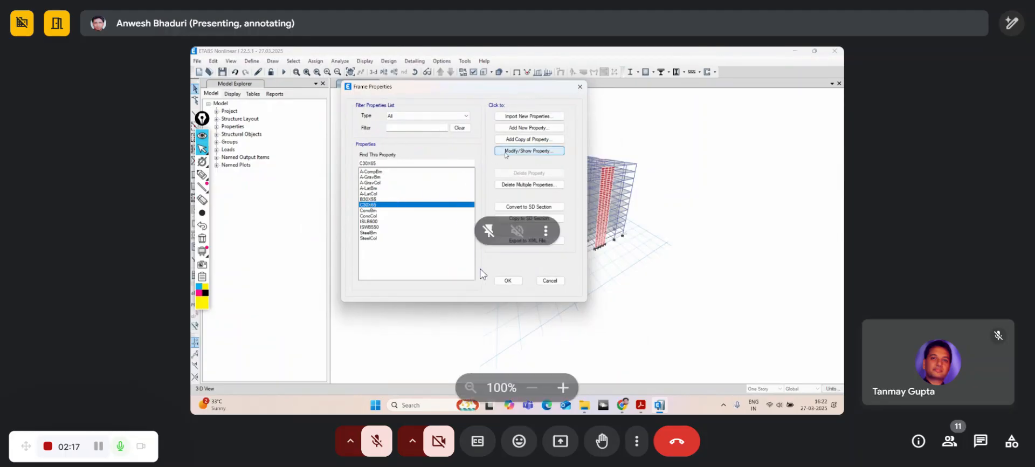
- For the C30X65 column section, set the moment of inertia modifiers about the 2 and 3 axes to 0.7
click(506, 152)
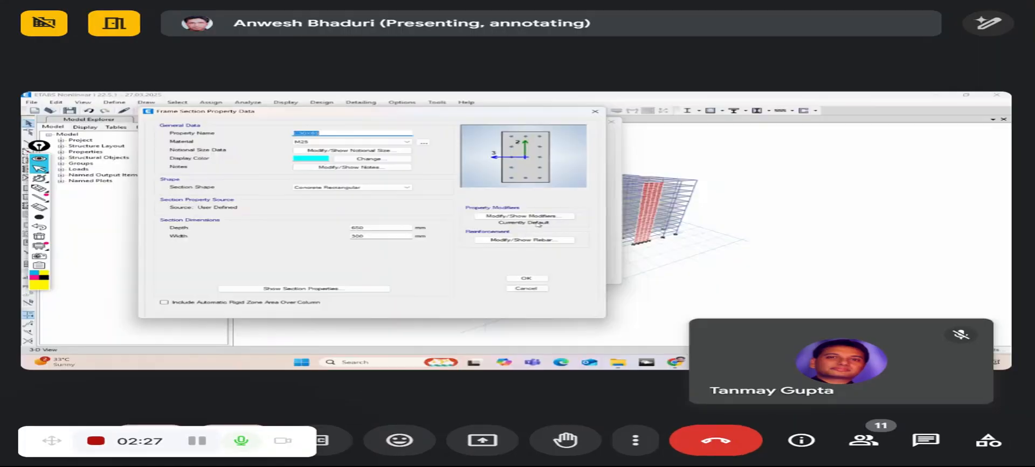
click(525, 217)
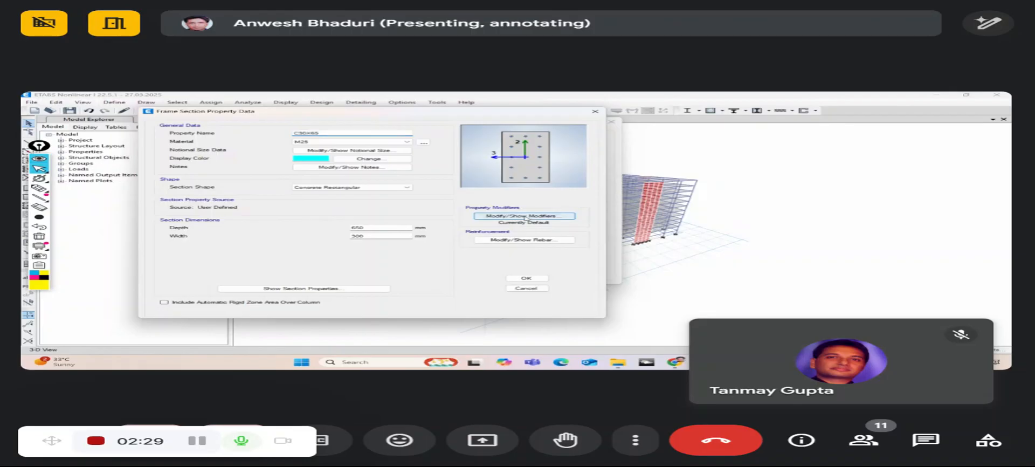
drag(524, 159, 411, 146)
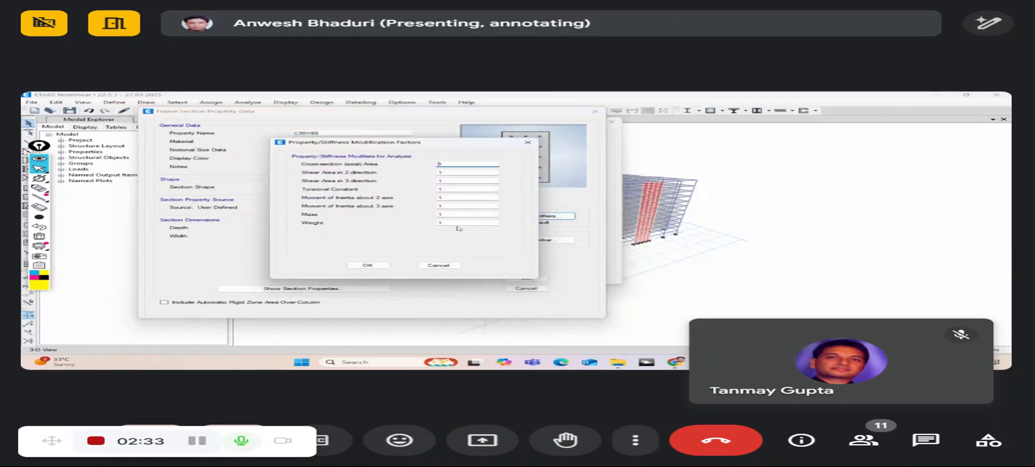
double_click(446, 198)
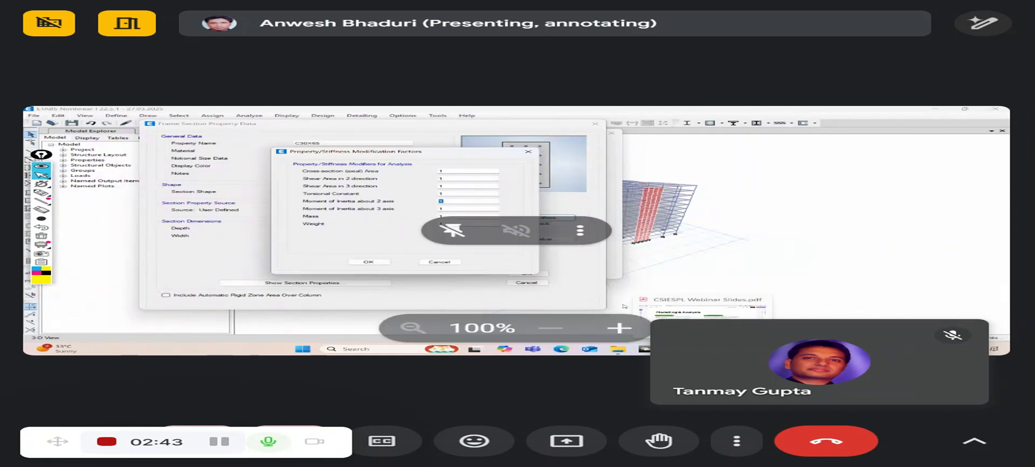
text(0.7)
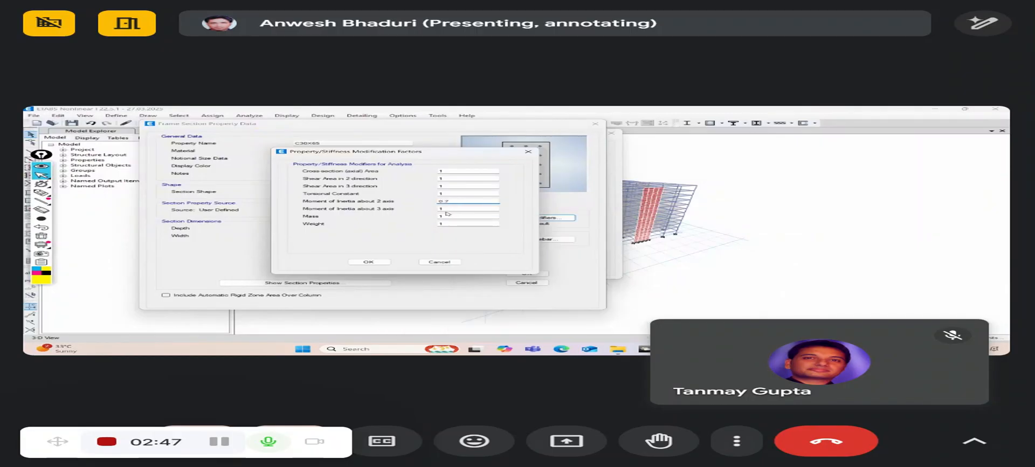
key(Tab)
text(0.7)
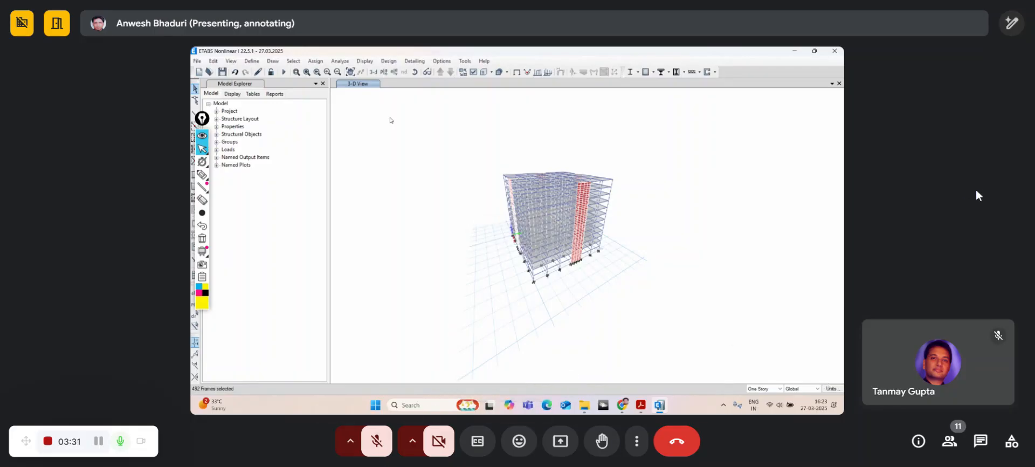
click(379, 452)
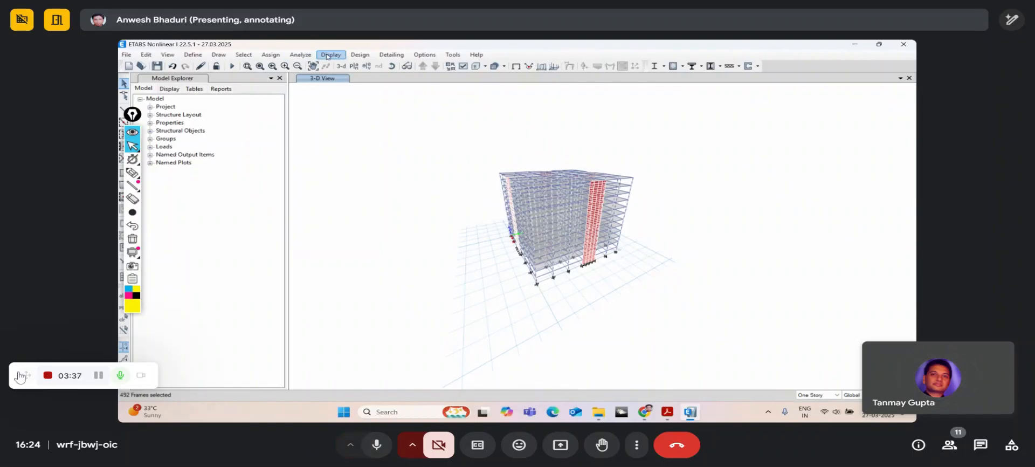
drag(26, 379, 27, 438)
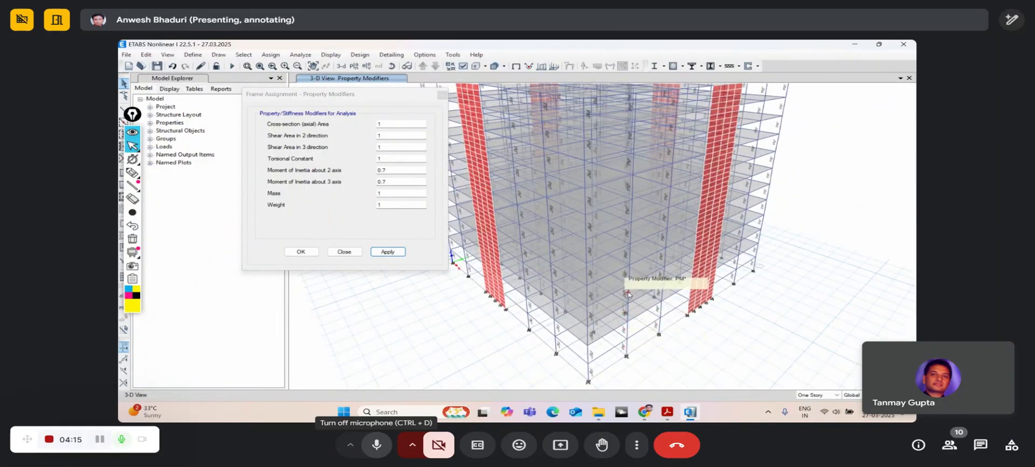
- Inspect the property modifiers assigned to a Story2 column near the building's base and close the frame modifier assignment
click(627, 329)
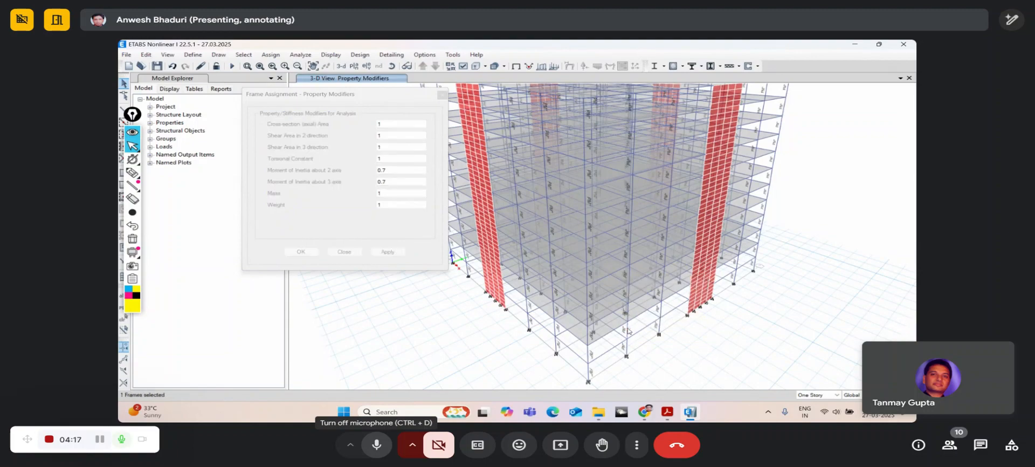
right_click(627, 330)
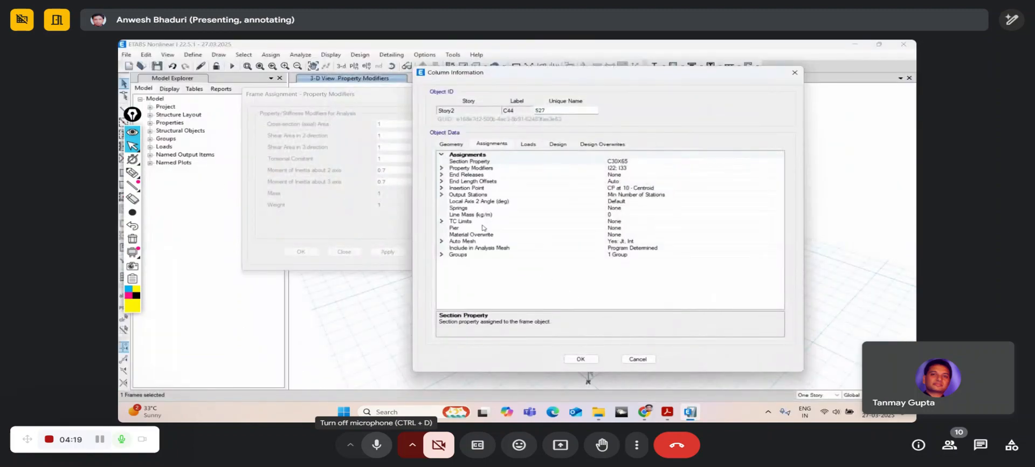
click(441, 169)
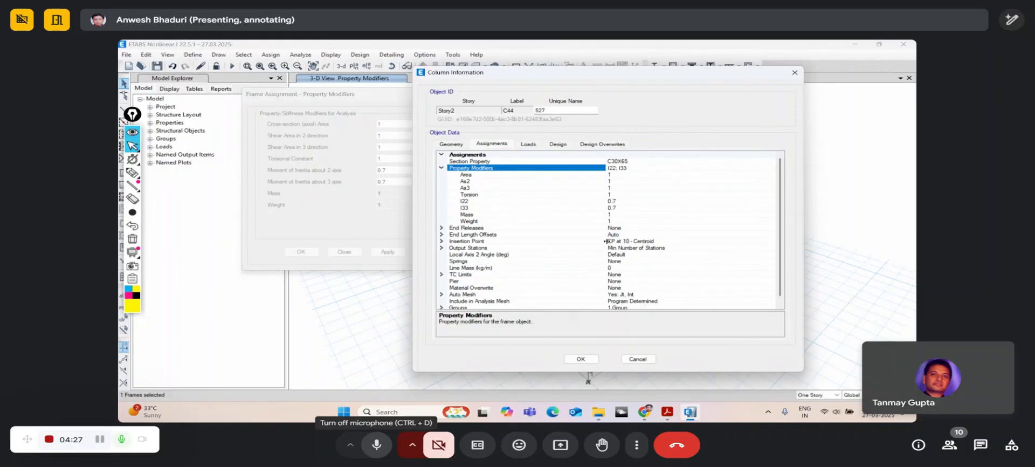
click(581, 359)
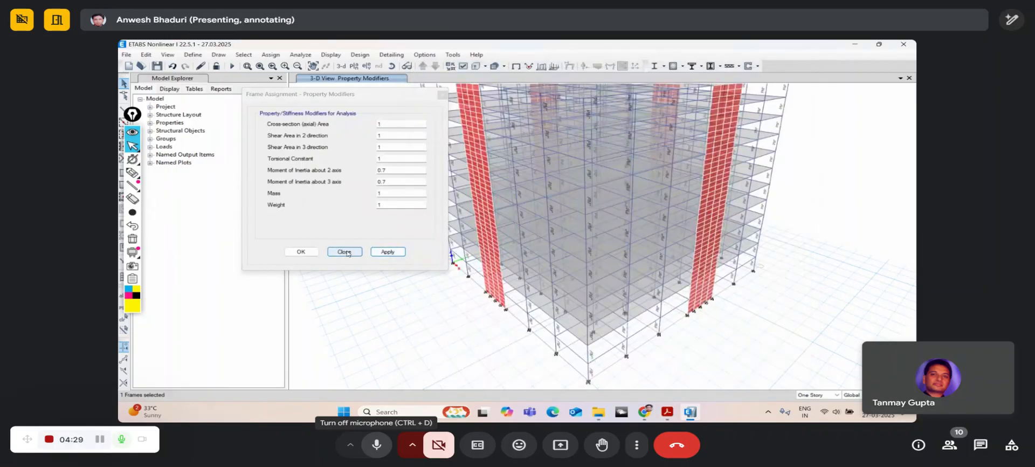
click(346, 252)
- Select all beams in the model by object type
scroll(389, 271, down, 5)
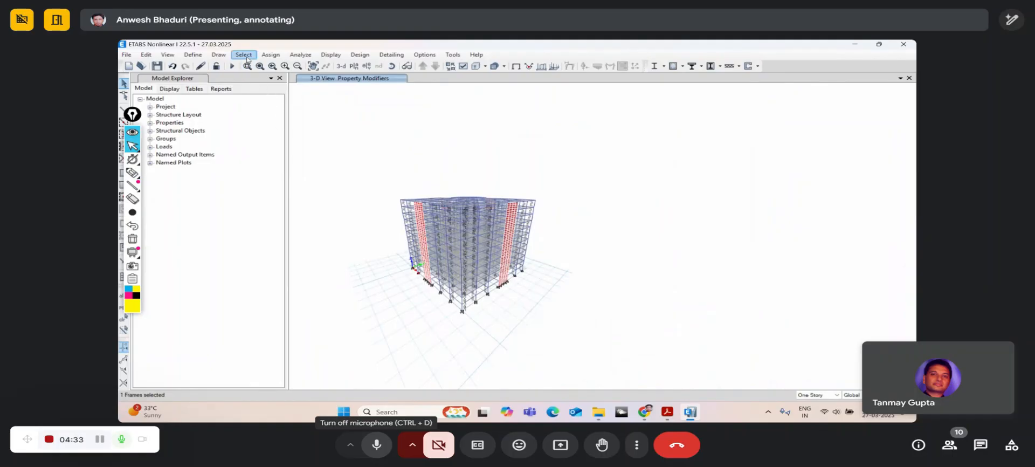
click(247, 56)
mouse_move(257, 67)
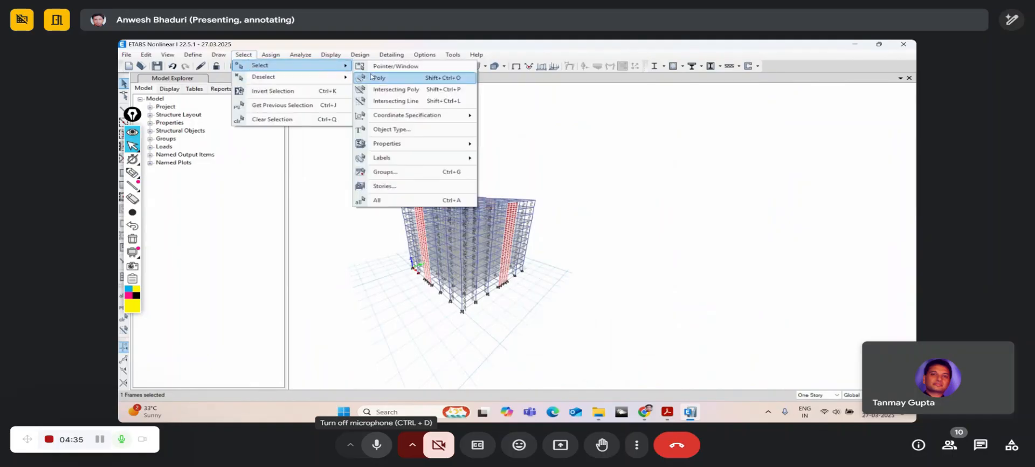
click(403, 130)
drag(474, 105, 642, 80)
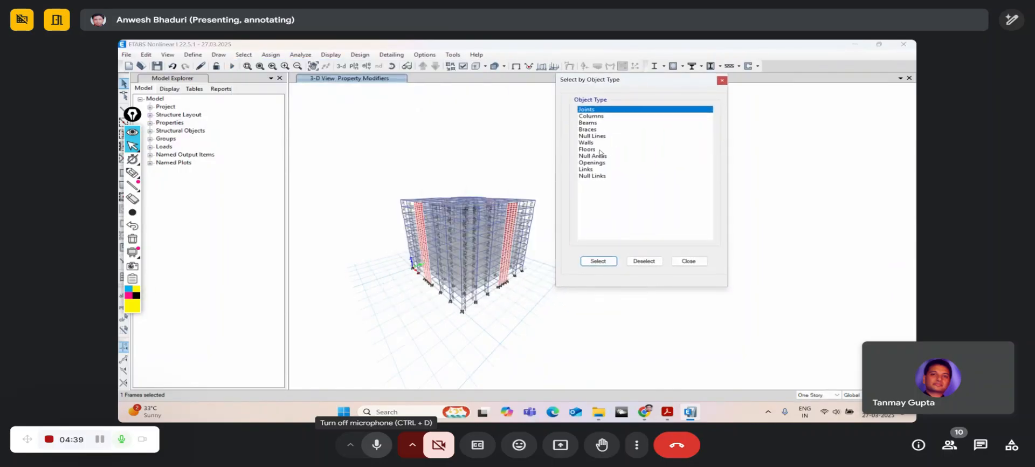
click(595, 130)
click(594, 124)
click(598, 261)
click(680, 264)
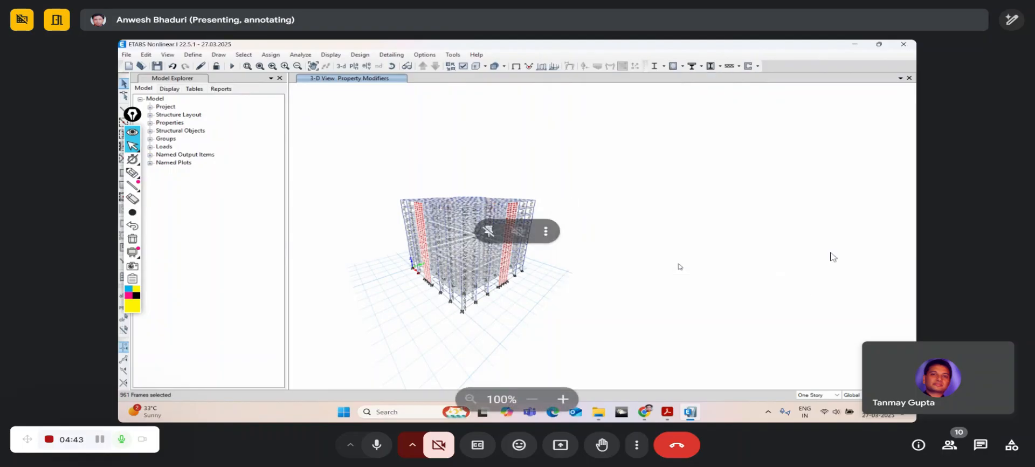
- Assign property modifiers of 0.35 for the moments of inertia about the 2 and 3 axes to the selected beams
click(270, 55)
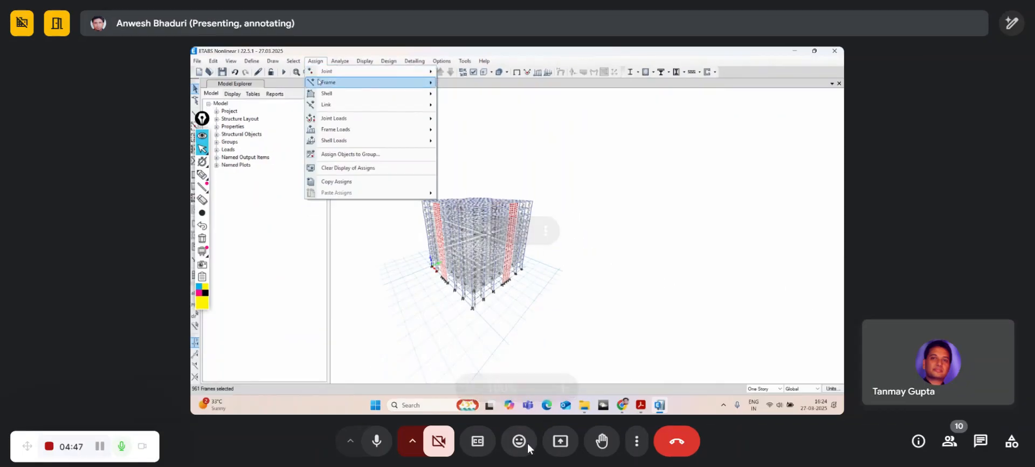
mouse_move(275, 77)
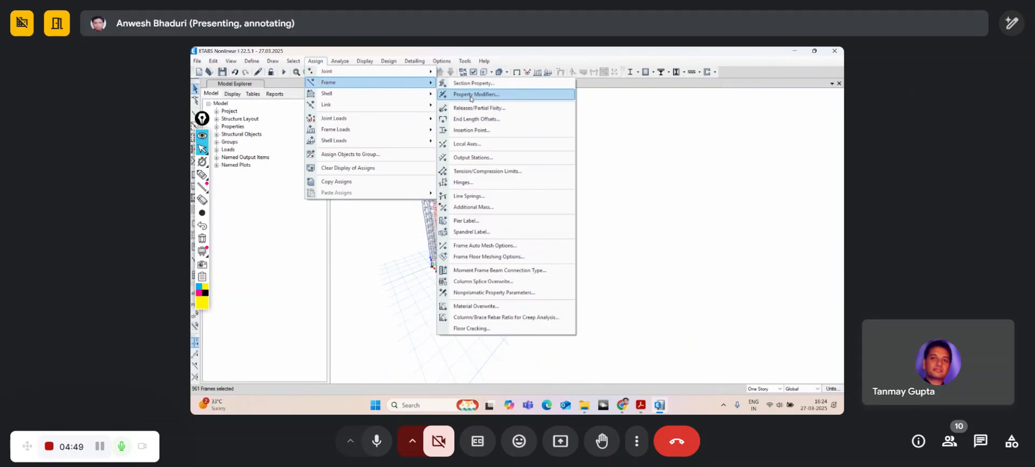
click(471, 99)
drag(420, 102, 379, 89)
click(372, 160)
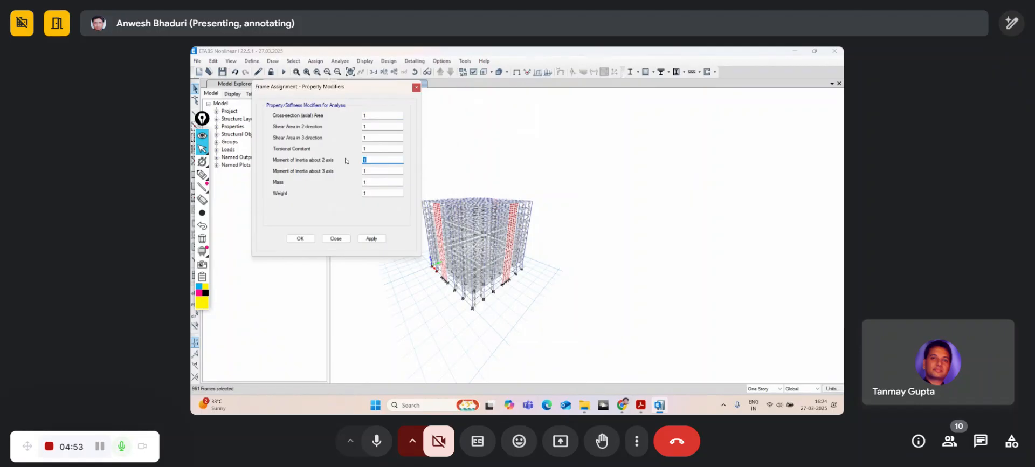
click(367, 171)
click(371, 239)
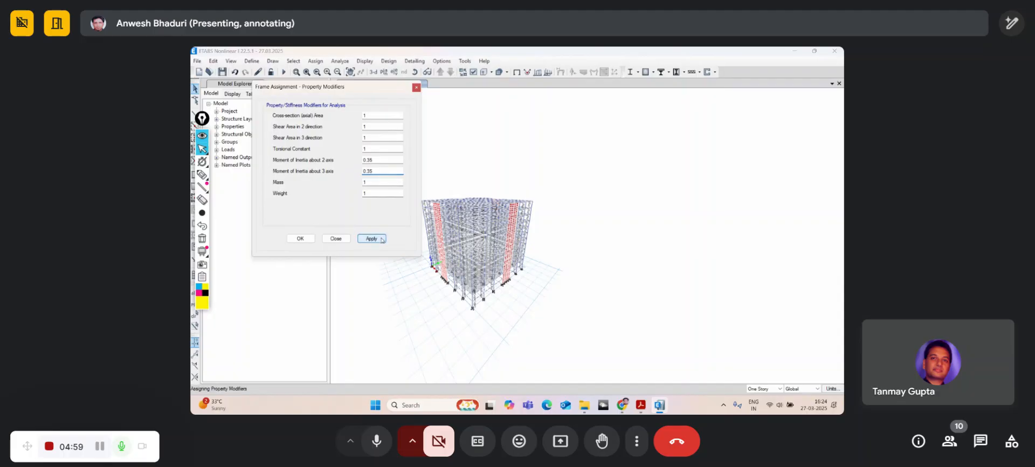
click(335, 238)
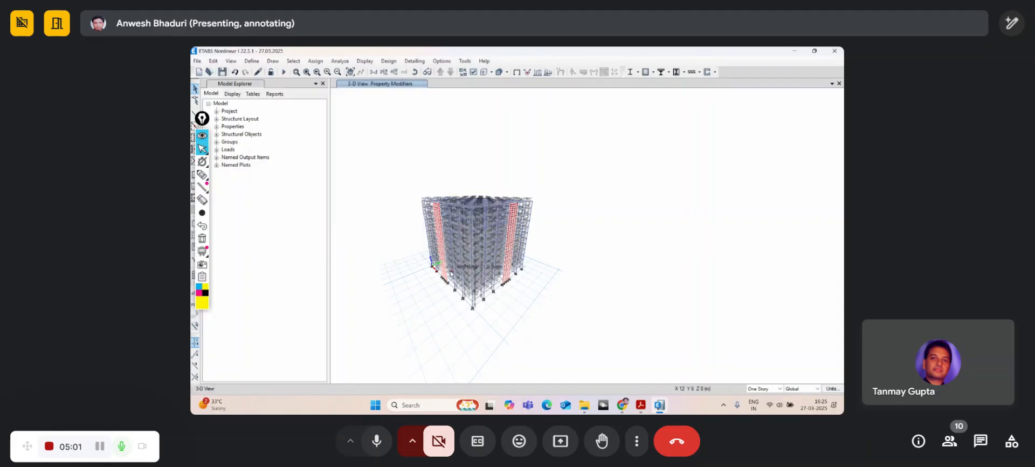
- Inspect the property modifiers assigned to one of the Story2 beams
scroll(485, 289, up, 5)
right_click(488, 265)
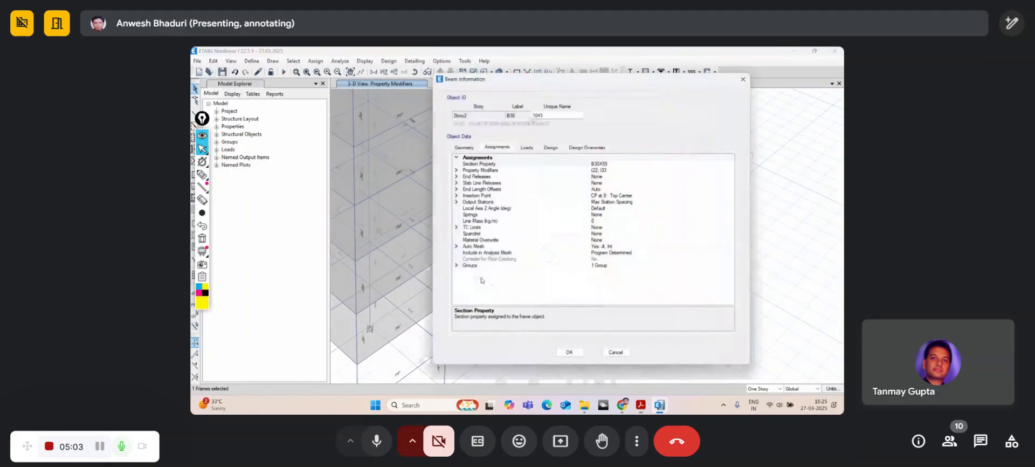
click(456, 170)
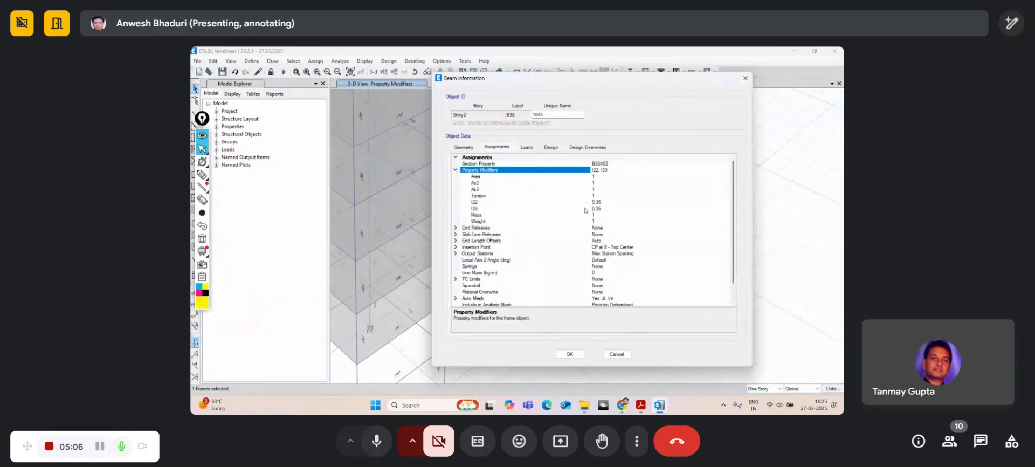
click(616, 353)
scroll(580, 317, down, 6)
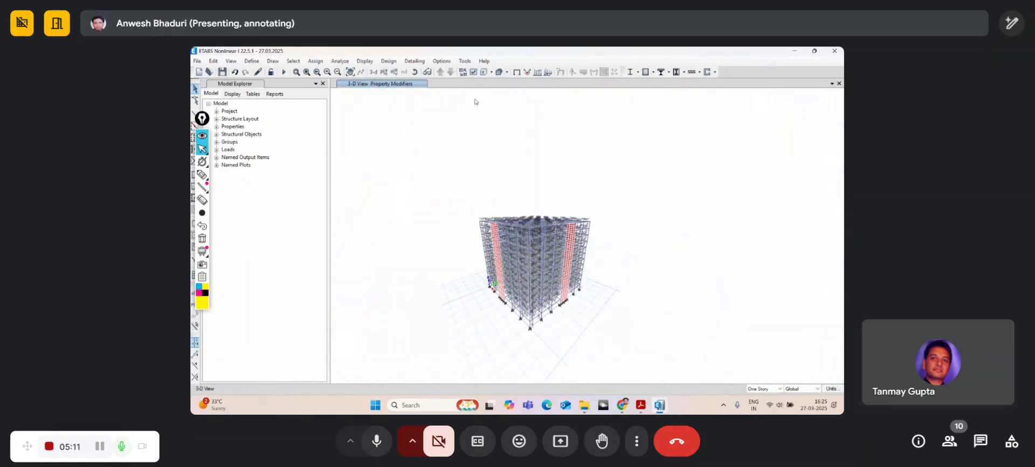
- Select all walls in the model by object type
click(415, 71)
drag(589, 314, 562, 311)
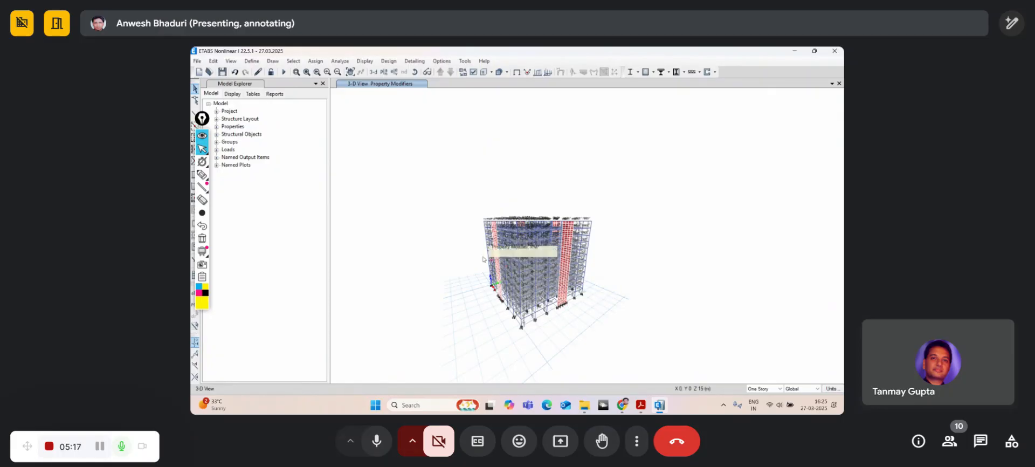
click(294, 61)
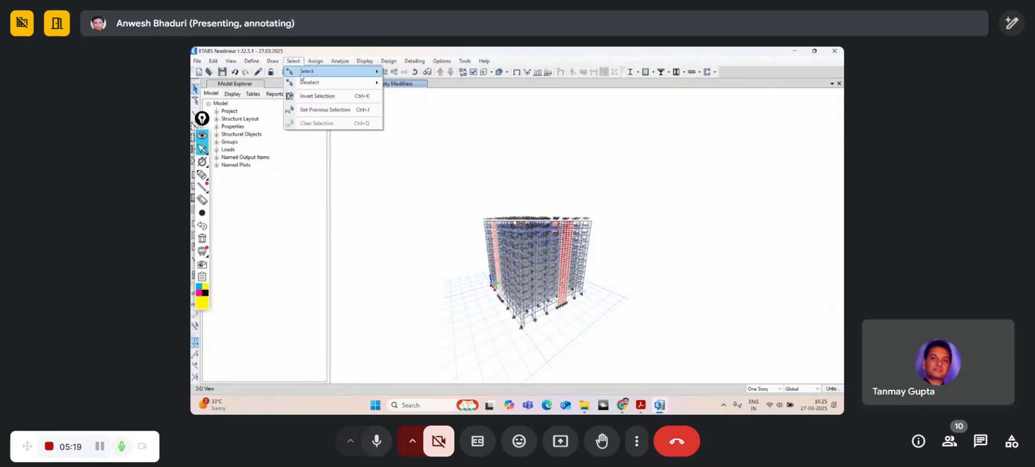
mouse_move(303, 72)
click(415, 133)
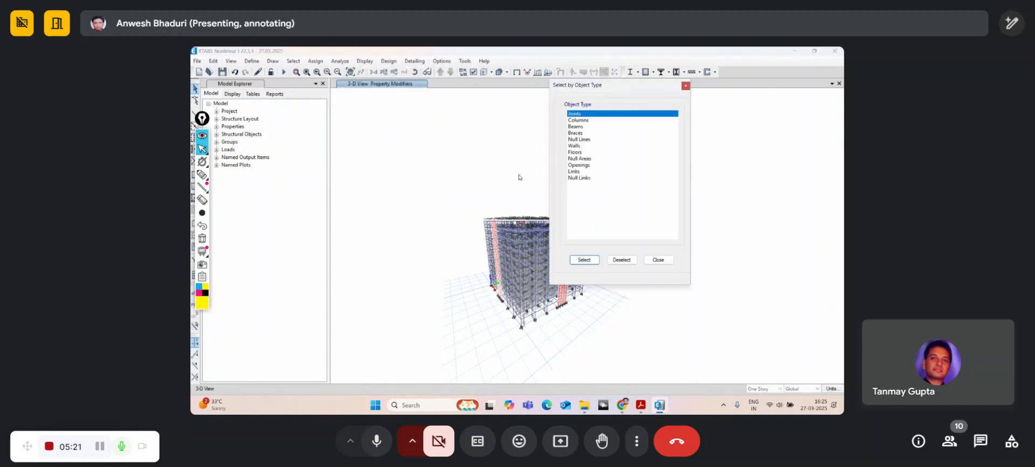
click(580, 146)
click(584, 259)
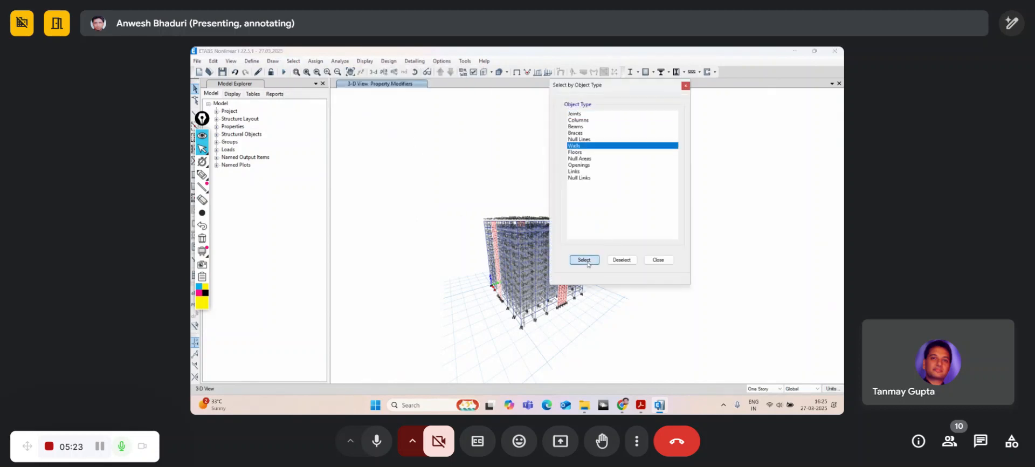
click(658, 259)
- Check the shell stiffness modifiers for the selected walls and switch to the Modelling & Analysis slide in the webinar slides PDF
click(316, 61)
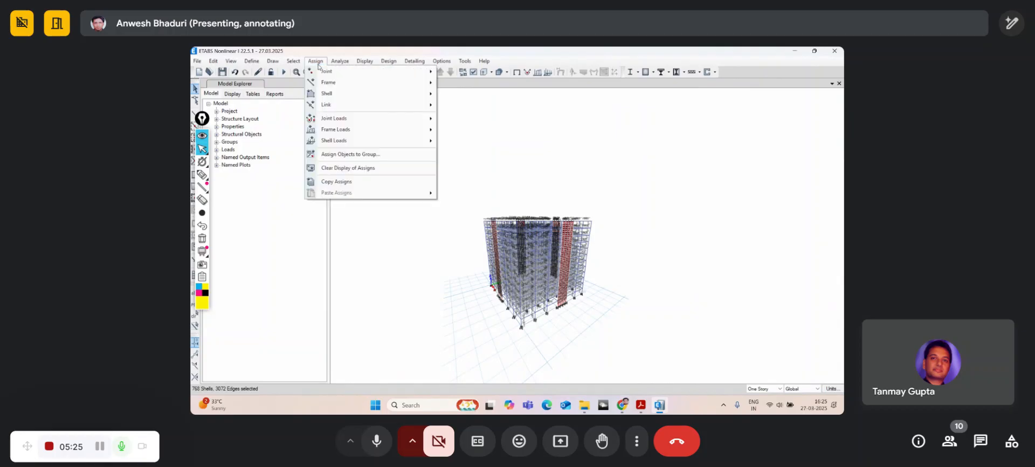
mouse_move(331, 95)
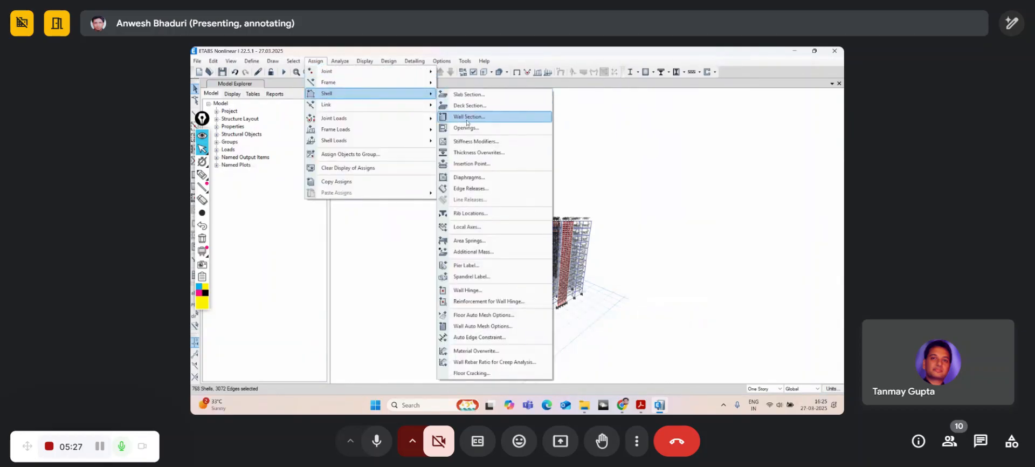
click(467, 141)
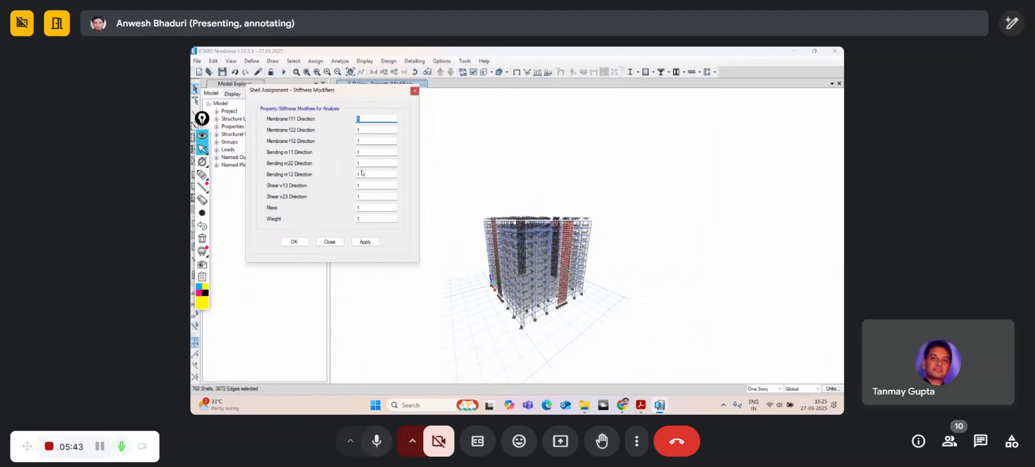
click(338, 243)
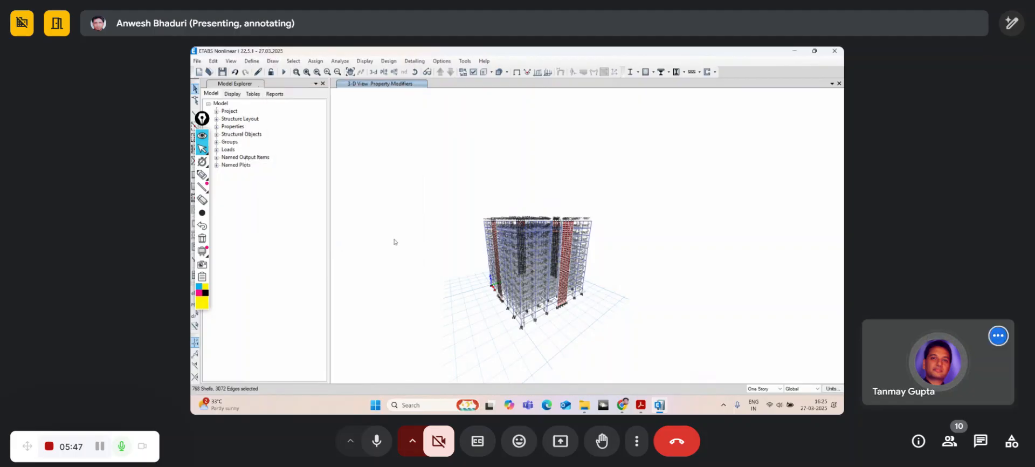
click(641, 405)
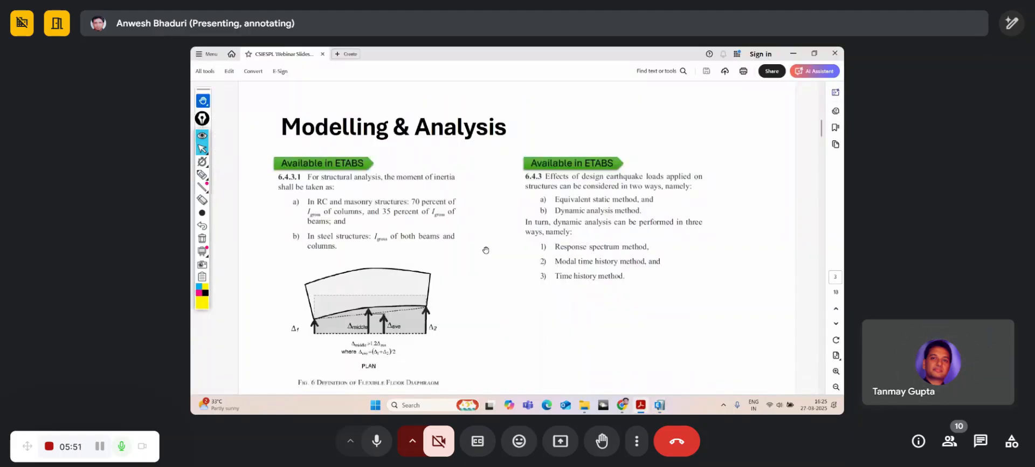
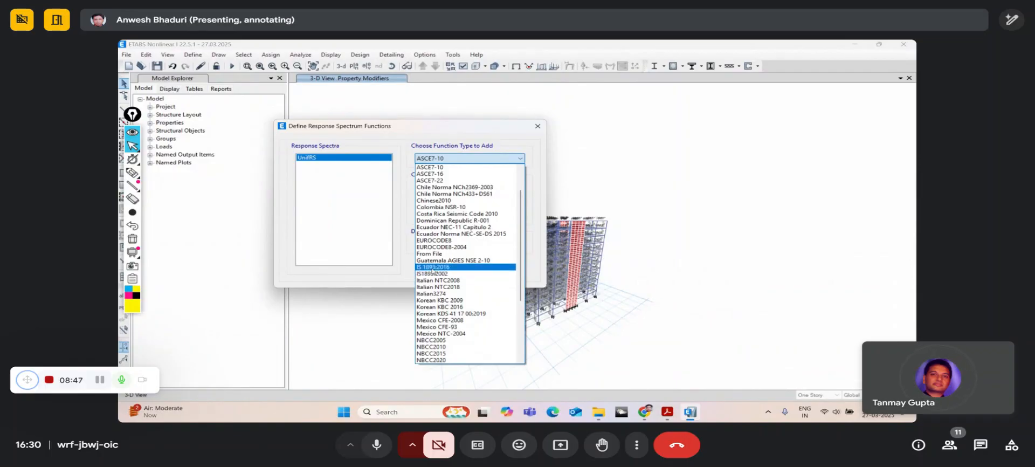
- Start a new IS 1893:2016 response spectrum function and examine its graph and tabulated period-acceleration points
click(433, 268)
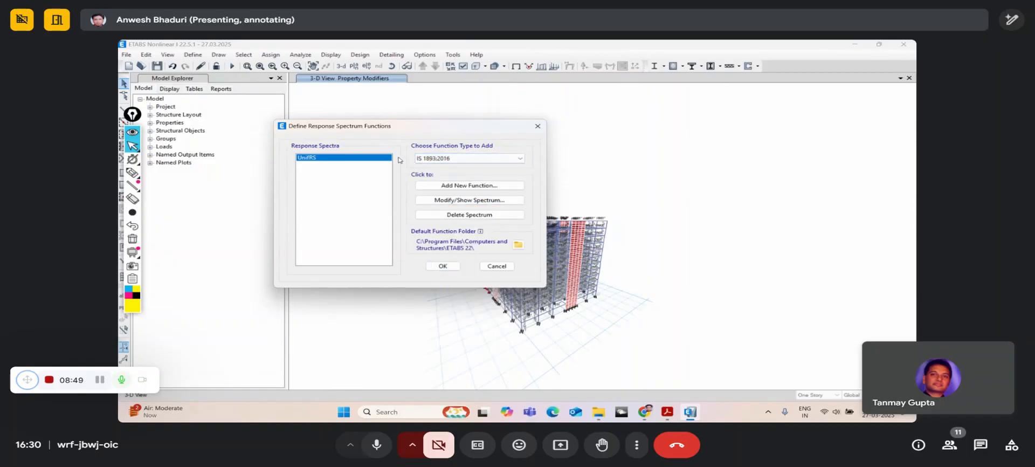
click(441, 186)
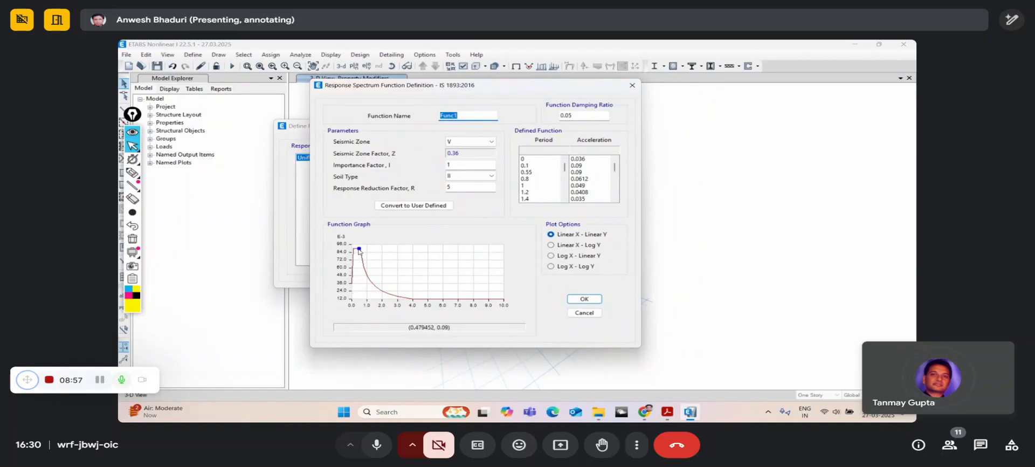
click(389, 292)
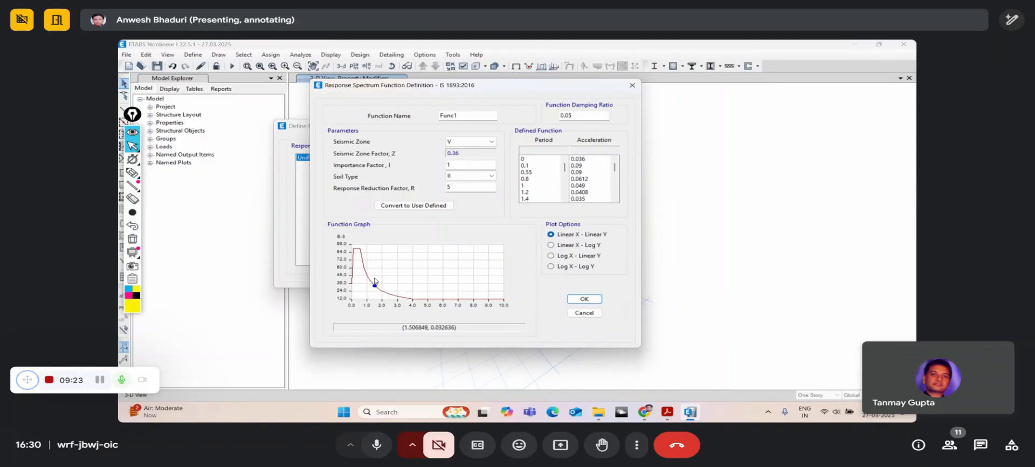
click(543, 171)
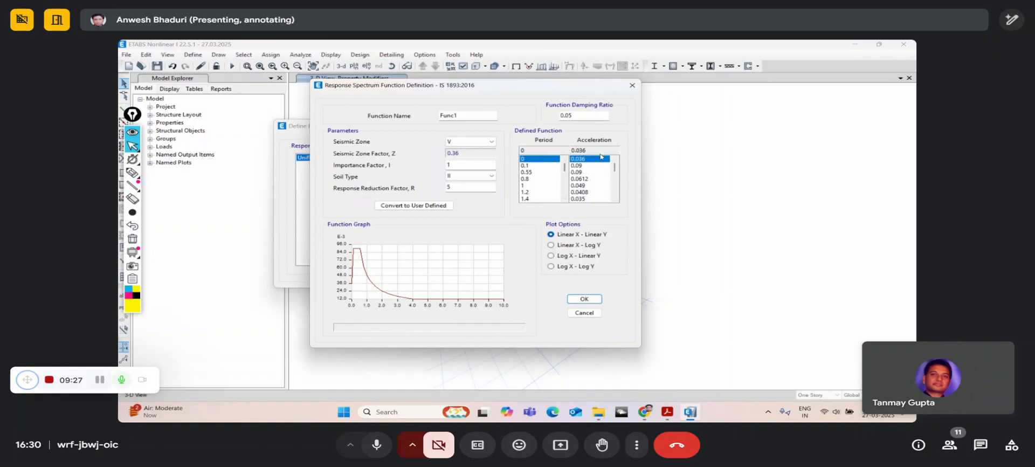
mouse_move(616, 169)
mouse_down()
mouse_move(617, 196)
mouse_move(613, 166)
mouse_up()
click(550, 179)
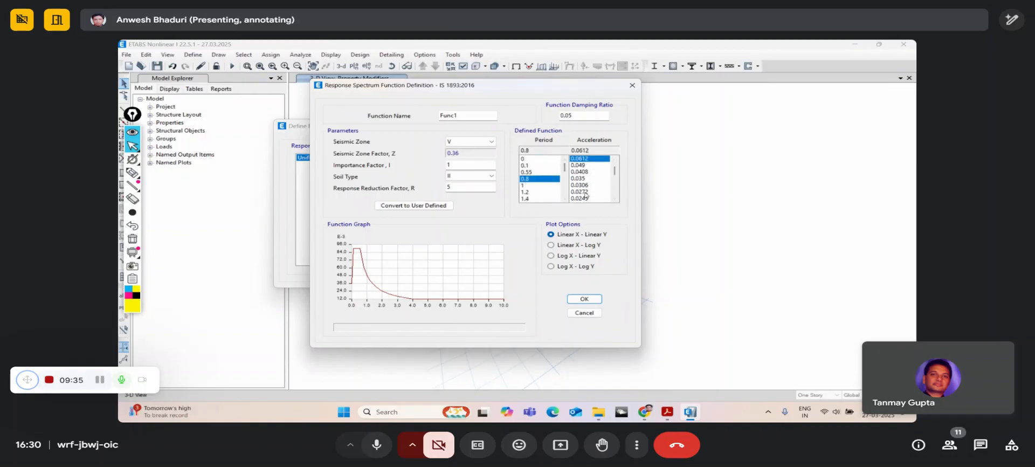
click(540, 159)
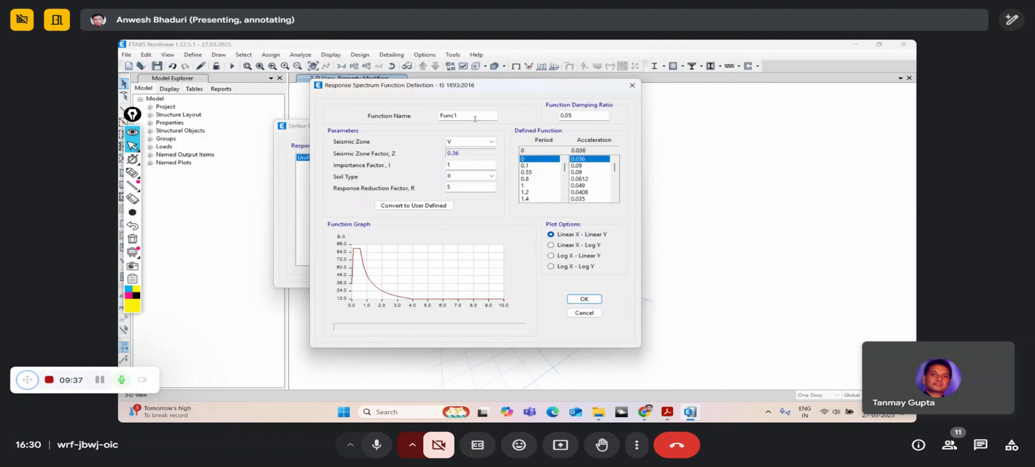
- Name the function 1893xy and try seismic zones II, III and IV before setting the zone to V
drag(475, 116, 398, 117)
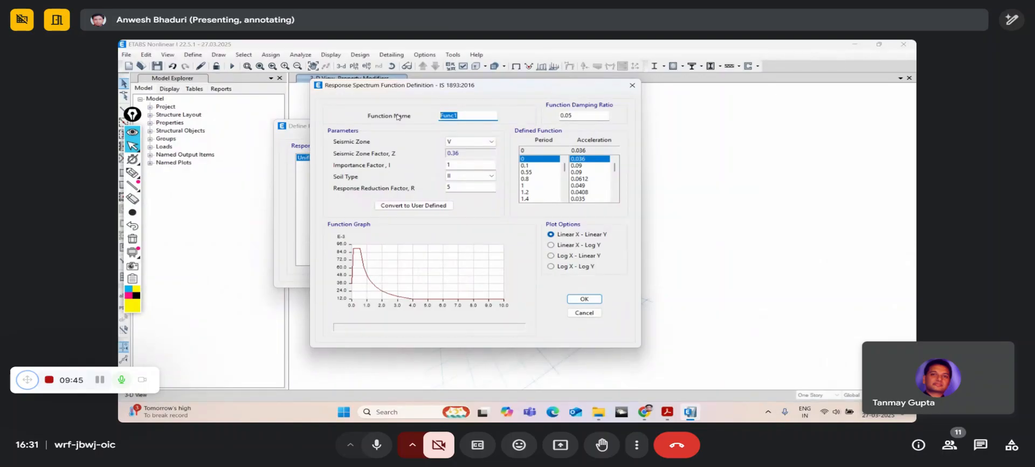
text(1893xy)
click(472, 147)
click(471, 151)
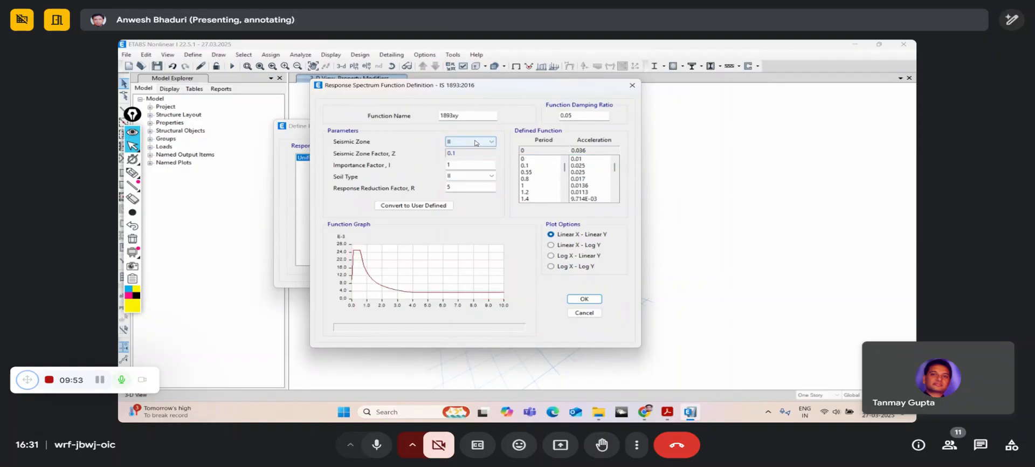
click(474, 142)
click(470, 157)
click(472, 142)
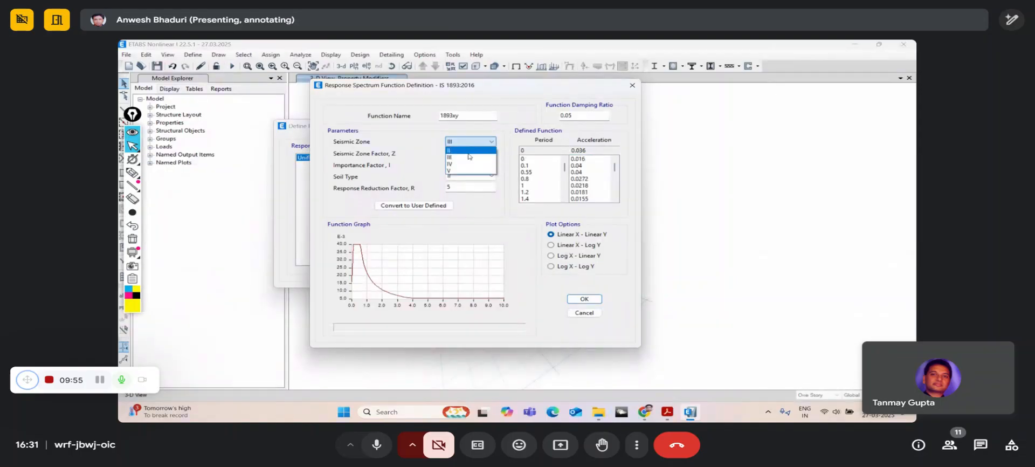
click(469, 165)
click(469, 142)
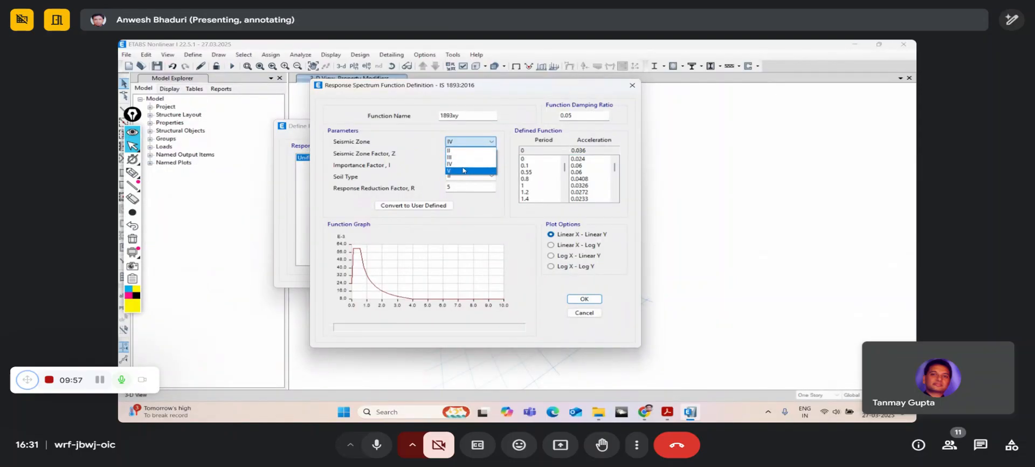
click(464, 170)
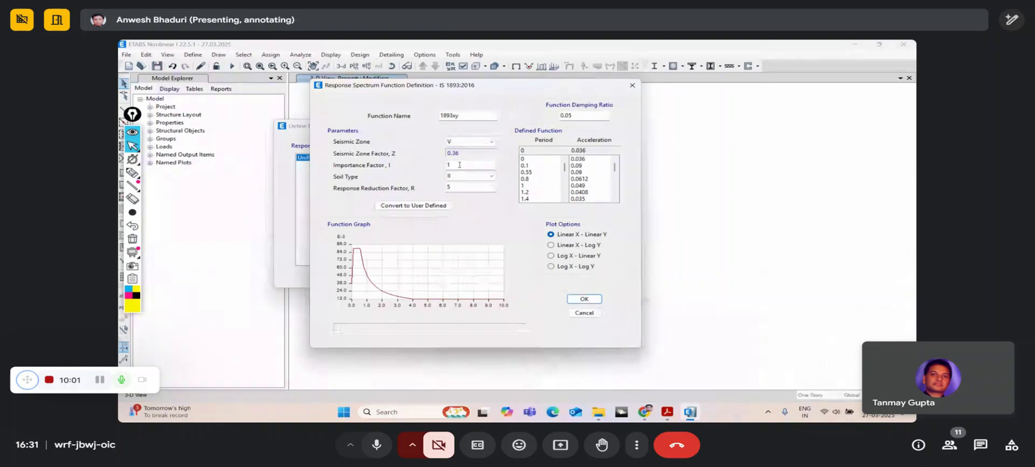
- Try an importance factor of 1.5 for the spectrum and set it back to 1
click(460, 164)
click(476, 190)
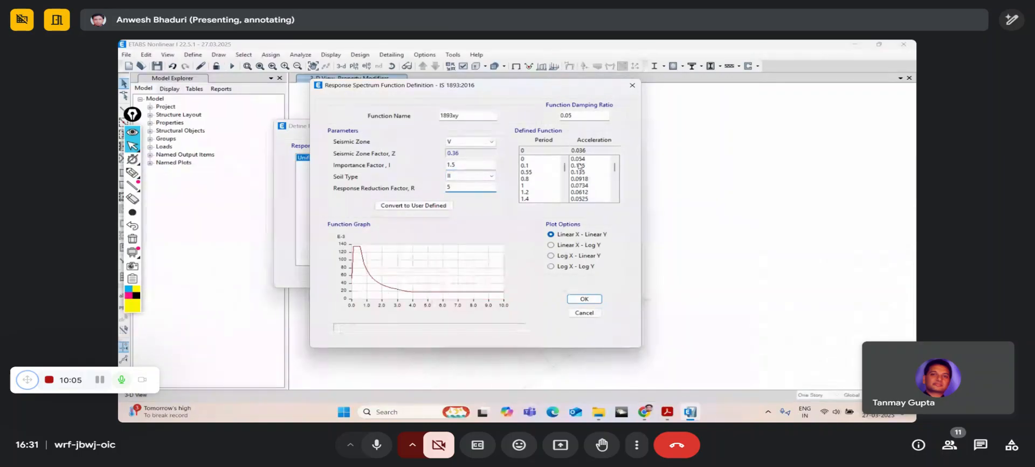
drag(467, 165, 419, 165)
text(1)
key(Tab)
key(Tab)
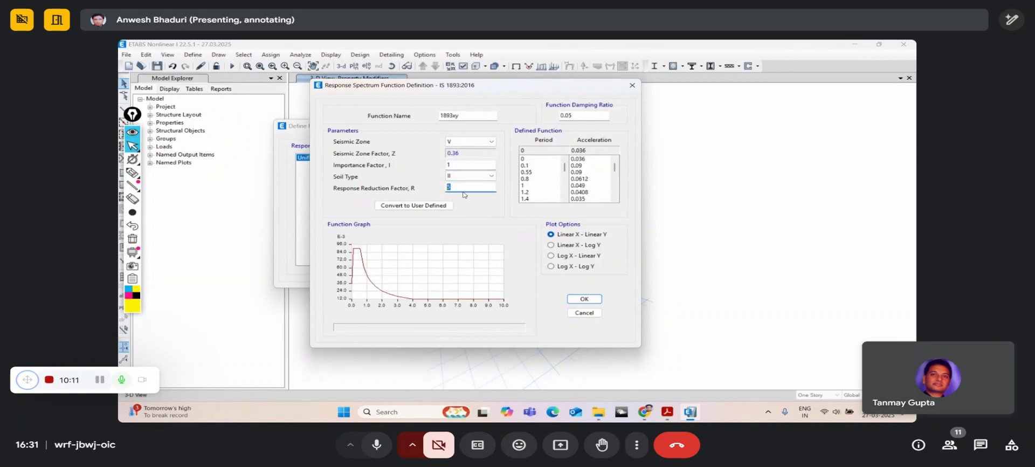
- Try a response reduction factor of 3 for the spectrum and set it back to 5
text(3)
click(469, 164)
double_click(463, 186)
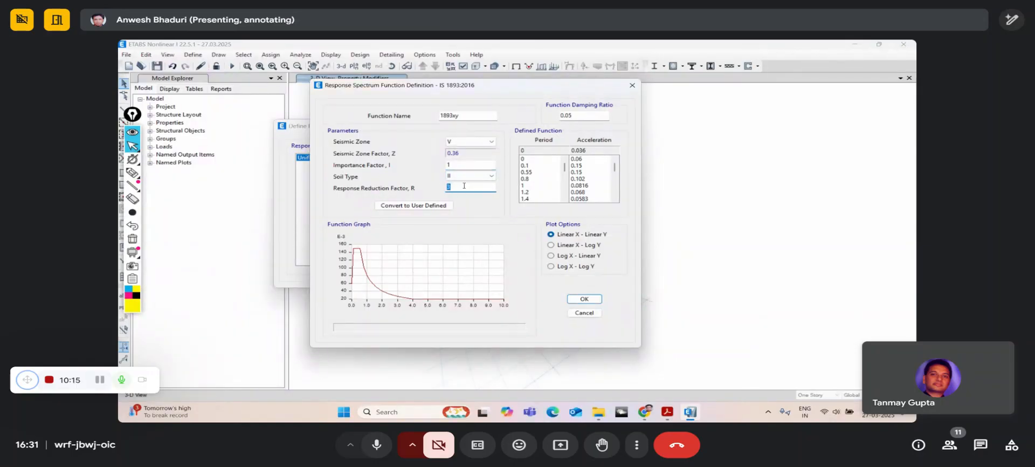
text(5)
click(480, 164)
- Try soil type I, return the soil type to II, and save the 1893xy function
click(480, 175)
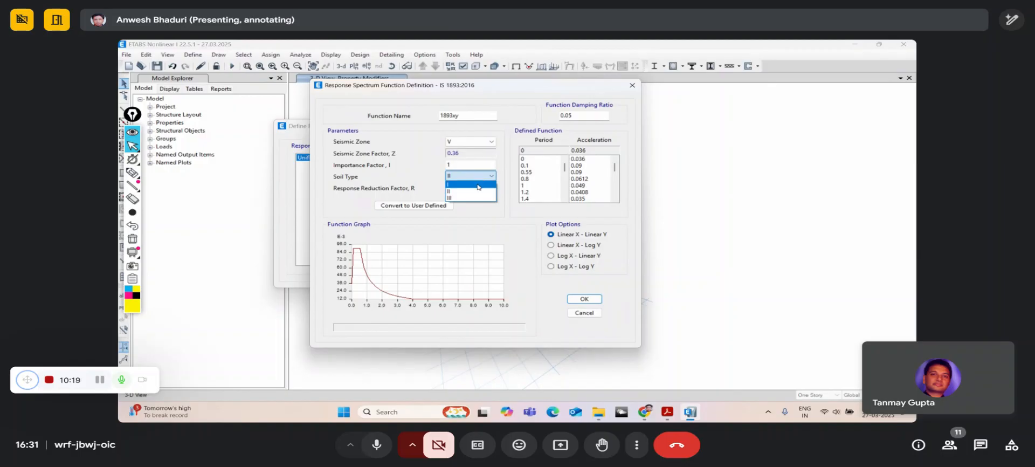
click(482, 183)
click(479, 176)
click(482, 189)
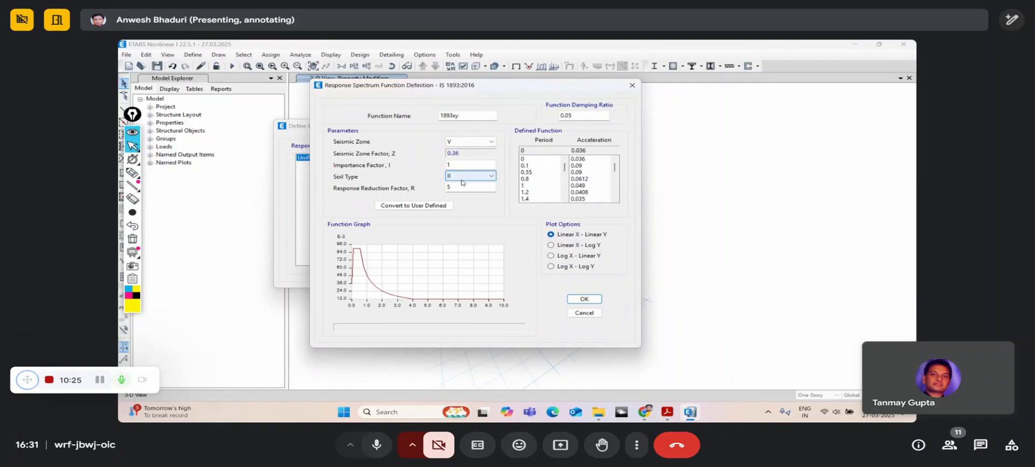
click(458, 188)
click(460, 165)
click(584, 299)
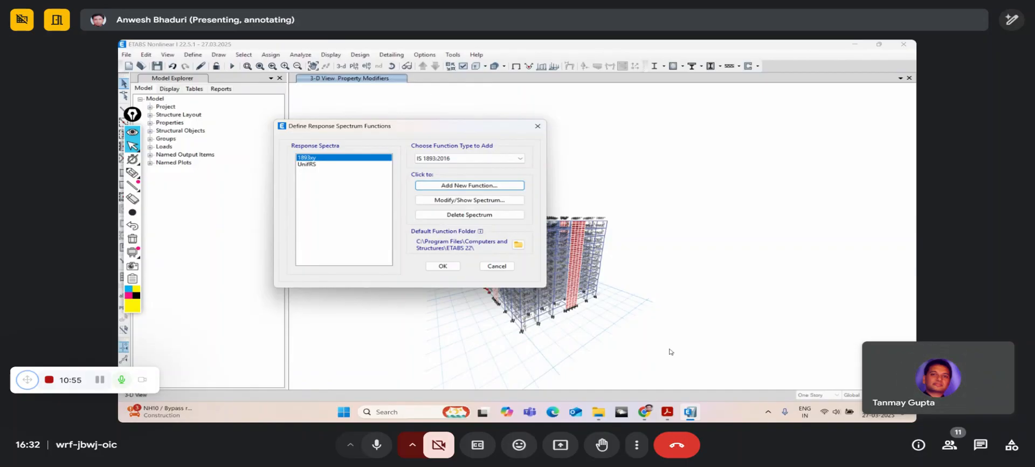
- Add a user-defined response spectrum function named 1893z
click(520, 159)
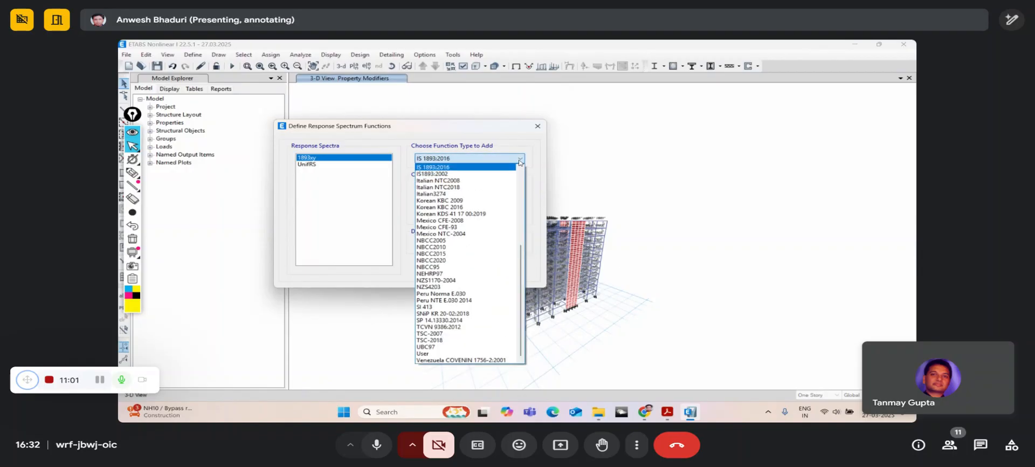
click(427, 354)
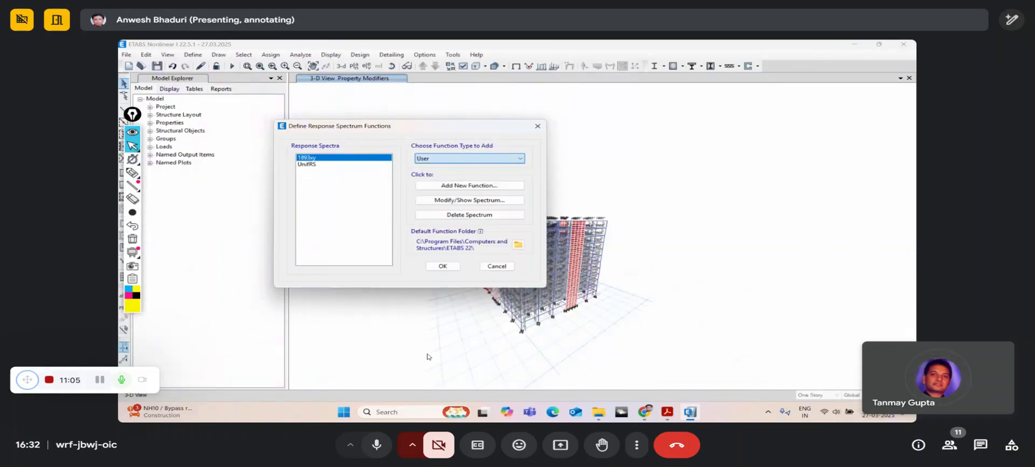
click(447, 185)
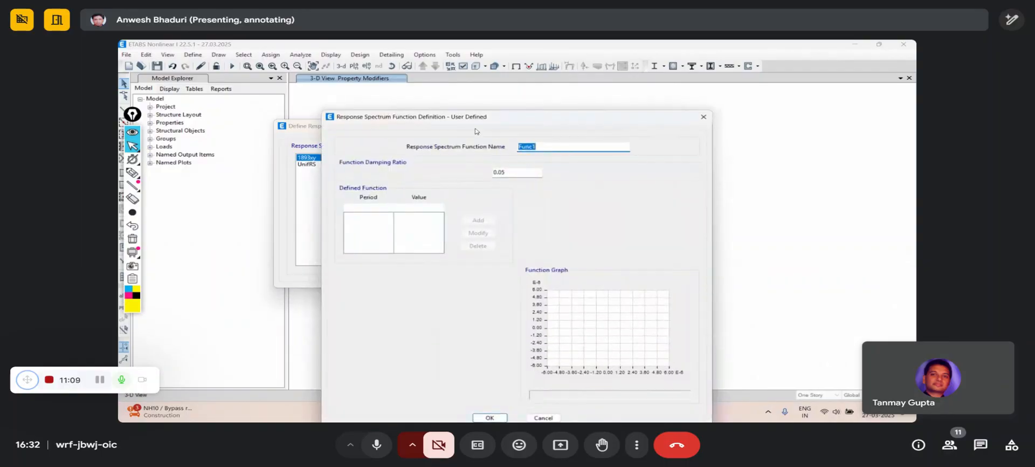
drag(470, 115, 458, 70)
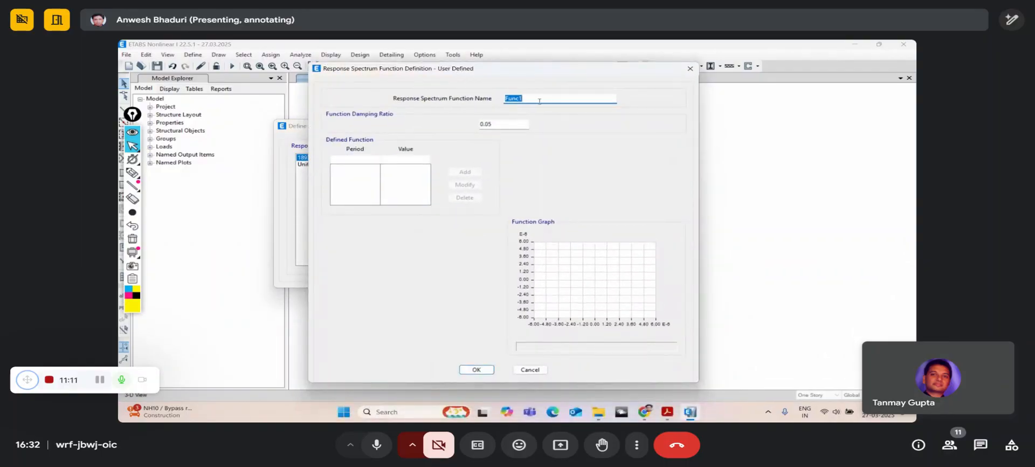
text(1893z)
click(500, 126)
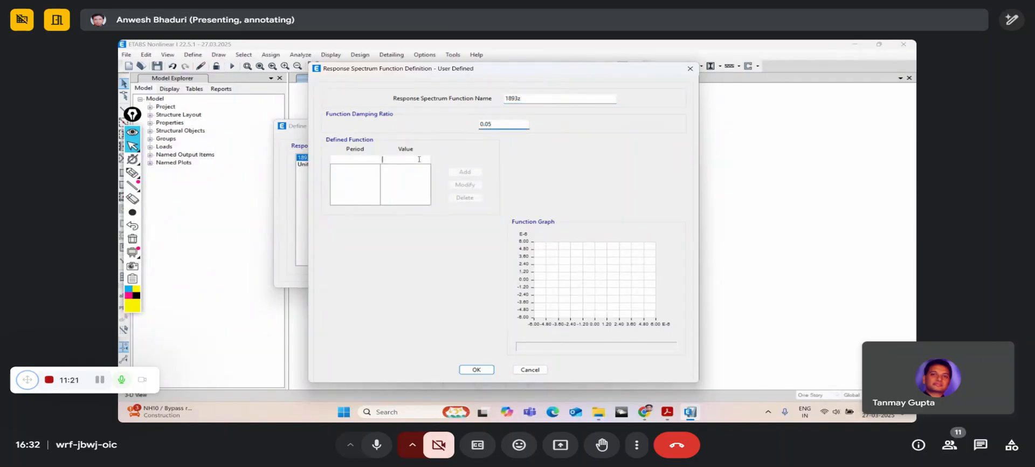
click(370, 161)
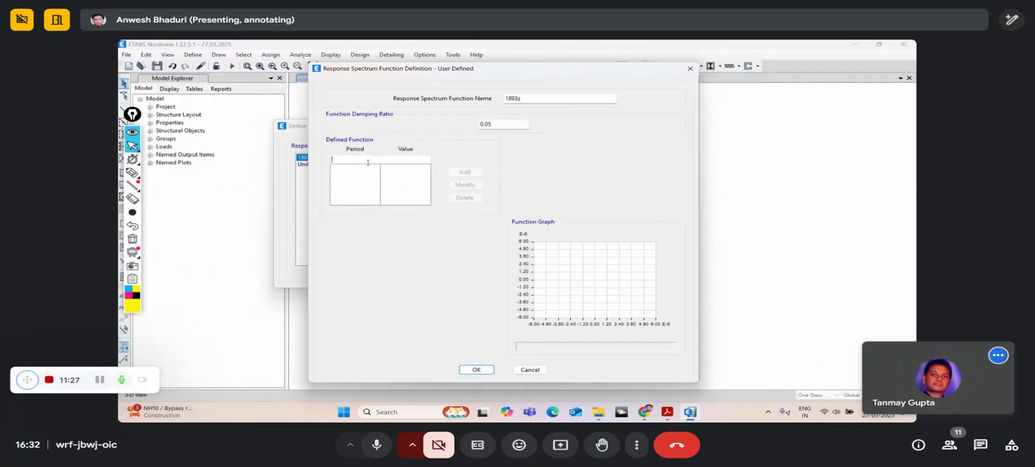
- Consult the Vertical Acceleration Loading (Spectrum) slide in the webinar slides PDF and return to ETABS
click(667, 413)
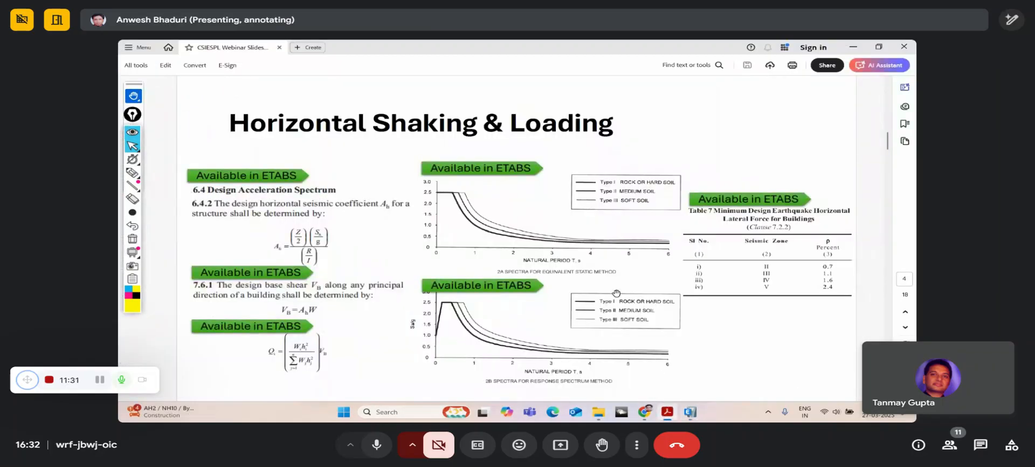
scroll(616, 292, down, 3)
scroll(616, 293, down, 2)
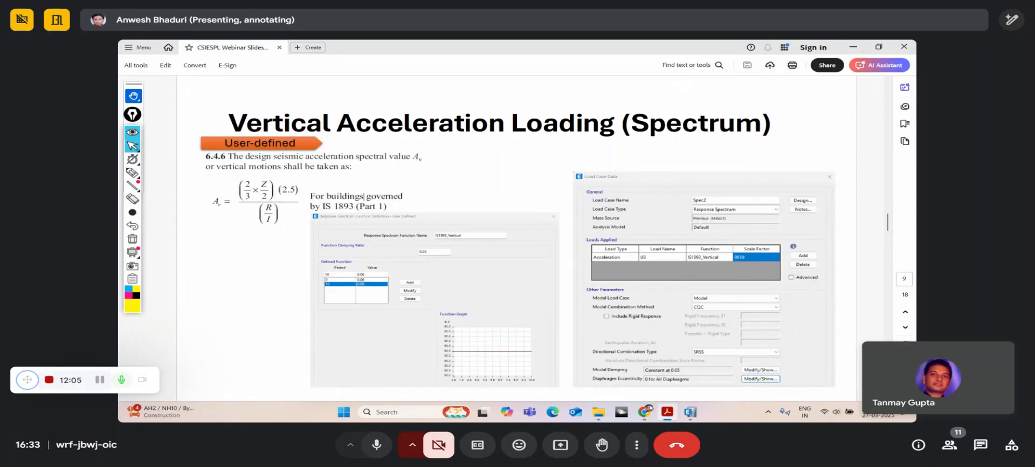
click(689, 412)
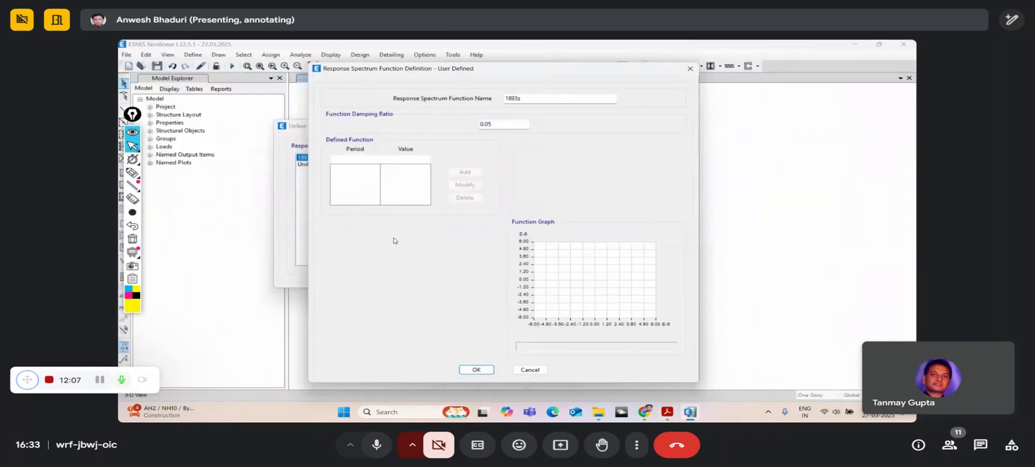
- Define the 1893z spectrum with a value of 0.06 at periods 0 and 50 and save the response spectrum functions
text(0)
click(401, 159)
text(0)
click(464, 171)
drag(368, 161, 313, 160)
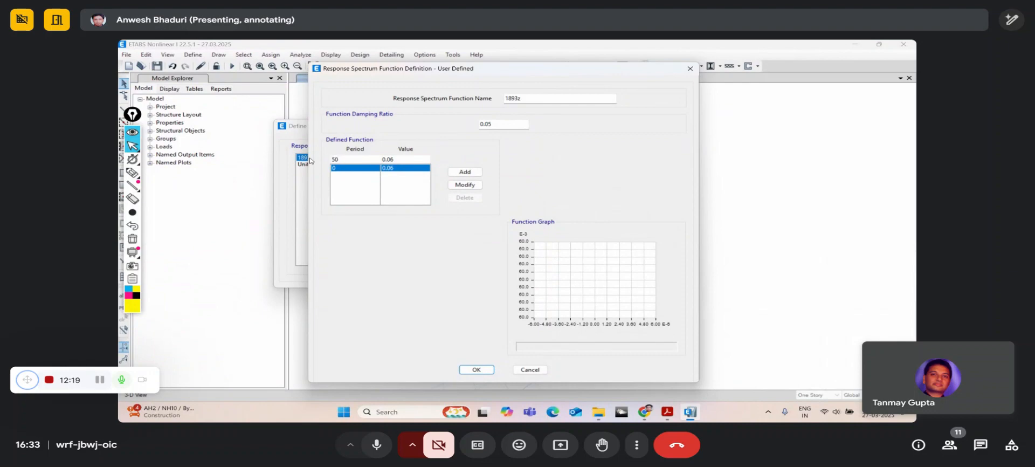
click(465, 171)
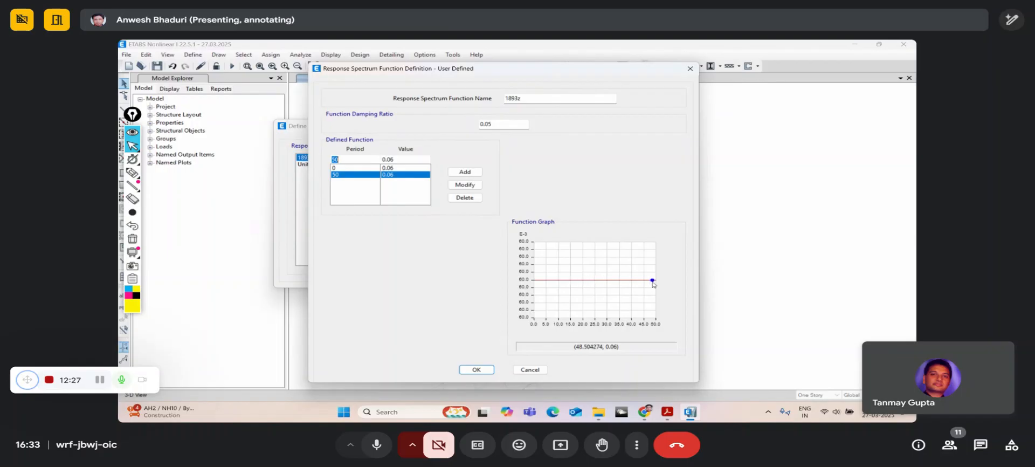
click(477, 370)
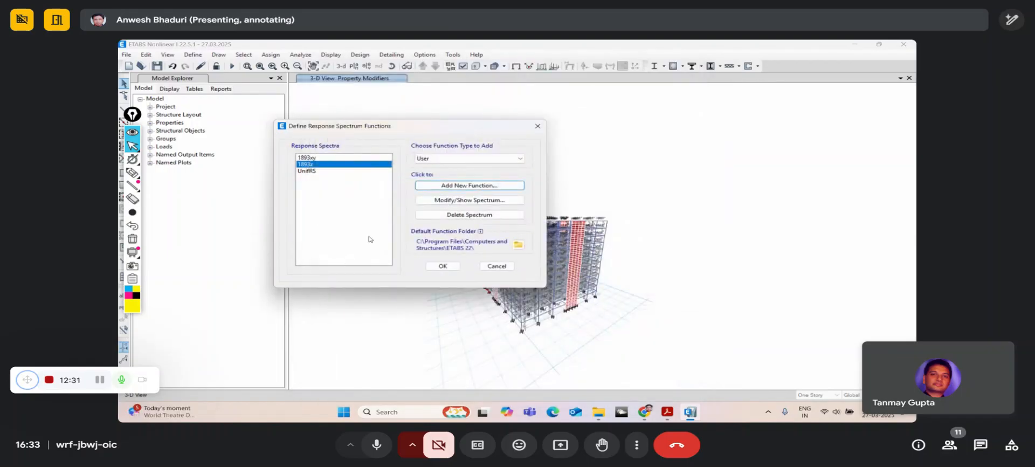
click(443, 267)
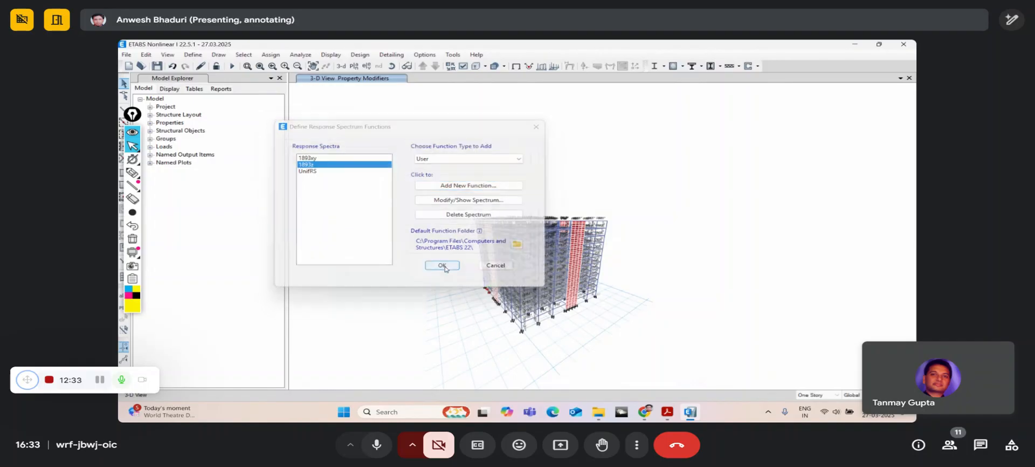
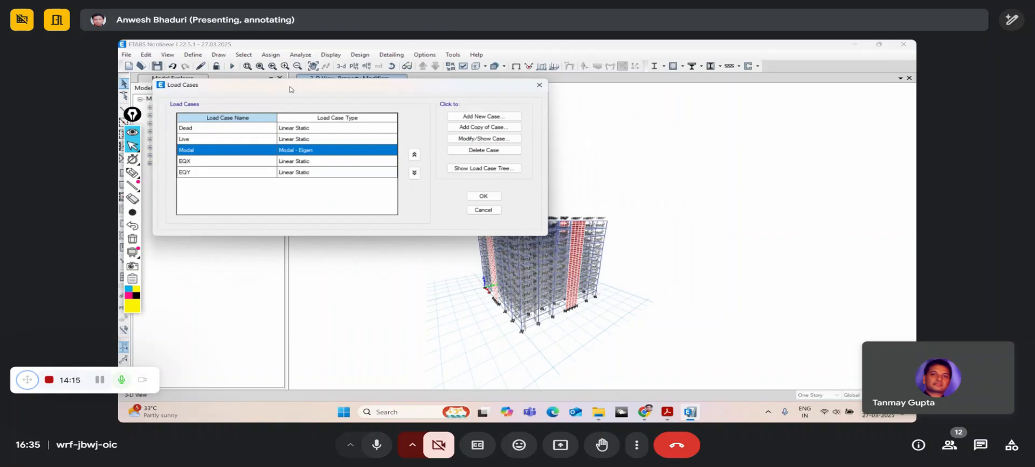
- Edit the Modal load case and change its subtype to Ritz
click(452, 141)
drag(481, 79, 422, 60)
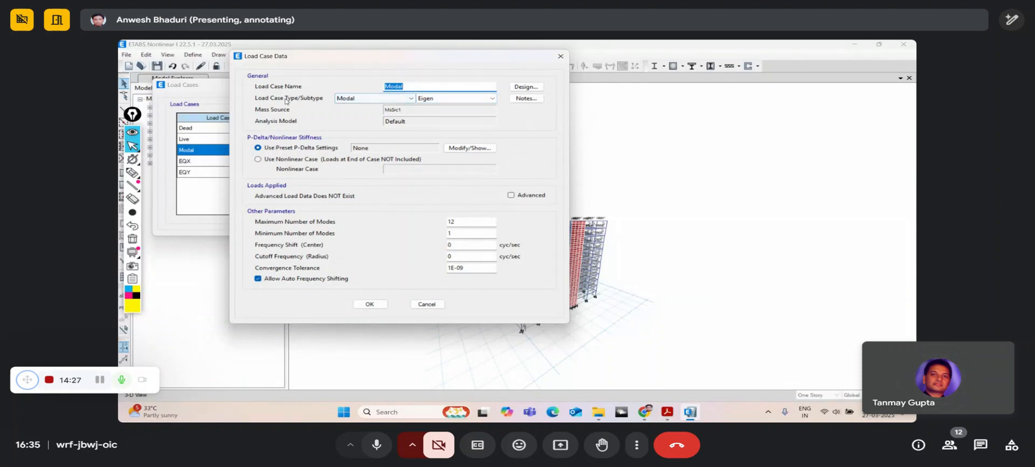
click(437, 99)
click(437, 113)
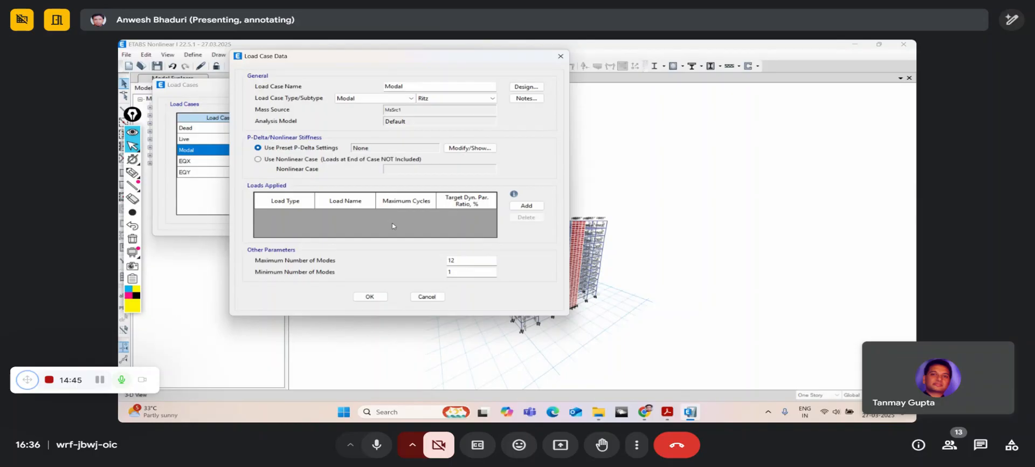
- Add three applied loads to the Modal Ritz case and set the first one to Acceleration UX
click(516, 208)
click(516, 207)
click(516, 207)
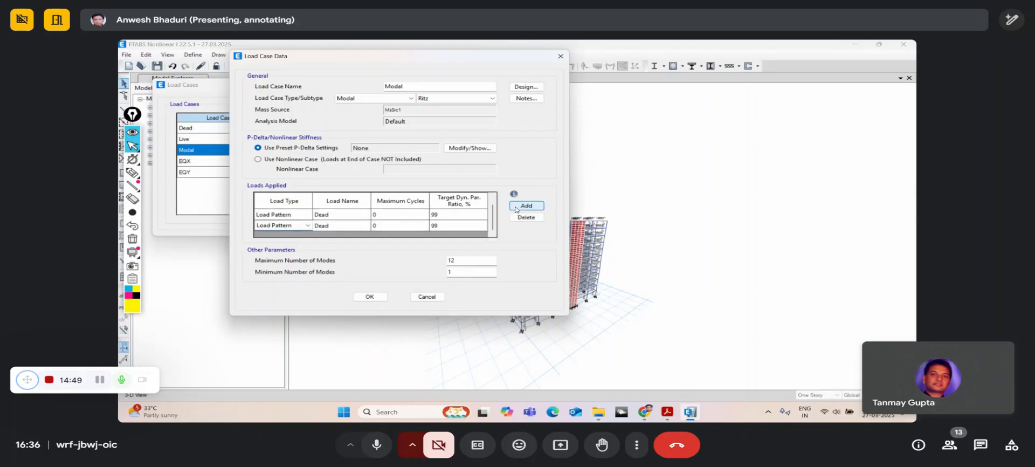
click(292, 221)
click(293, 222)
click(291, 229)
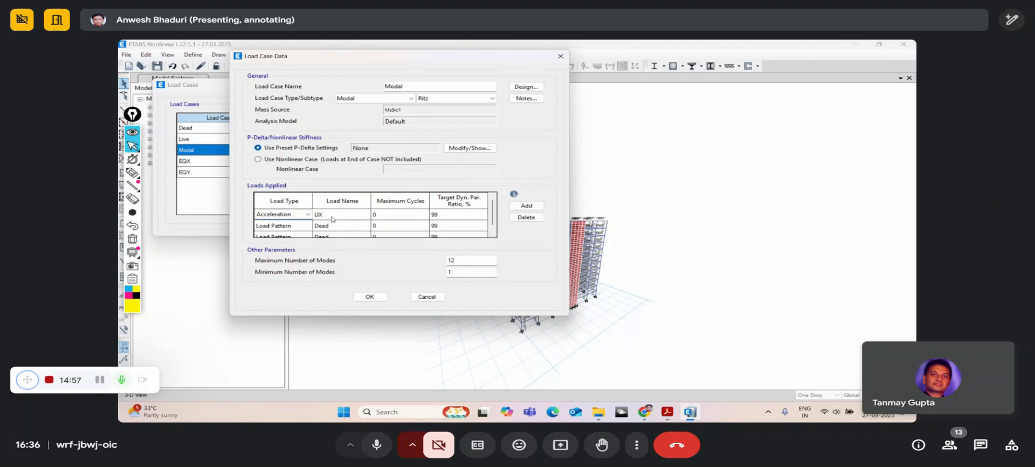
- Set the second applied load of the Modal case to Acceleration in the UY direction
click(299, 226)
click(300, 226)
click(299, 240)
click(326, 226)
click(327, 226)
click(327, 240)
scroll(292, 227, down, 1)
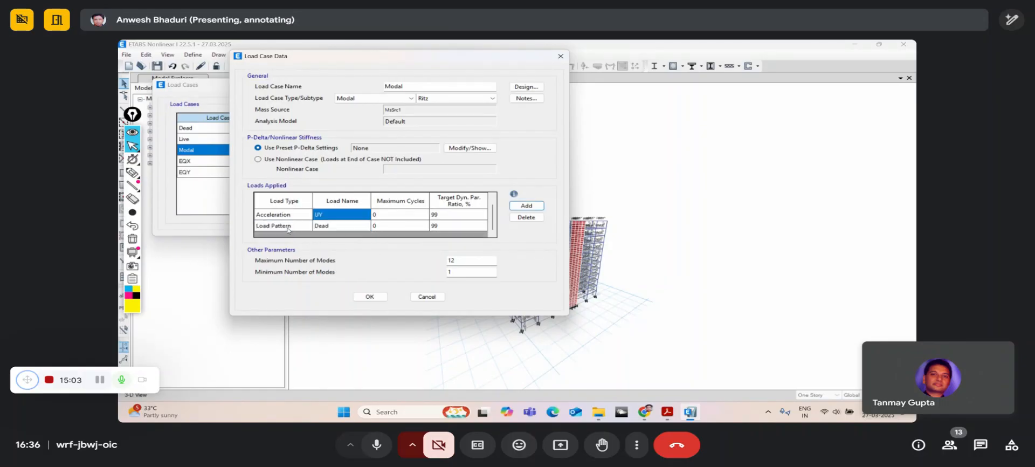
- Set the third applied load of the Modal case to Acceleration in the UZ direction
click(287, 230)
click(288, 230)
click(289, 241)
click(326, 227)
click(326, 226)
click(326, 247)
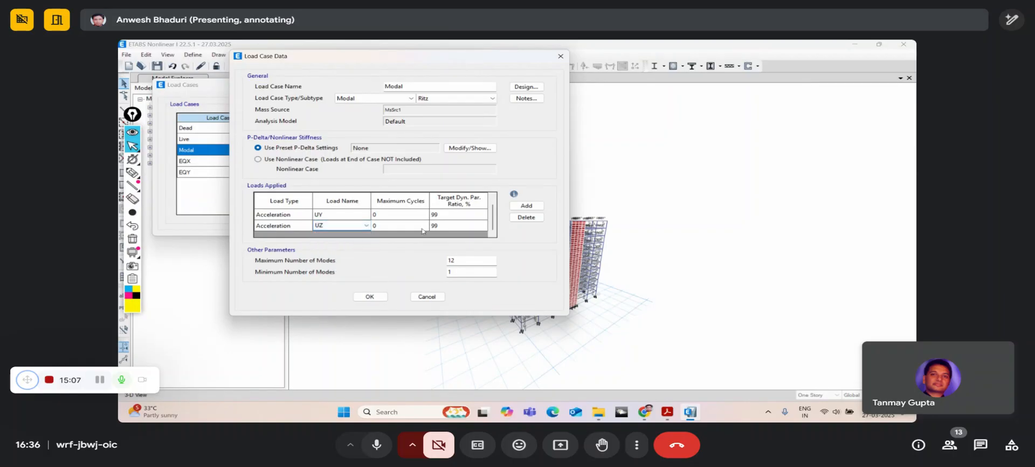
- Set the maximum number of modes to 36 and save the Modal load case
drag(423, 67, 321, 64)
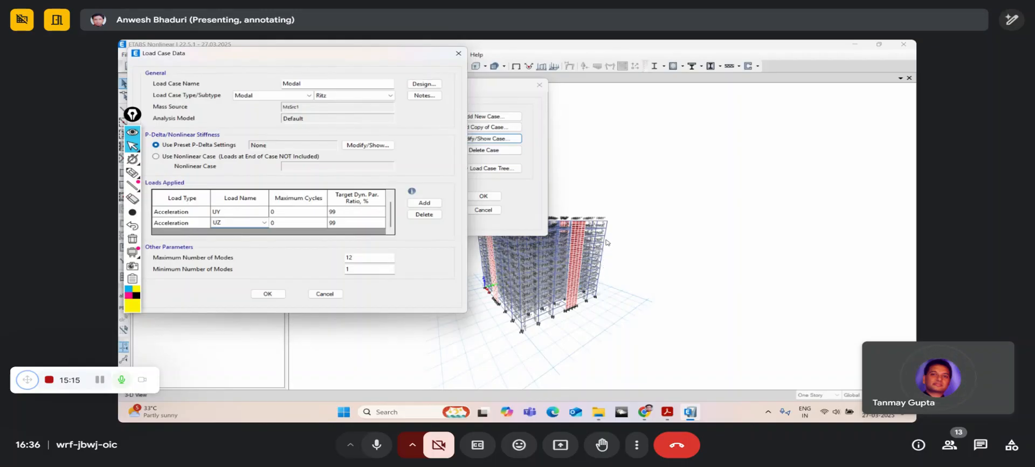
double_click(374, 254)
text(36)
click(267, 294)
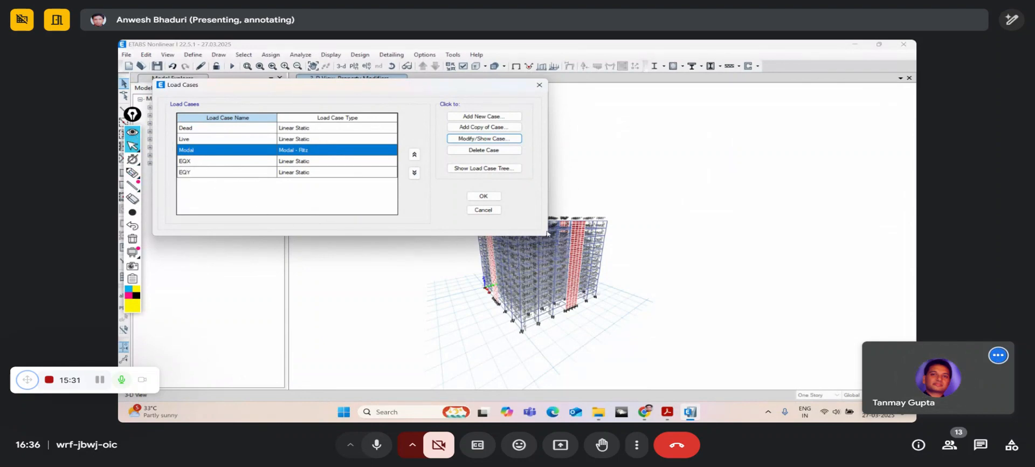
- Examine the modal combination method and directional combination type options of the RSX response spectrum case
drag(424, 93, 437, 110)
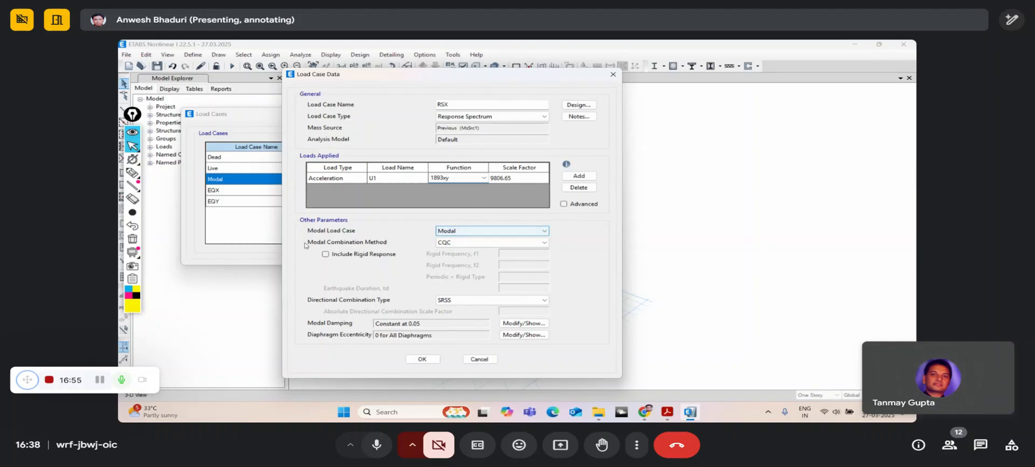
click(452, 243)
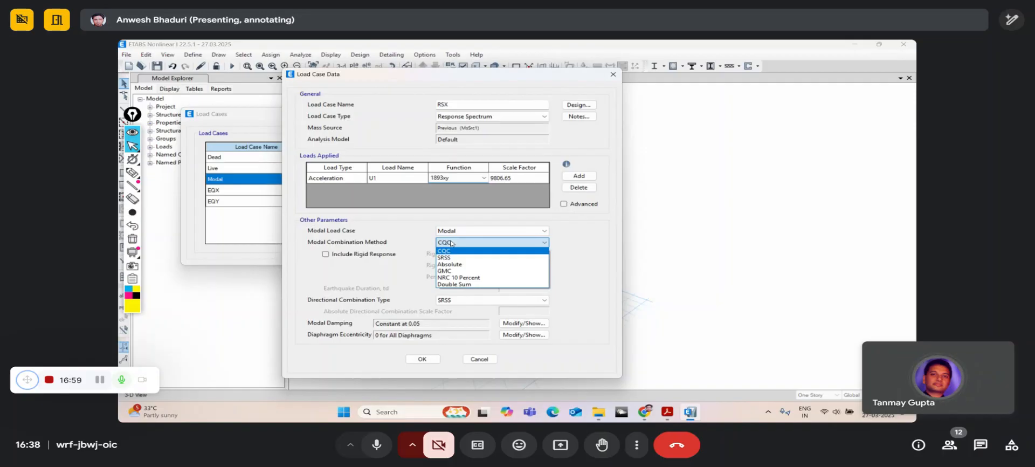
click(452, 243)
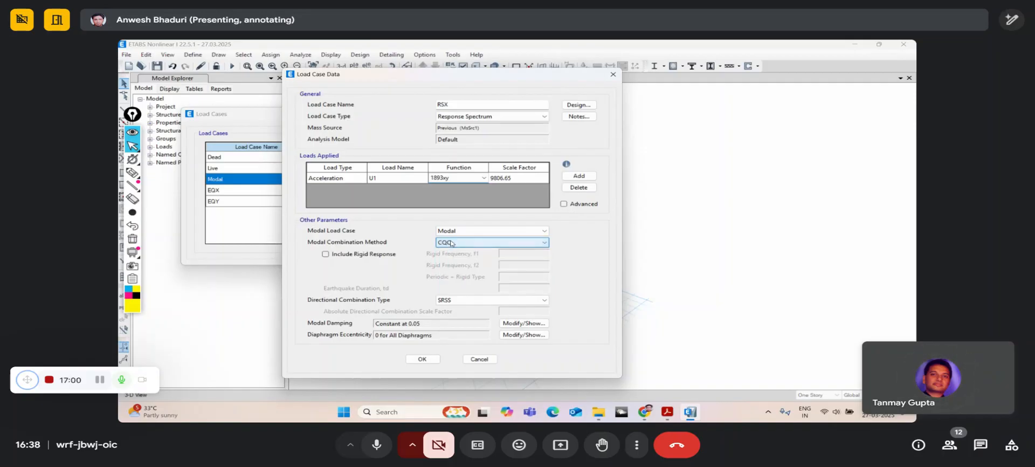
click(450, 300)
click(449, 303)
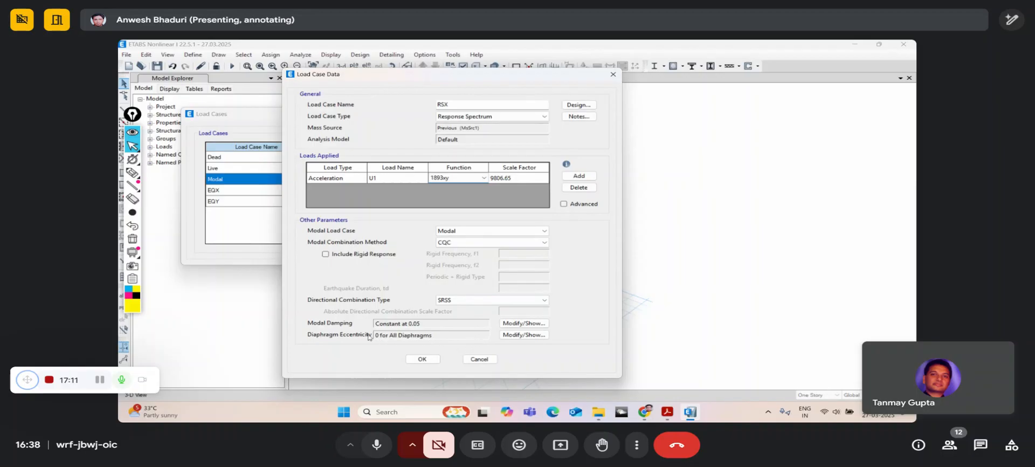
- Open the diaphragm eccentricity settings of the RSX case and enter an eccentricity ratio of 0.05
click(508, 335)
drag(514, 130, 442, 118)
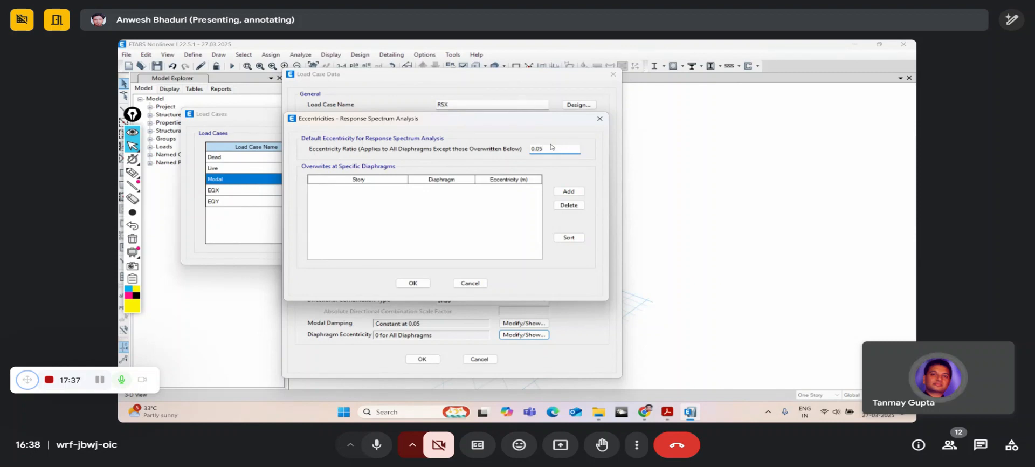
- Clear the default eccentricity ratio and try adding an eccentricity overwrite for diaphragm D1 at Story12
drag(550, 149, 503, 154)
key(BackSpace)
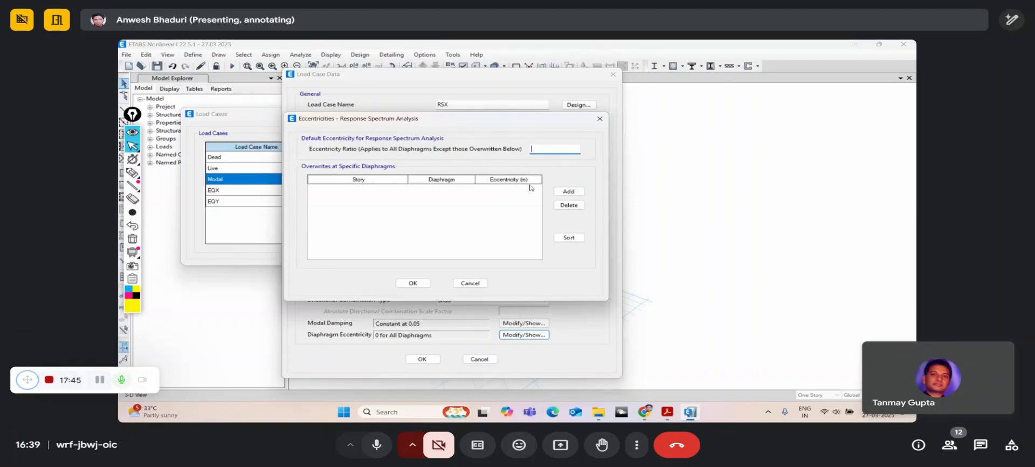
click(561, 192)
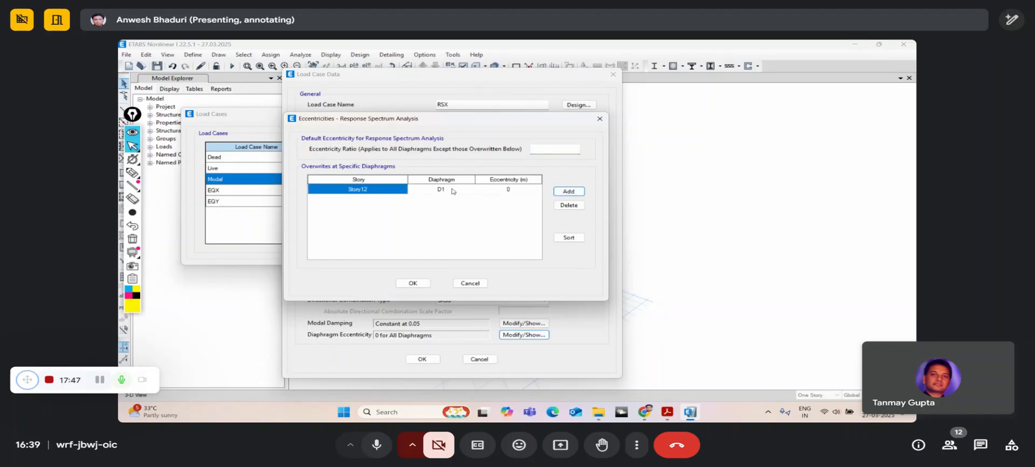
click(509, 190)
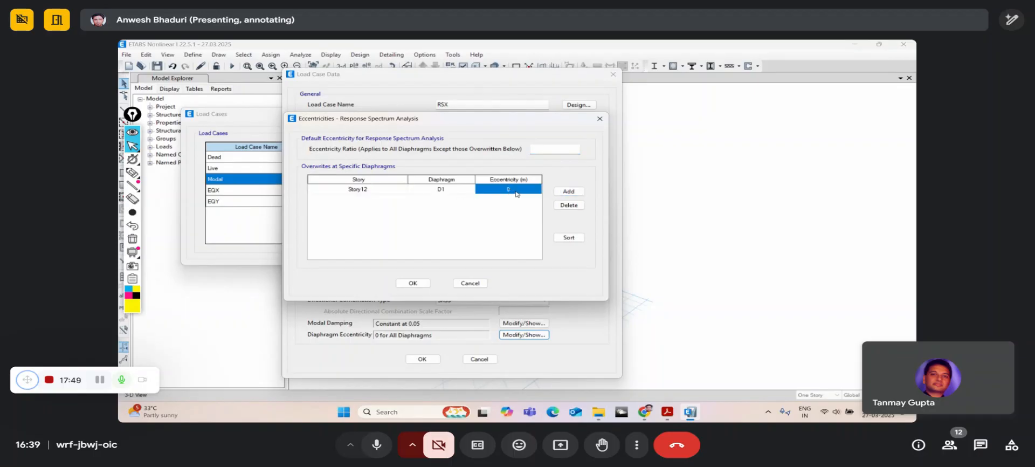
click(516, 191)
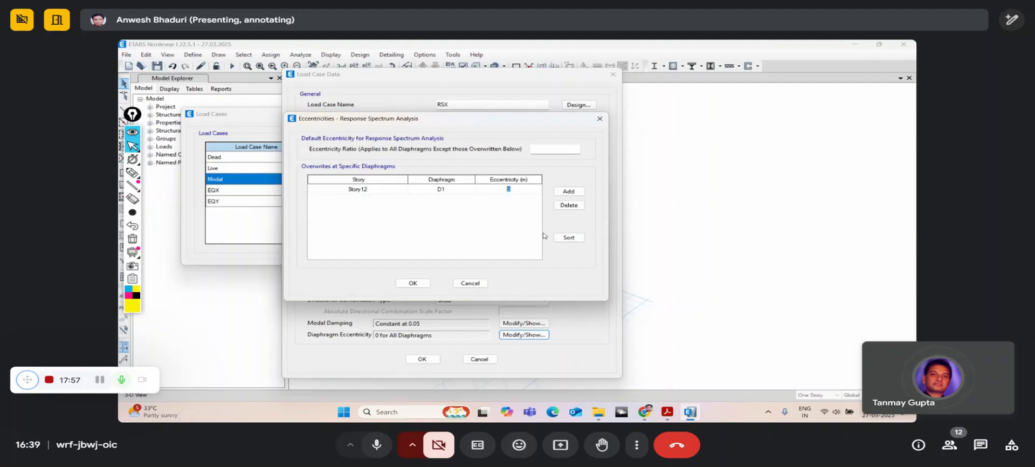
- Consult the Design Eccentricity slide in the webinar slides PDF and return to ETABS
click(668, 408)
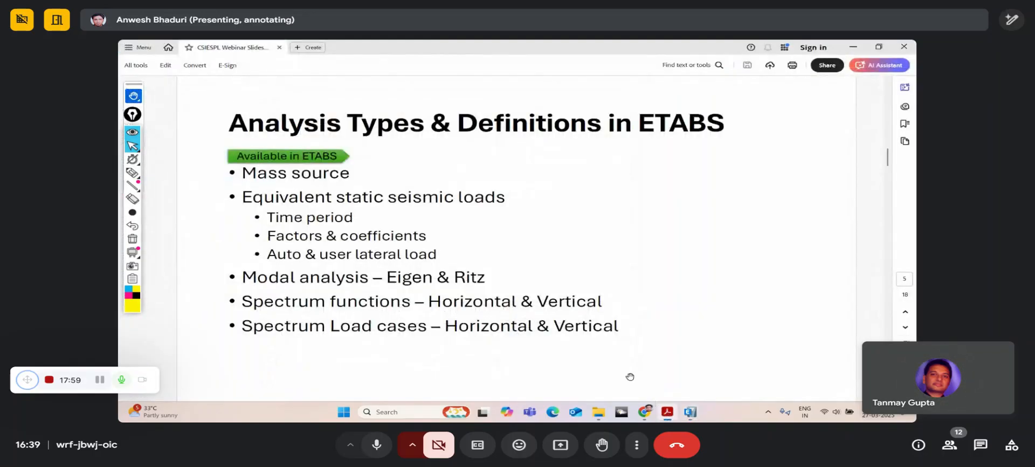
scroll(586, 287, down, 1)
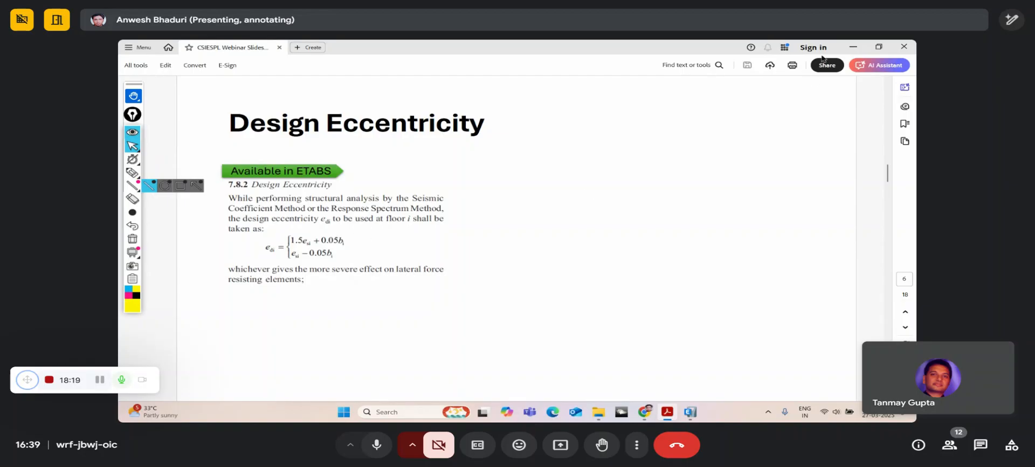
click(851, 49)
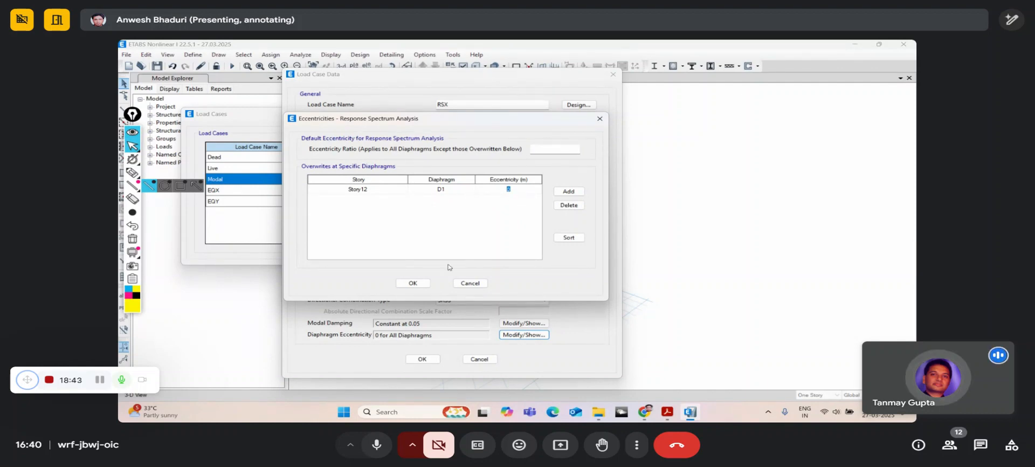
- Delete the Story12 overwrite, set the eccentricity ratio for all diaphragms to 0.05 and save the RSX case
click(570, 208)
click(545, 151)
text(0.05)
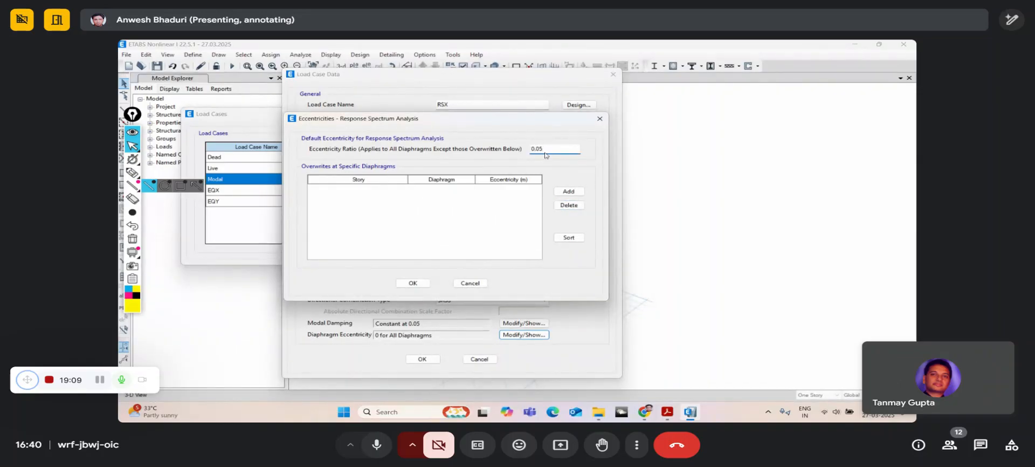
click(409, 286)
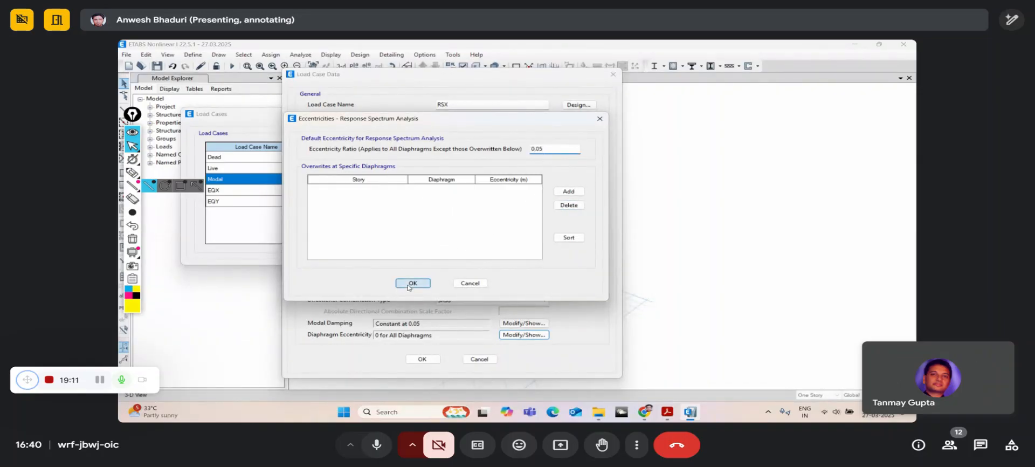
click(428, 361)
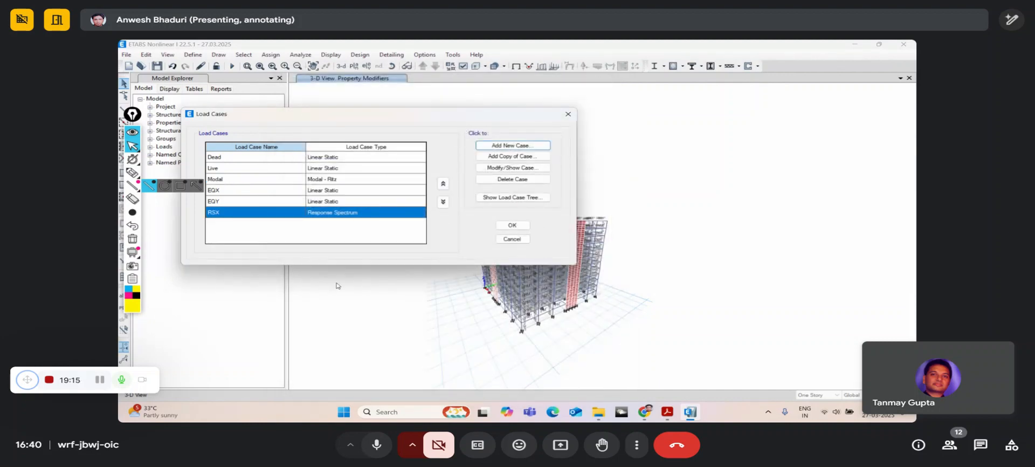
- Add a copy of the RSX load case named RSY and save it
click(504, 157)
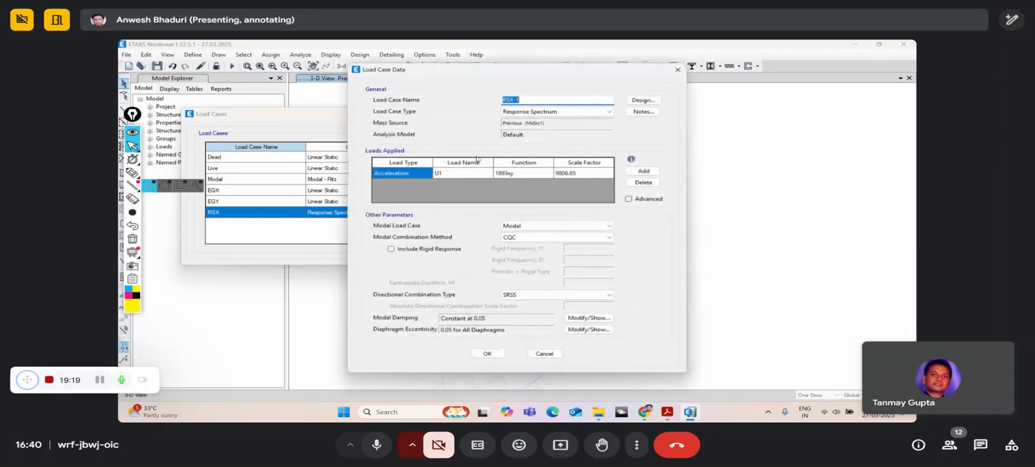
drag(520, 99, 510, 99)
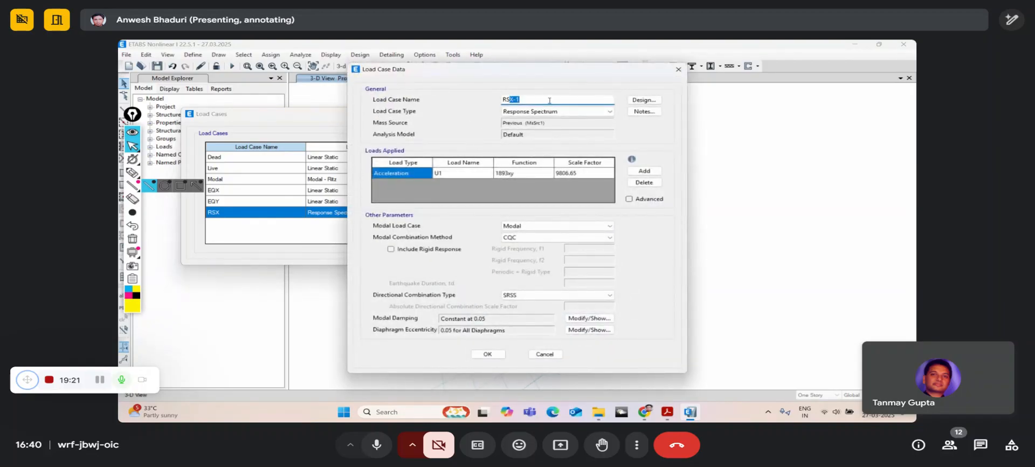
text(Y)
click(488, 354)
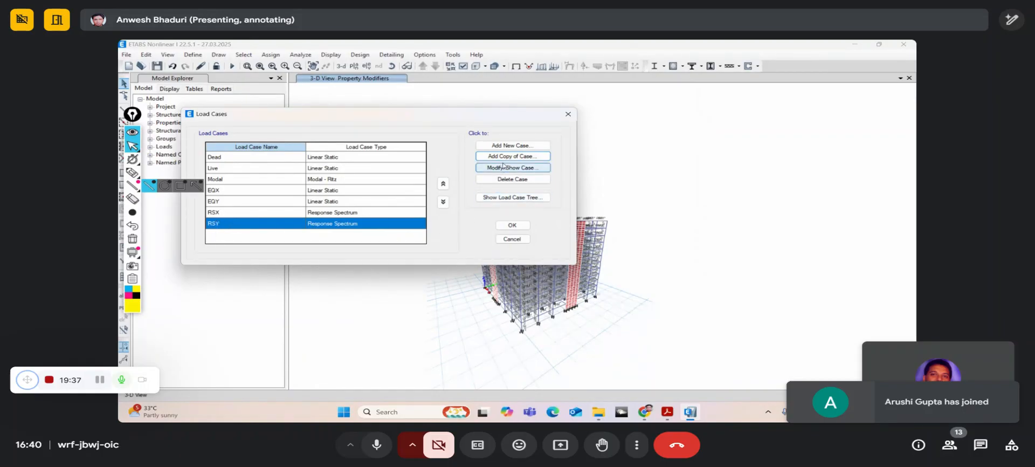
click(135, 188)
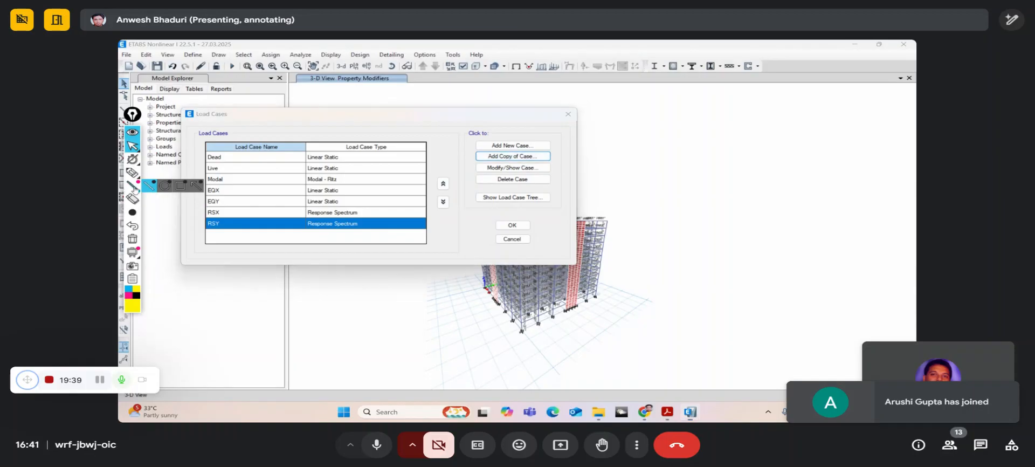
click(132, 148)
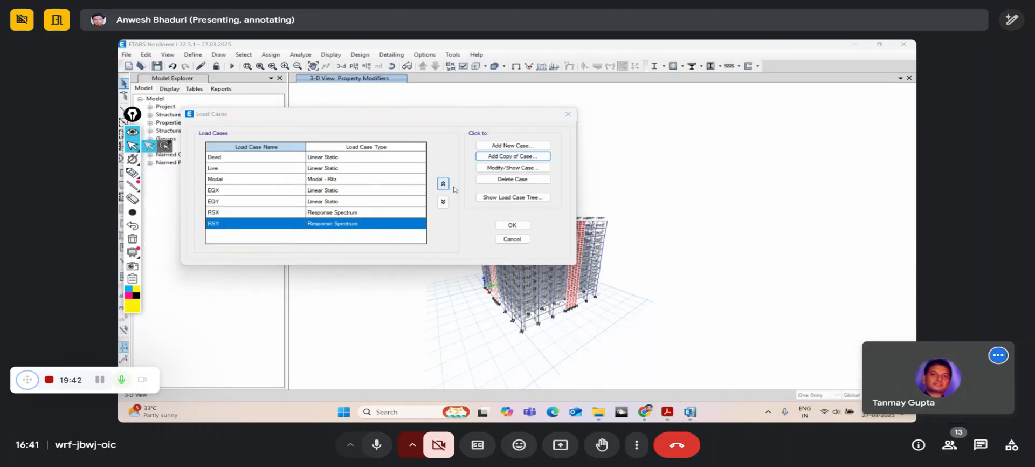
click(512, 157)
drag(530, 99, 510, 99)
text(Z)
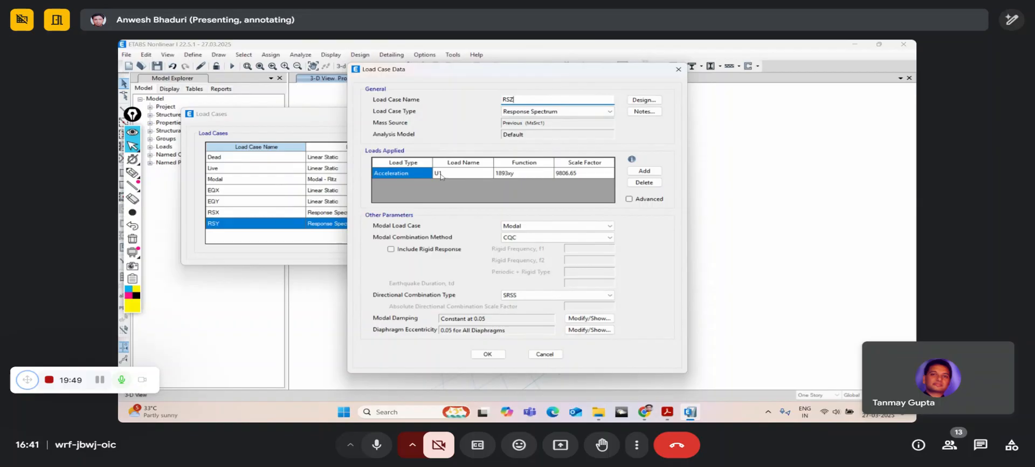
click(544, 354)
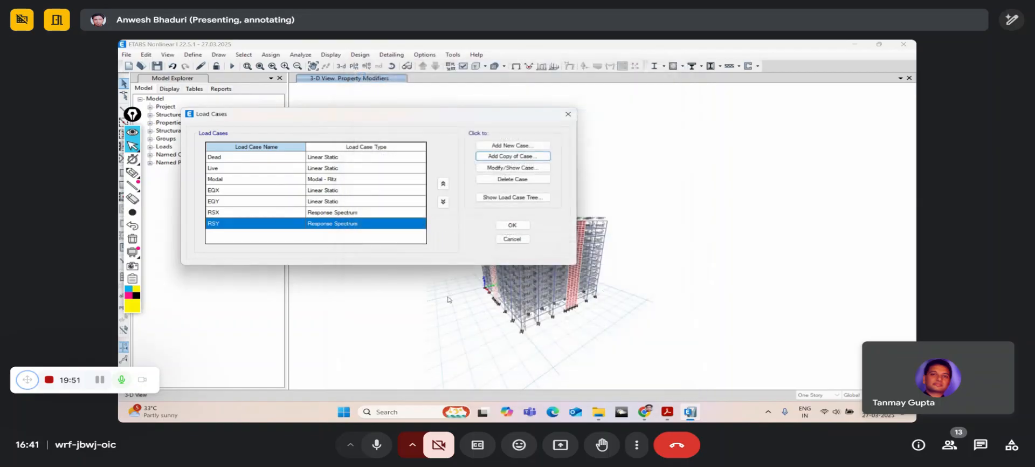
- Change the acceleration direction of the RSY response spectrum case to U2 and save the case
click(513, 168)
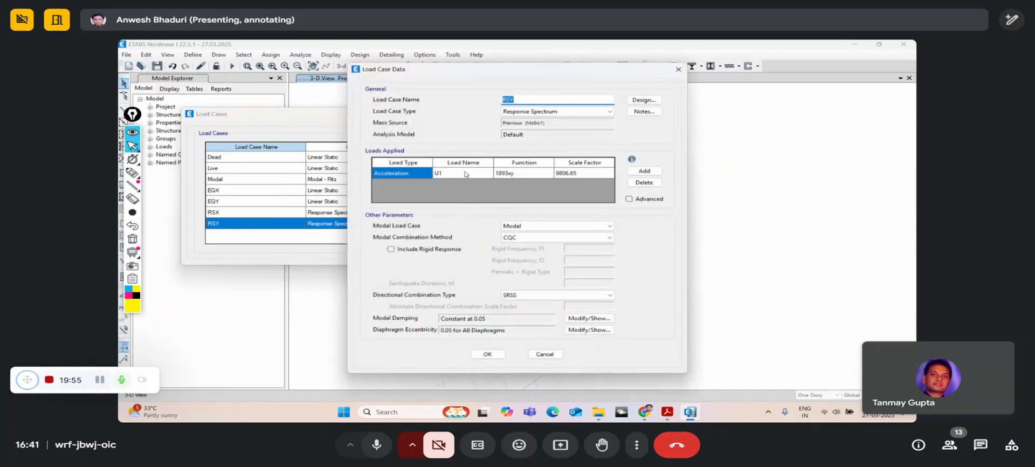
click(466, 174)
click(466, 174)
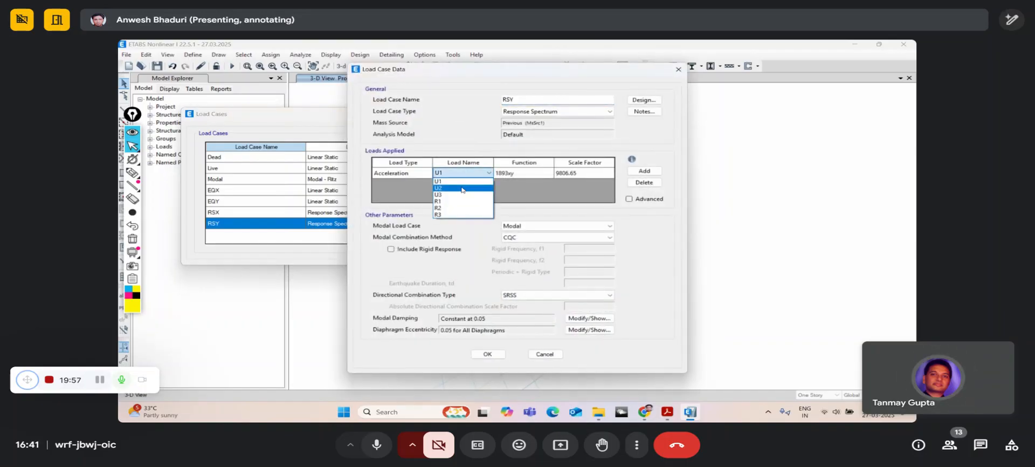
click(461, 188)
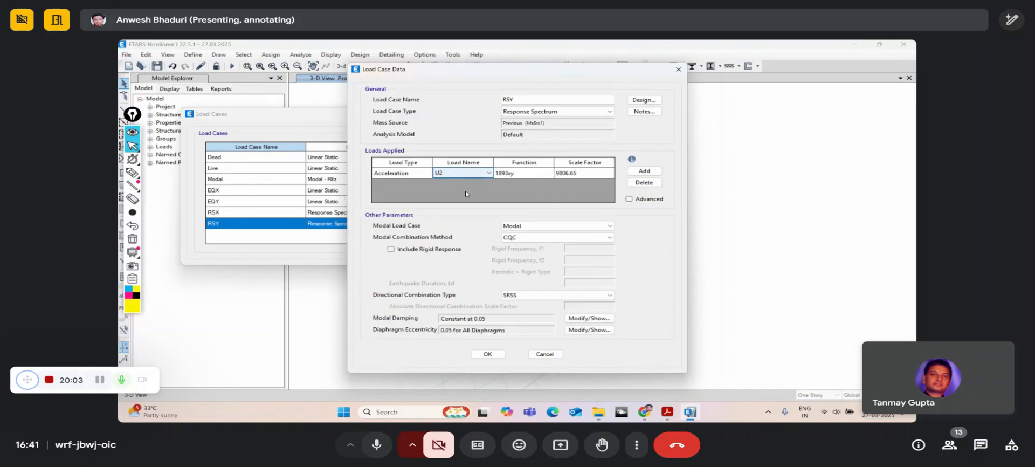
click(490, 354)
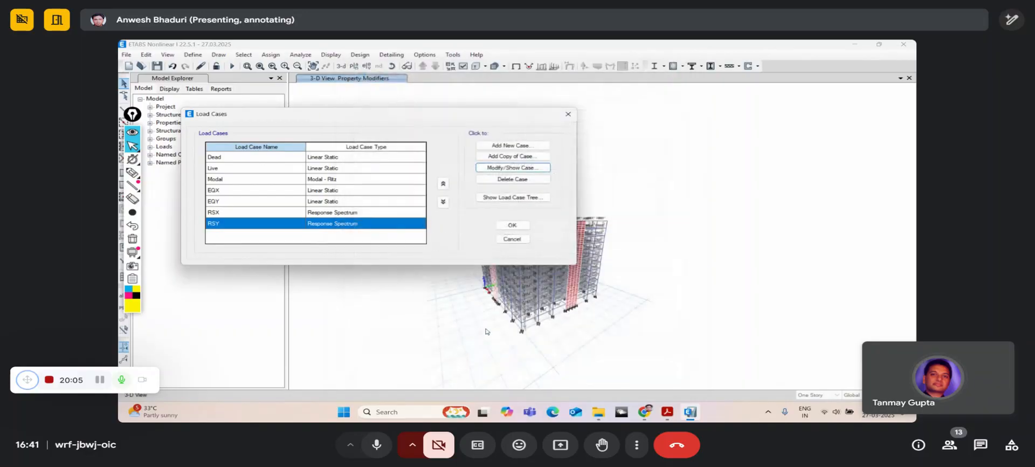
- Add a copy of the RSY response spectrum load case and name it RSZ
click(496, 157)
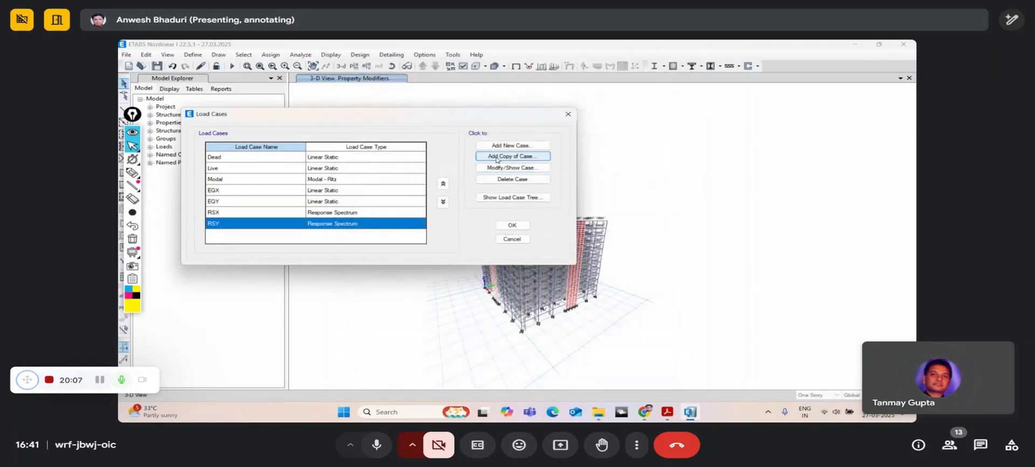
click(518, 100)
drag(519, 99, 509, 99)
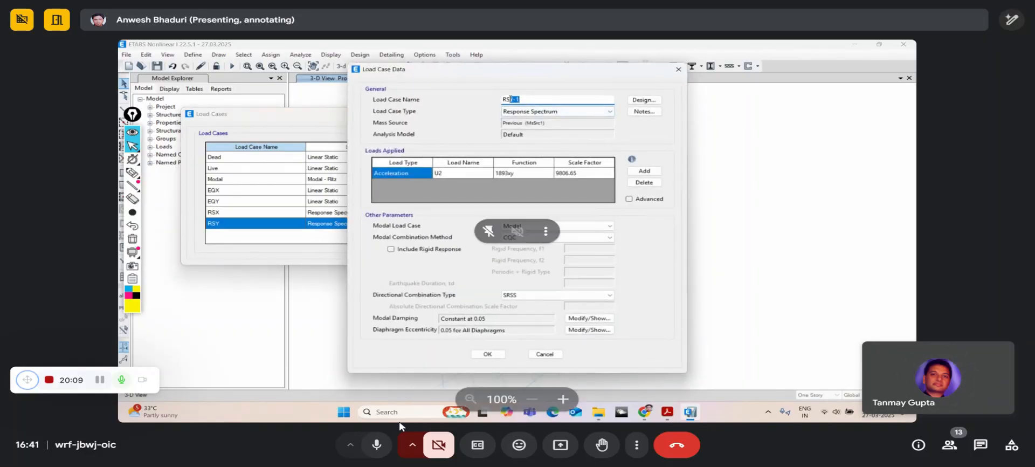
text(Z)
click(379, 442)
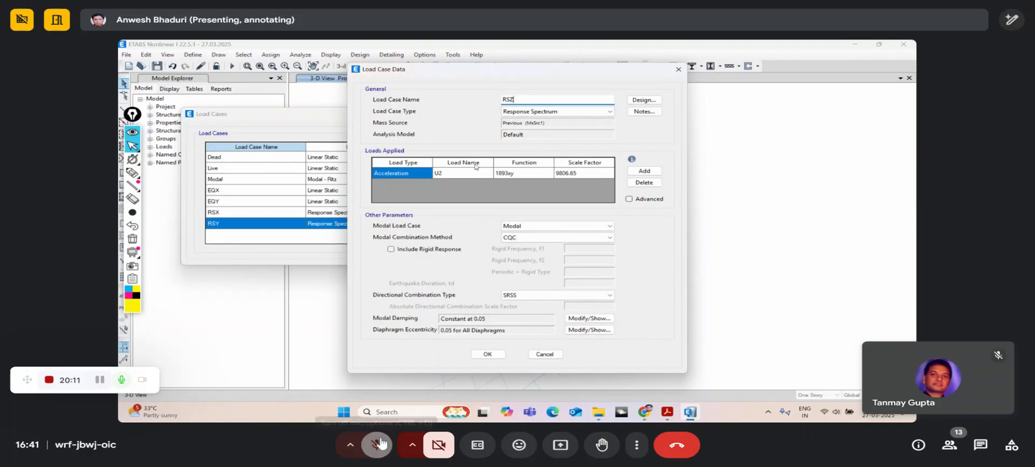
- Set the RSZ case's acceleration direction to U3 and its function to 1893z, then save the case and the load case list
click(462, 173)
click(462, 177)
click(457, 194)
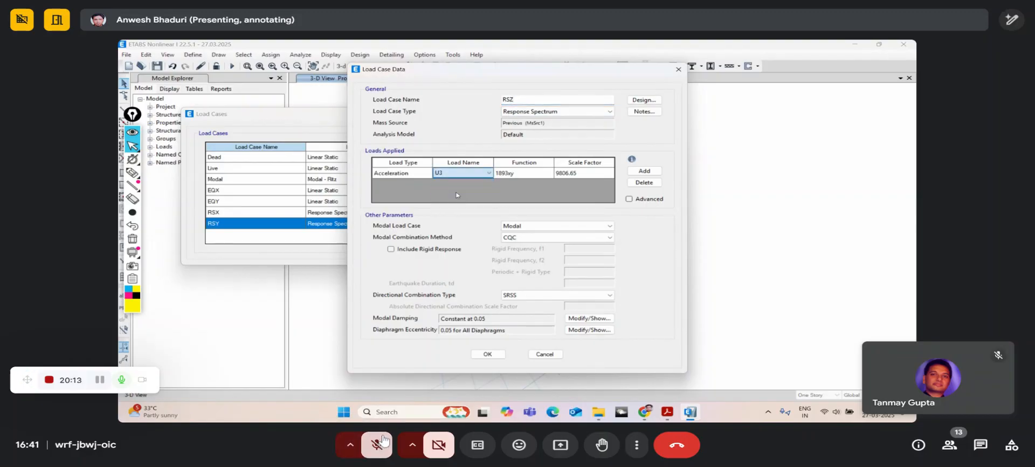
click(508, 173)
click(510, 174)
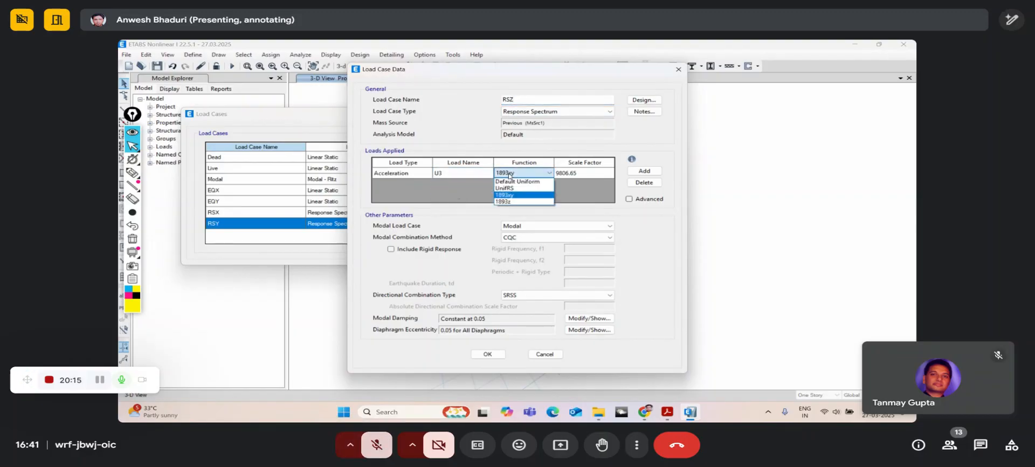
click(507, 202)
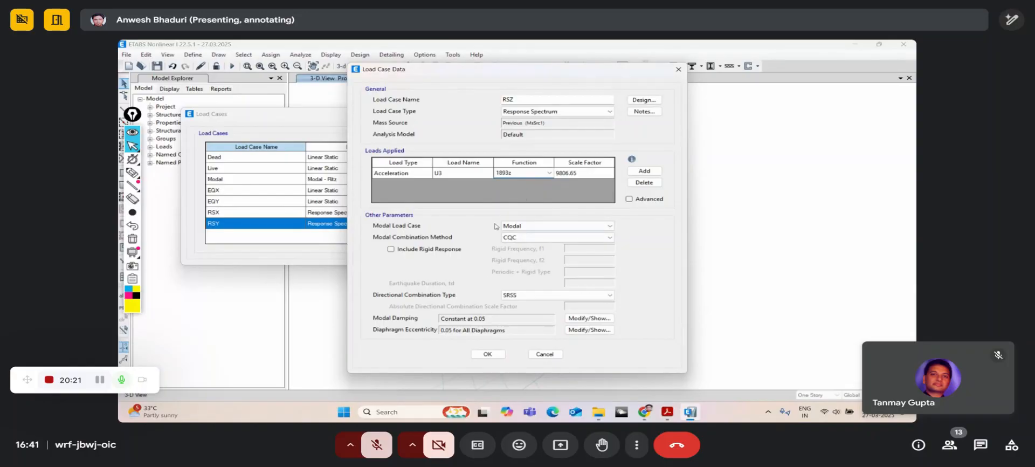
click(488, 354)
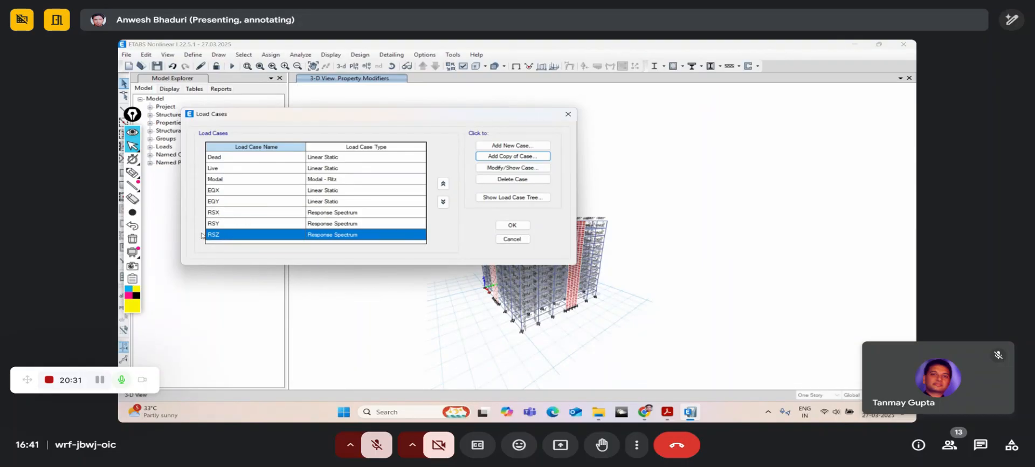
click(513, 225)
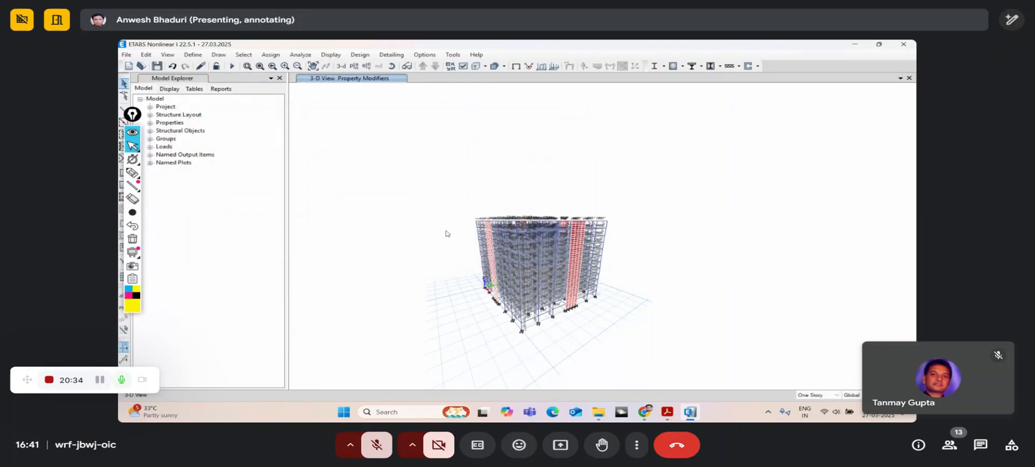
- Switch to the webinar slides PDF and view the slide on analysis types and definitions in ETABS
click(667, 412)
scroll(475, 278, up, 2)
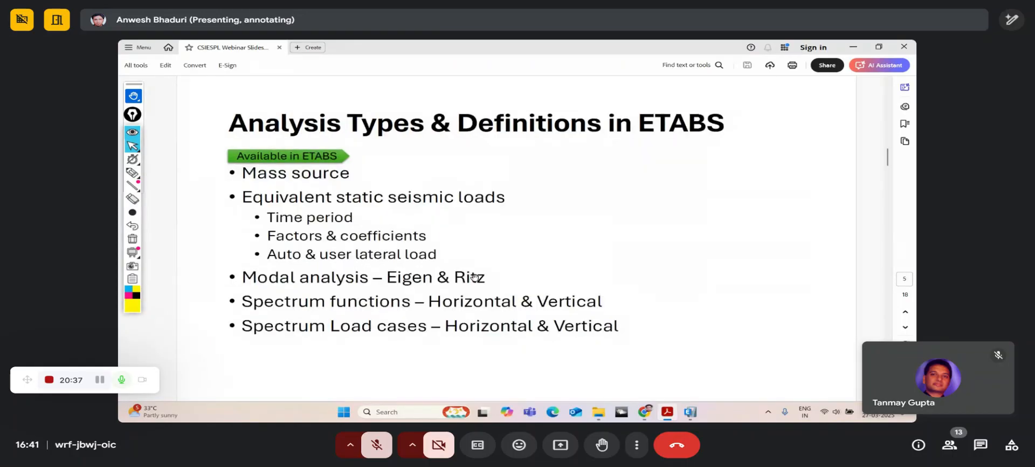
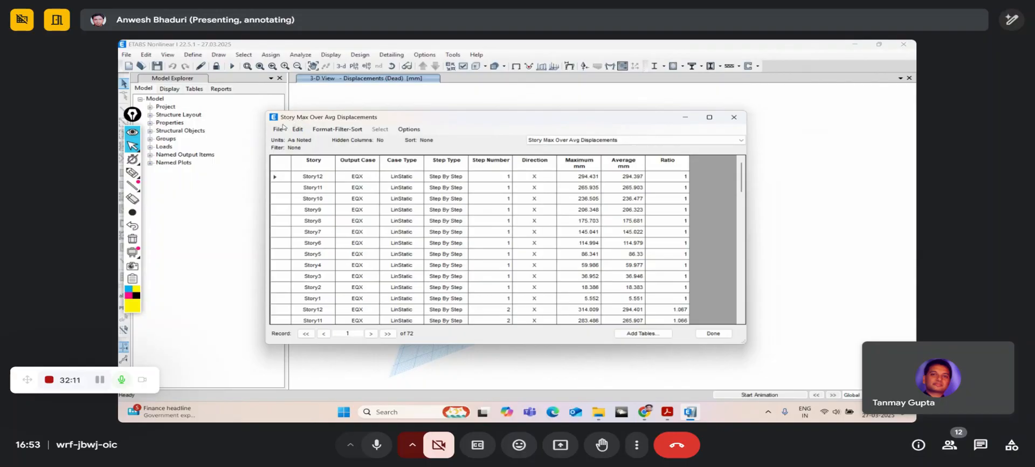
- Export the Story Max Over Avg Displacements table to Excel and display its worksheet in the maximized workbook
click(279, 129)
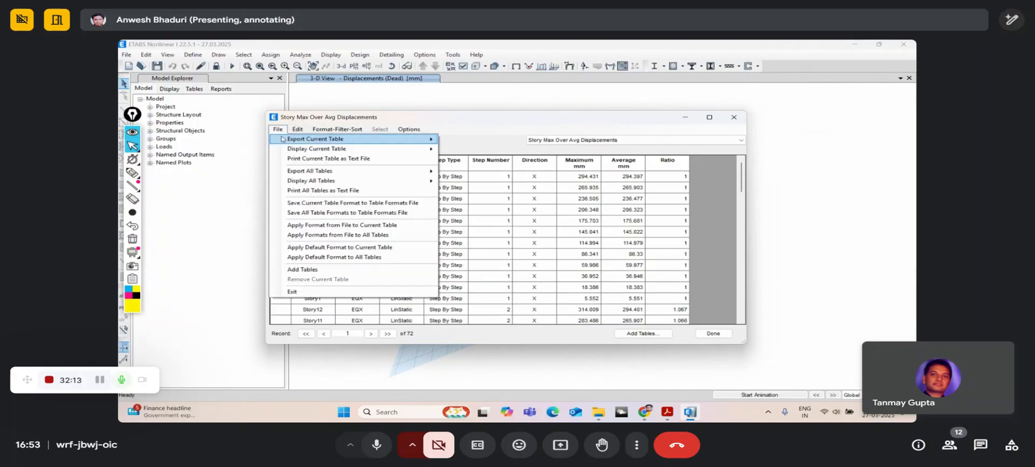
mouse_move(284, 141)
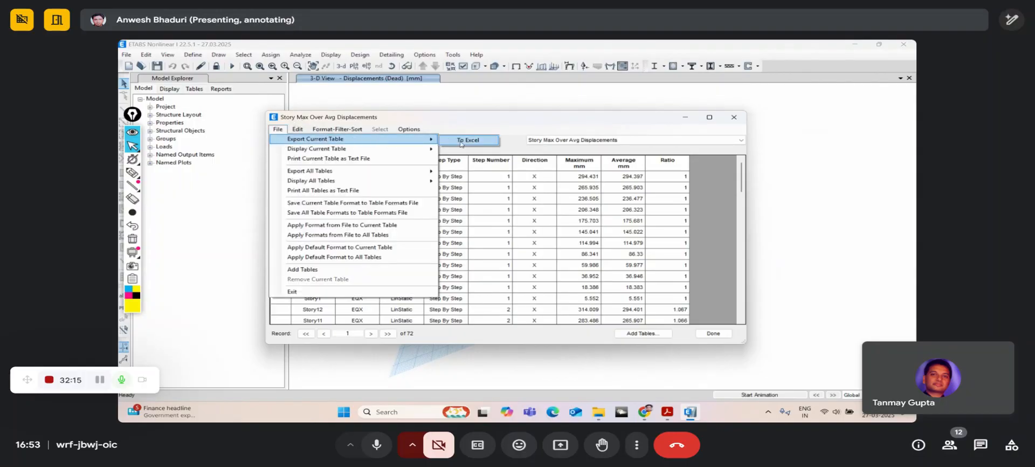
click(461, 142)
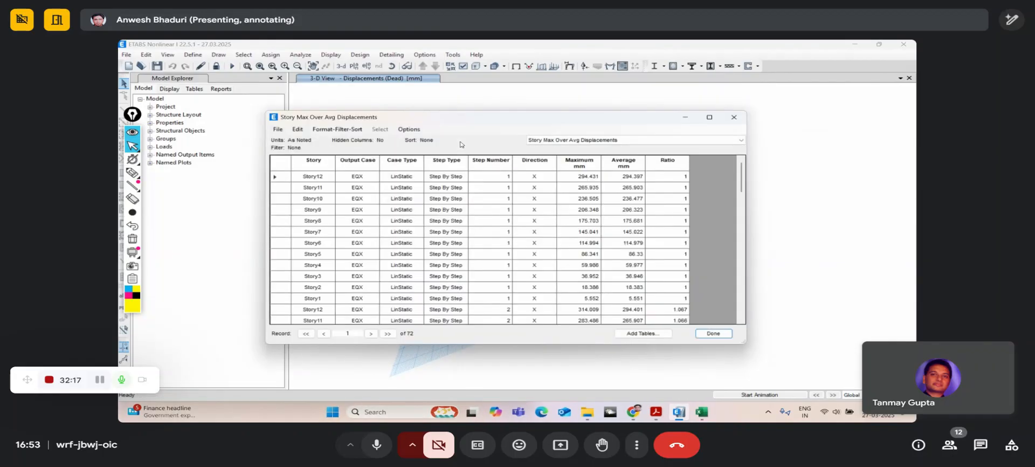
click(707, 414)
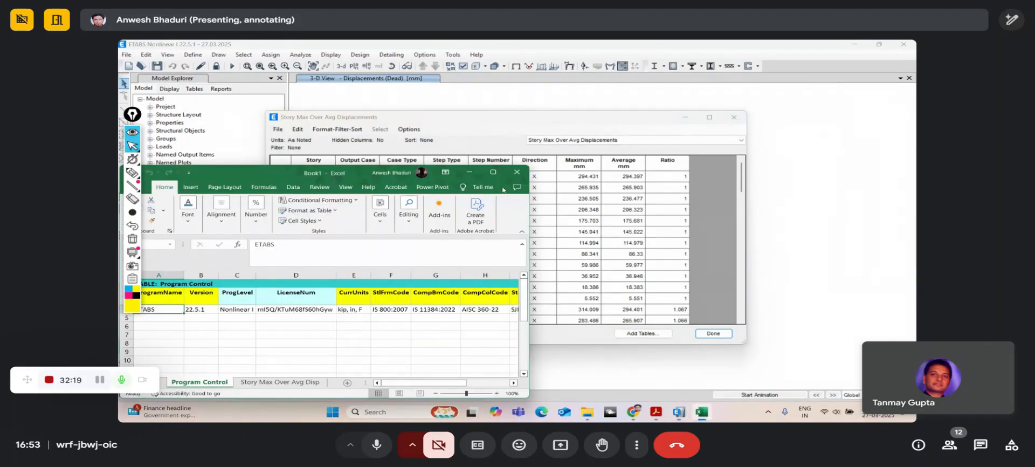
click(493, 172)
click(274, 385)
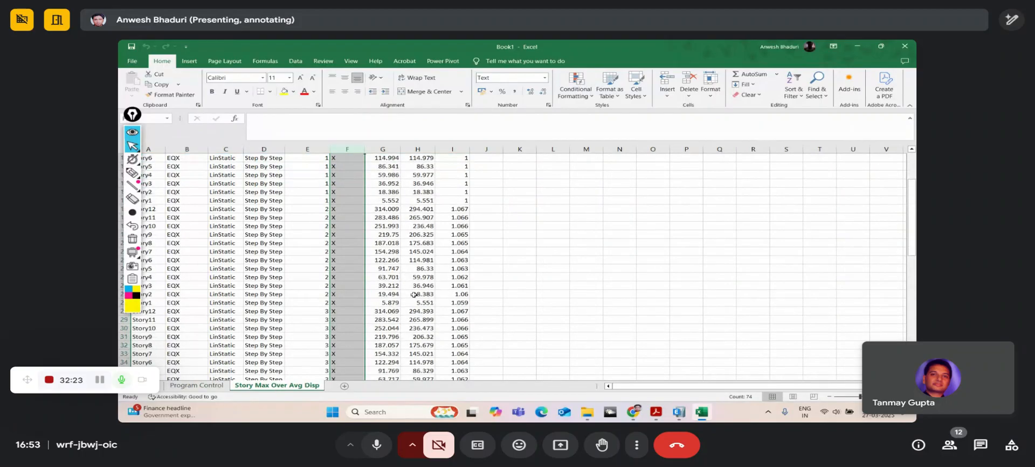
click(521, 226)
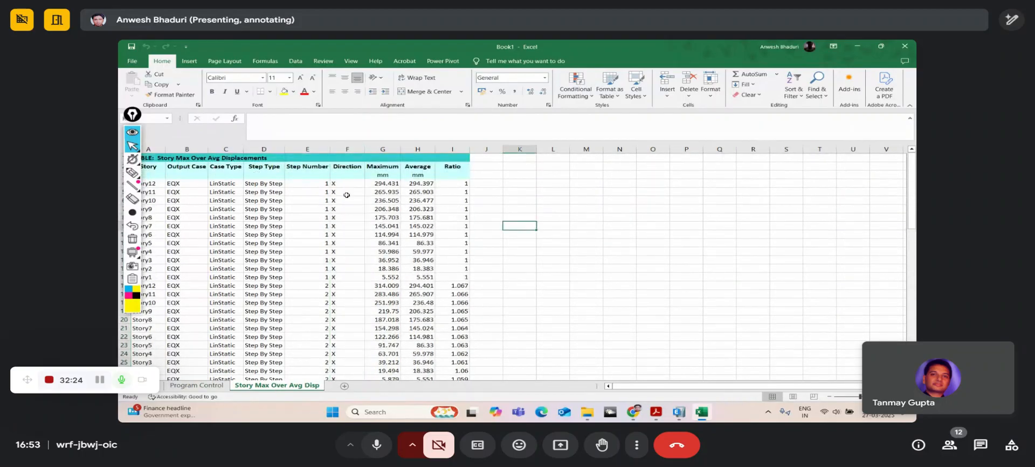
click(130, 115)
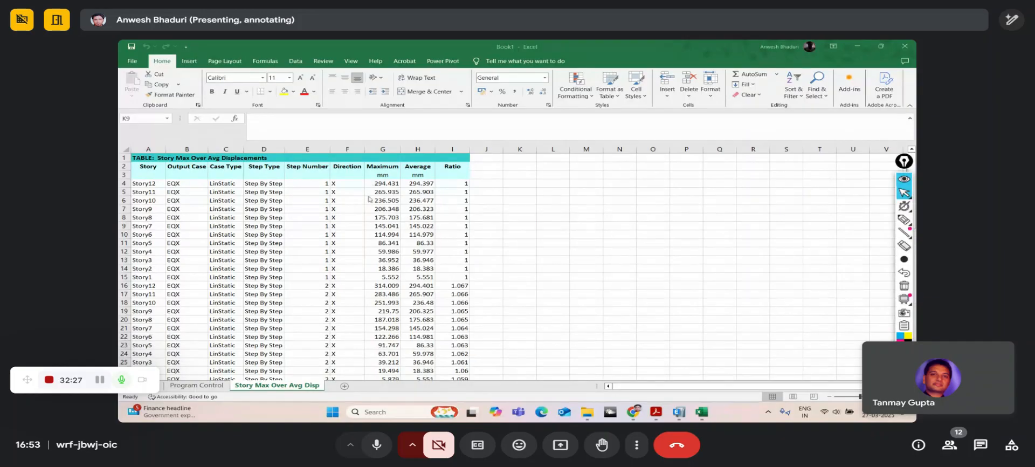
- Check Story12's maximum, average and ratio values for EQX step 1, and consult the flexible diaphragm definition in the slides PDF
click(392, 184)
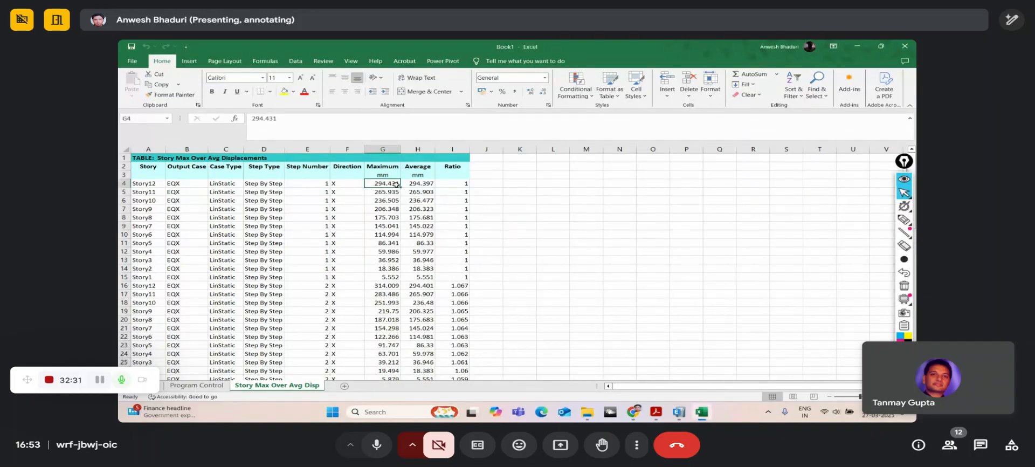
click(422, 183)
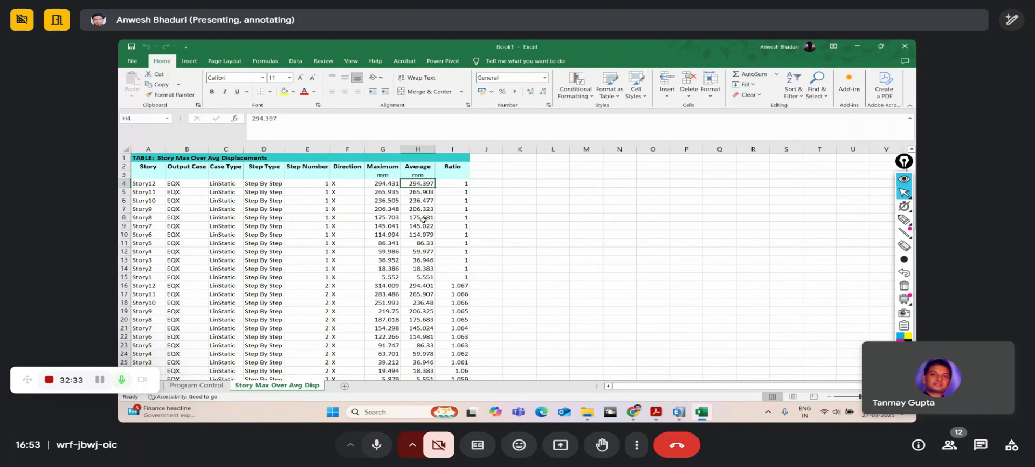
click(459, 183)
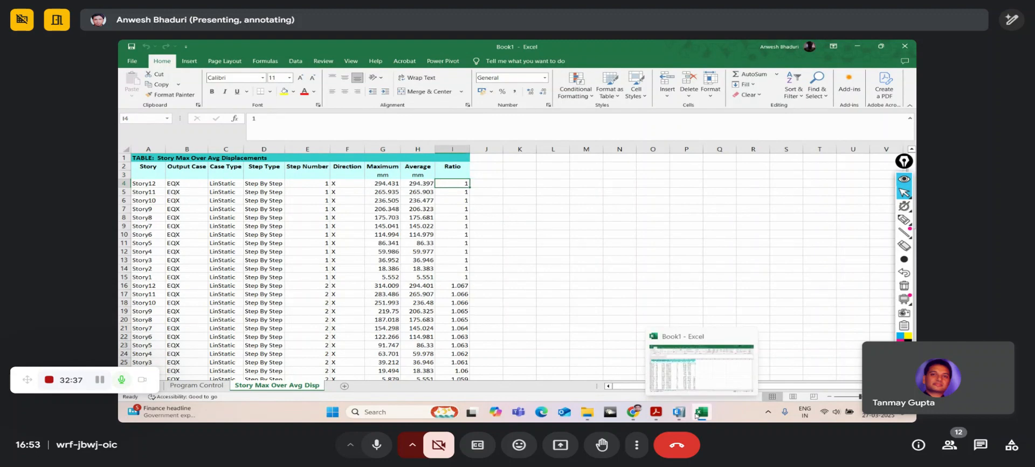
click(656, 412)
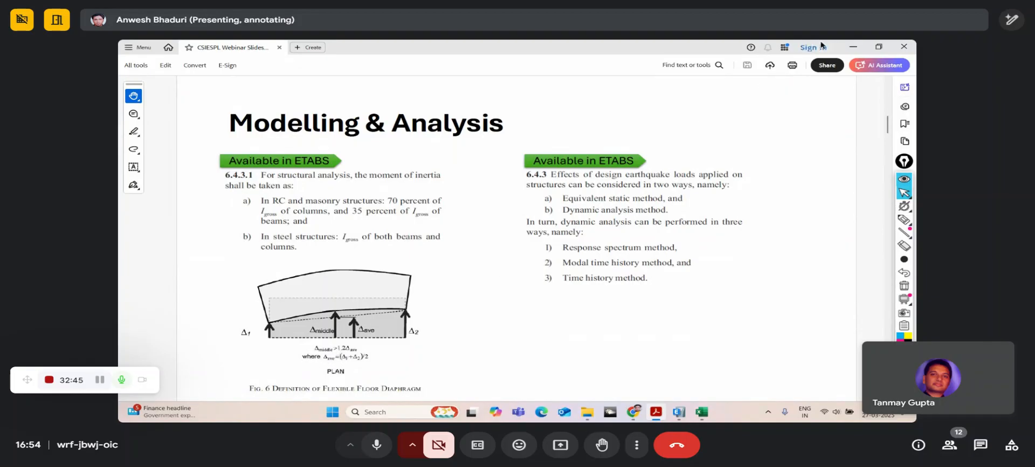
click(852, 47)
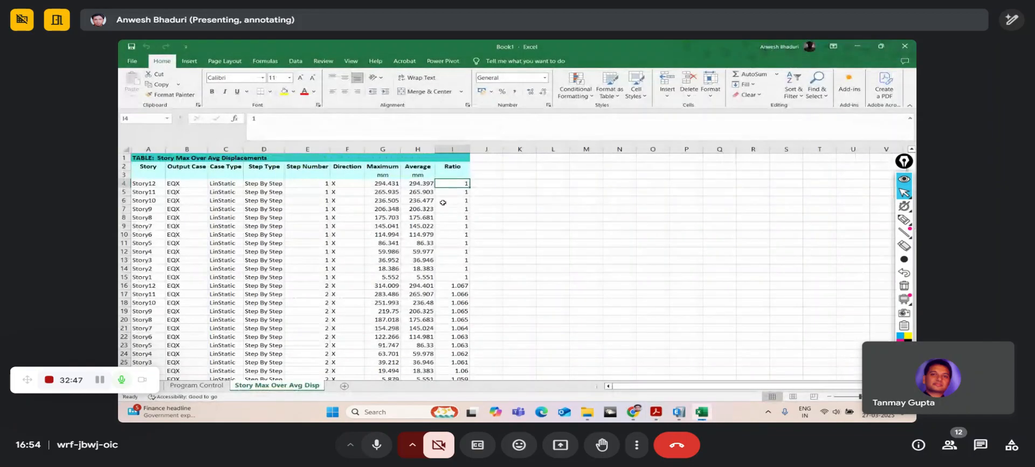
- Examine the displacement ratios of all stories for EQX and EQY, then return to ETABS and close the results table
scroll(421, 267, down, 5)
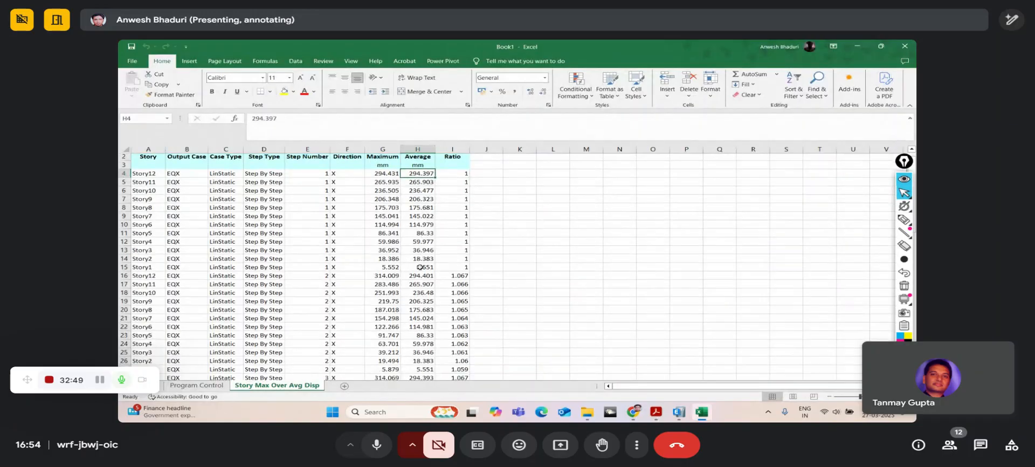
scroll(421, 267, up, 5)
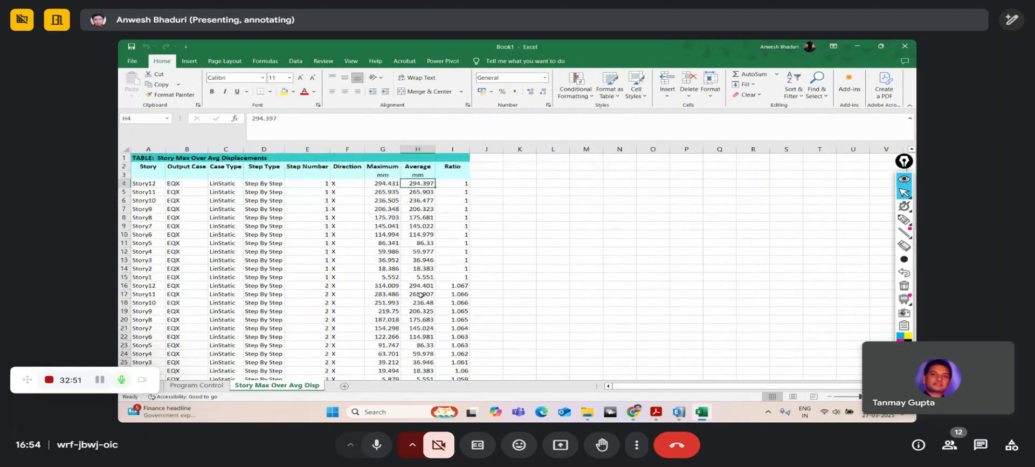
scroll(419, 285, down, 5)
scroll(419, 286, up, 5)
click(593, 288)
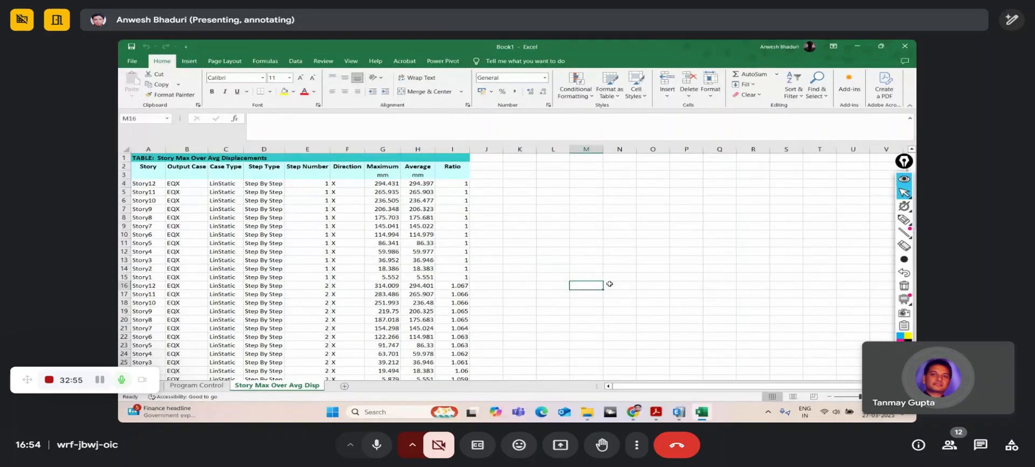
scroll(483, 269, down, 14)
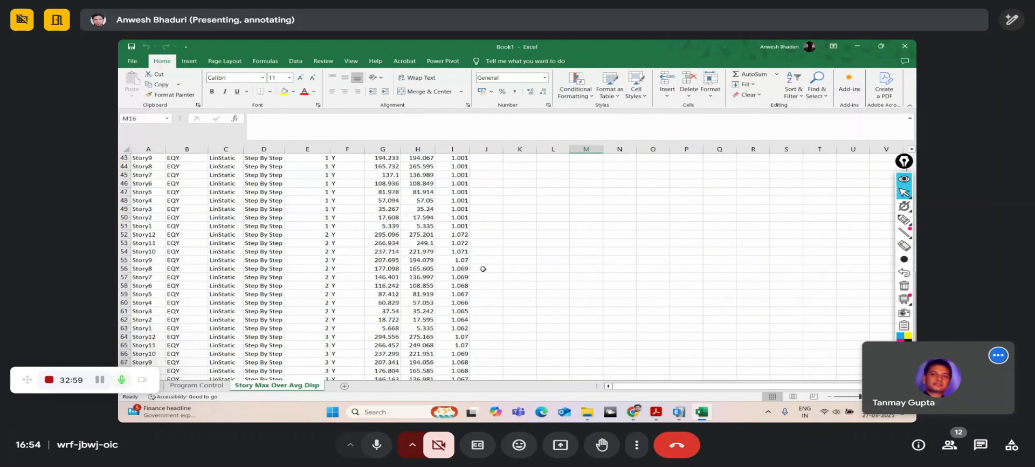
scroll(483, 268, down, 3)
scroll(463, 351, up, 7)
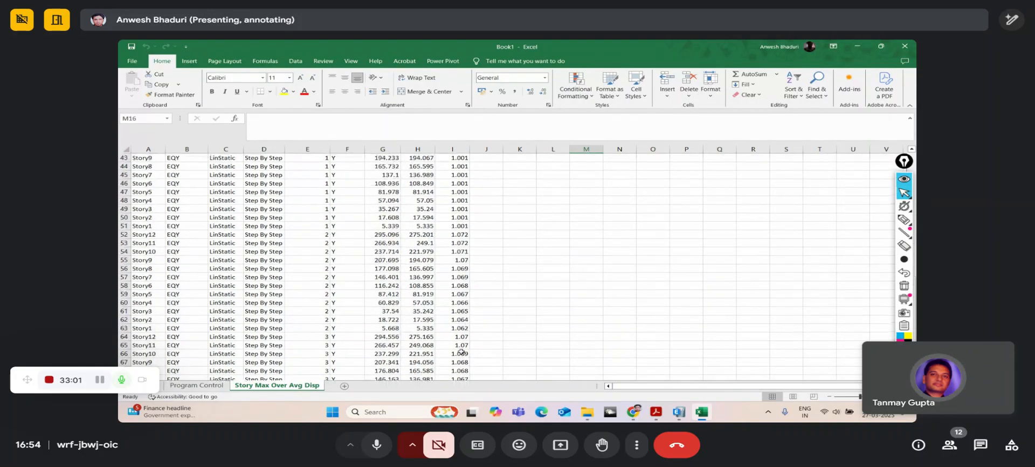
scroll(461, 351, up, 10)
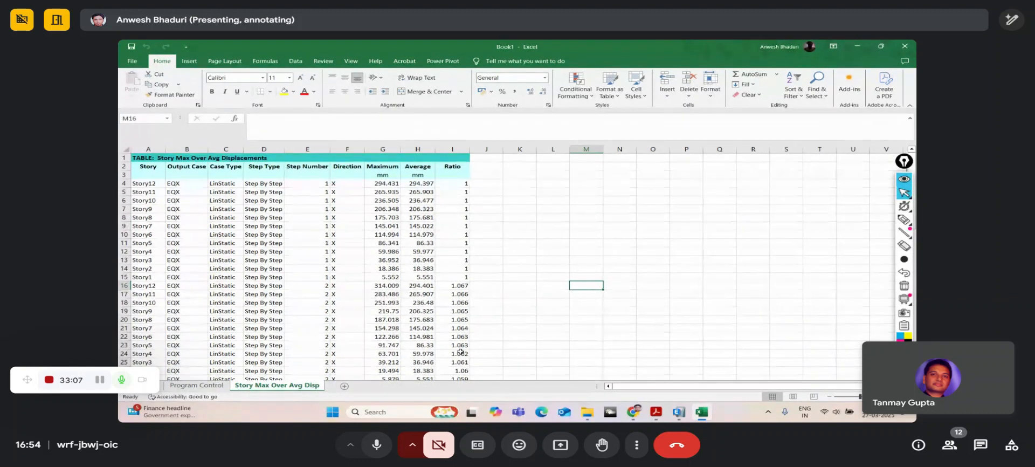
scroll(466, 349, down, 20)
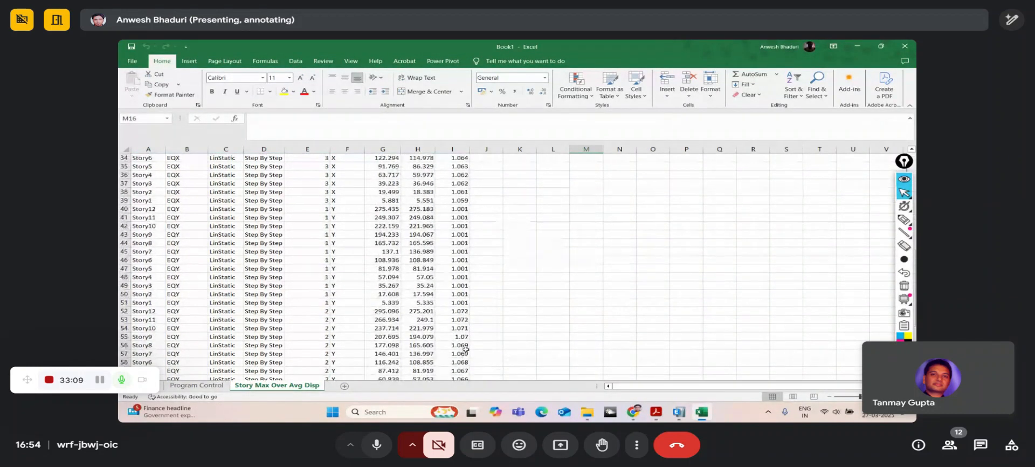
scroll(466, 350, up, 20)
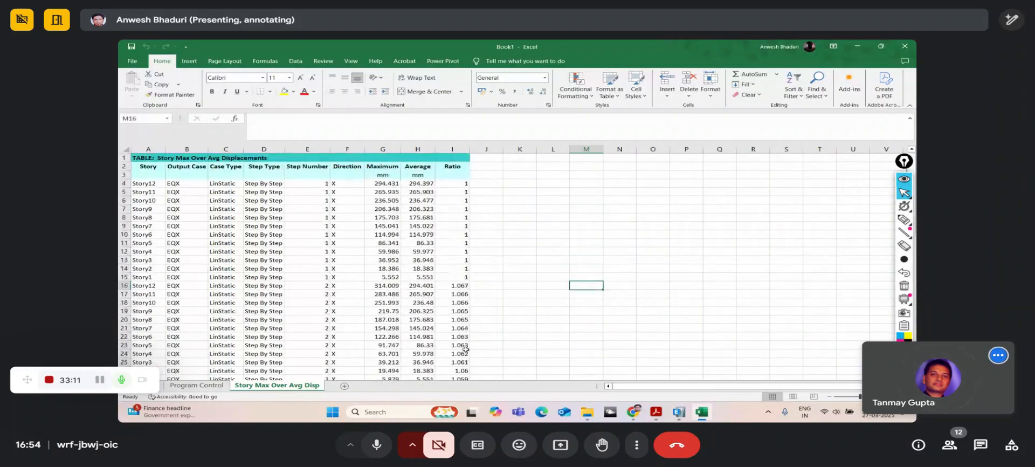
click(857, 46)
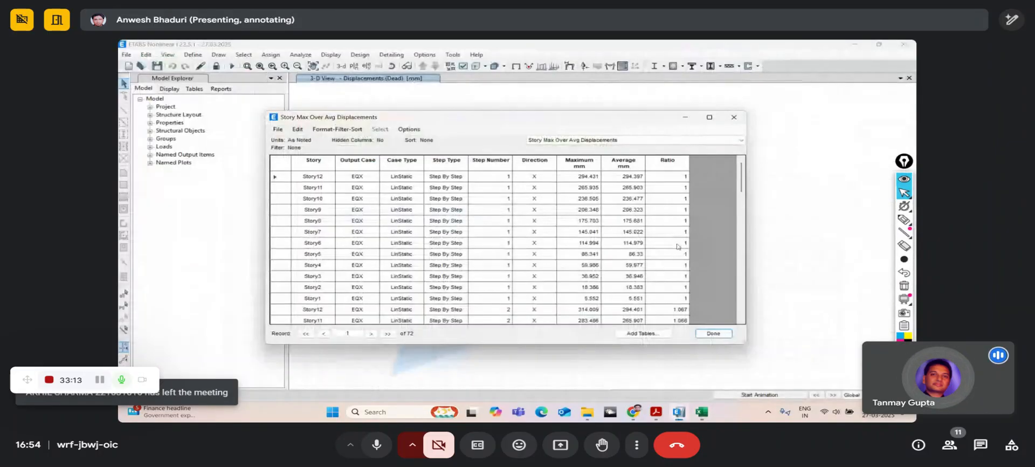
click(714, 336)
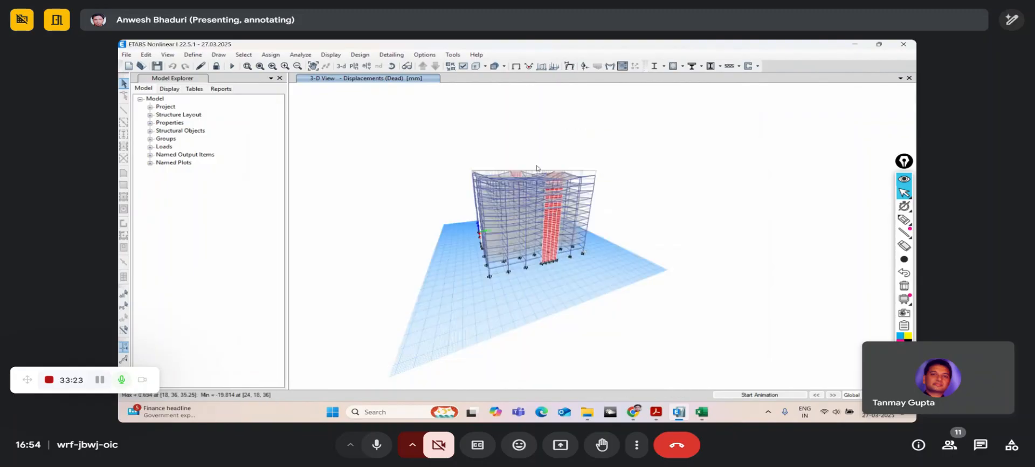
- Display the deformed shape of the Modal case for mode number 1 in the 3-D view
click(569, 67)
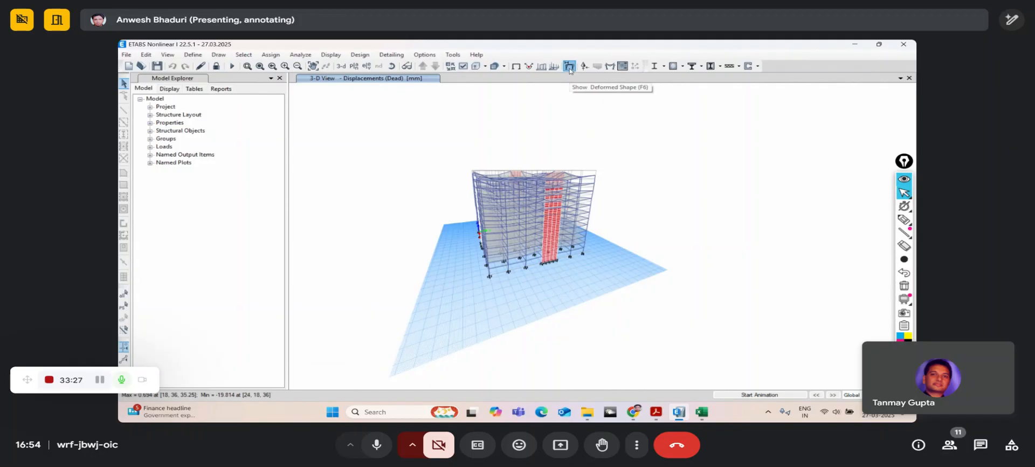
click(560, 88)
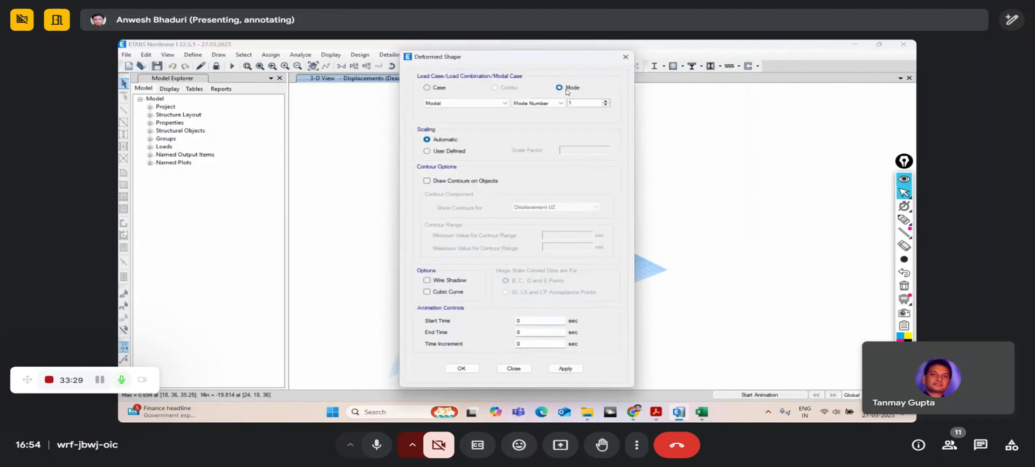
click(462, 368)
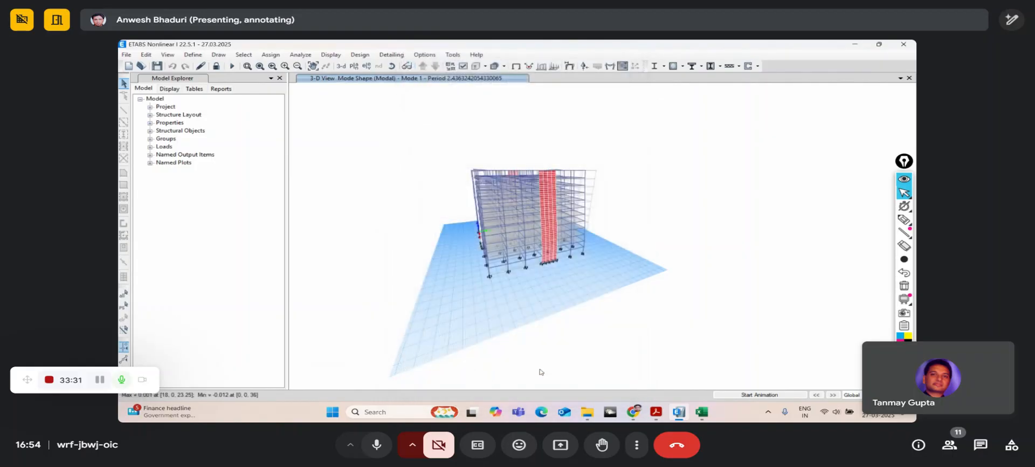
- Rotate the 3-D view of the mode 1 shape to see the building from a corner above and play its animation
click(392, 67)
drag(616, 184, 599, 218)
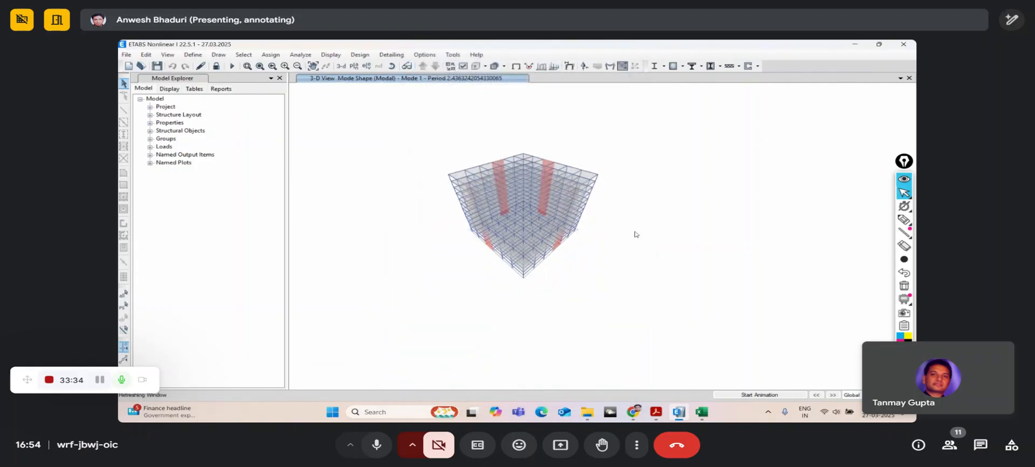
click(790, 394)
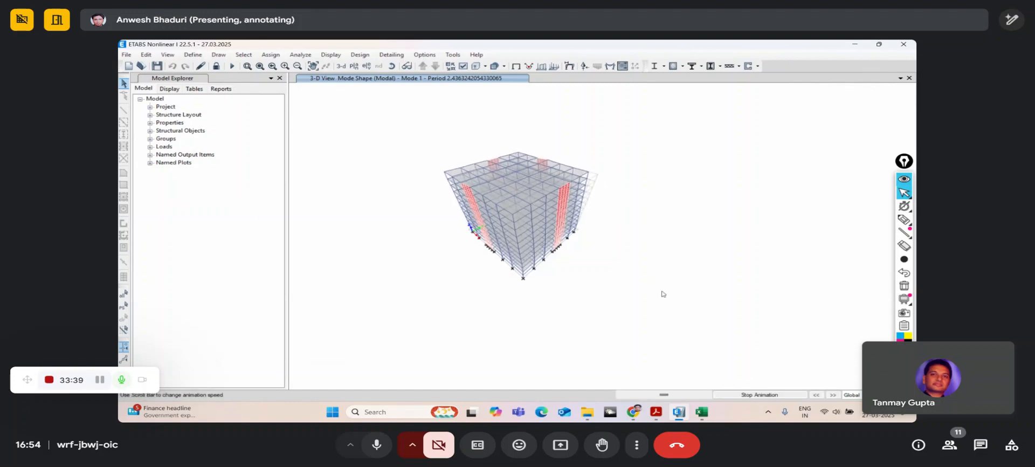
click(775, 394)
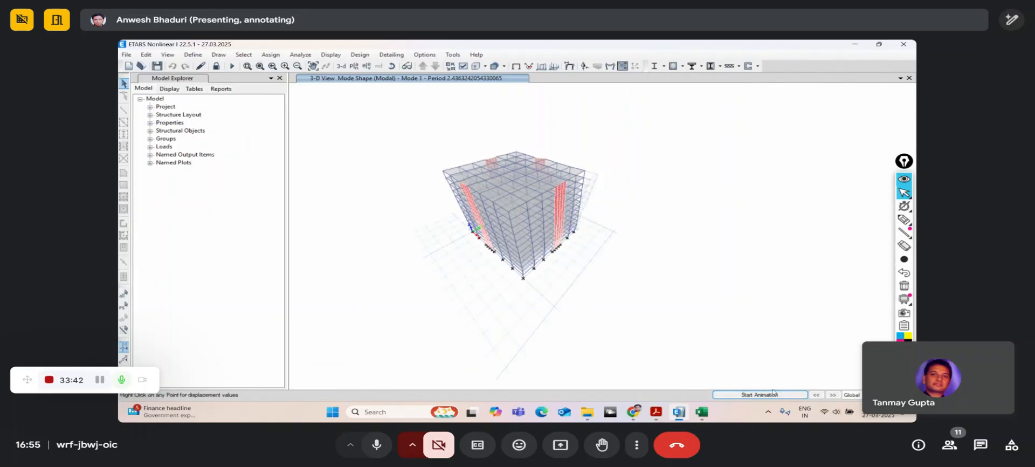
- Display and animate the shapes of mode 2 and mode 3 in turn, ending with the animation stopped
click(833, 395)
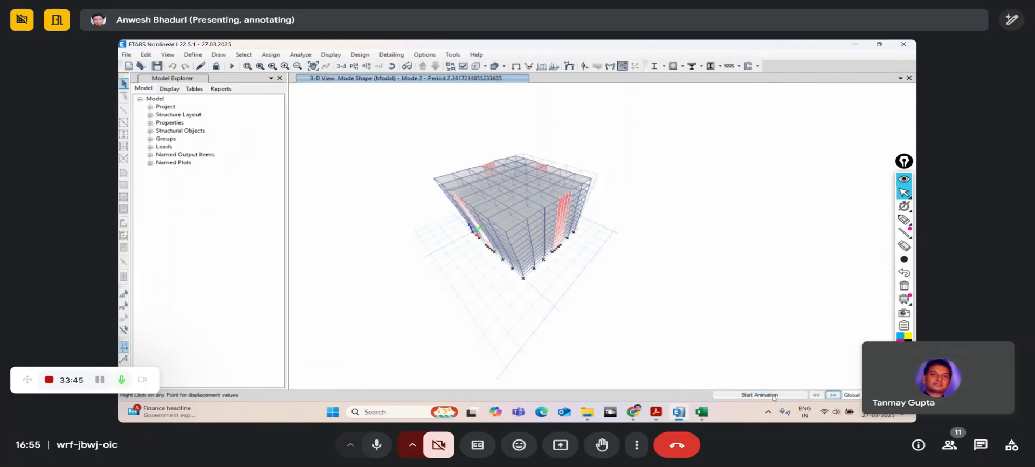
click(774, 395)
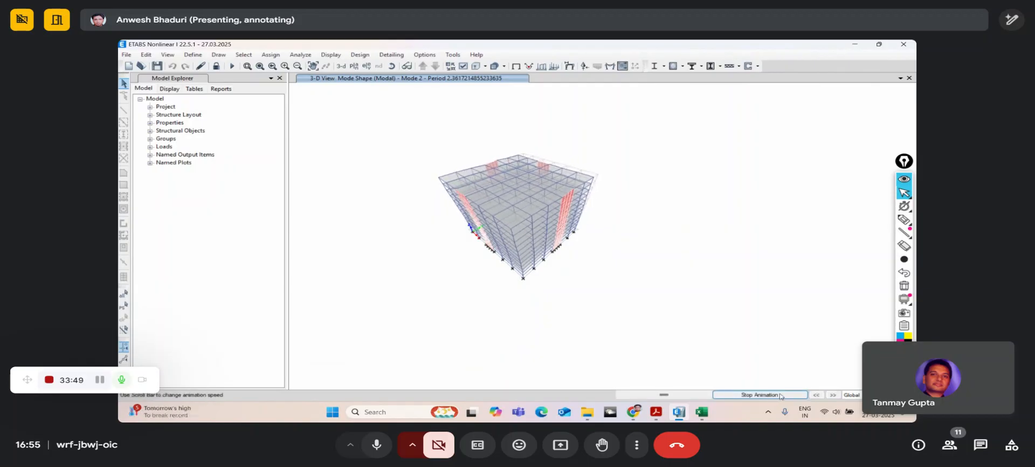
click(833, 395)
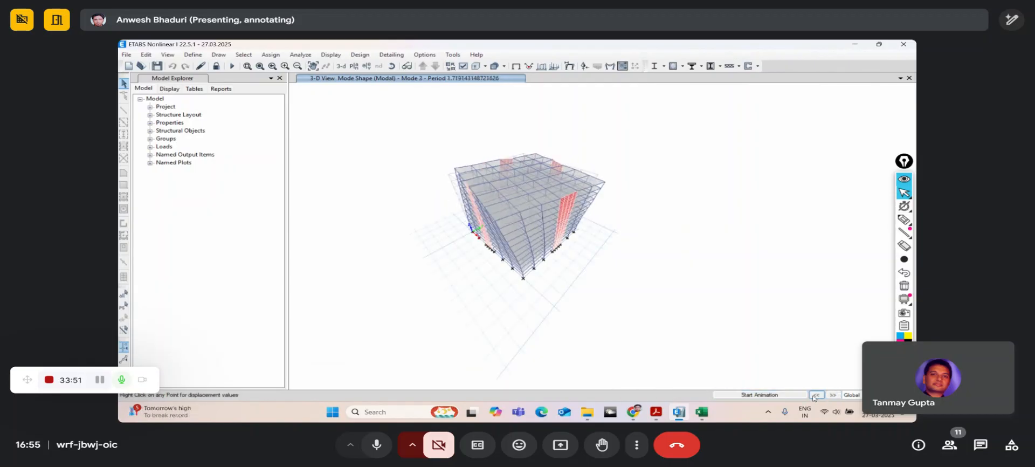
click(779, 395)
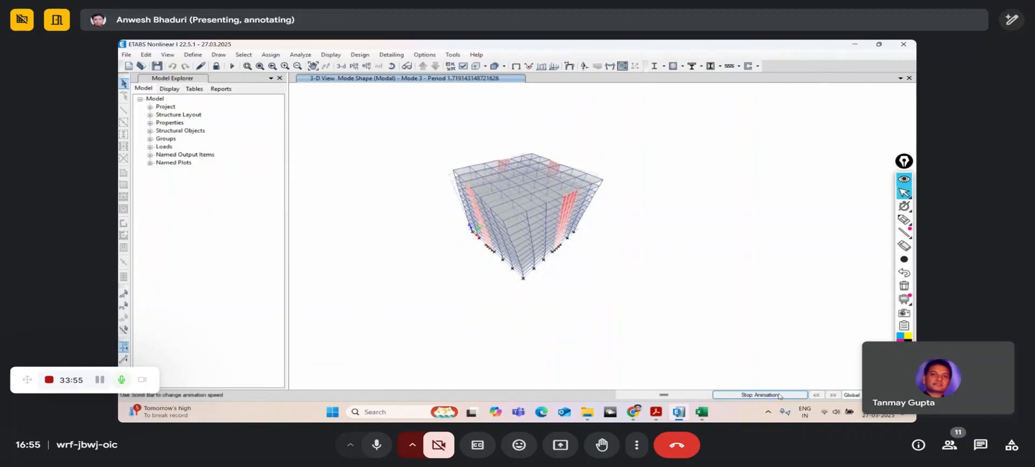
click(779, 395)
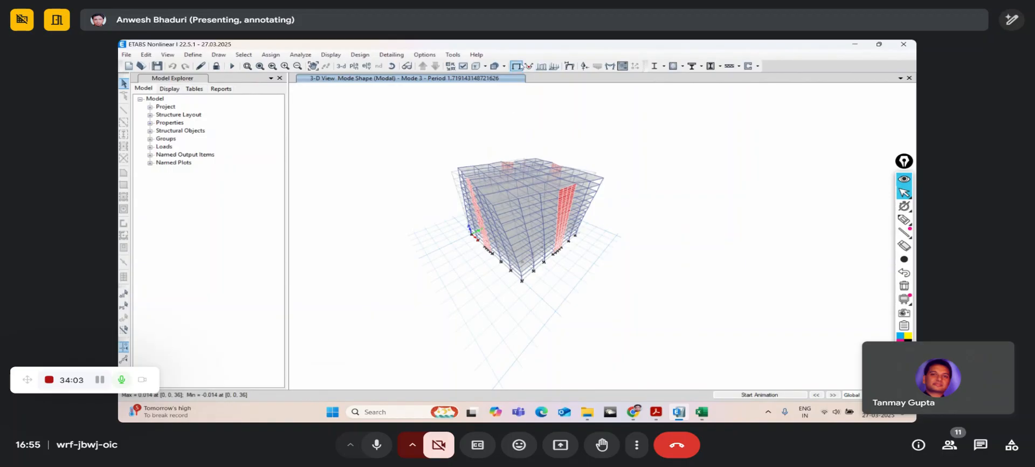
- Restore the undeformed shape and inspect the building's shear walls and top storey in the 3-D view
click(516, 66)
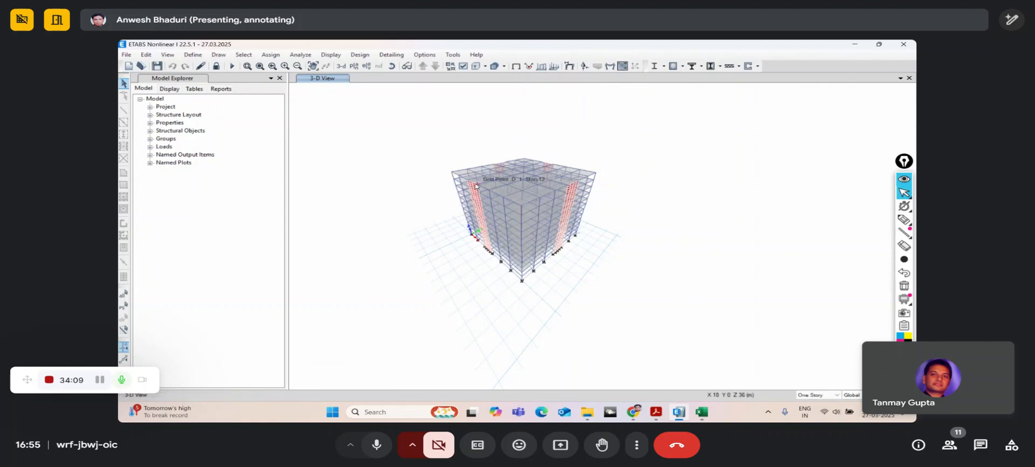
scroll(488, 176, up, 5)
click(392, 66)
drag(499, 151, 439, 165)
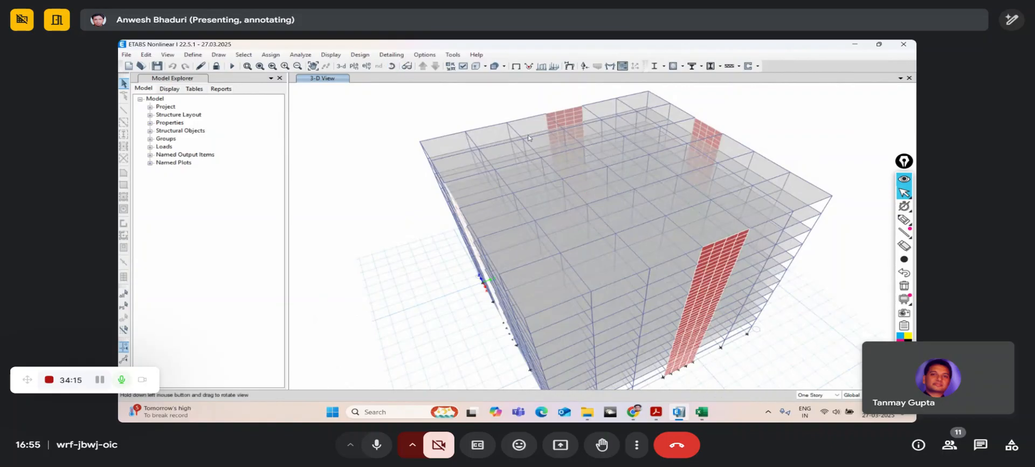
scroll(754, 305, down, 4)
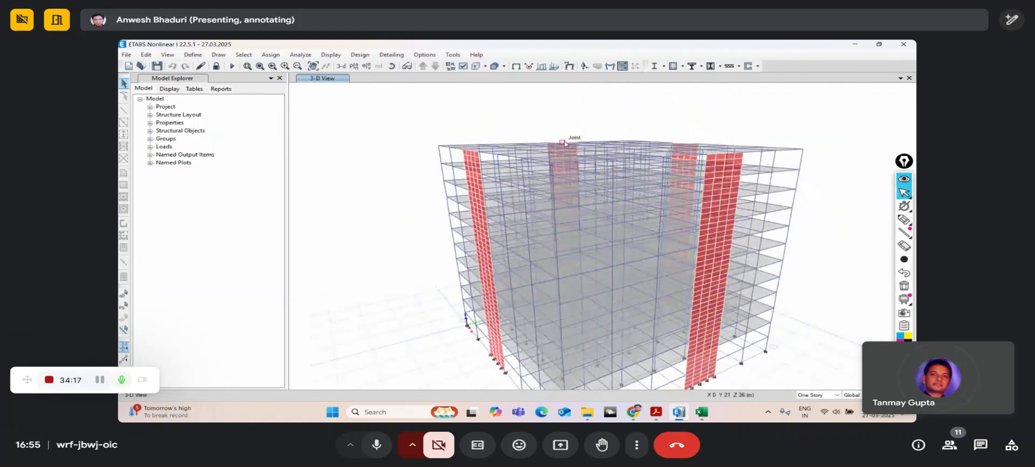
scroll(629, 213, down, 2)
middle_drag(626, 232, 624, 279)
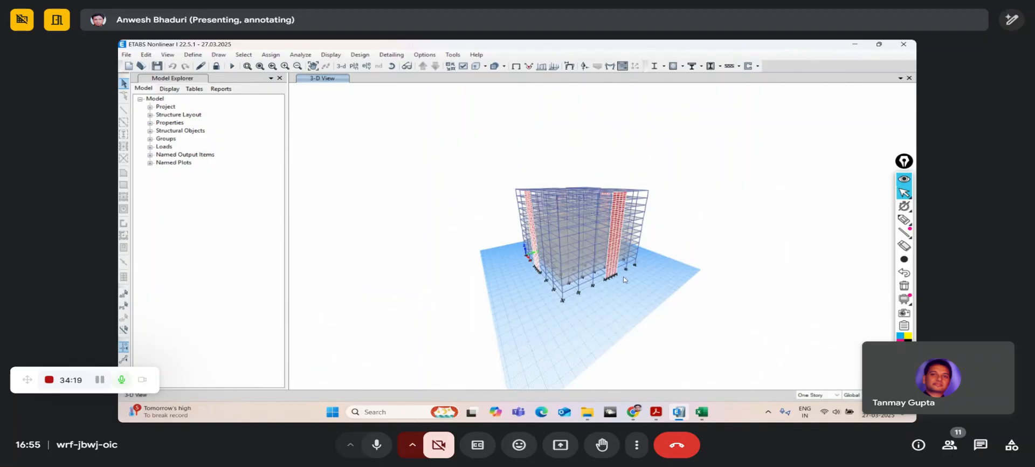
- Review the plan and vertical irregularity provisions and the ETABS tables for checks in the webinar slides PDF
click(658, 413)
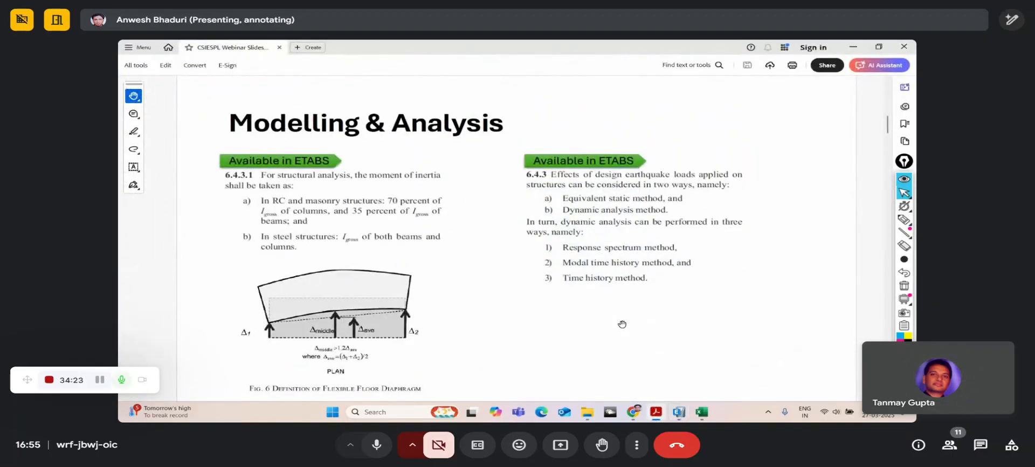
scroll(622, 324, down, 3)
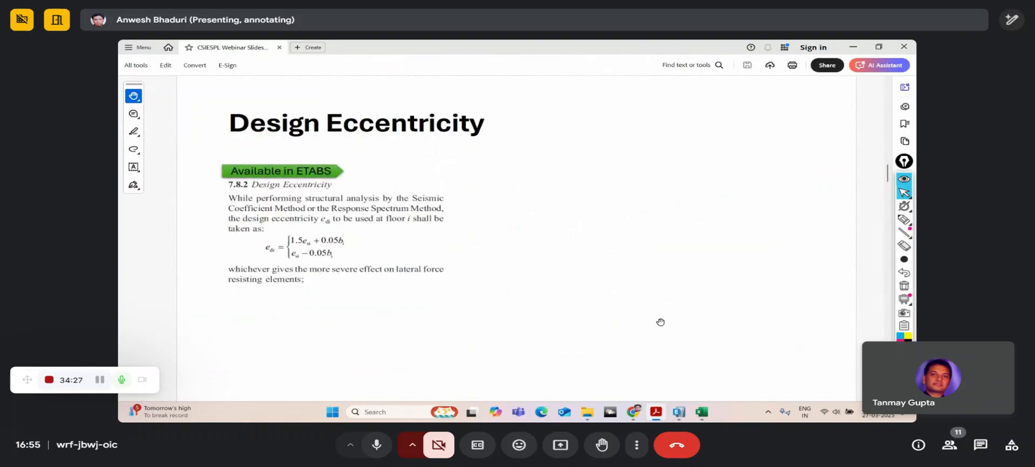
scroll(662, 322, down, 2)
scroll(660, 322, down, 1)
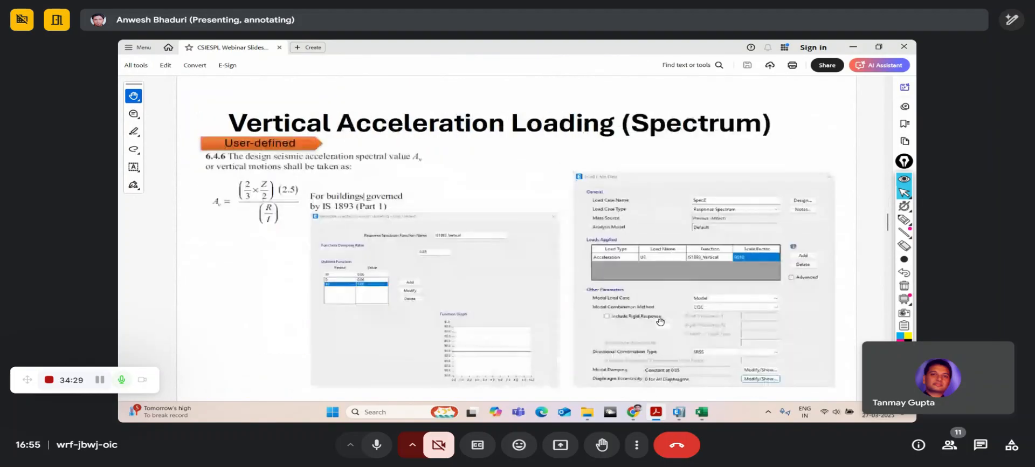
scroll(660, 321, down, 1)
scroll(661, 322, down, 1)
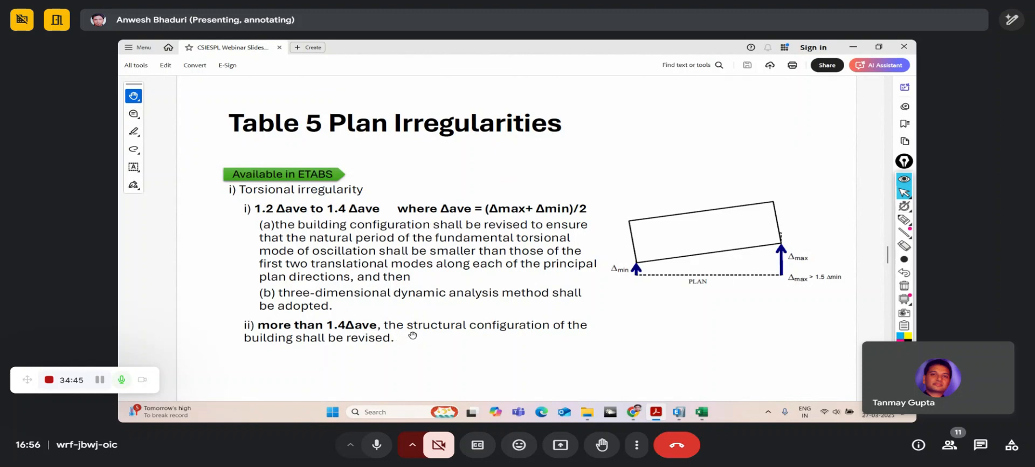
scroll(412, 335, up, 1)
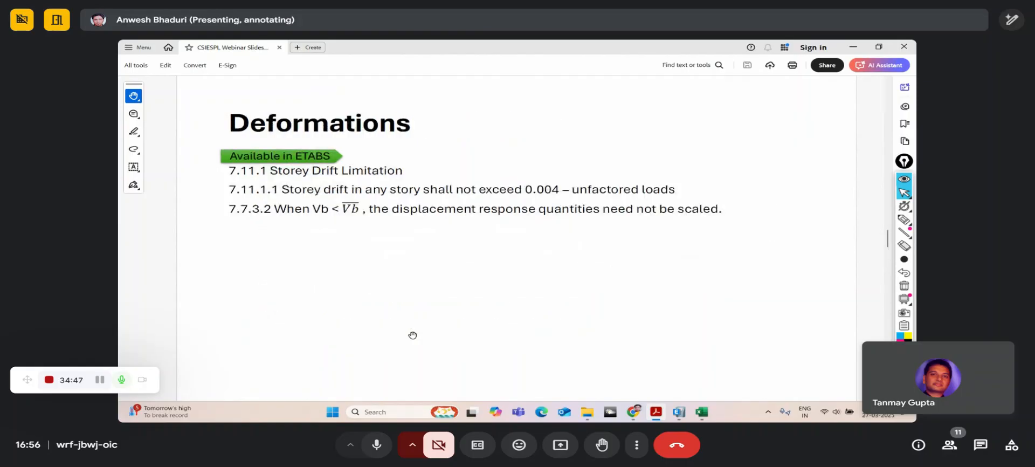
scroll(413, 335, down, 4)
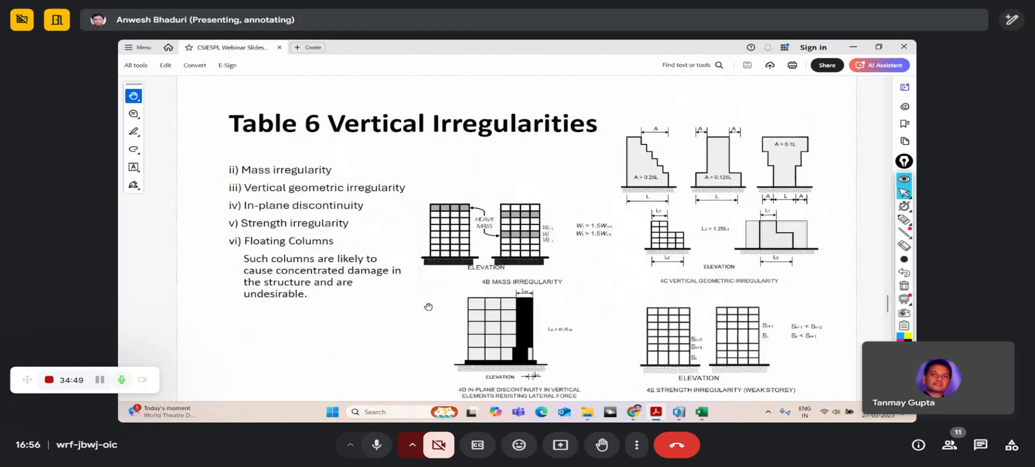
scroll(429, 307, down, 2)
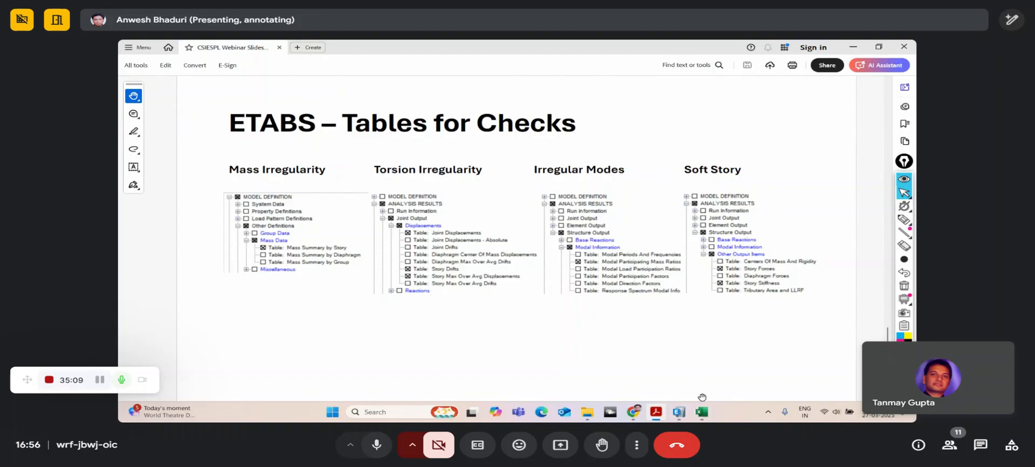
- In ETABS, deselect the Joint Output tables and display the Story Stiffness table from the structure output results
click(665, 416)
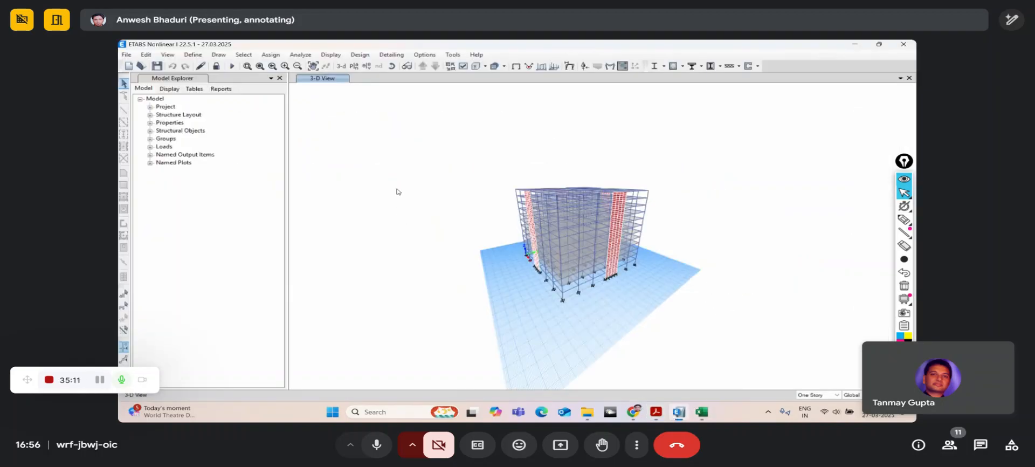
click(345, 56)
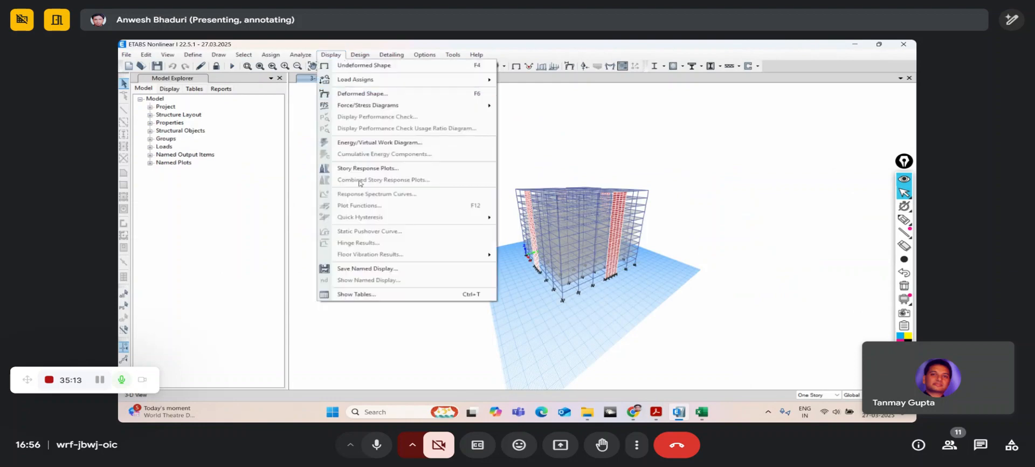
click(358, 294)
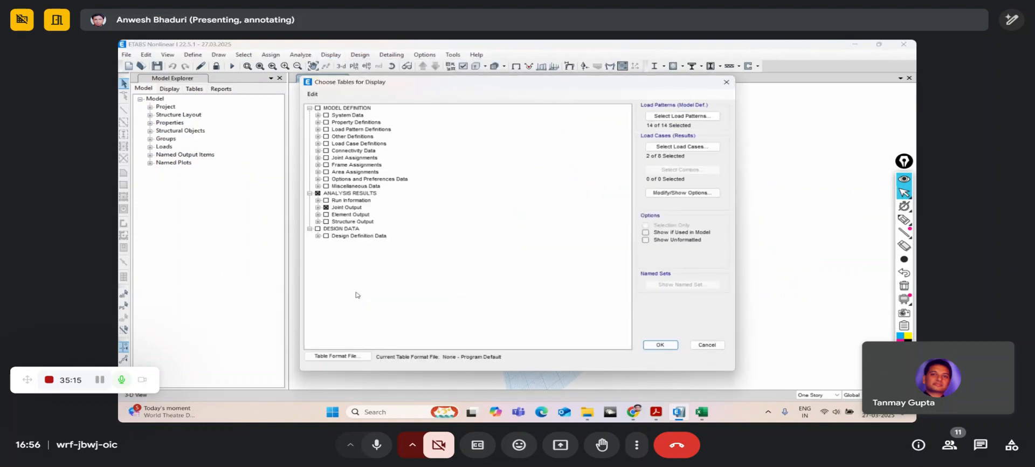
click(325, 207)
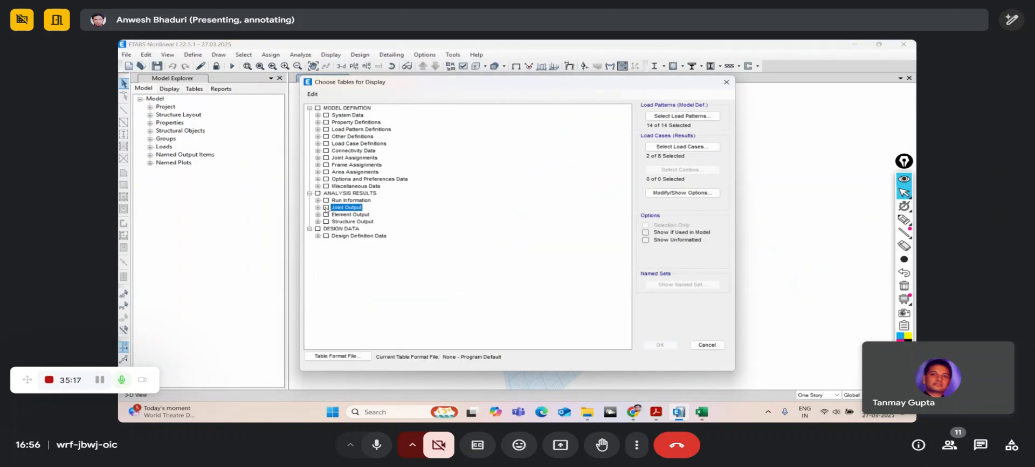
click(318, 221)
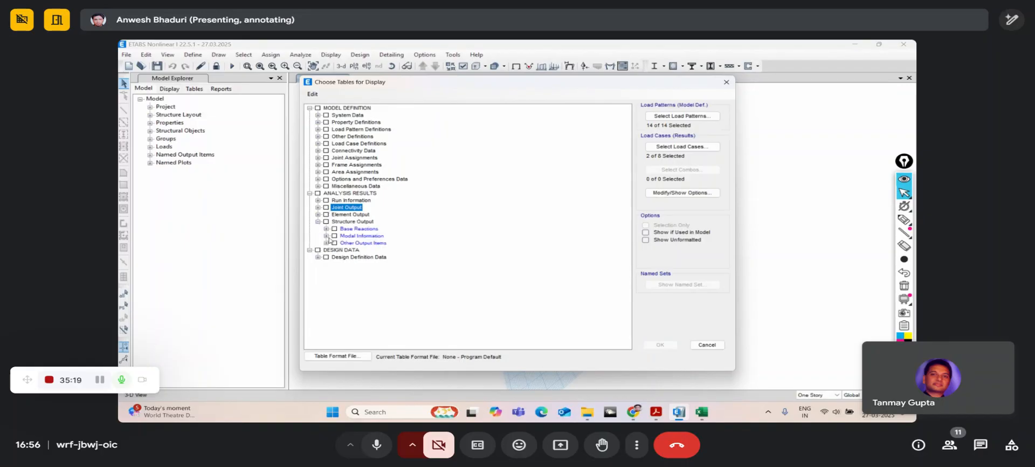
click(326, 243)
click(343, 271)
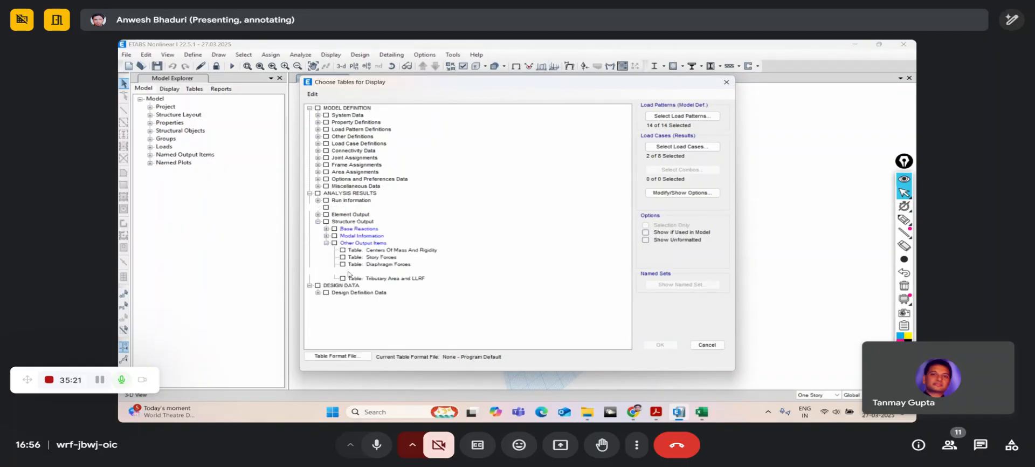
click(660, 345)
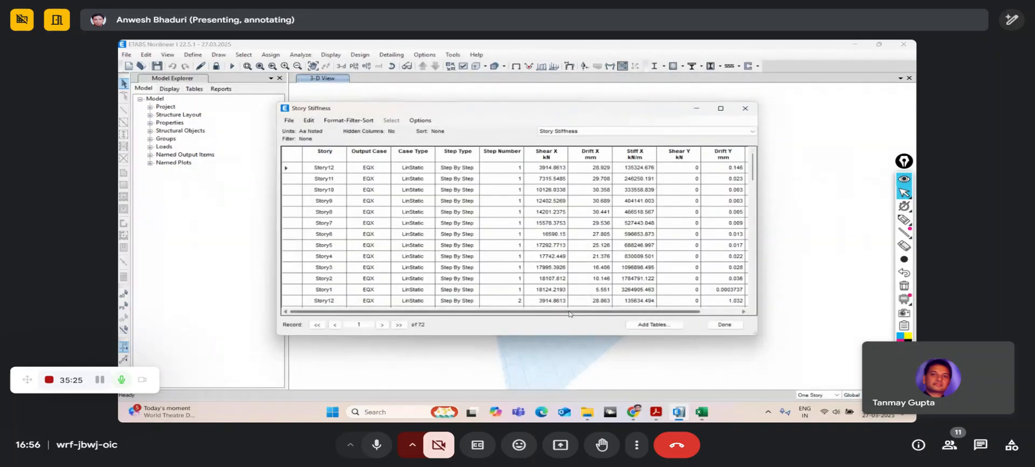
- Export the Story Stiffness table to Excel and show its worksheet in the Book2 workbook
drag(611, 312, 572, 317)
click(289, 120)
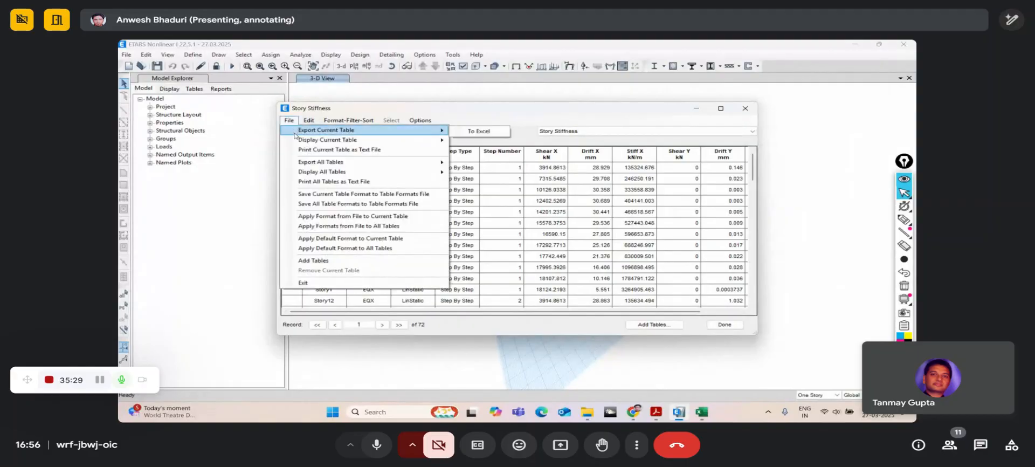
mouse_move(432, 130)
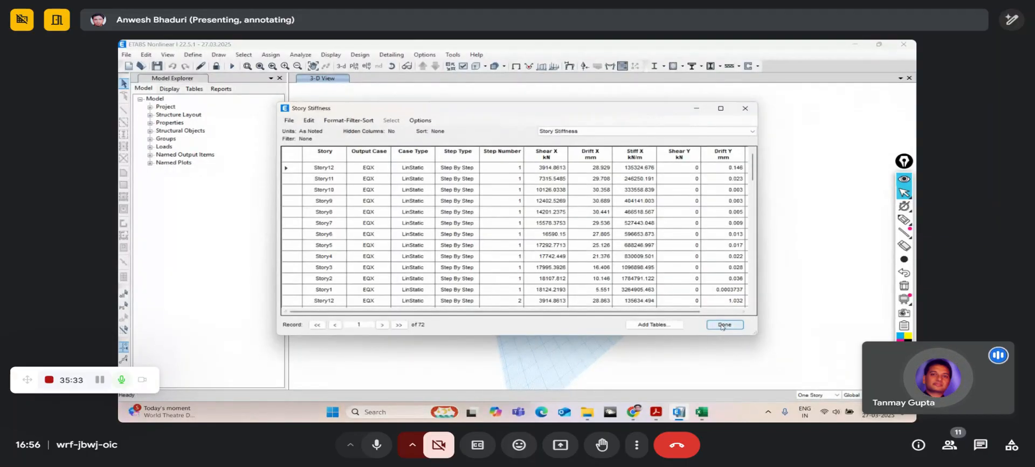
click(701, 411)
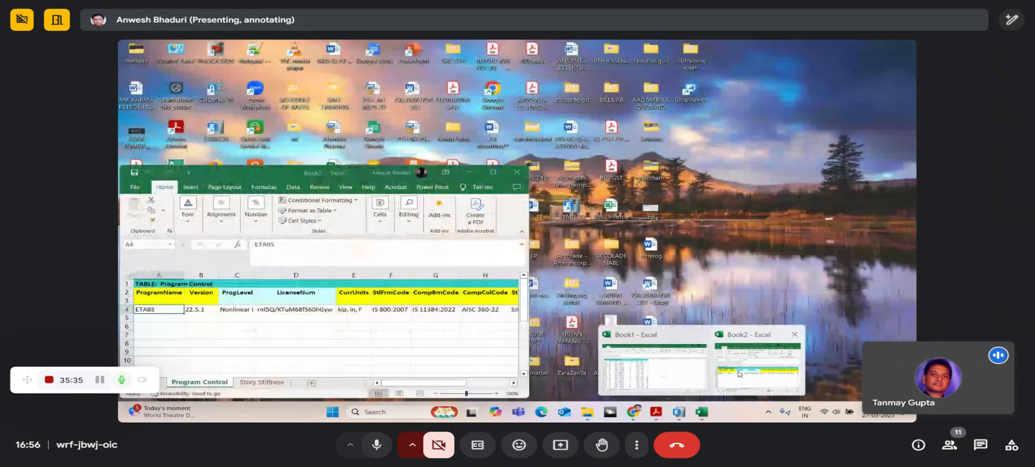
click(724, 384)
click(259, 384)
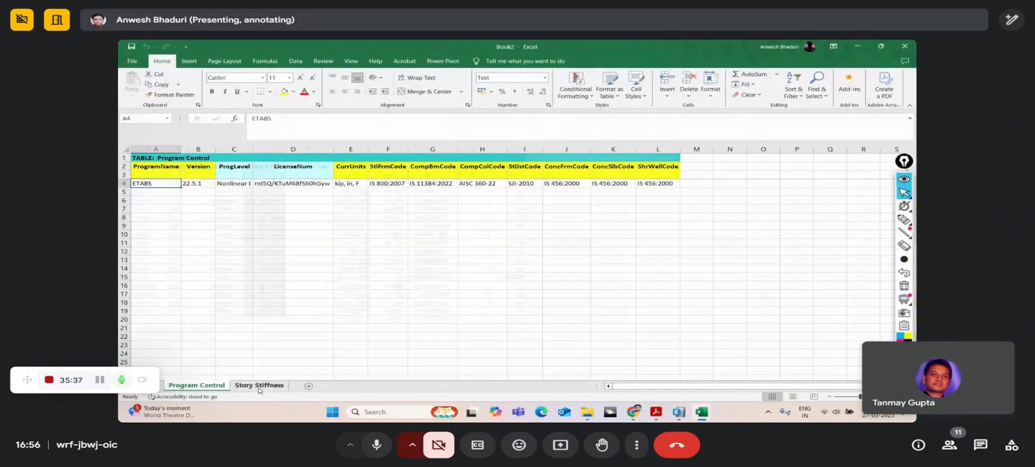
- Consult the stiffness irregularity (soft storey) rule of Table 6 Vertical Irregularities in the slides PDF
click(656, 411)
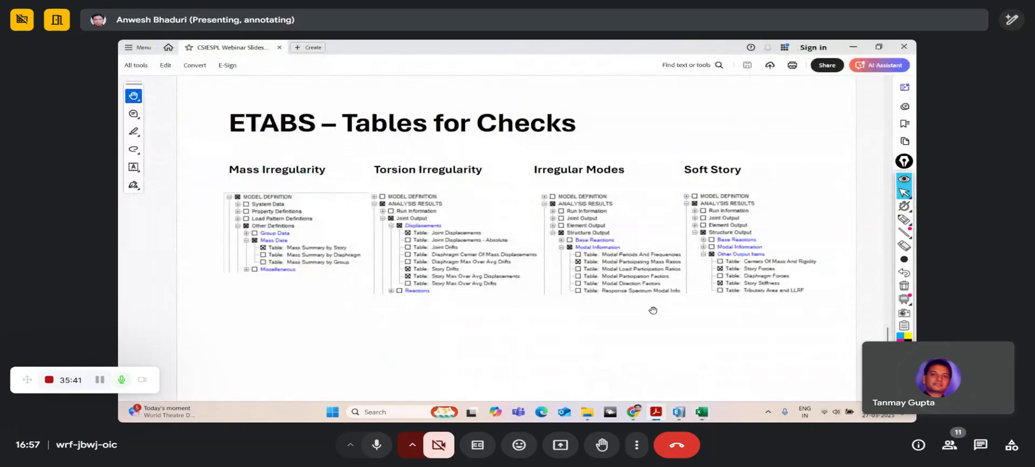
scroll(653, 310, up, 3)
scroll(653, 309, up, 2)
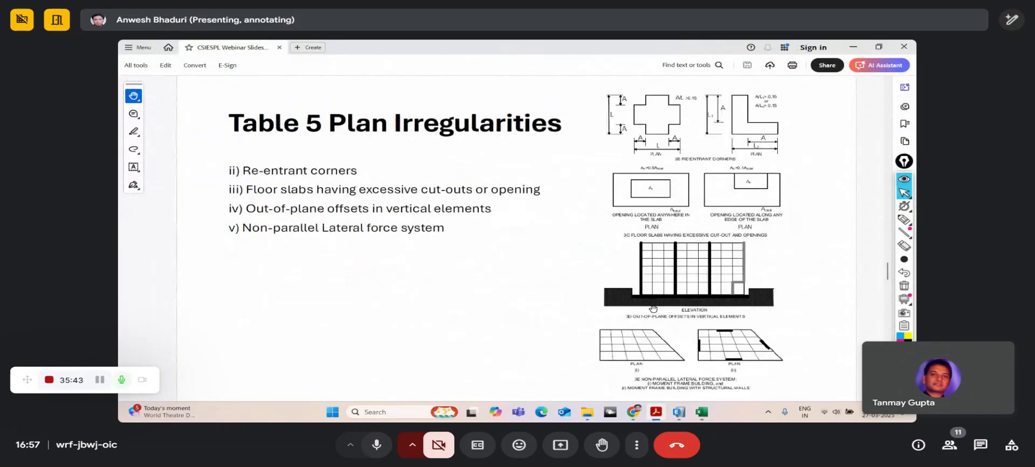
scroll(652, 309, down, 2)
scroll(595, 294, down, 1)
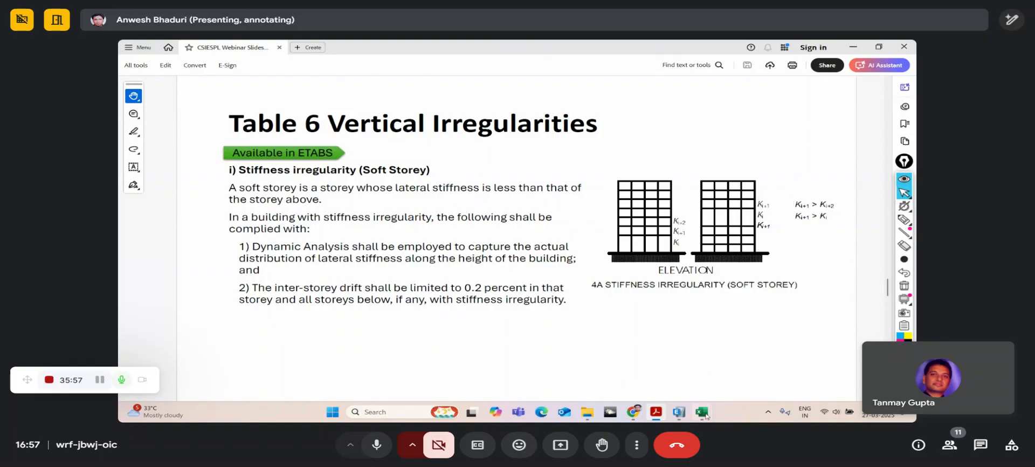
- Switch to the Book2 workbook in Excel and examine the EQX and EQY storey stiffness values down the Story Stiffness sheet
mouse_move(701, 412)
click(716, 380)
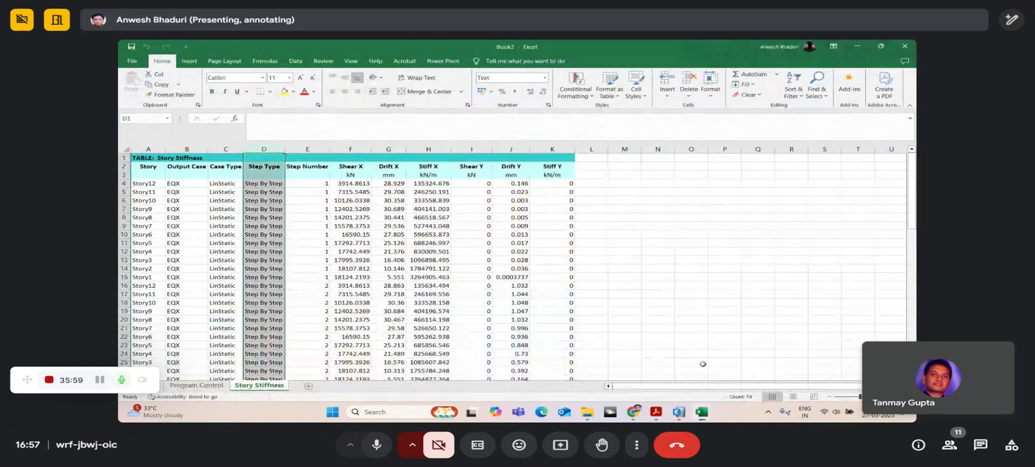
click(593, 183)
scroll(598, 312, down, 15)
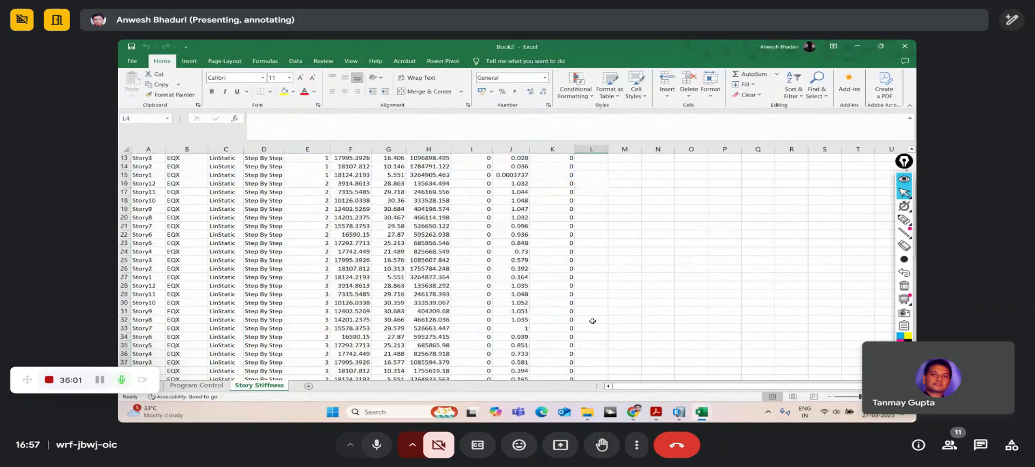
scroll(593, 322, down, 8)
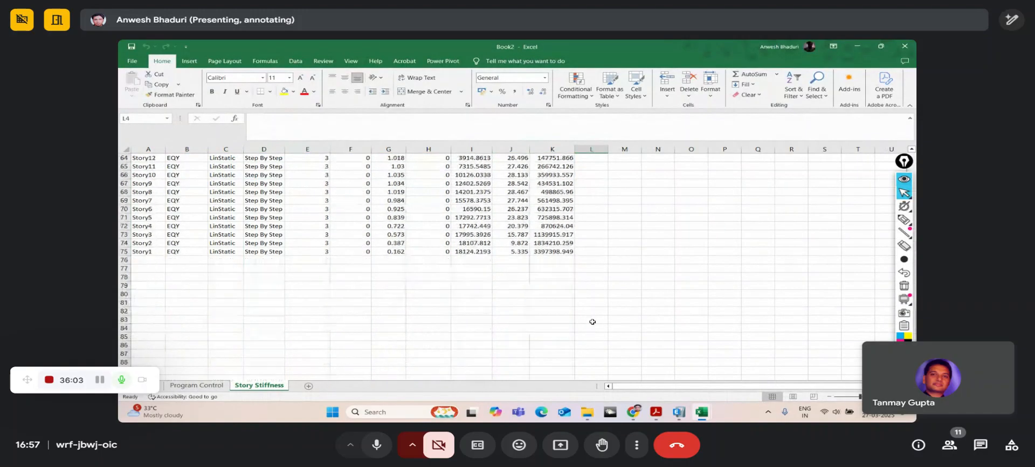
scroll(592, 321, up, 20)
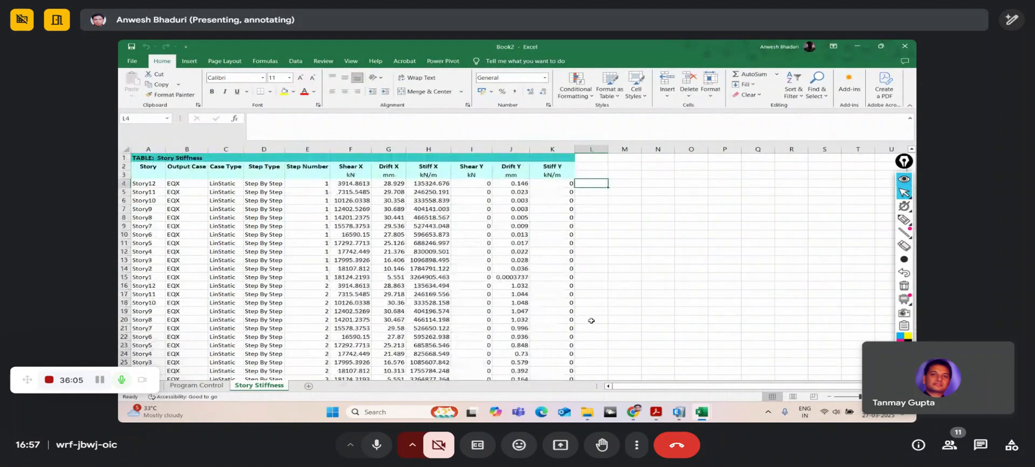
- Close the Book2 and Book1 workbooks in Excel without saving them
click(905, 46)
click(555, 273)
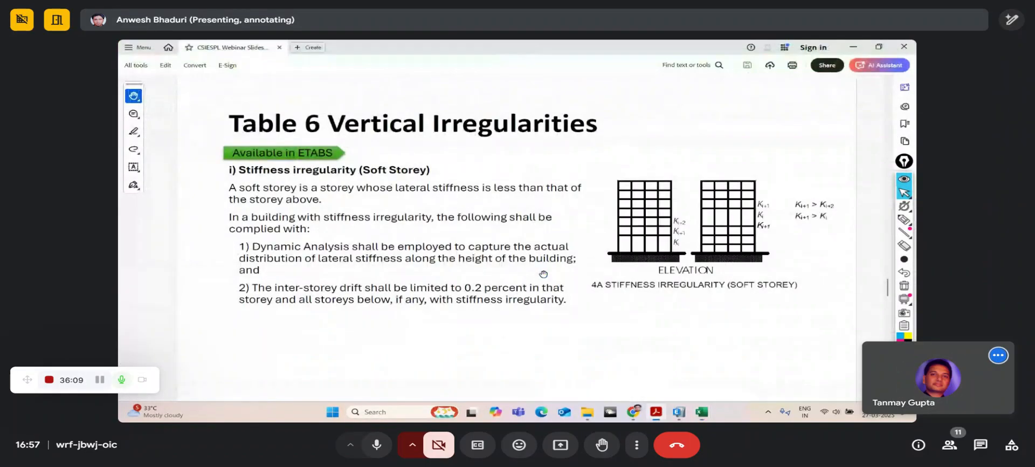
click(701, 413)
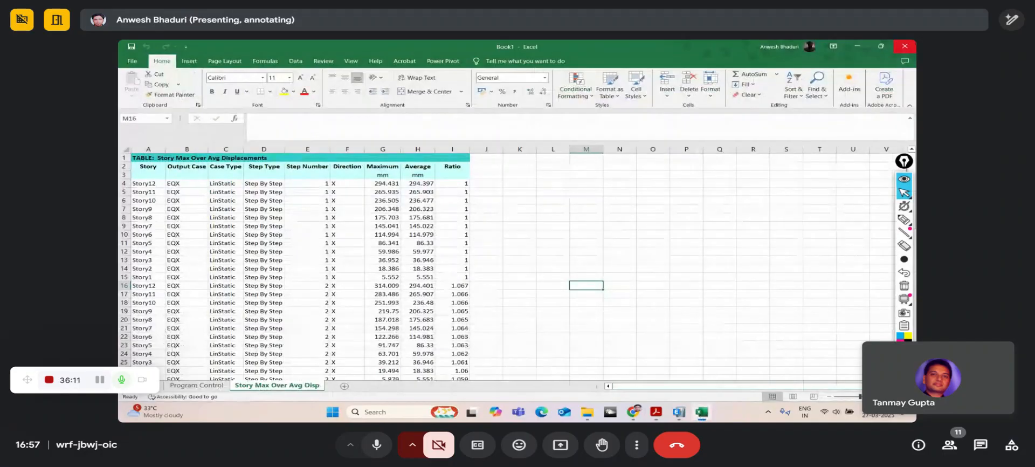
click(905, 46)
click(556, 273)
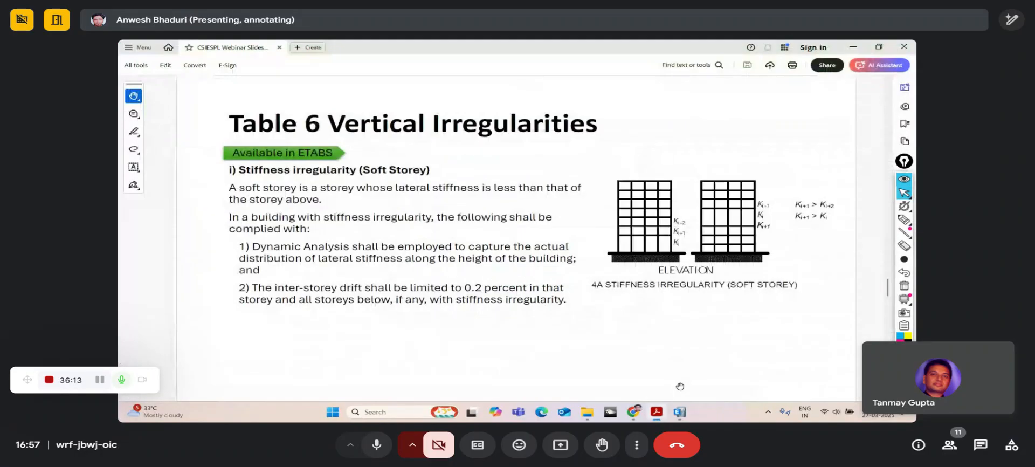
- Leave the Story Stiffness table in ETABS and review the vertical irregularity, storey drift and plan irregularity provisions in the slides PDF
click(691, 412)
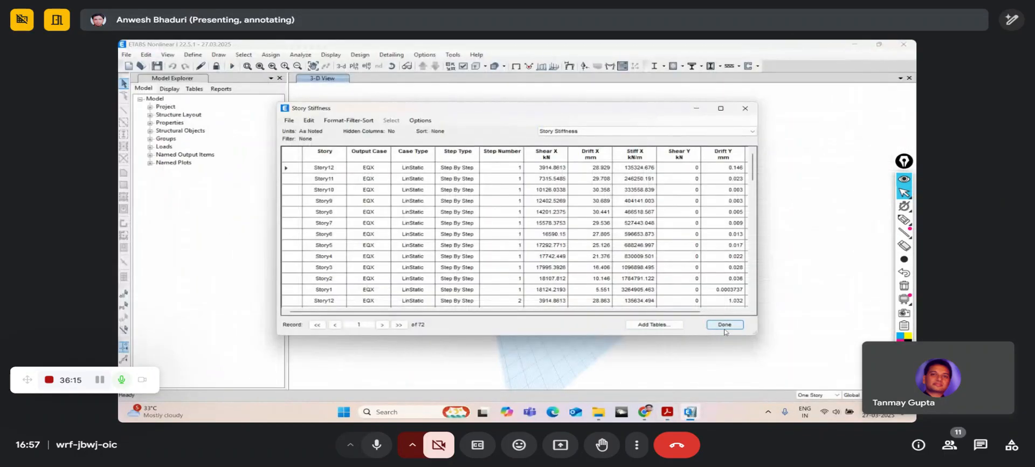
click(664, 413)
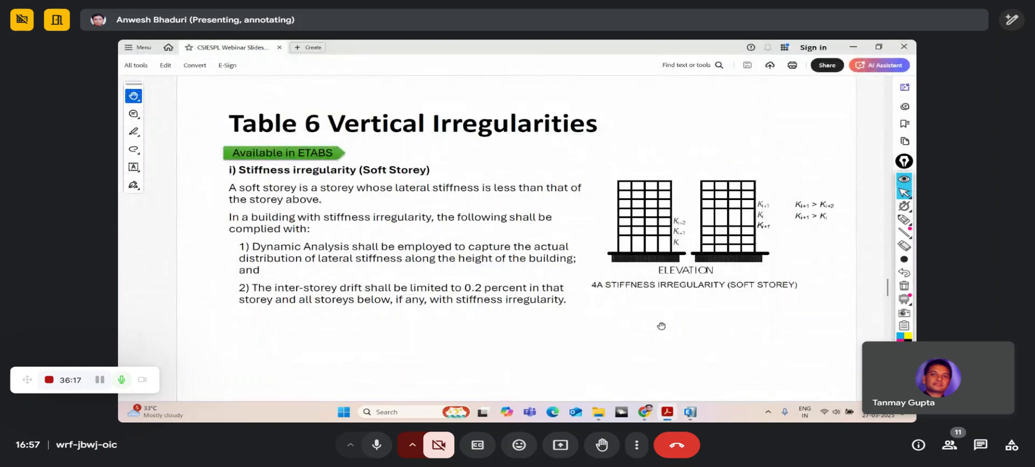
scroll(661, 325, down, 2)
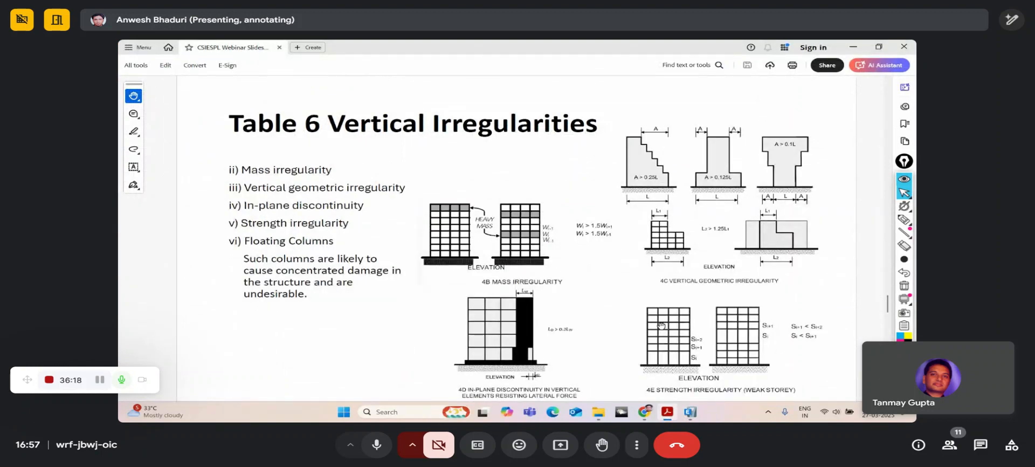
scroll(609, 289, up, 3)
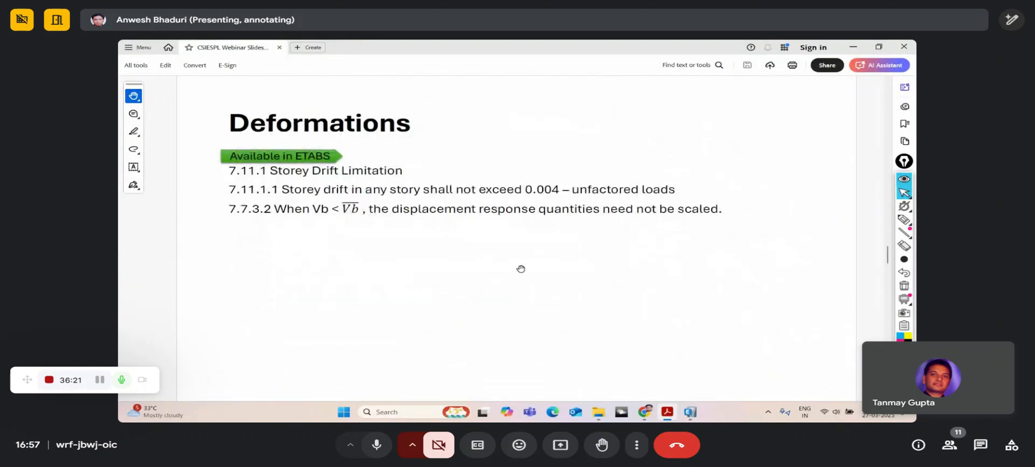
scroll(521, 268, down, 1)
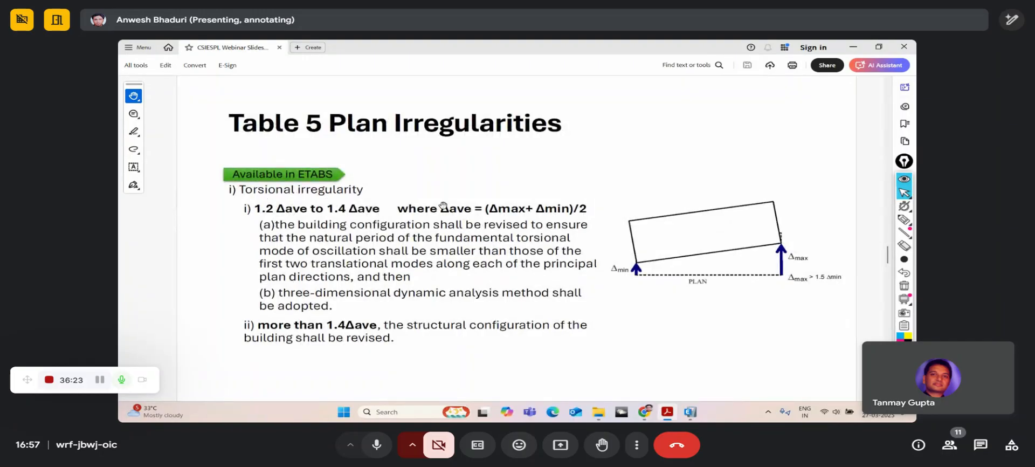
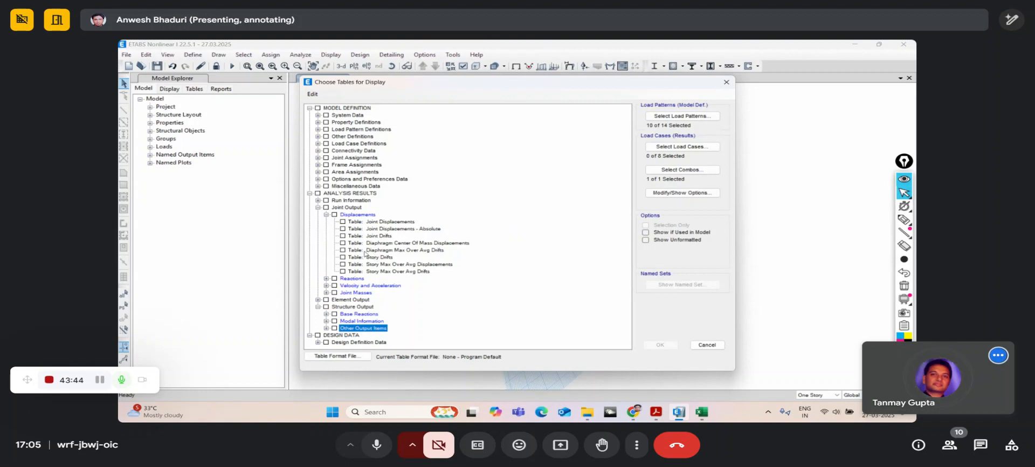
- Display the Story Drifts table from the joint displacement results and clear the SeismicWeight combination from the table output selection
click(343, 257)
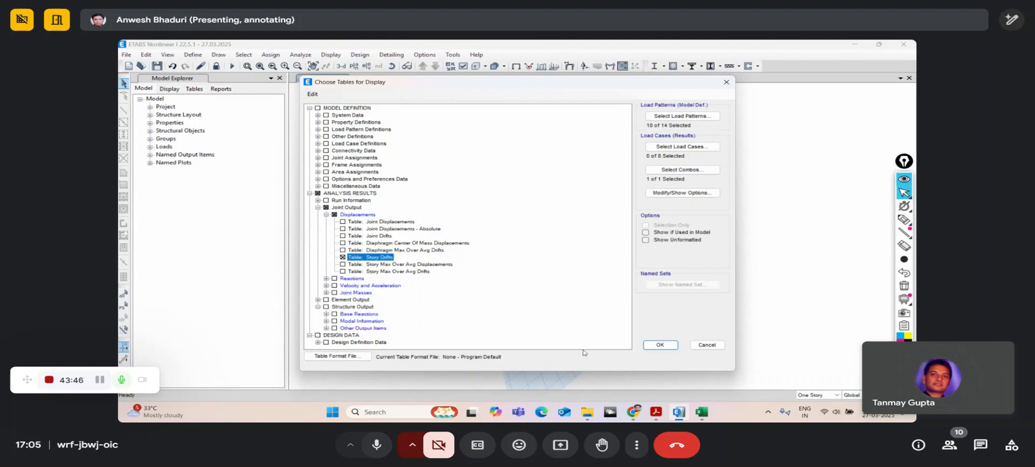
click(661, 346)
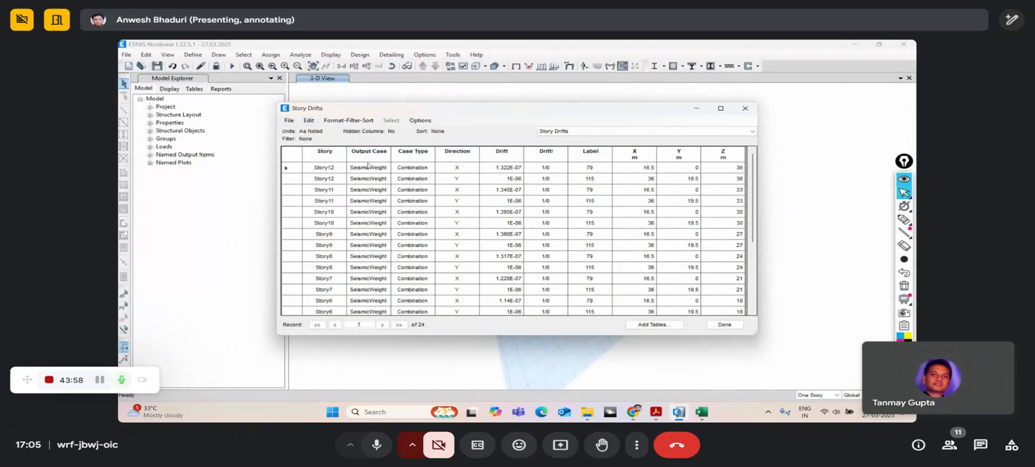
click(680, 326)
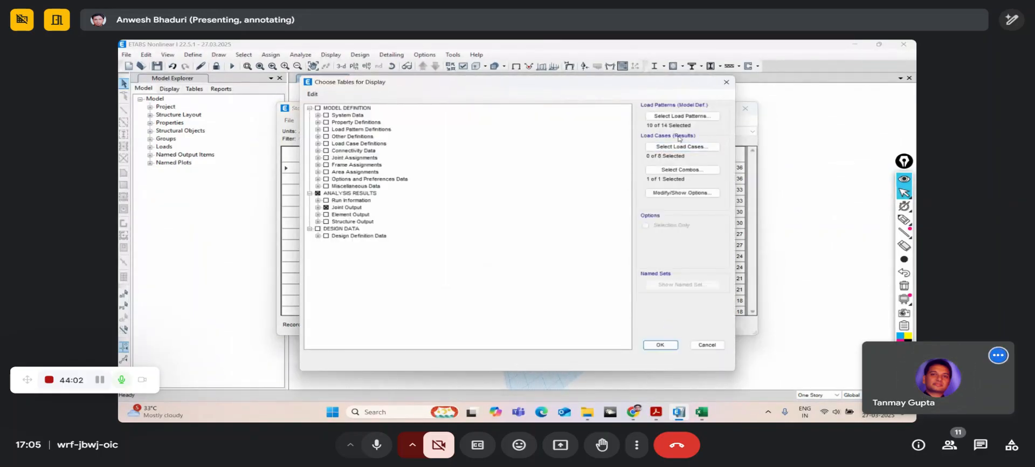
click(682, 169)
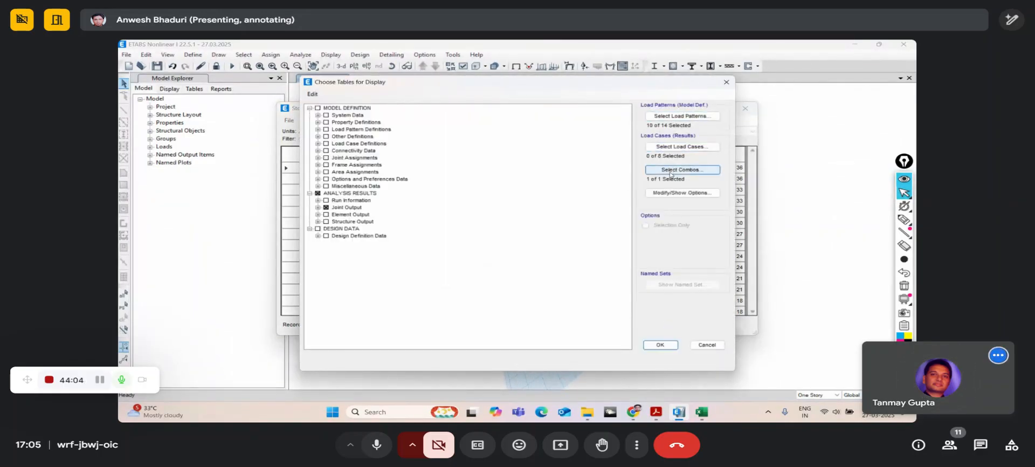
click(575, 212)
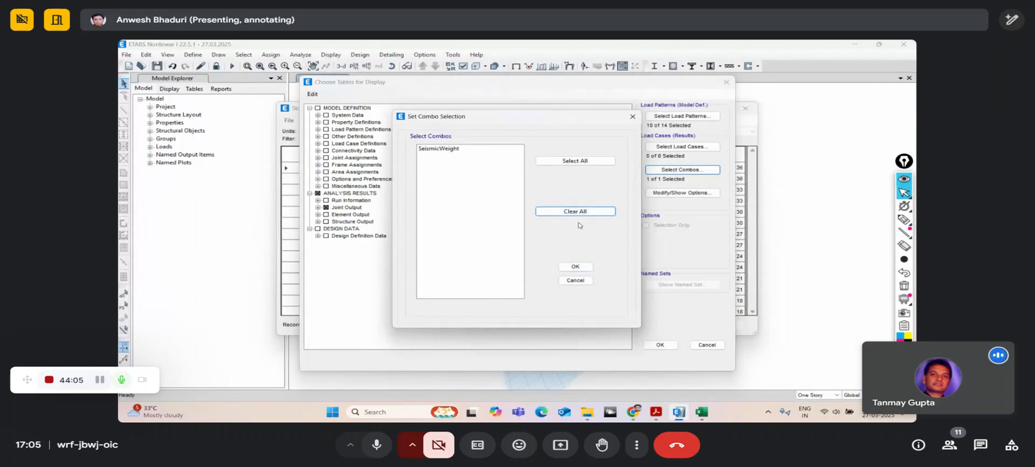
click(575, 266)
- Select all load cases except Modal for the table results and apply the table selection
click(682, 147)
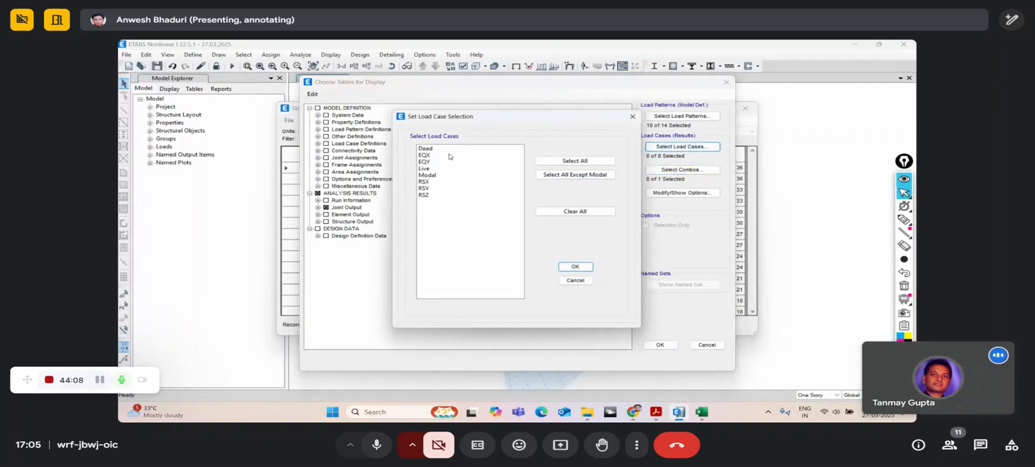
click(575, 161)
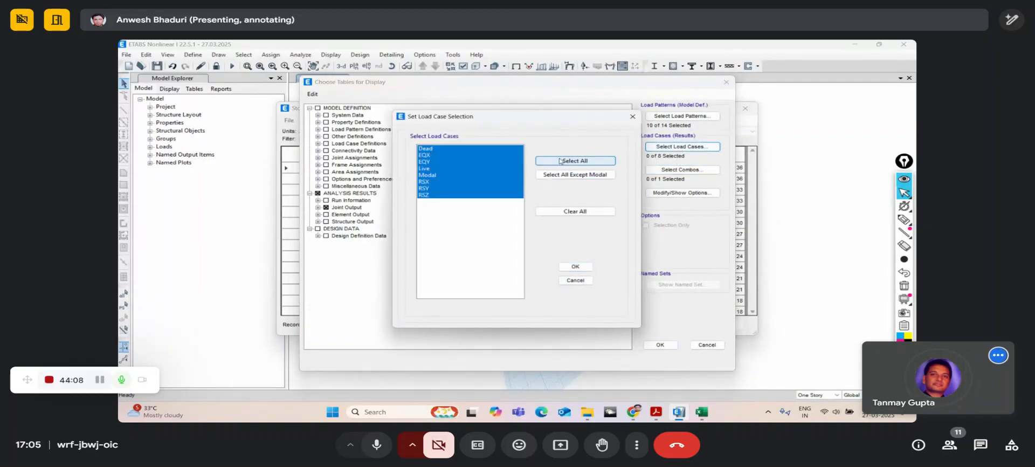
click(431, 175)
click(556, 176)
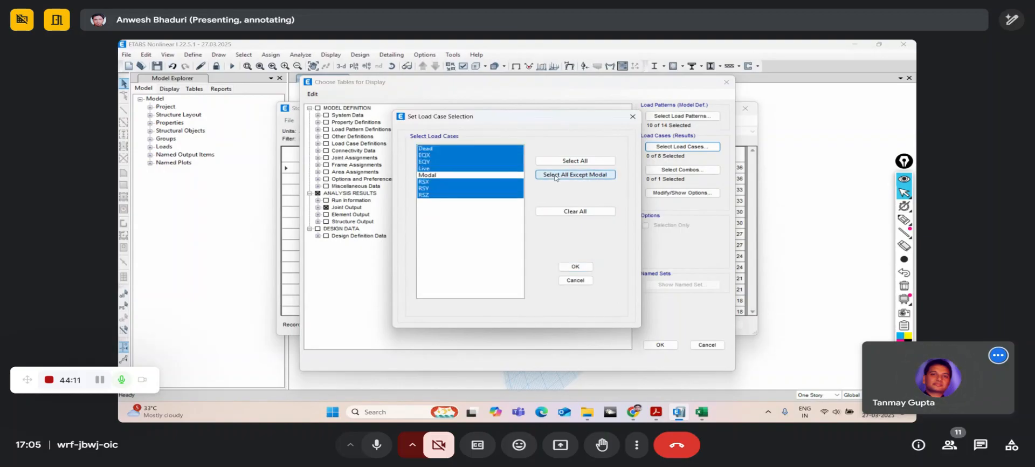
click(575, 267)
click(667, 345)
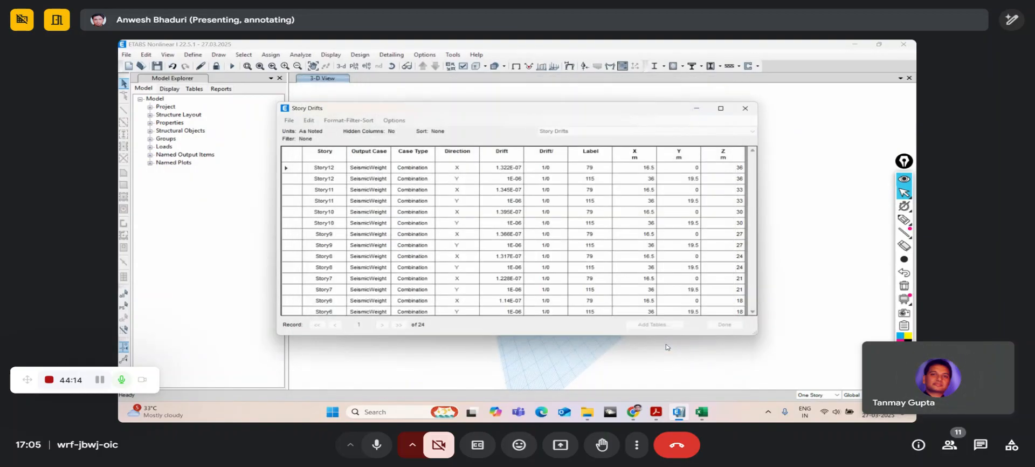
- Check which output cases the Story Drifts table lists, and close the table
click(556, 131)
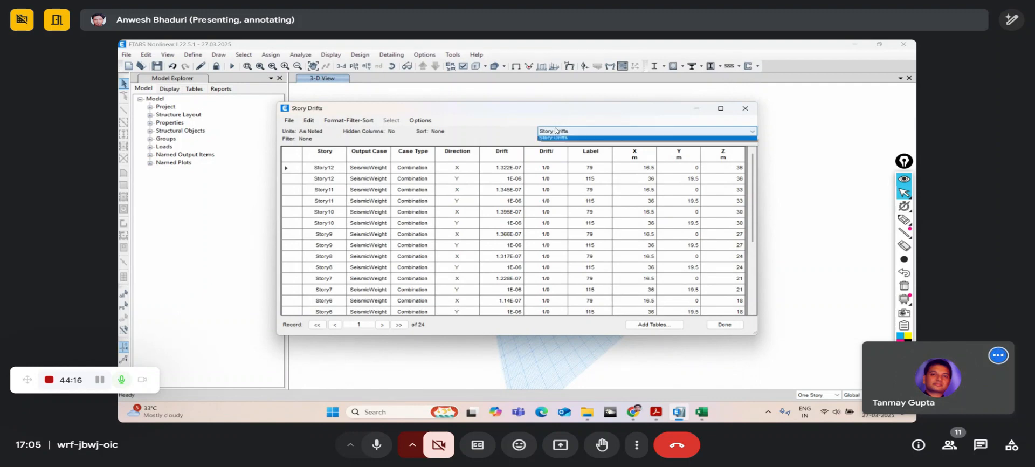
click(556, 138)
scroll(502, 227, down, 4)
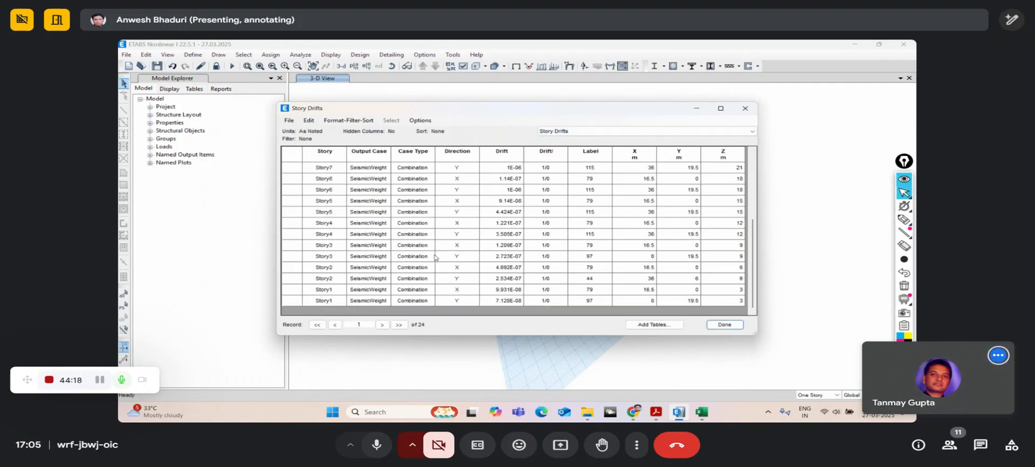
click(725, 324)
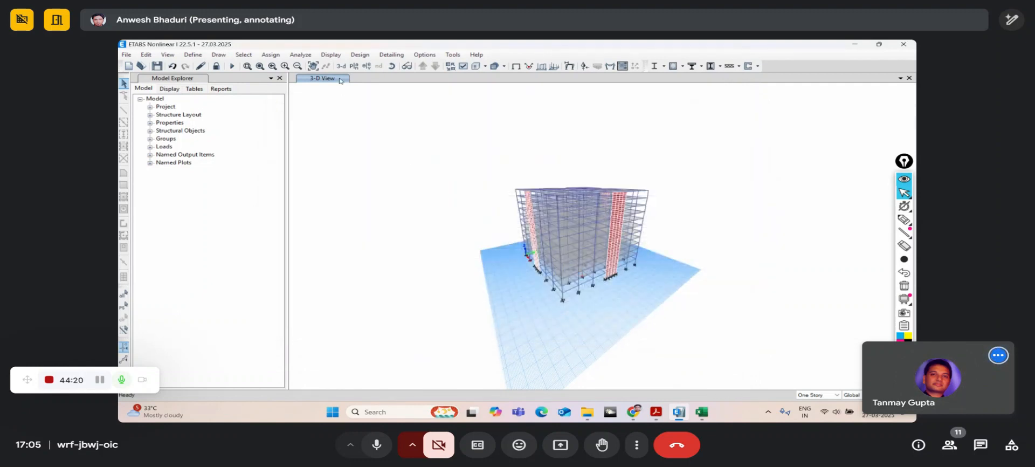
- Show the Story Drifts table again for the selected load cases, with no load combination included
click(330, 55)
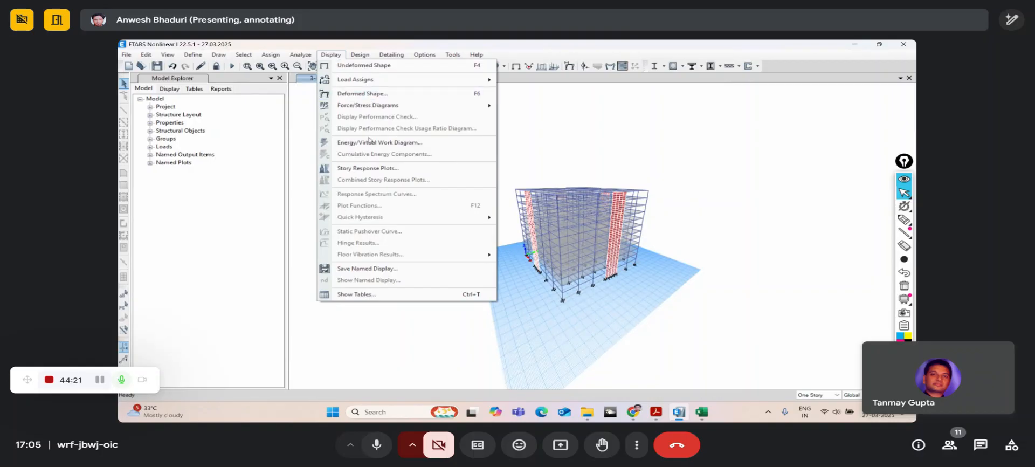
click(395, 293)
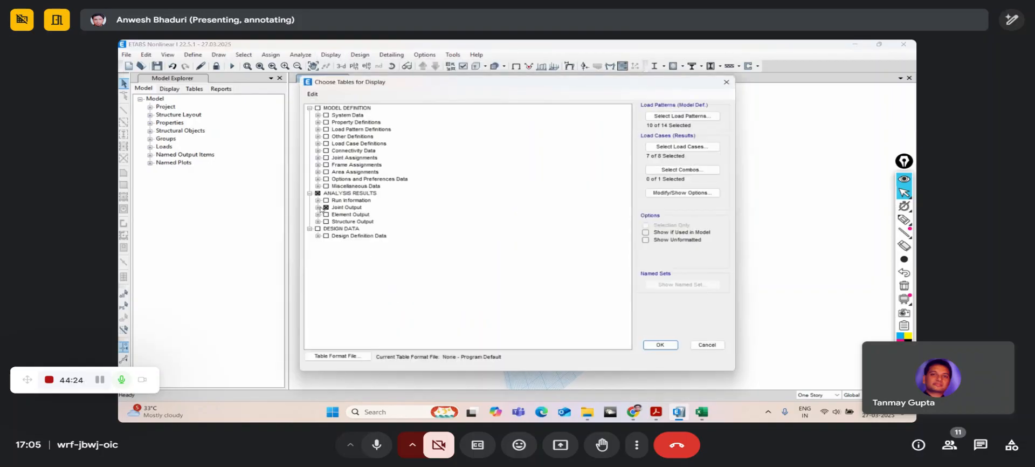
click(318, 207)
click(326, 214)
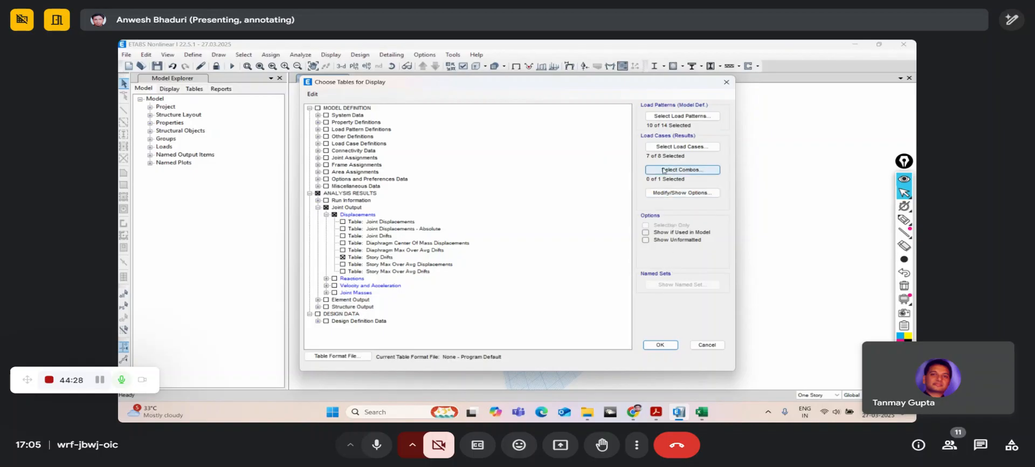
click(682, 170)
click(582, 269)
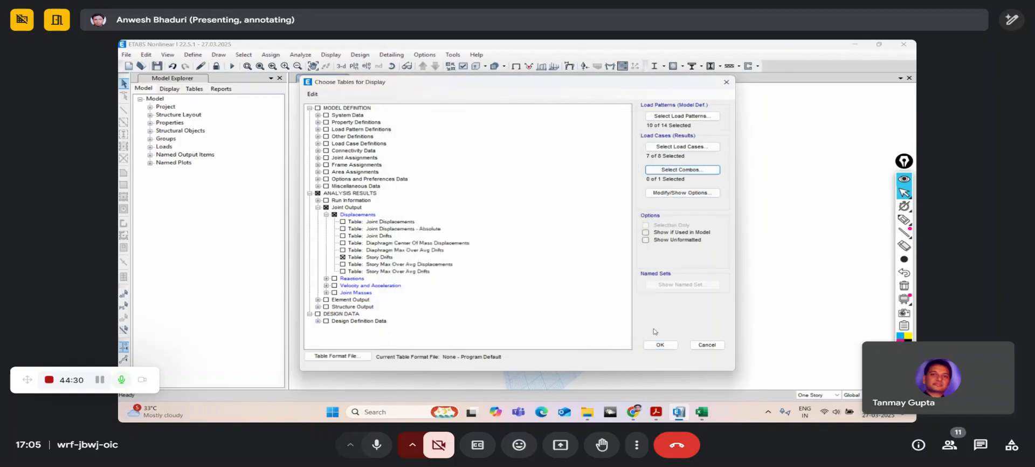
click(659, 345)
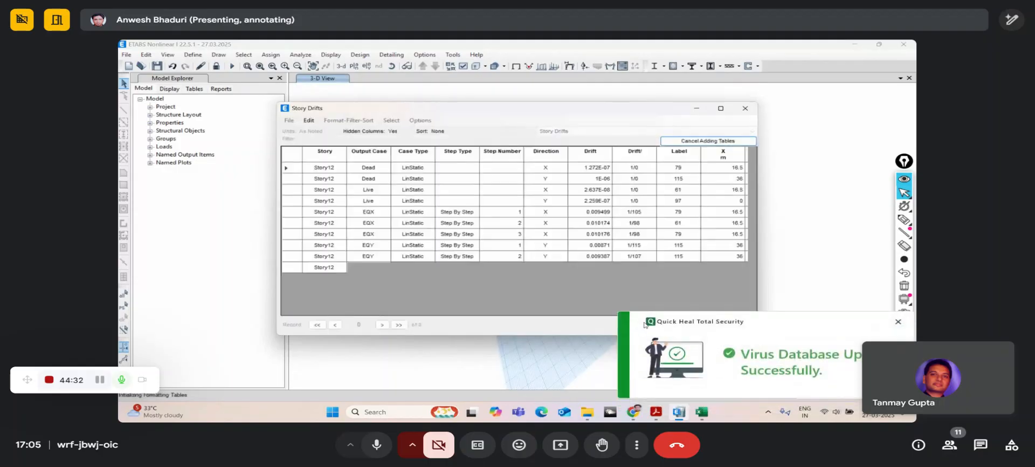
- Dismiss the antivirus notification, examine the Story12 drifts for the EQX, EQY and response spectrum cases, and close the table
click(897, 322)
scroll(596, 240, down, 2)
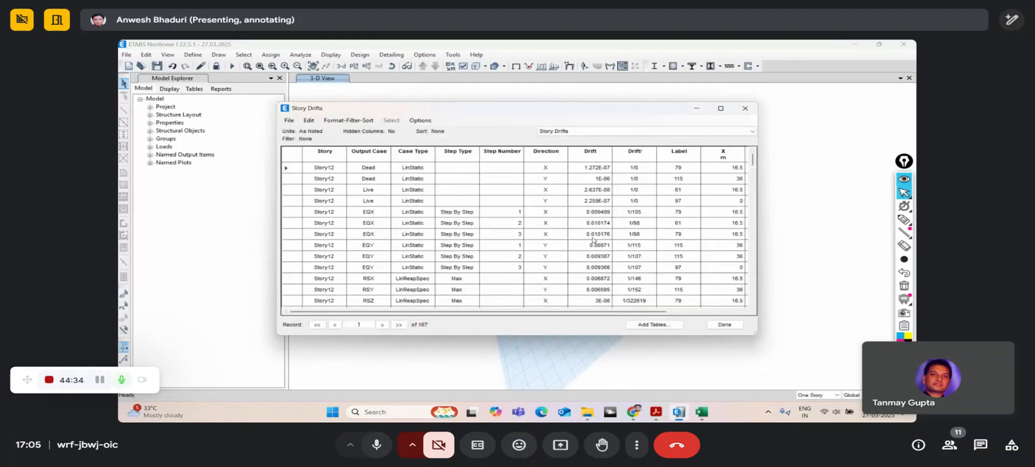
scroll(377, 207, up, 1)
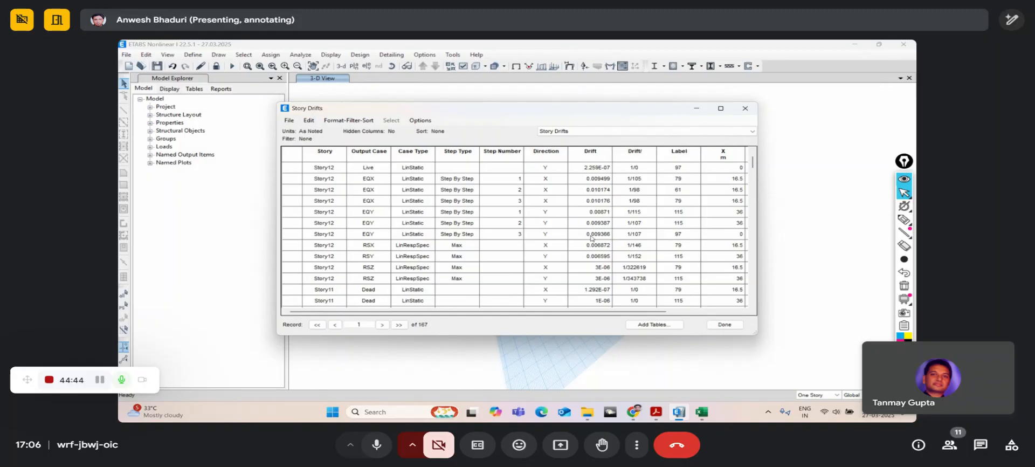
click(289, 120)
click(288, 121)
click(715, 324)
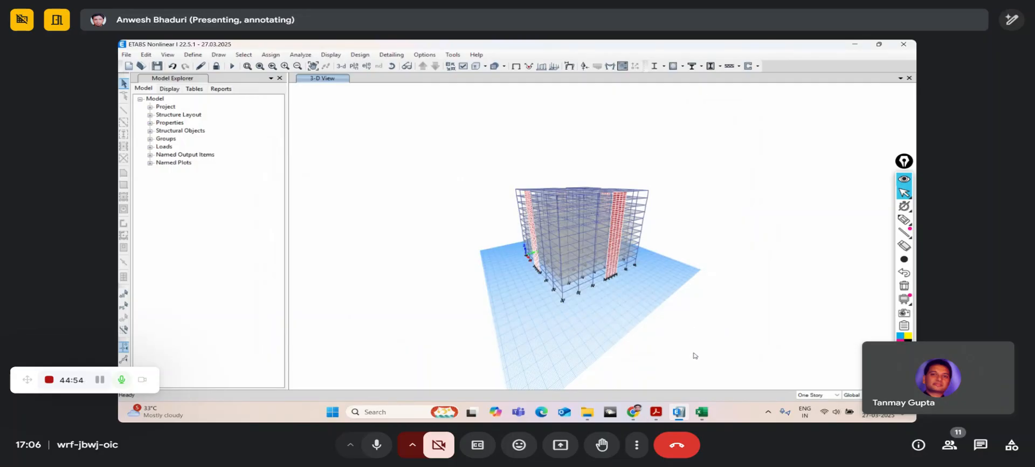
- Consult the ETABS tables for checks slide in the webinar PDF and return to the ETABS model
click(656, 412)
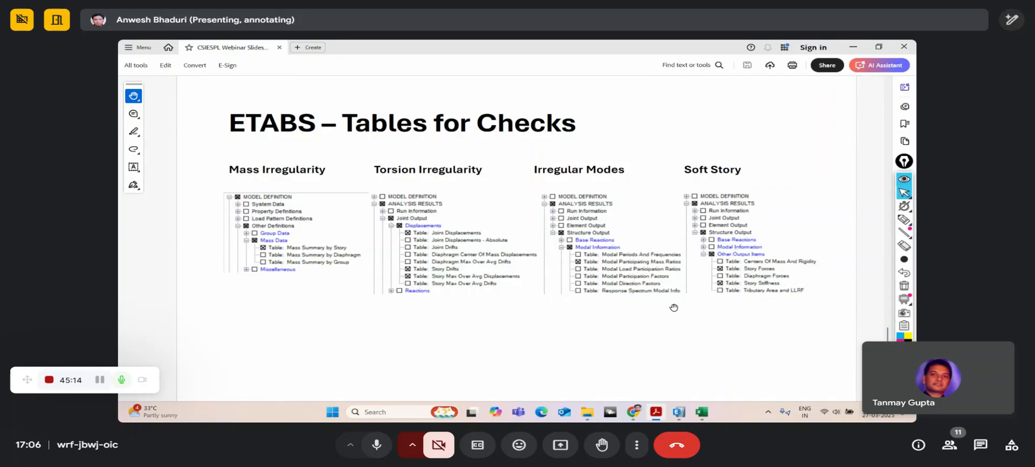
scroll(674, 307, down, 1)
scroll(674, 307, up, 1)
click(680, 414)
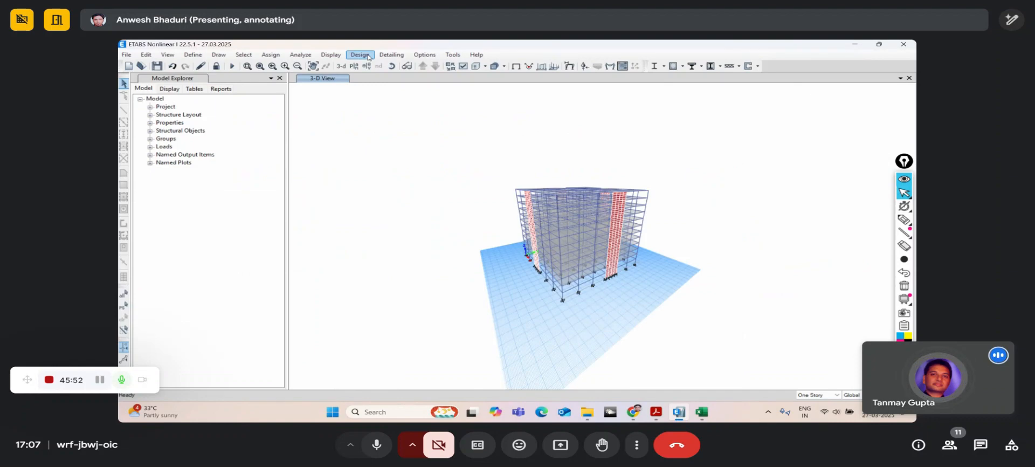
- Open the story response plot and display the maximum story drifts for load case EQX
click(330, 54)
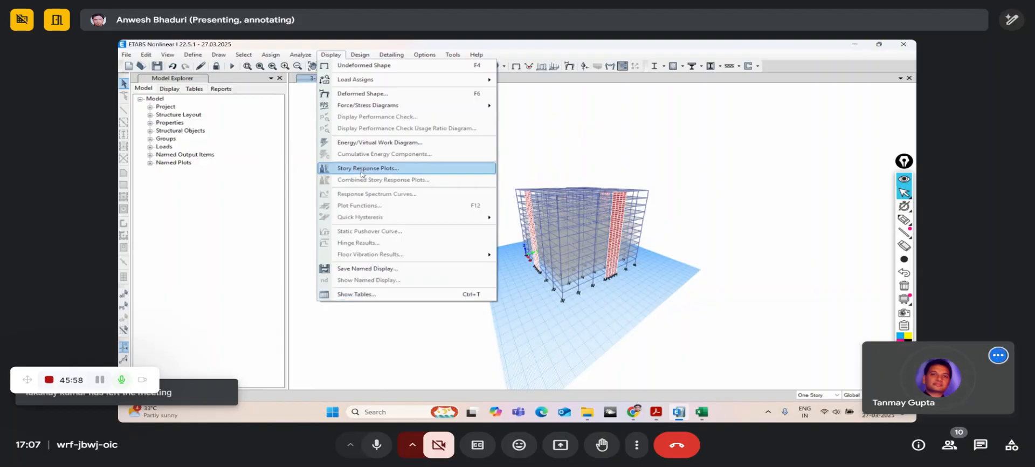
click(361, 168)
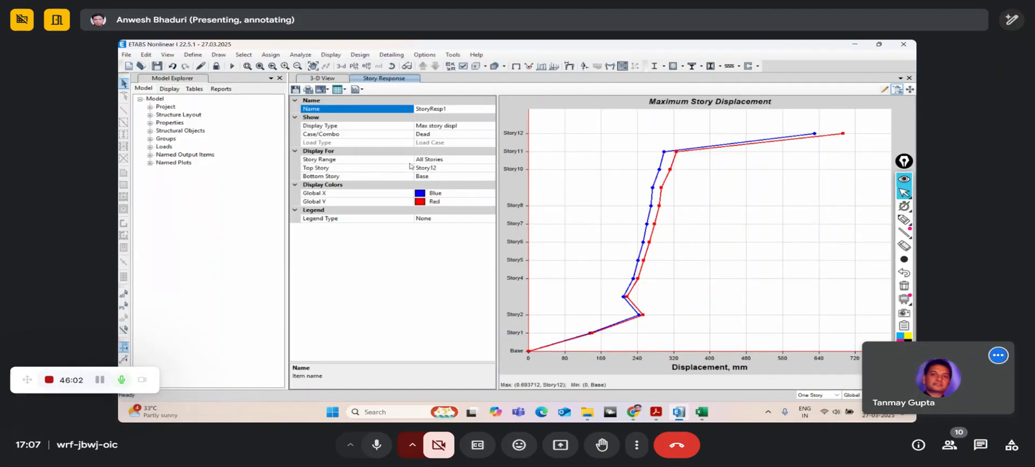
click(480, 135)
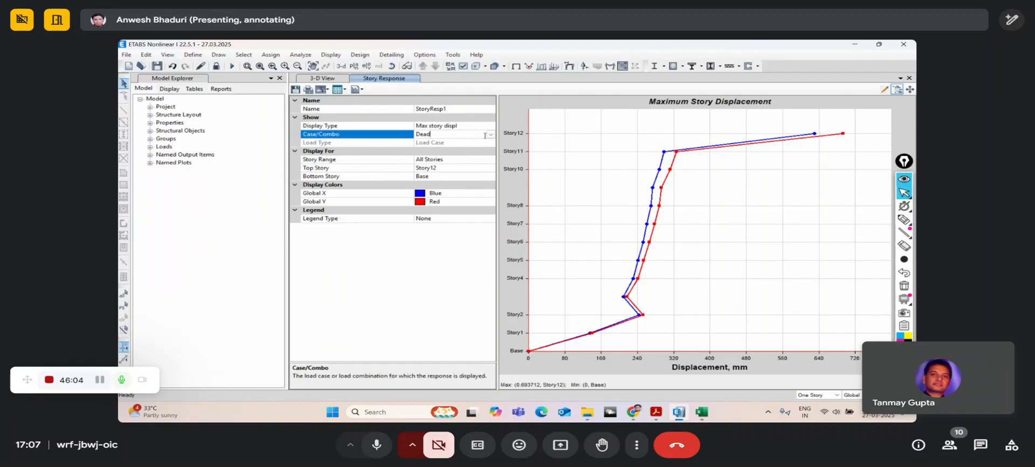
click(490, 135)
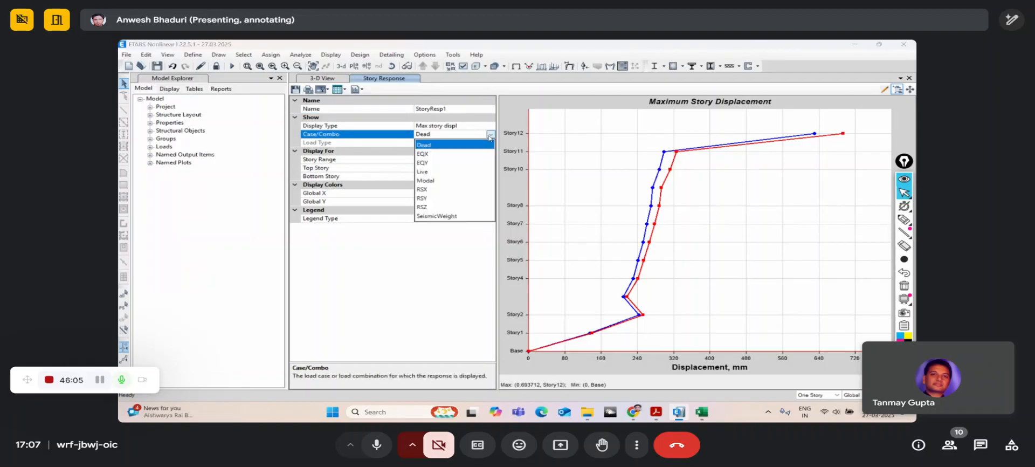
click(453, 155)
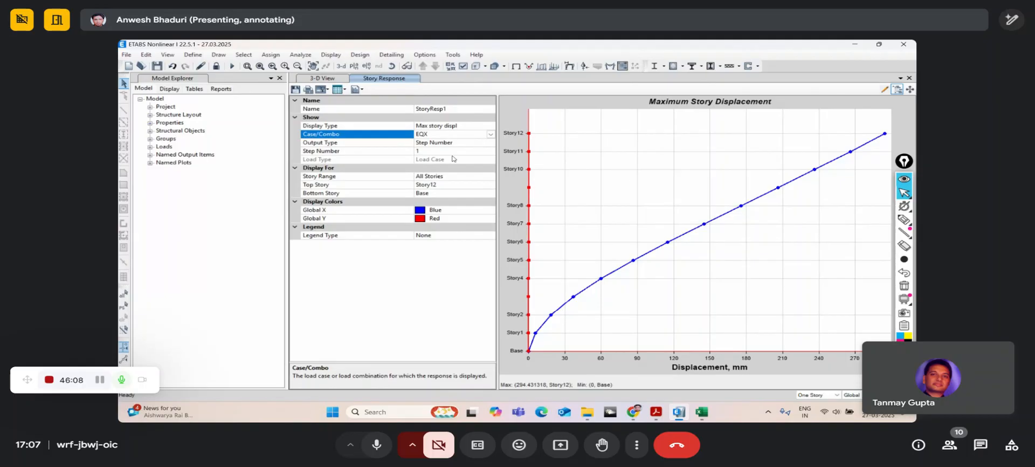
click(491, 128)
click(491, 127)
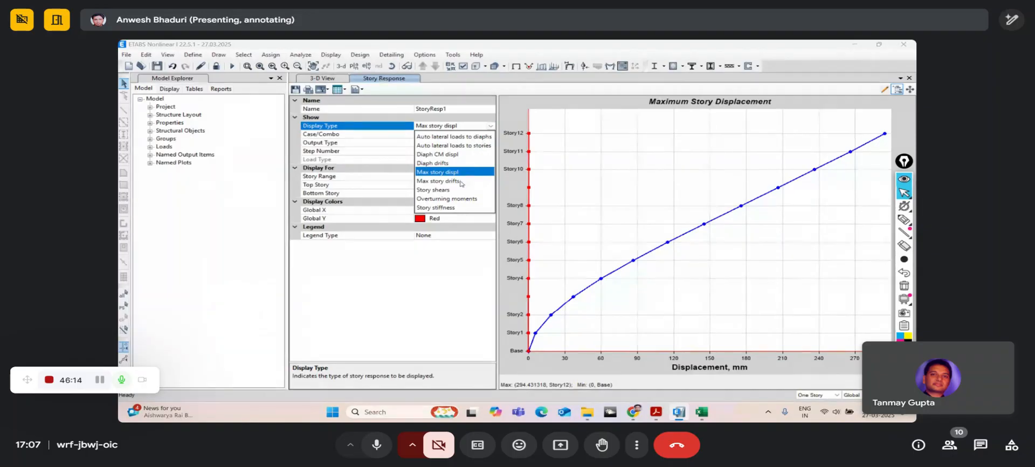
click(437, 181)
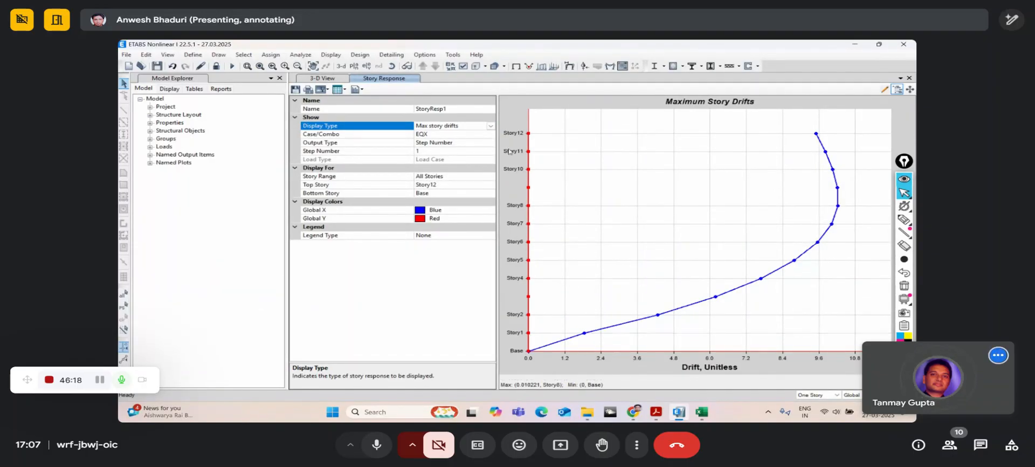
- Examine the formatted table of the EQX story drift plot values and close it
click(345, 91)
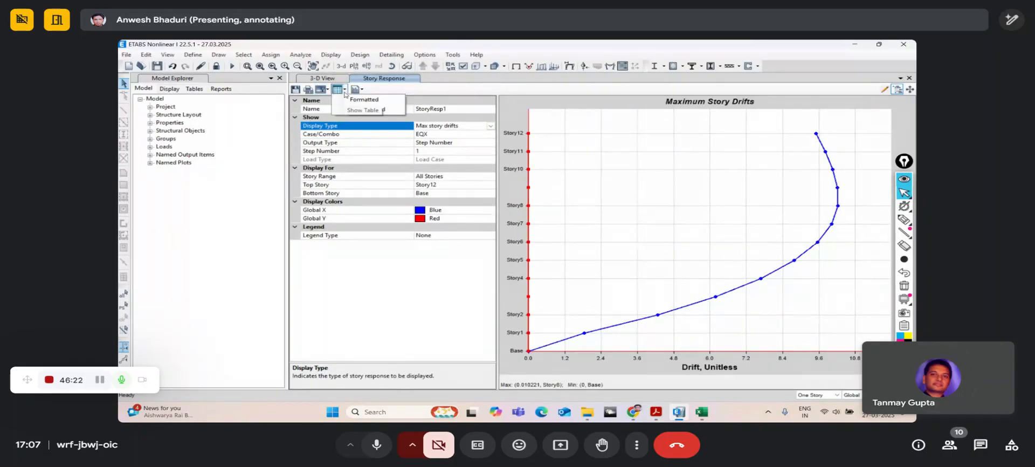
click(350, 101)
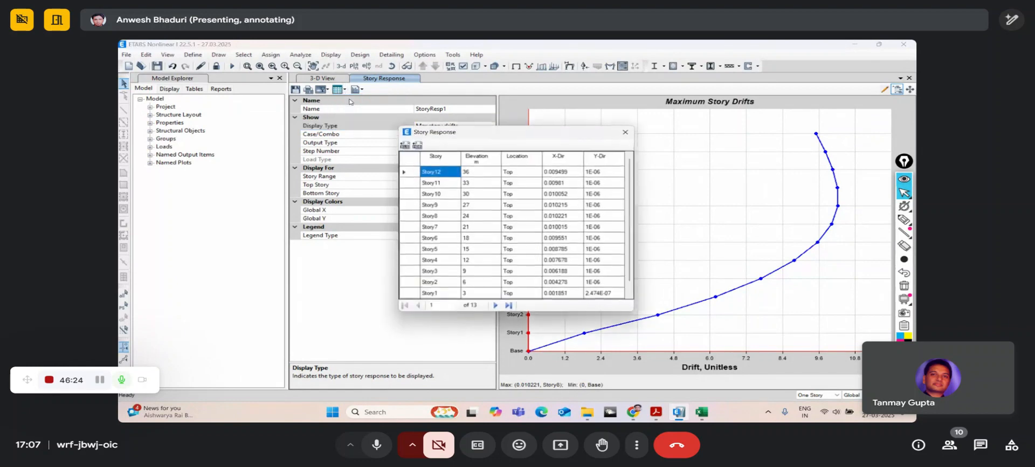
mouse_move(631, 241)
mouse_down()
mouse_move(631, 253)
mouse_move(631, 233)
mouse_up()
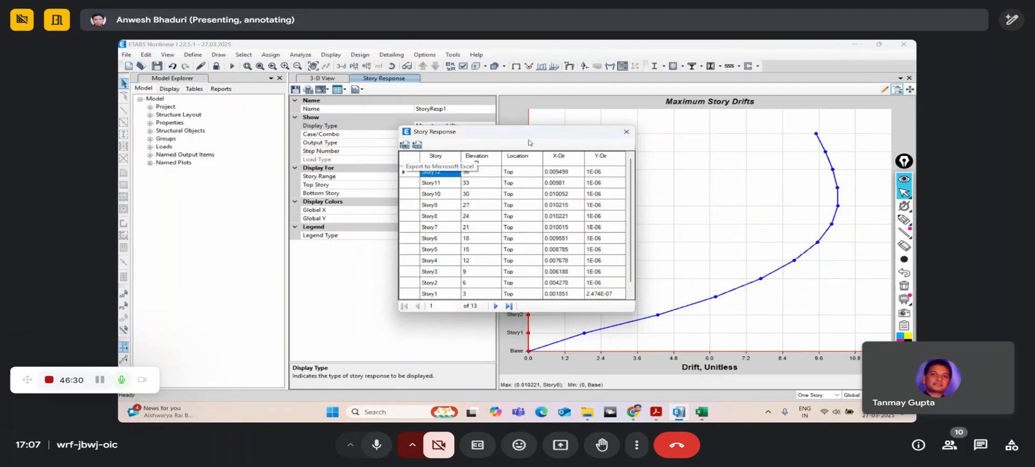
click(624, 136)
- Generate the summary report of the EQX story drift plot, review it and close it
click(362, 89)
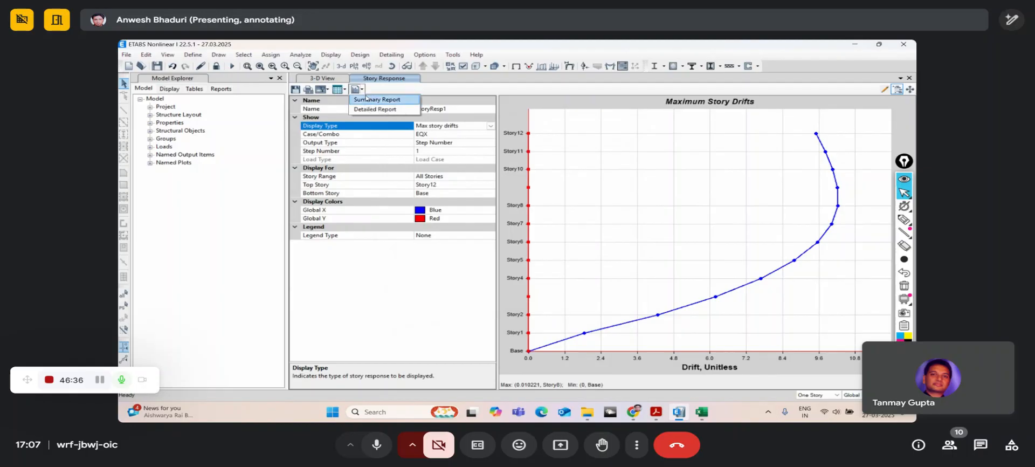
click(367, 99)
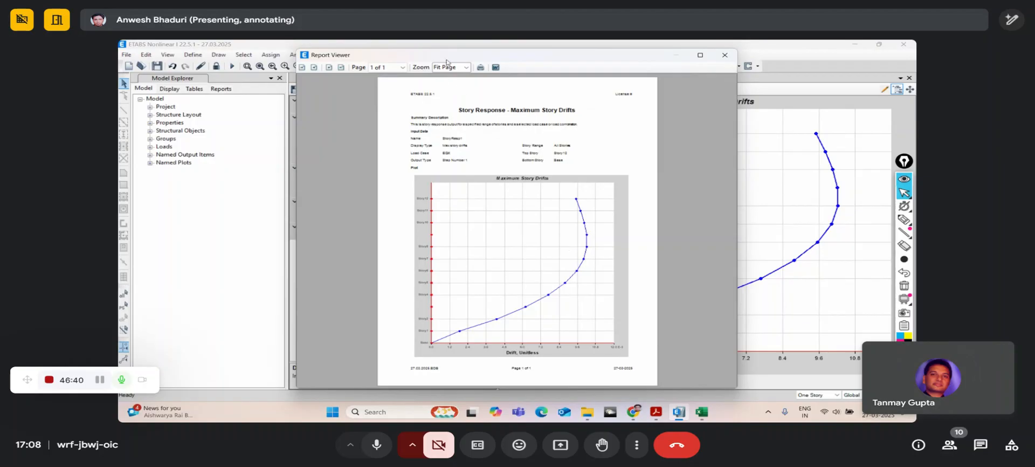
drag(446, 57, 378, 50)
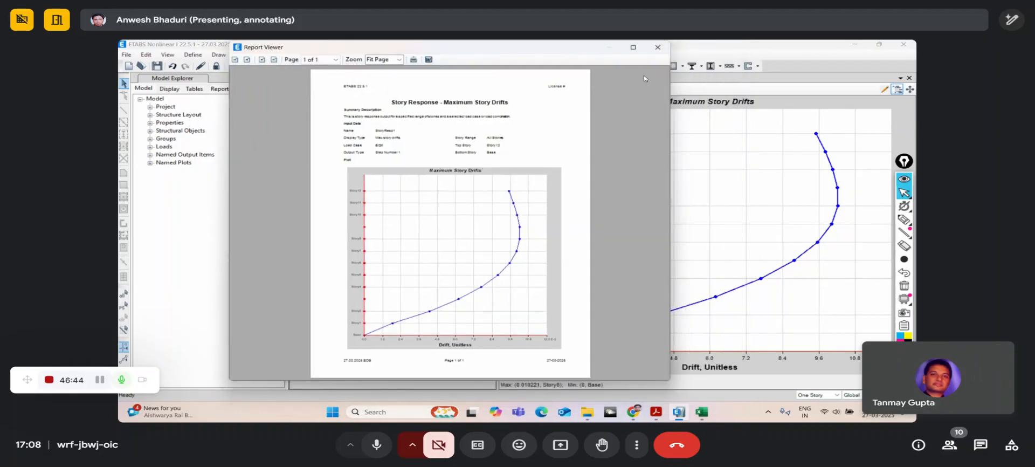
click(658, 47)
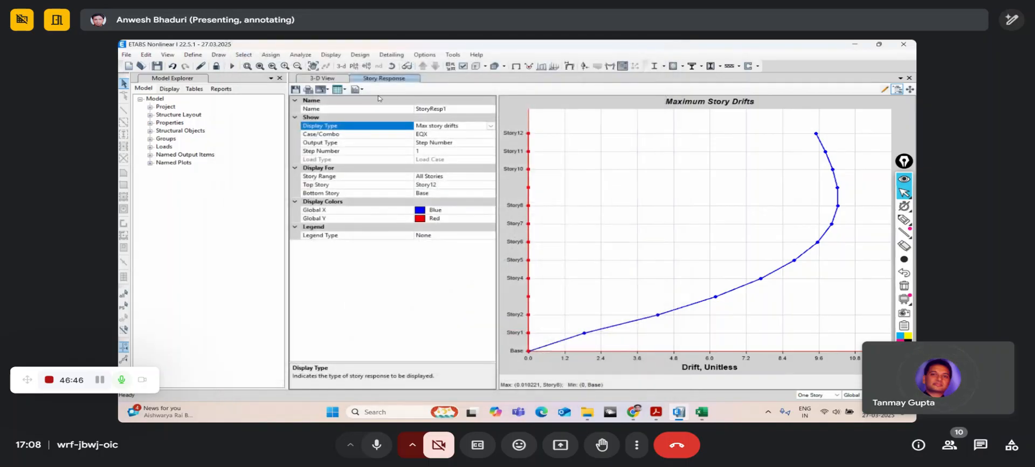
- Generate the detailed report of the EQX story drift plot, review its plot and tabulated coordinates, and close it
click(357, 89)
click(376, 113)
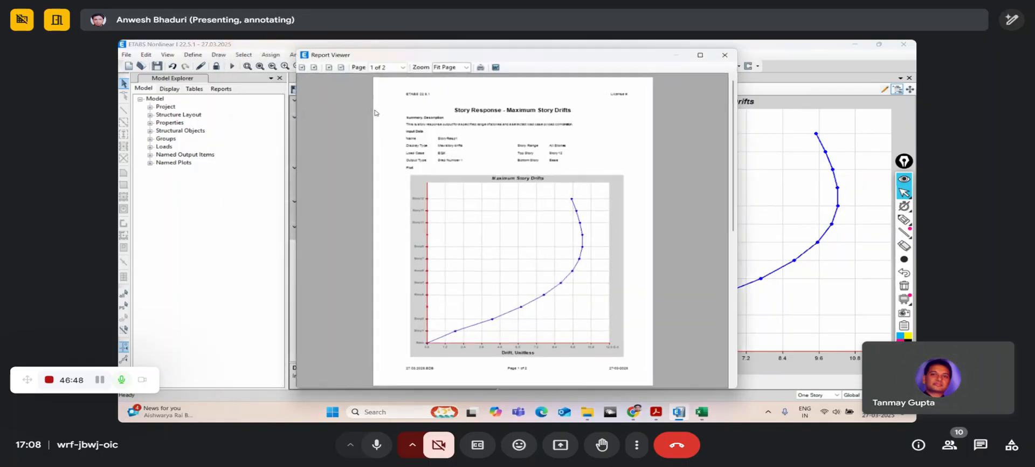
scroll(418, 165, down, 3)
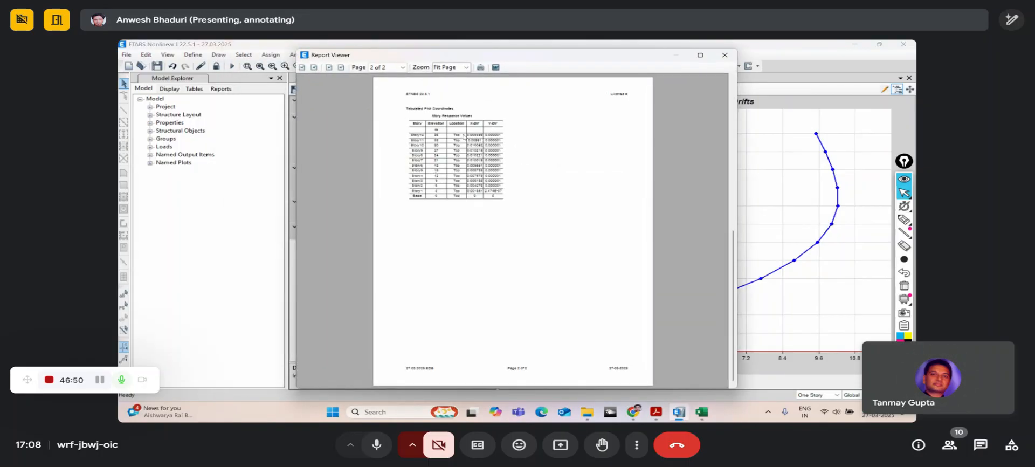
scroll(491, 183, up, 3)
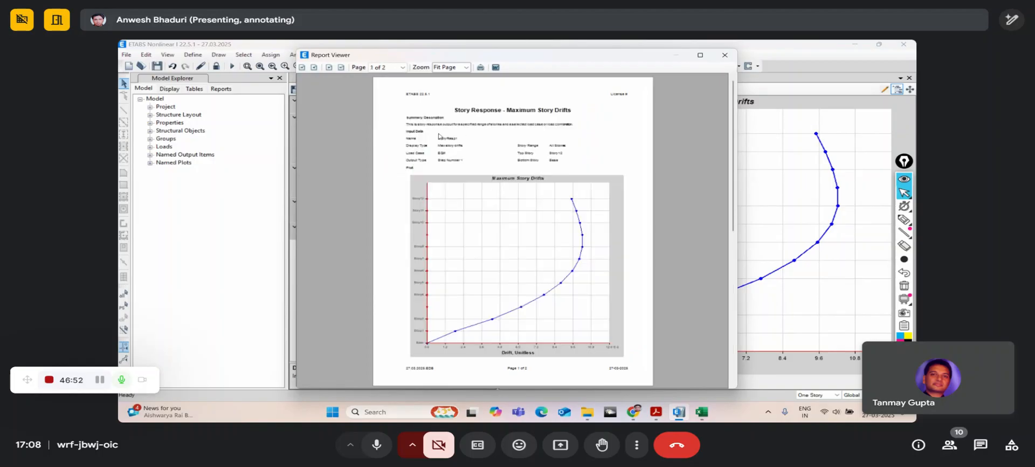
click(725, 55)
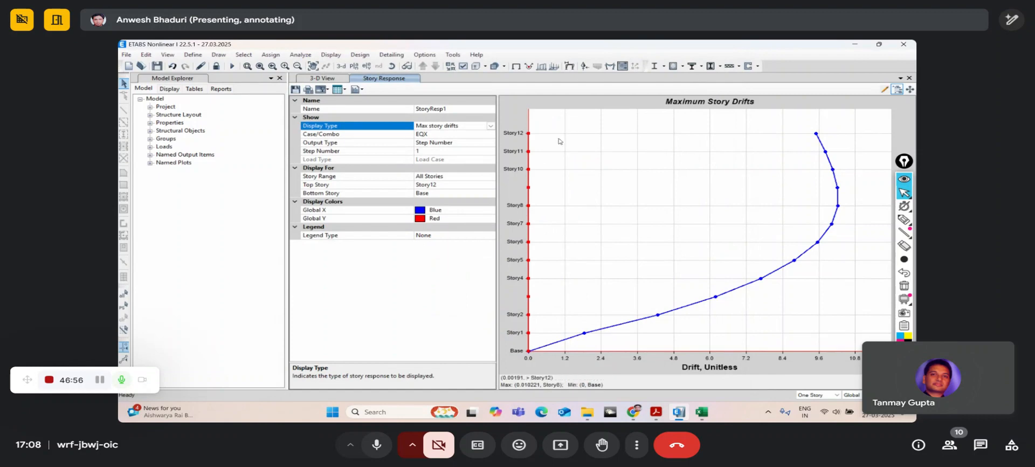
- Inspect the drift plot's graph properties, view the plot as a resizable graph, and close both windows
right_click(623, 190)
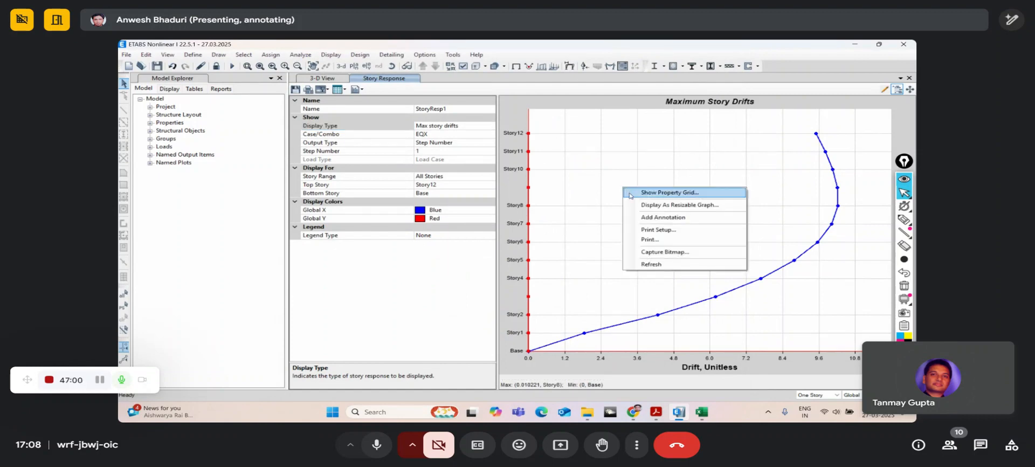
click(641, 193)
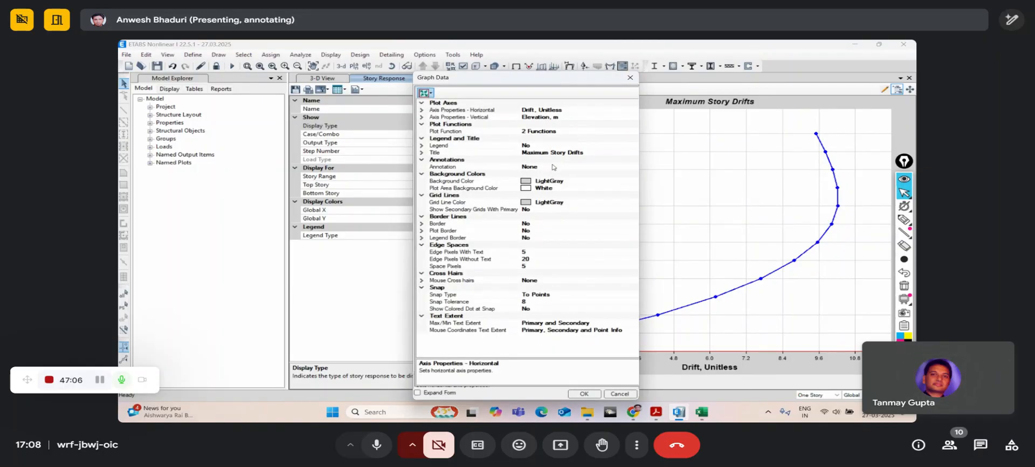
click(630, 77)
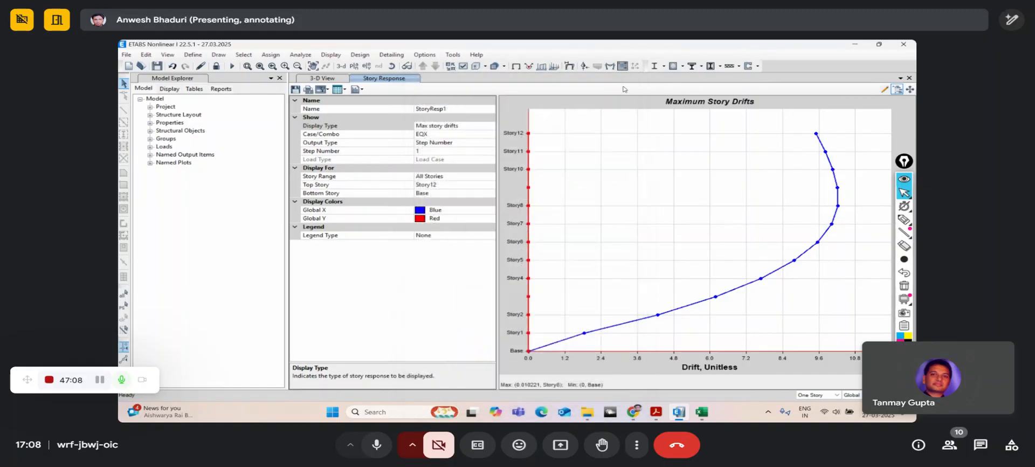
right_click(550, 189)
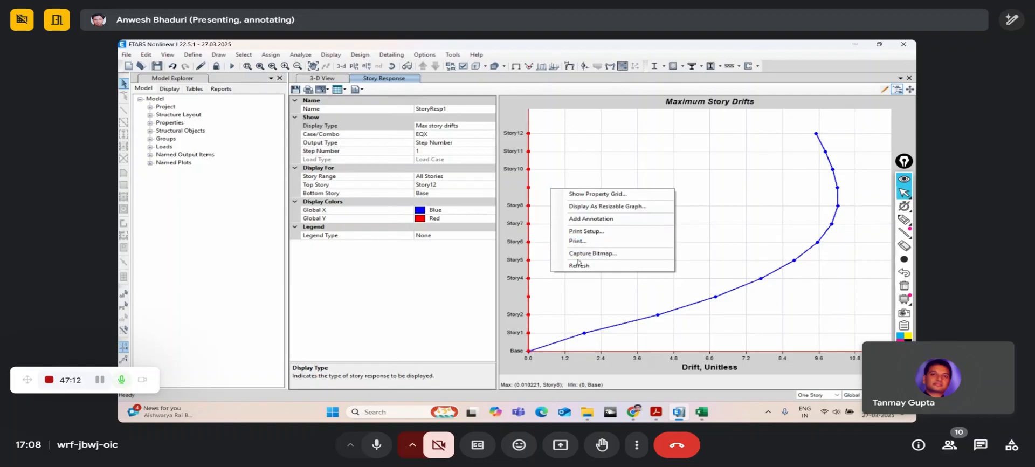
click(582, 207)
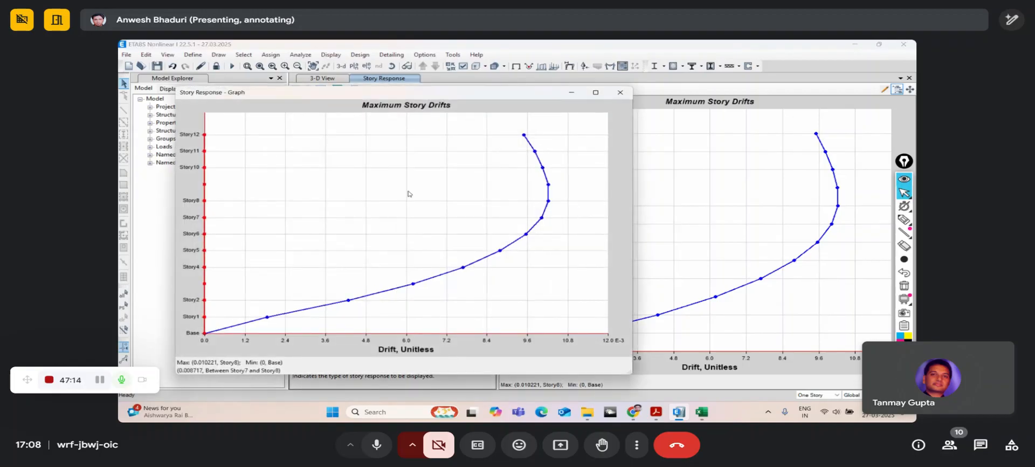
click(622, 93)
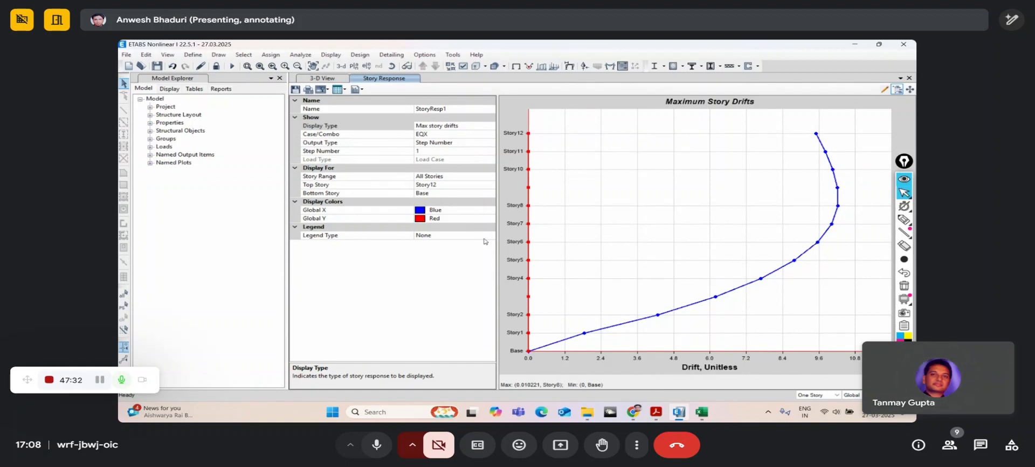
- Compare the maximum story drift plots for load cases RSX and EQX, and close the story response plot
click(490, 135)
click(491, 134)
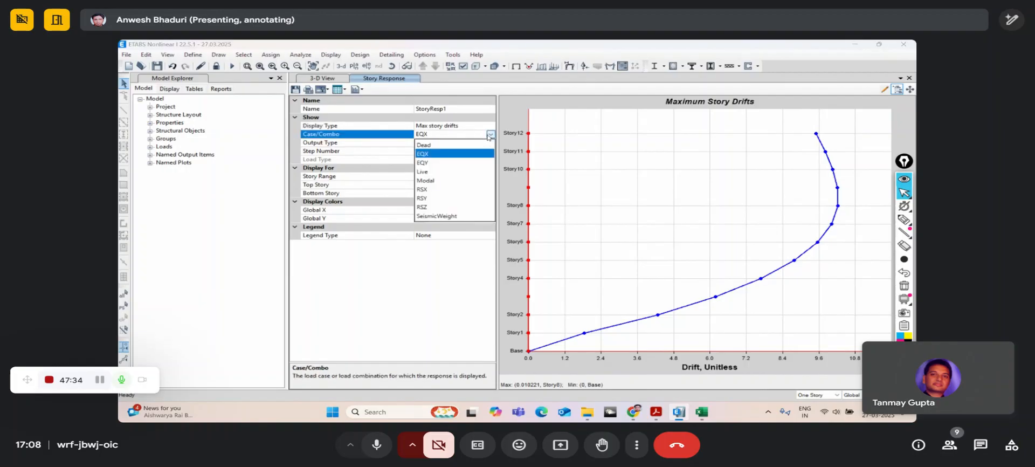
click(432, 188)
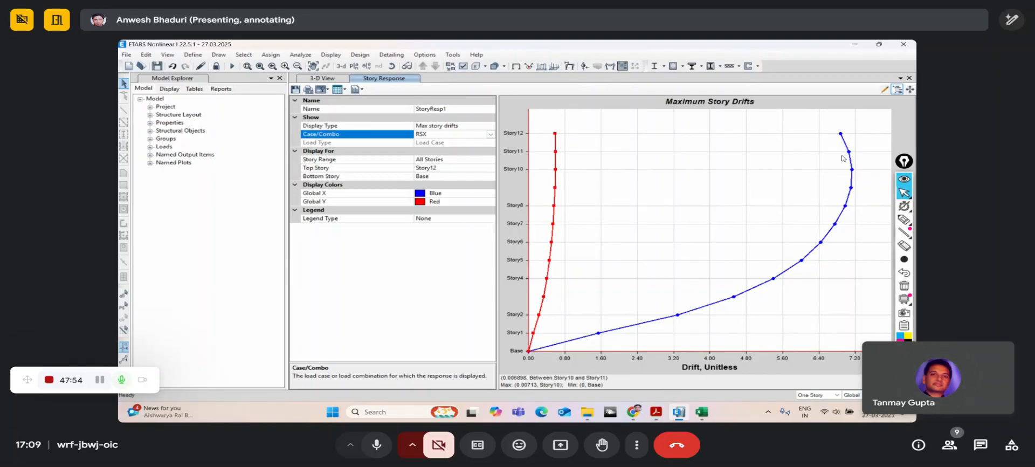
click(491, 134)
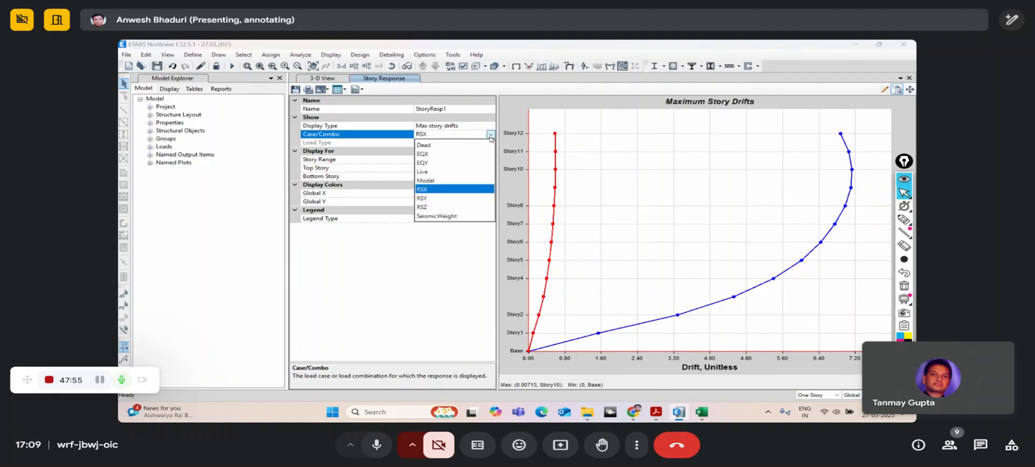
click(434, 154)
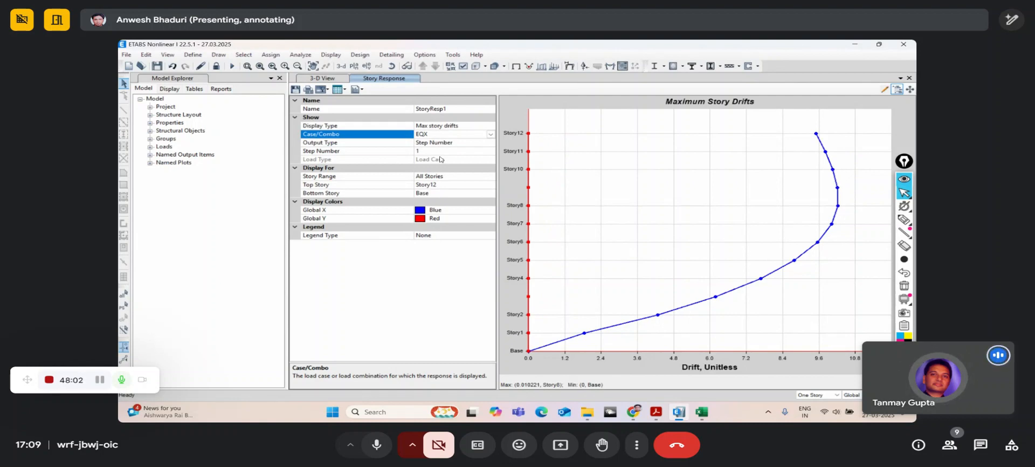
click(491, 136)
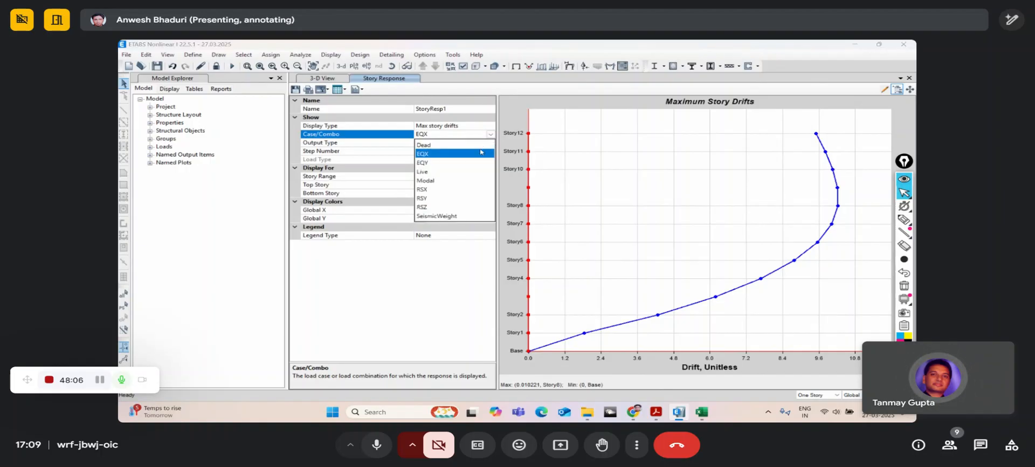
click(441, 190)
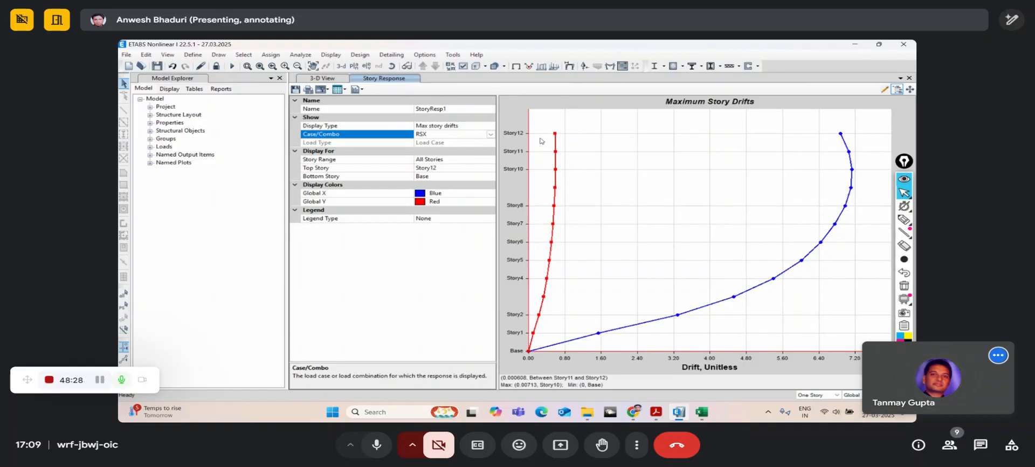
click(492, 136)
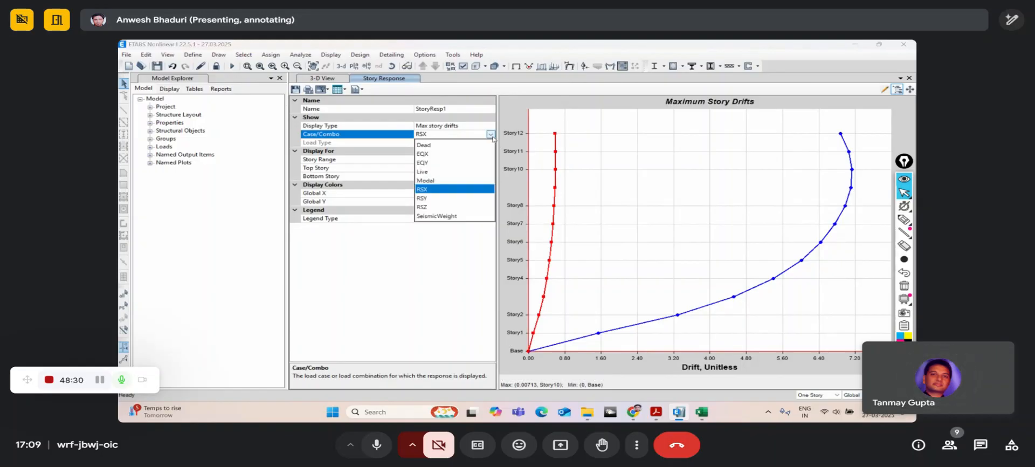
click(492, 136)
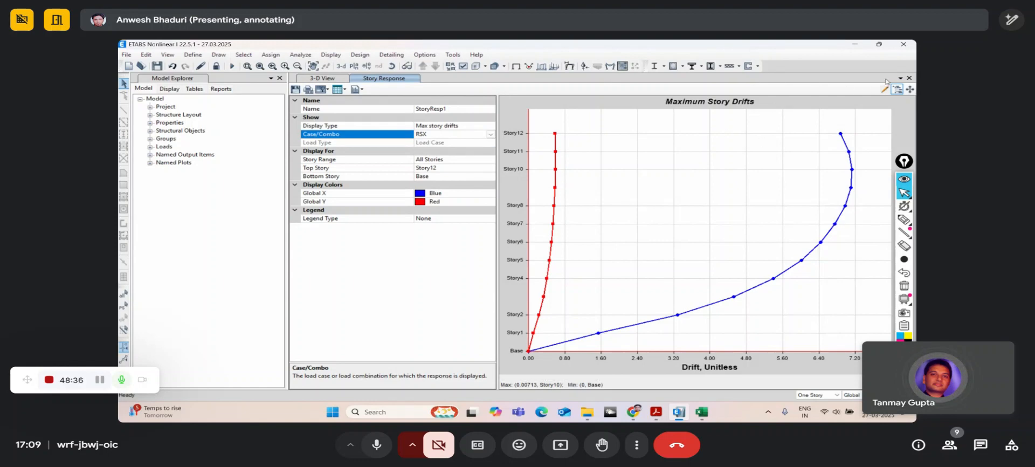
click(909, 78)
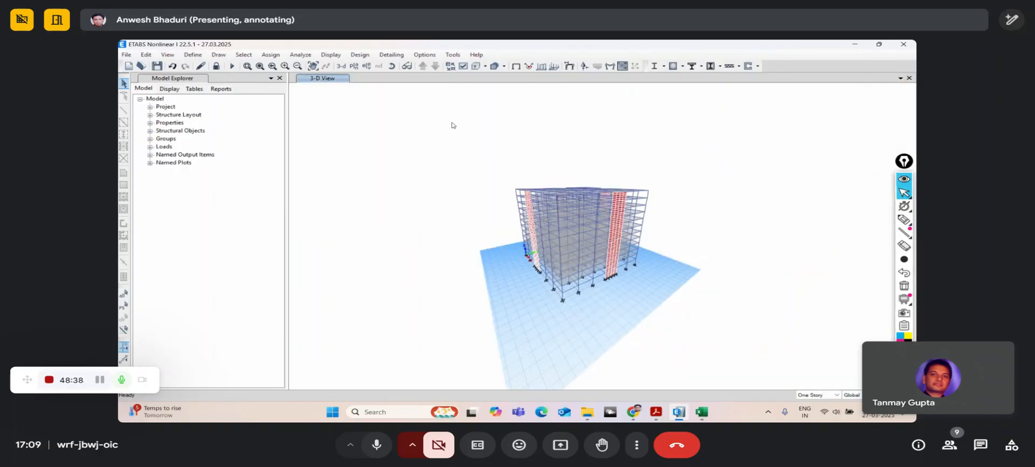
- Open the selection of tables for display and clear the Joint Output analysis results
click(337, 55)
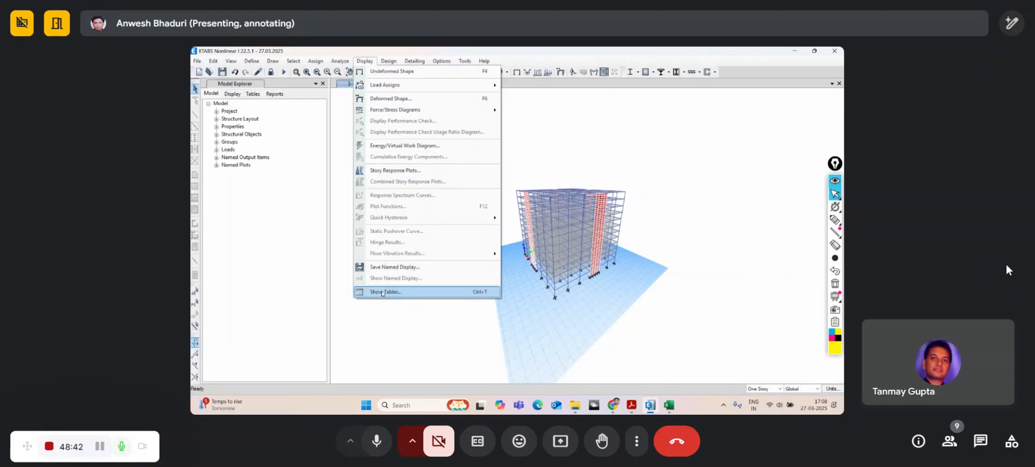
click(382, 292)
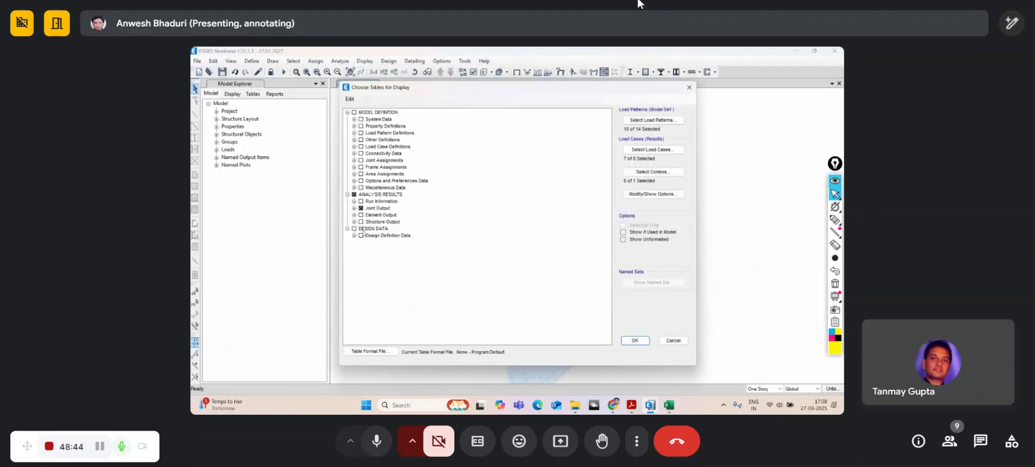
click(360, 208)
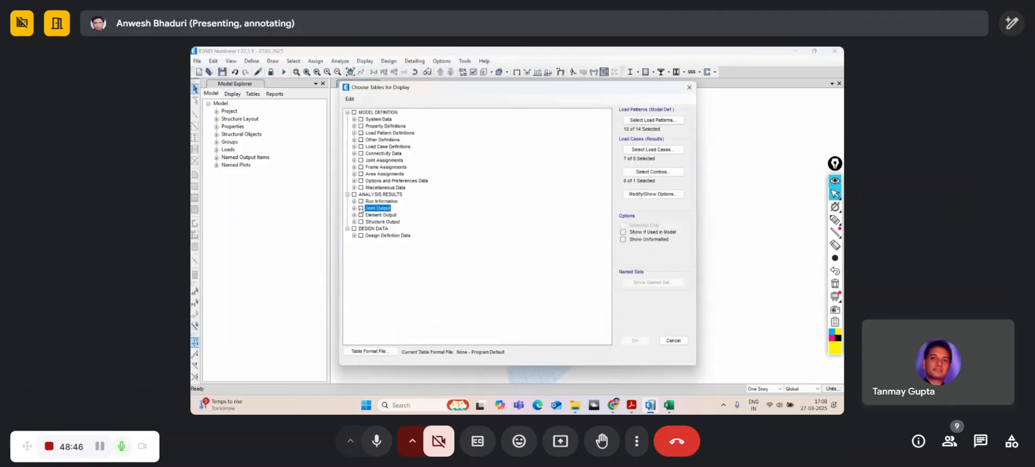
- Browse the model definition table groups, including Other Definitions with its Mass Data, Area Assignments and Miscellaneous Data
click(354, 140)
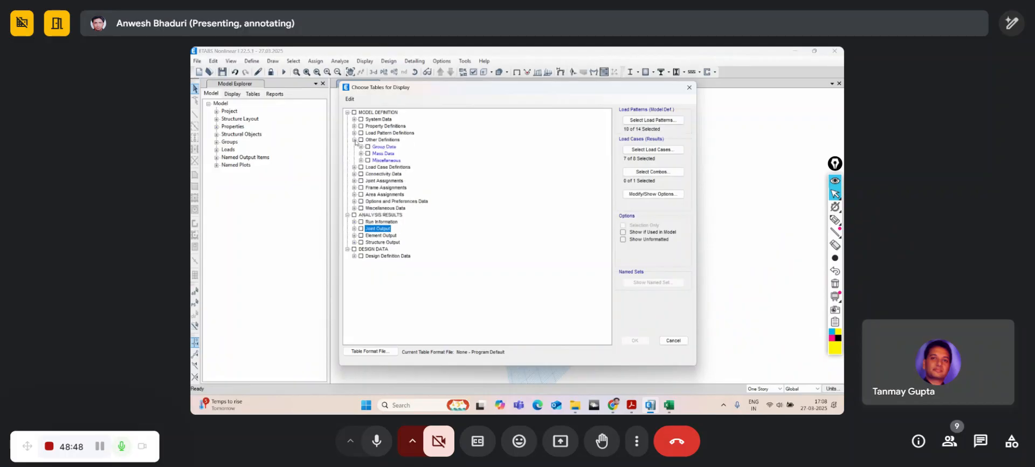
click(361, 153)
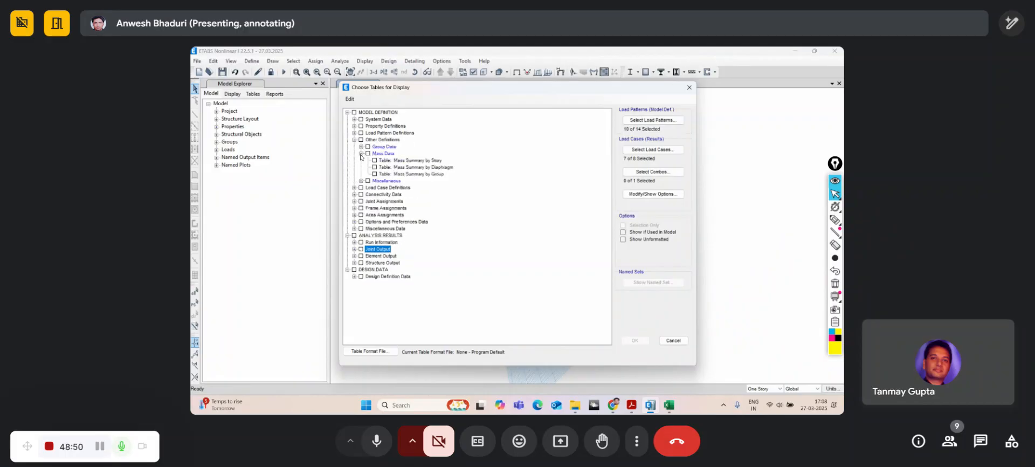
click(361, 154)
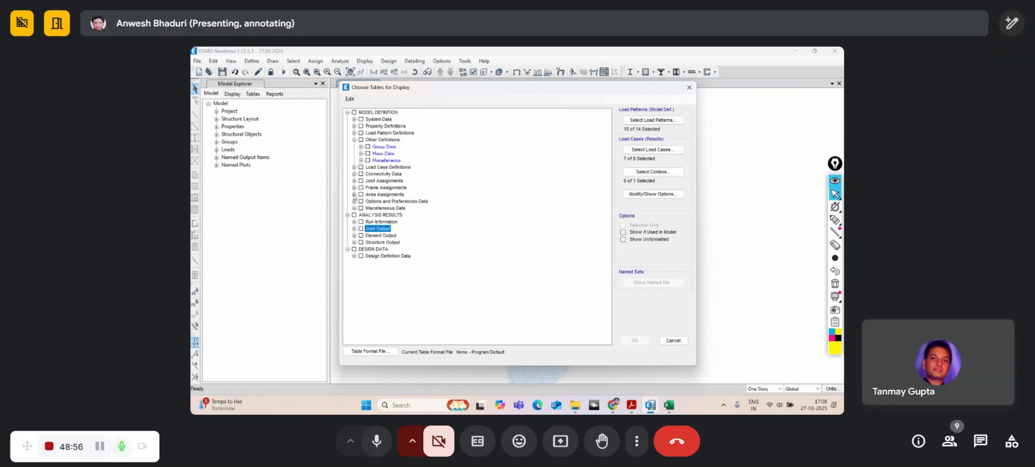
click(354, 194)
click(354, 194)
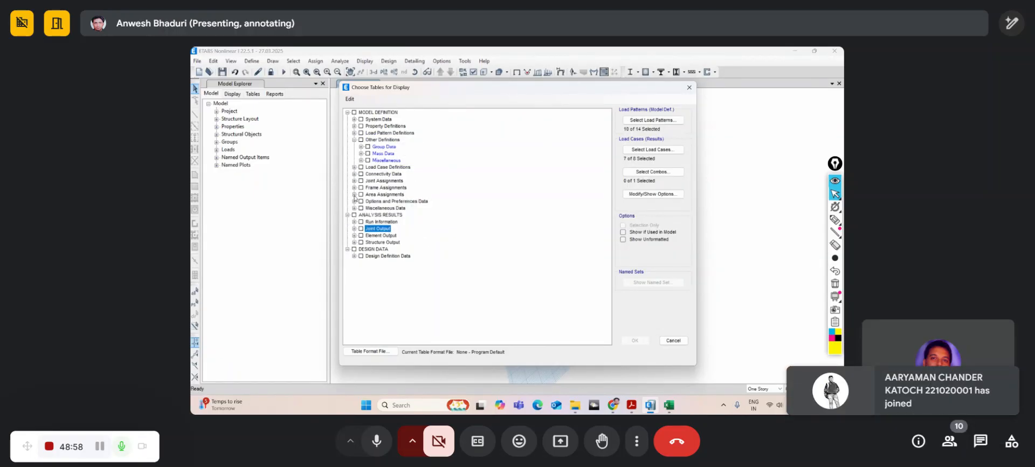
click(354, 208)
click(354, 208)
click(355, 201)
click(354, 201)
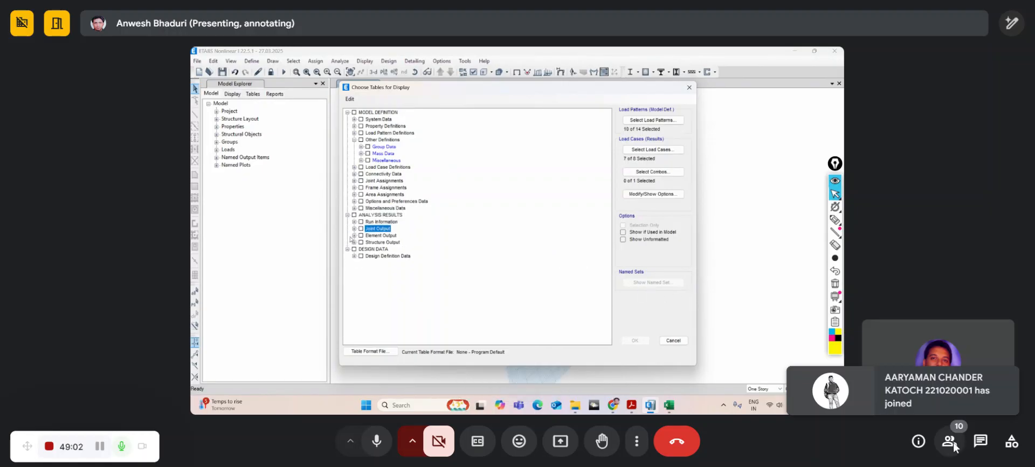
- Expand the Joint, Element and Structure Output results to locate the Centers Of Mass And Rigidity table under Other Output Items
click(354, 229)
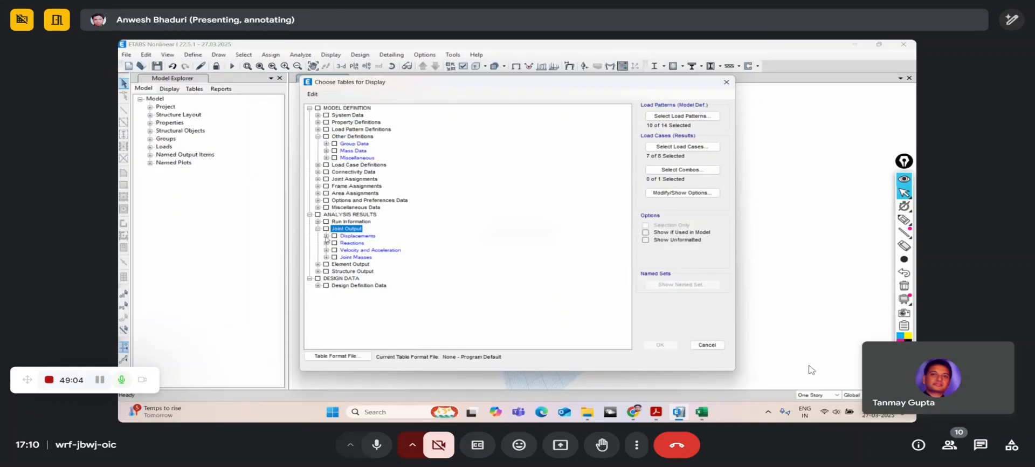
click(361, 200)
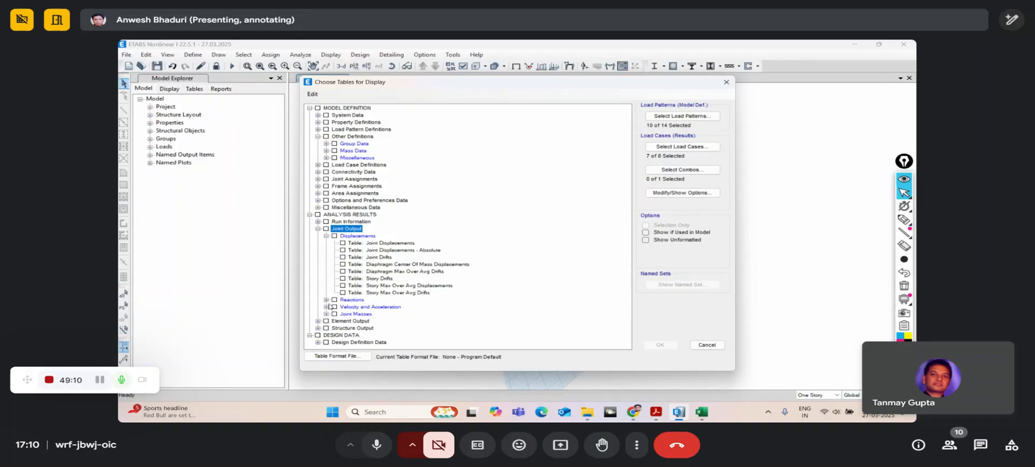
click(318, 321)
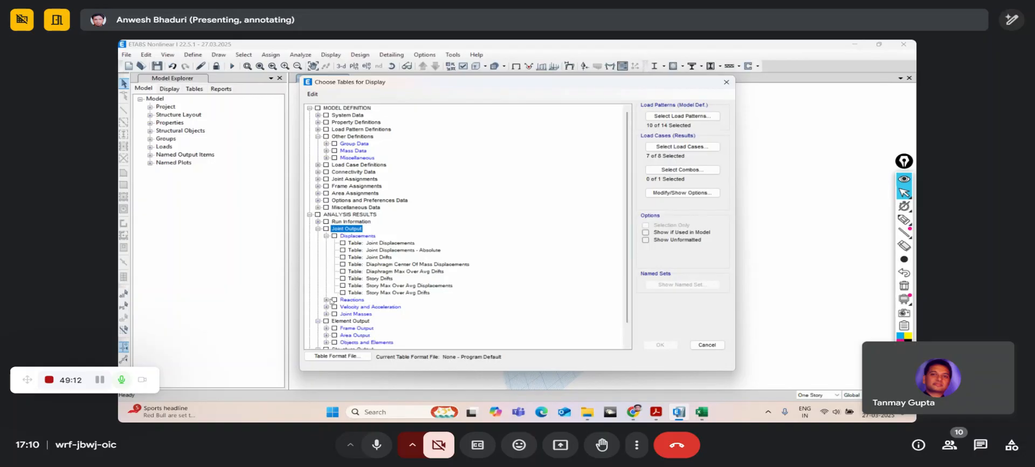
scroll(333, 300, down, 1)
click(326, 321)
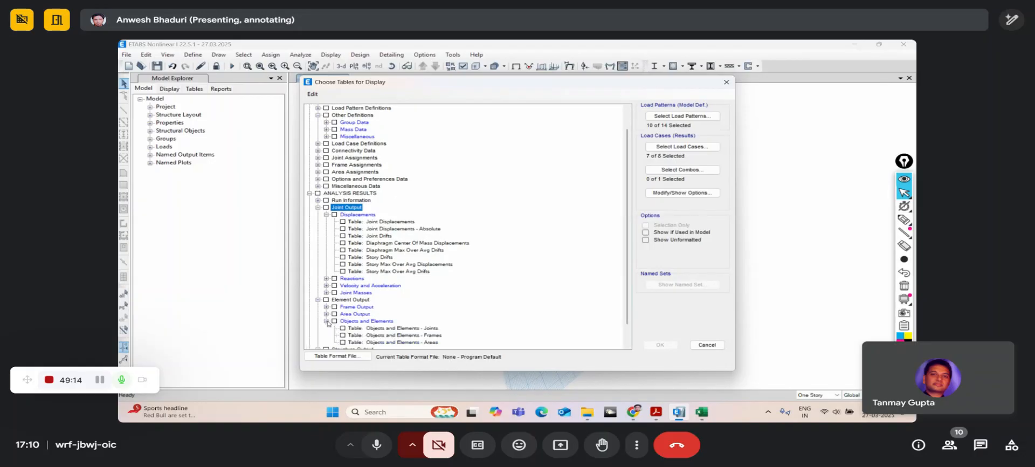
scroll(327, 322, down, 1)
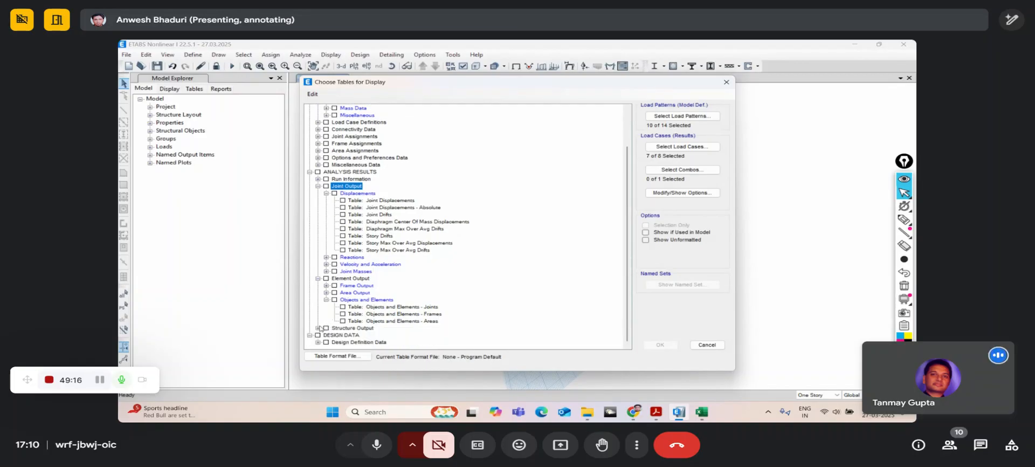
click(318, 328)
scroll(327, 325, down, 2)
scroll(328, 325, down, 1)
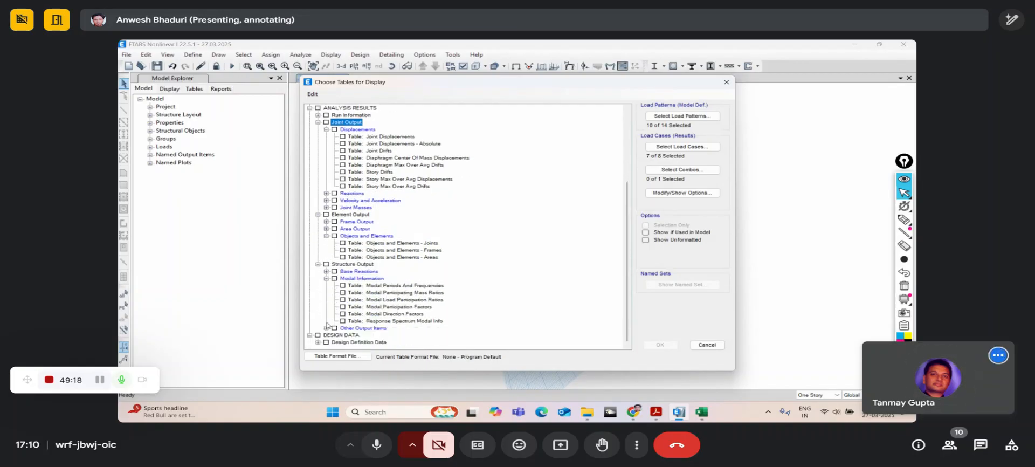
click(326, 328)
scroll(330, 322, down, 1)
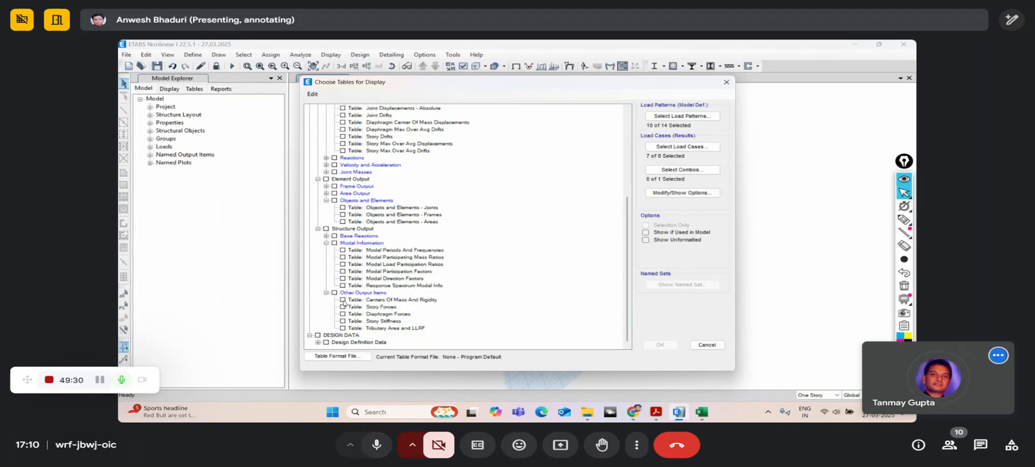
- Check the participant list of the video meeting and one participant's options, and close the list
click(960, 444)
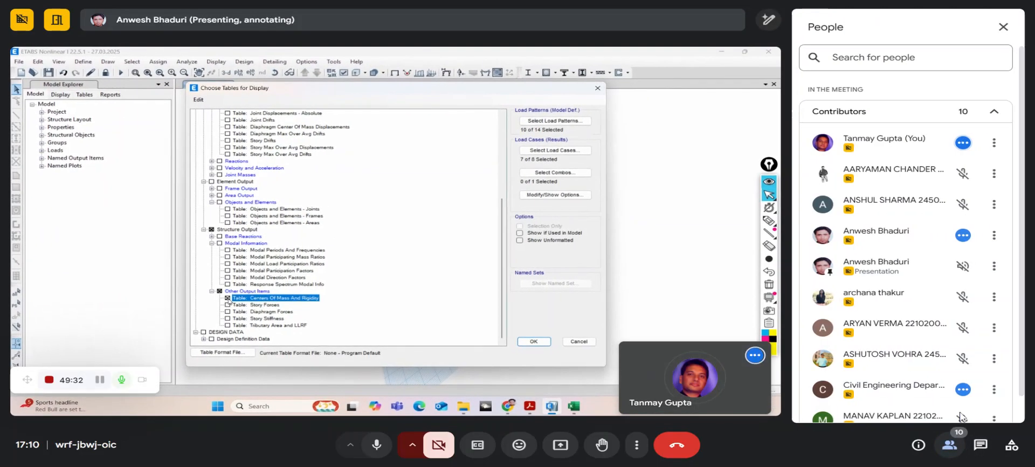
scroll(952, 280, down, 1)
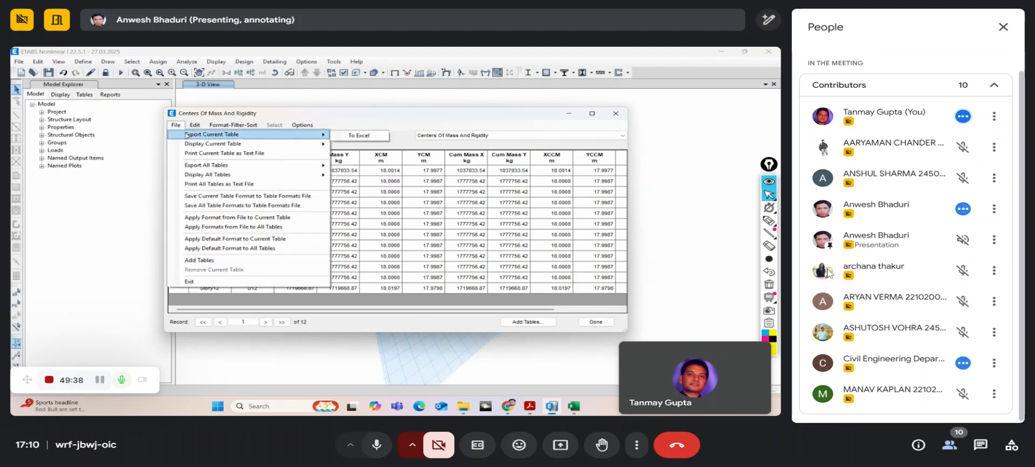
click(995, 271)
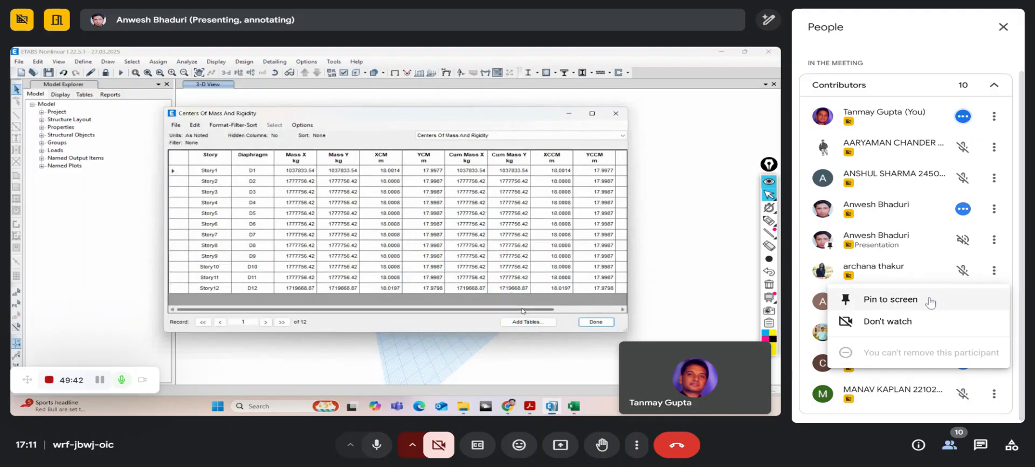
click(995, 271)
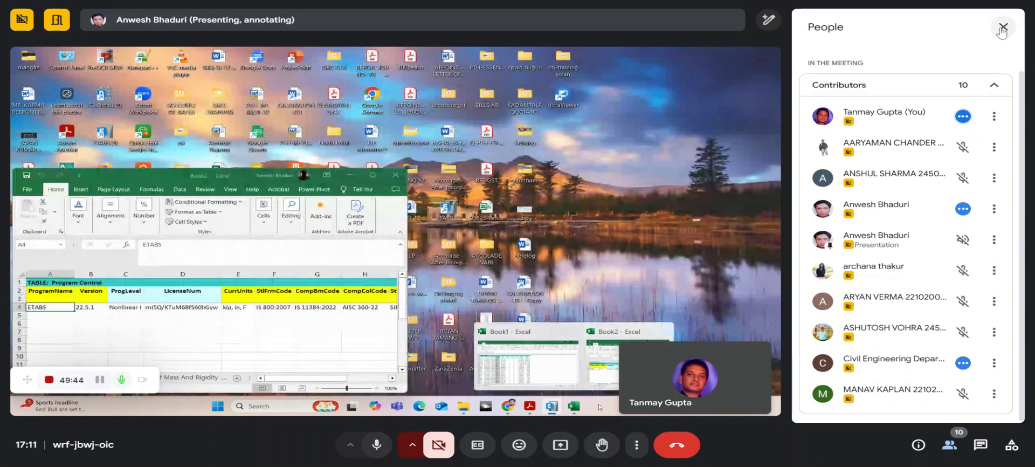
click(1003, 27)
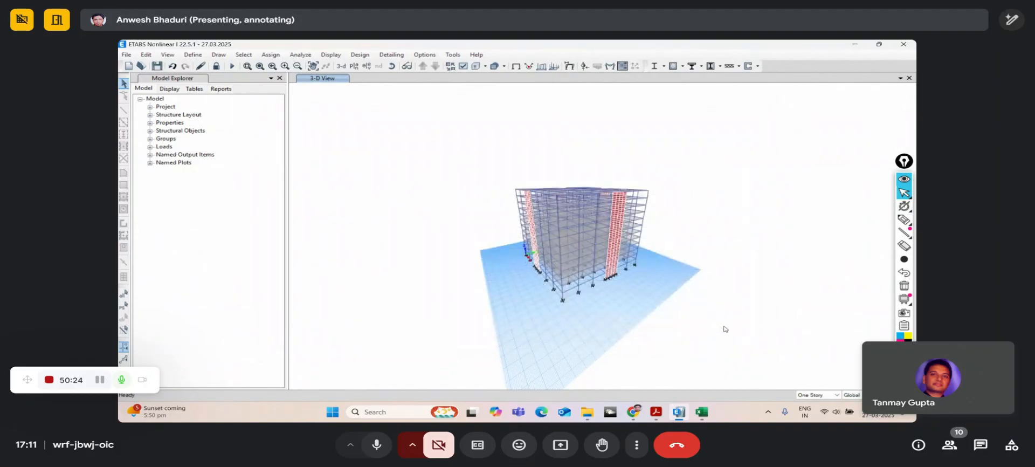
- Inspect the rigidity setting of diaphragm D1 and close the diaphragm definitions without changes
click(192, 54)
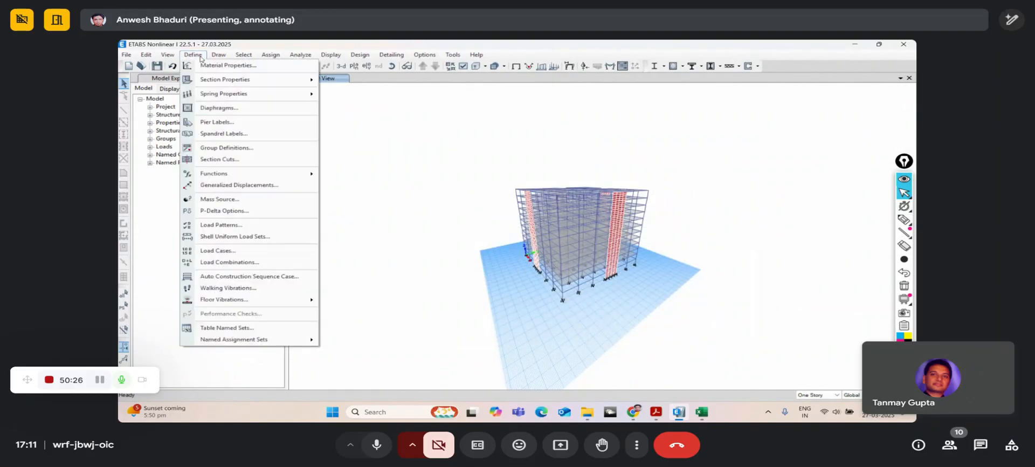
click(220, 66)
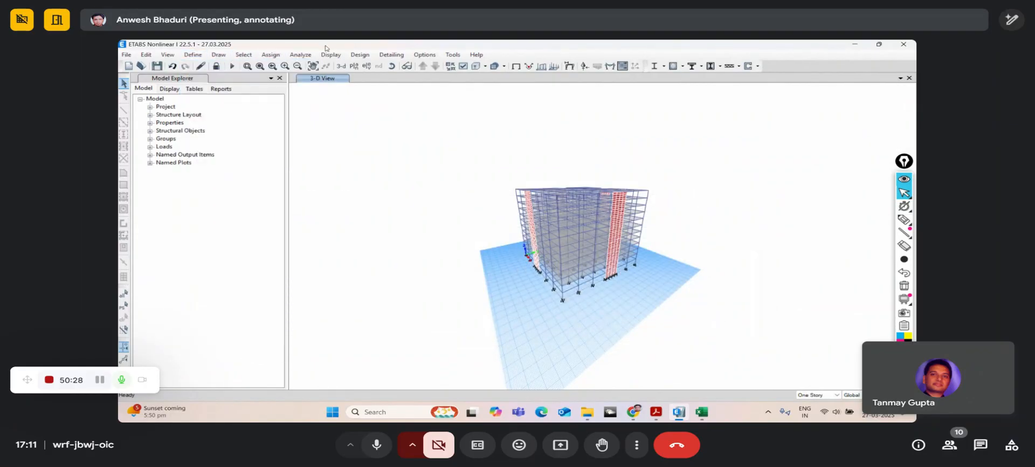
click(192, 55)
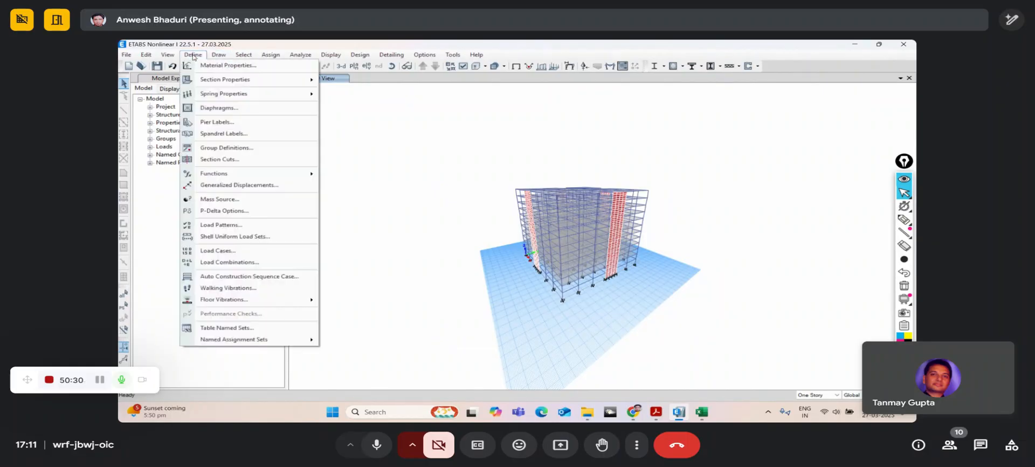
click(214, 109)
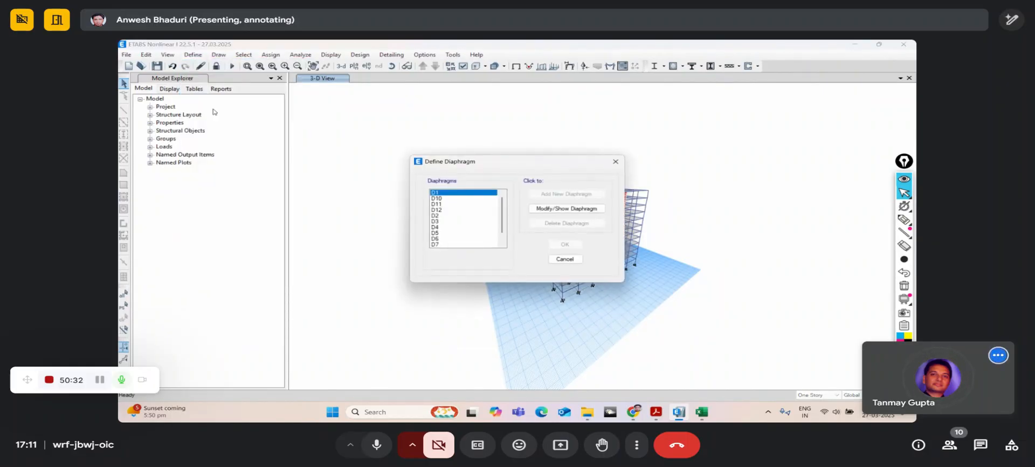
click(547, 208)
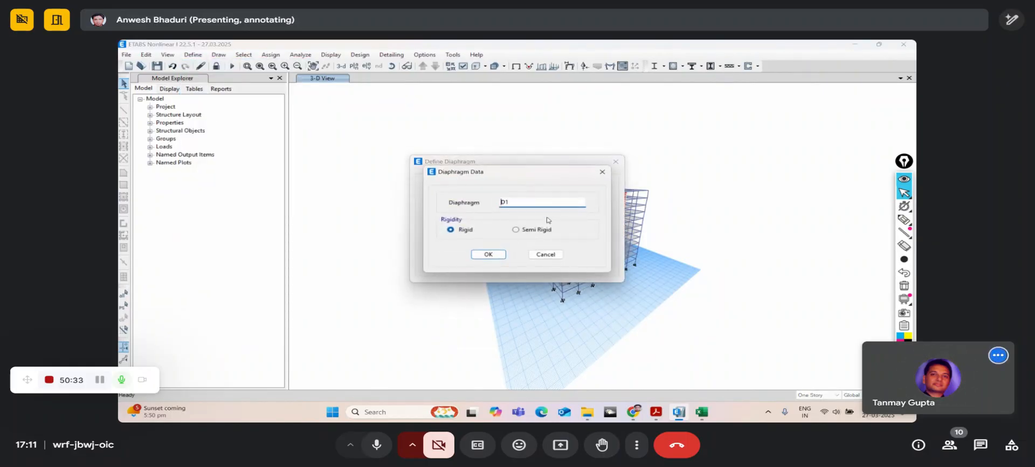
click(549, 252)
click(565, 260)
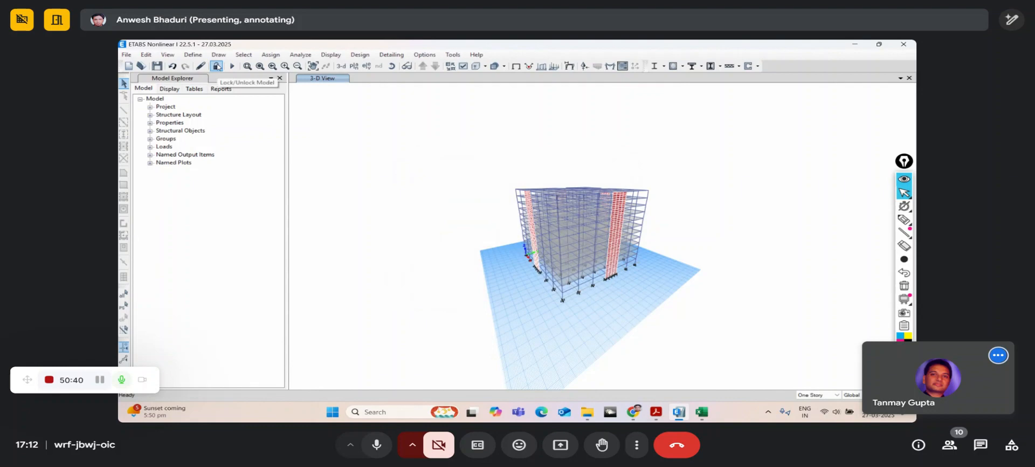
- Unlock the model, enable calculation of the diaphragm centers of rigidity in the load case run settings, and run the analysis
click(217, 66)
click(534, 257)
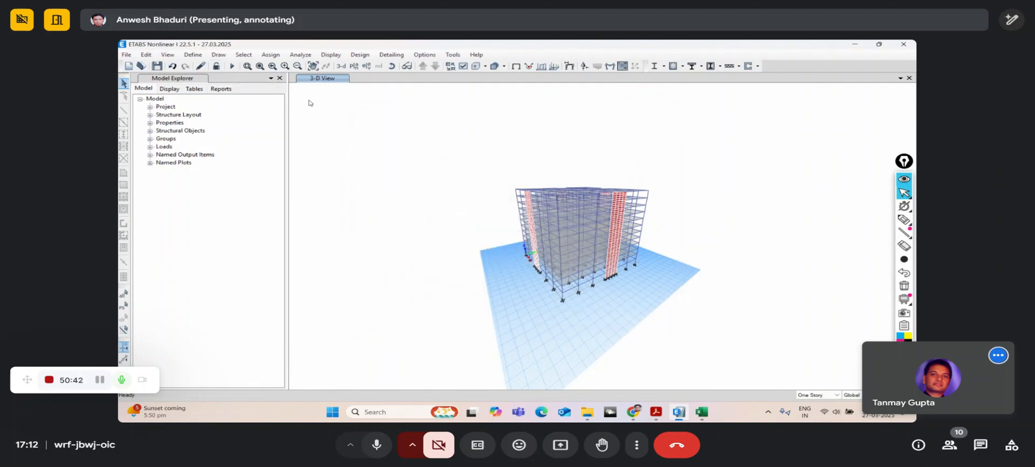
click(300, 55)
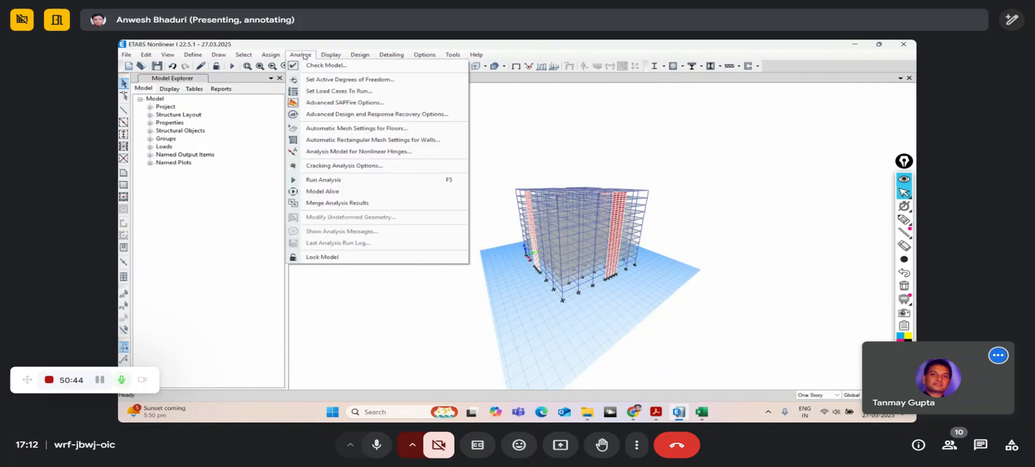
click(311, 90)
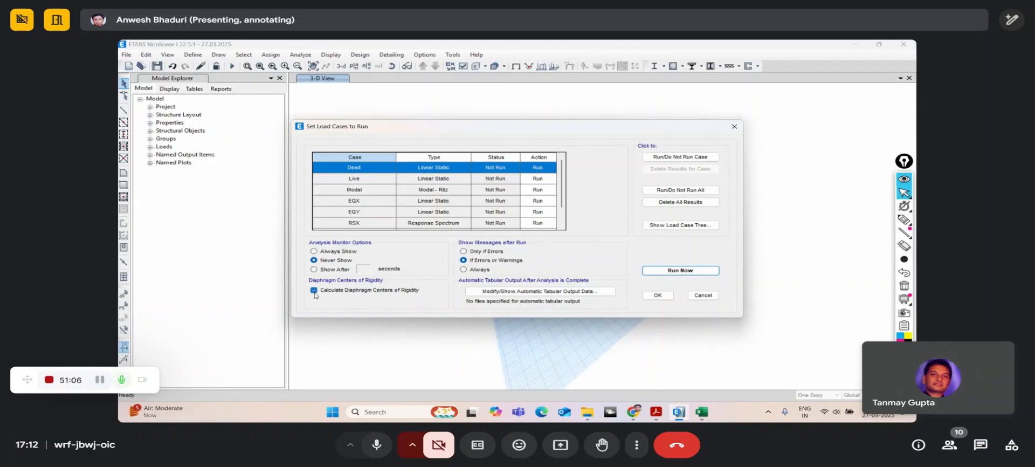
click(678, 272)
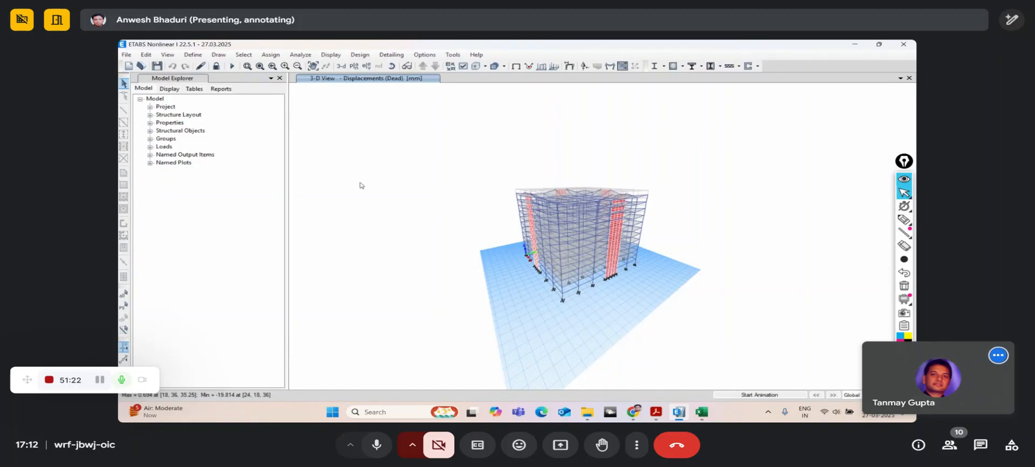
- Close the Excel workbooks Book2 and Book1 without saving them
click(702, 412)
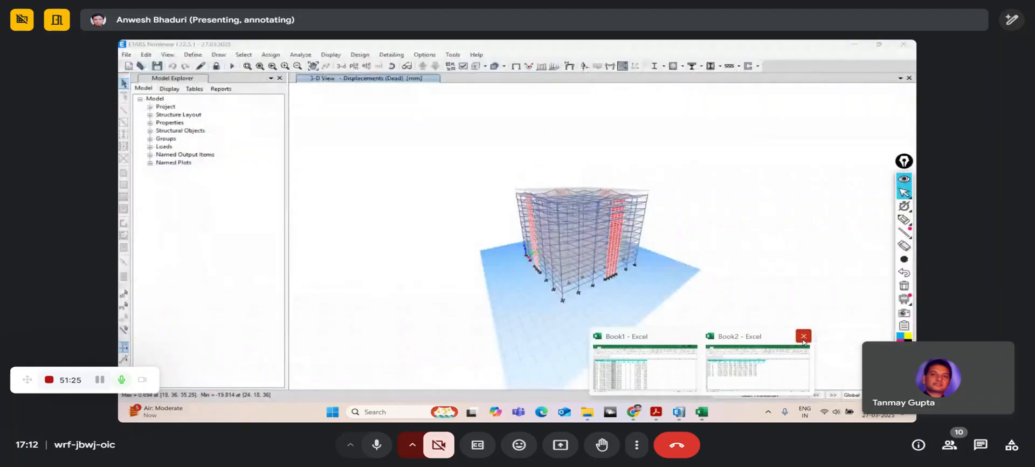
click(803, 336)
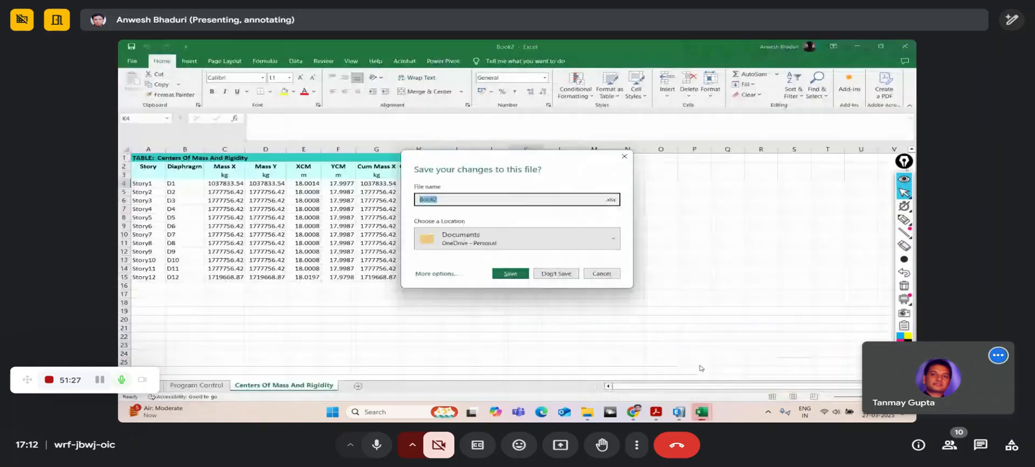
click(556, 274)
click(702, 412)
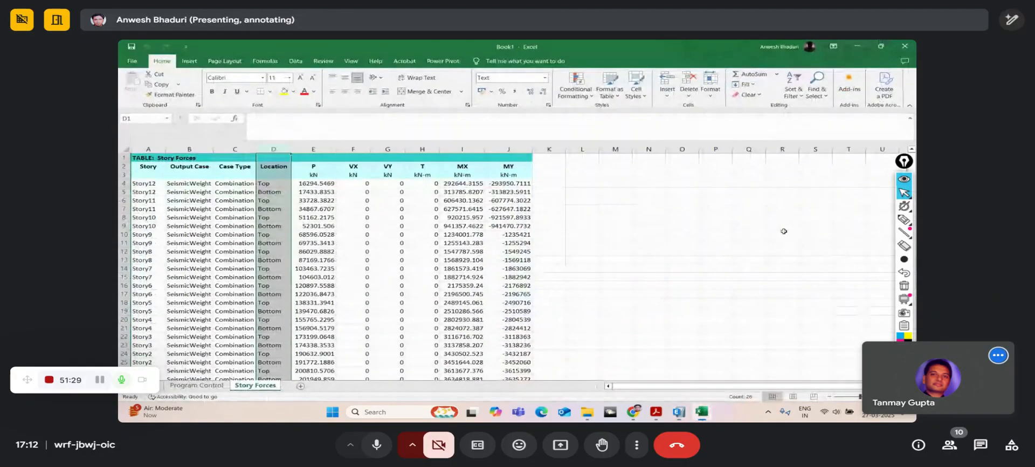
click(905, 46)
click(556, 273)
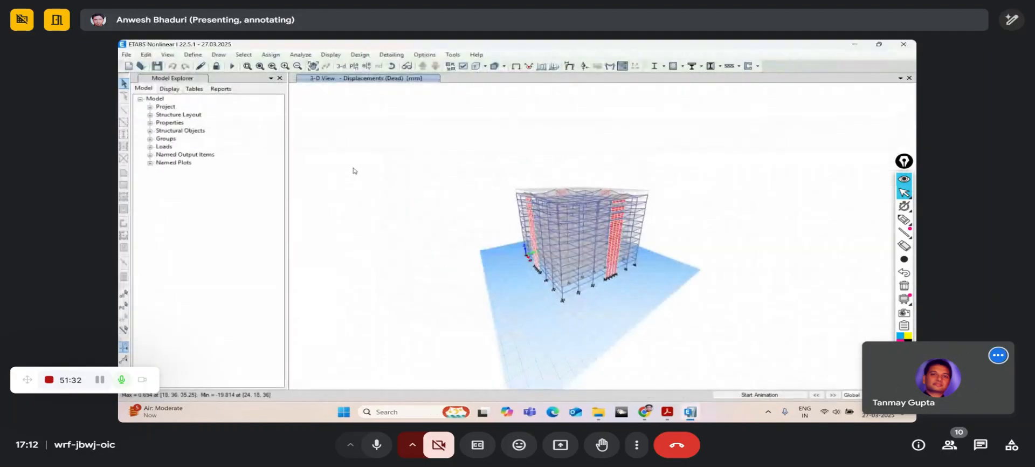
- Display the Centers Of Mass And Rigidity results table and examine its XCR and YCR columns
click(331, 54)
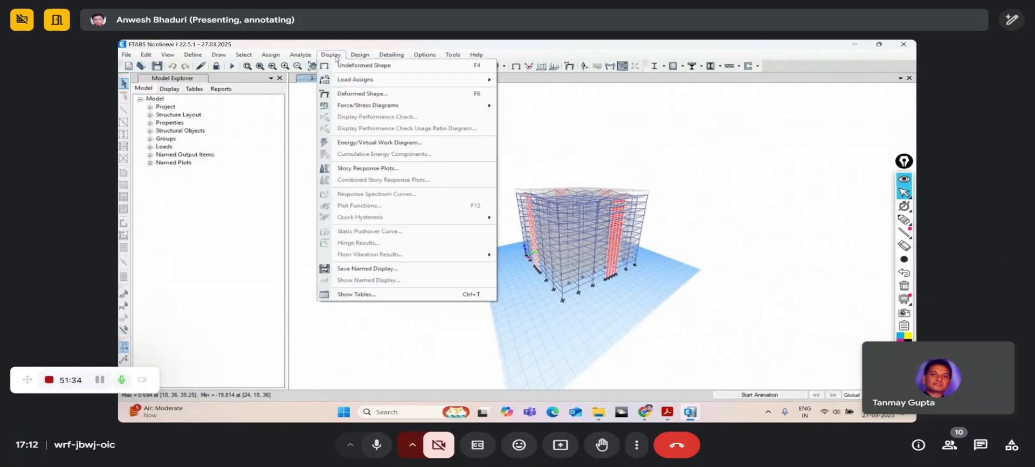
click(343, 295)
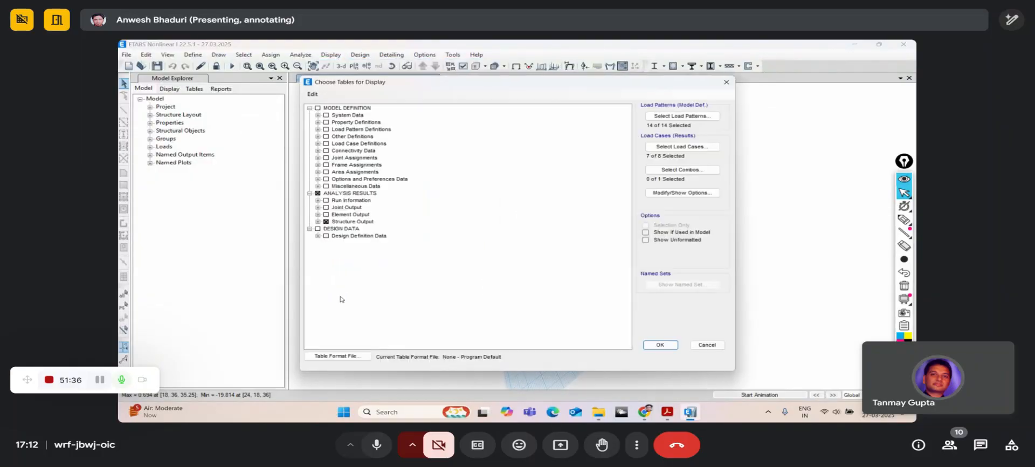
click(317, 222)
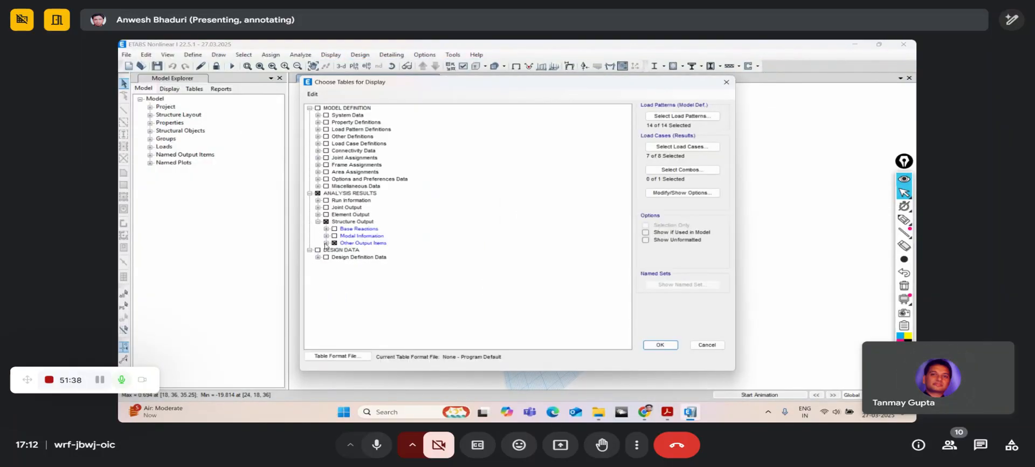
click(326, 243)
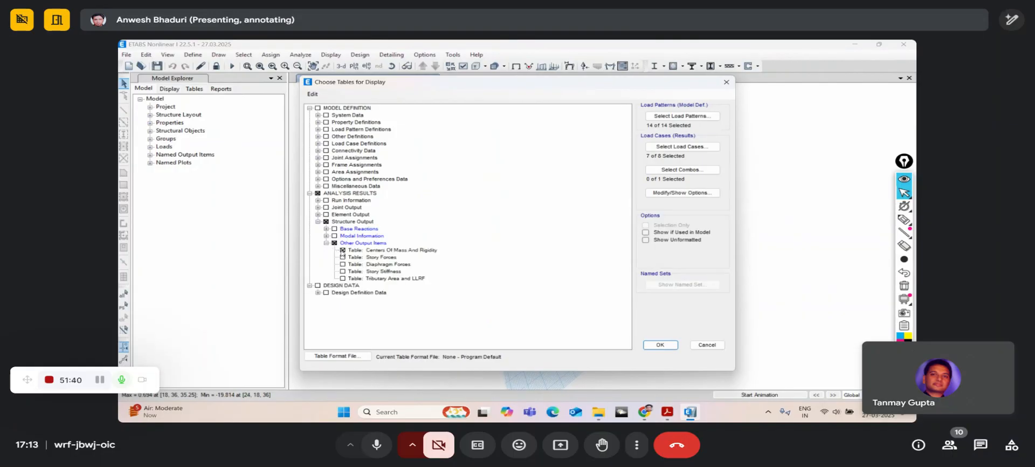
click(660, 345)
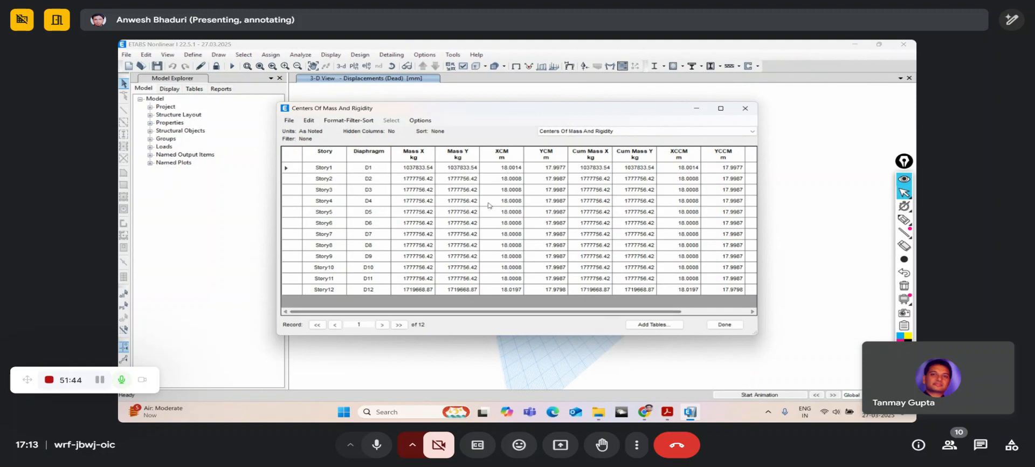
drag(559, 312, 674, 311)
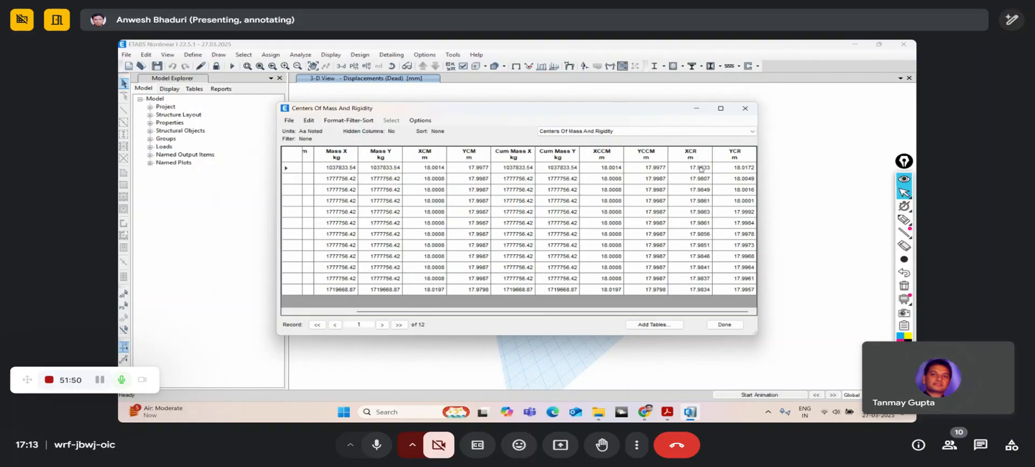
- Export the Centers Of Mass And Rigidity table to Excel, close the table, and bring up its worksheet in Book1 full size
click(289, 121)
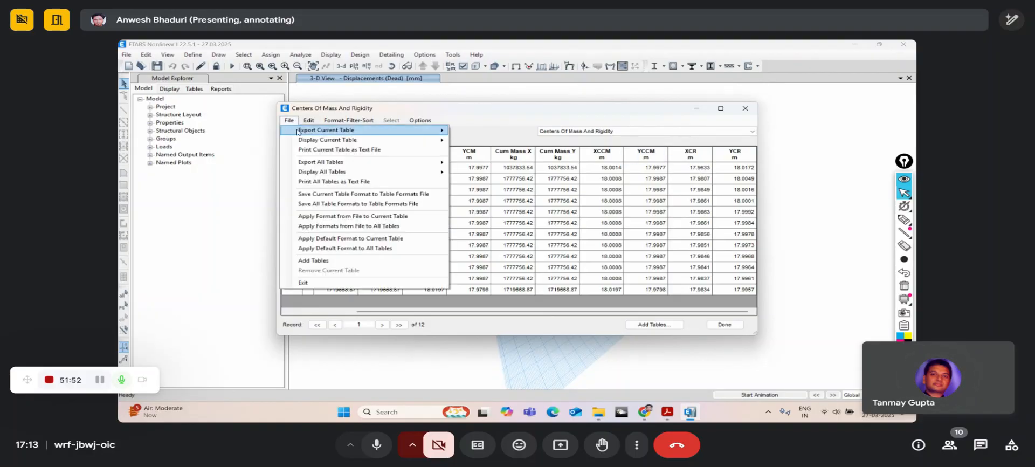
mouse_move(297, 131)
click(476, 132)
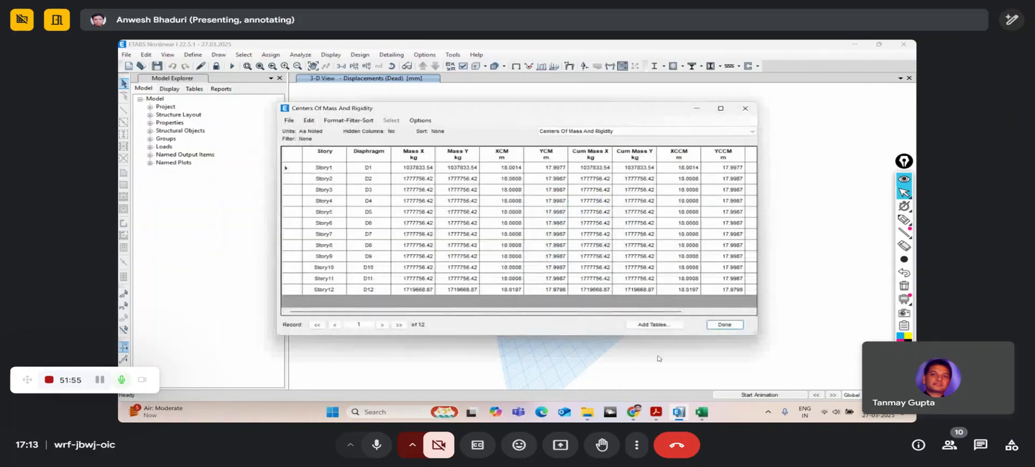
click(732, 326)
click(702, 413)
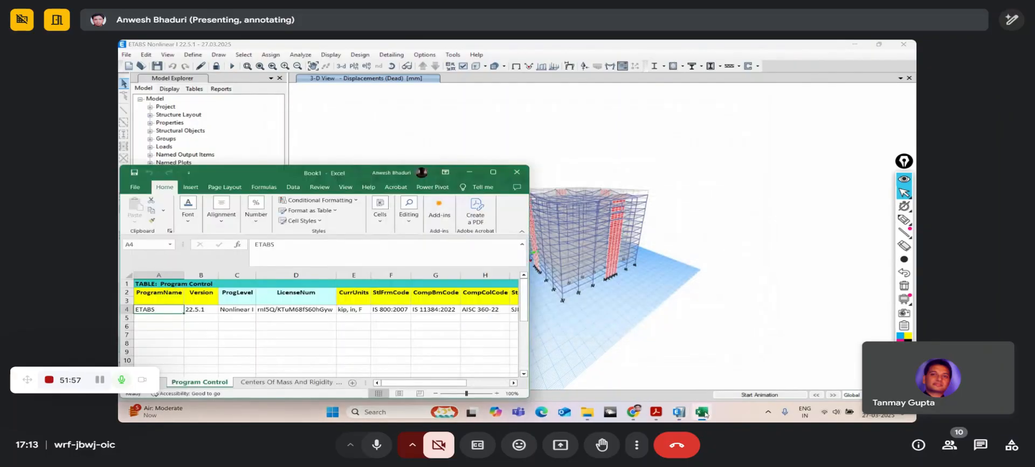
click(493, 171)
click(284, 385)
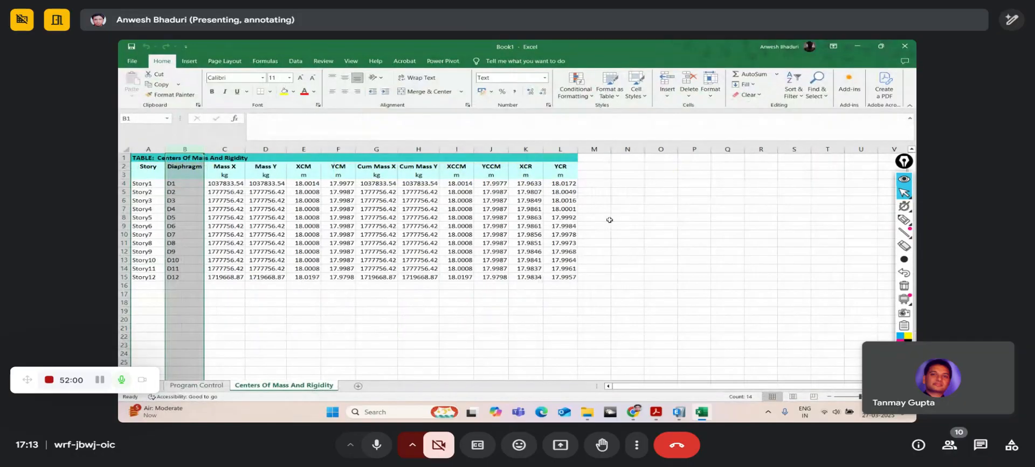
- Compute XCM minus XCR for Story1 in M4 with =E4-K4 and fill the formula down through Story12
click(597, 184)
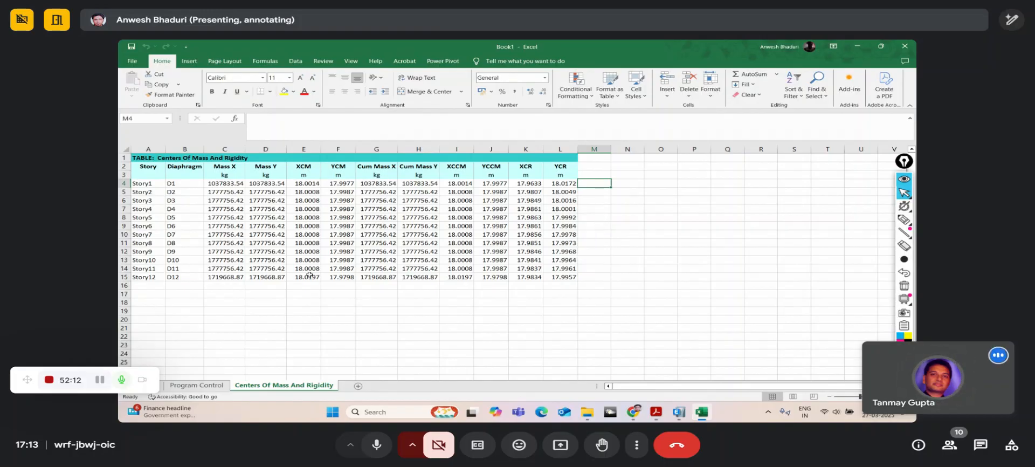
click(570, 132)
text(=)
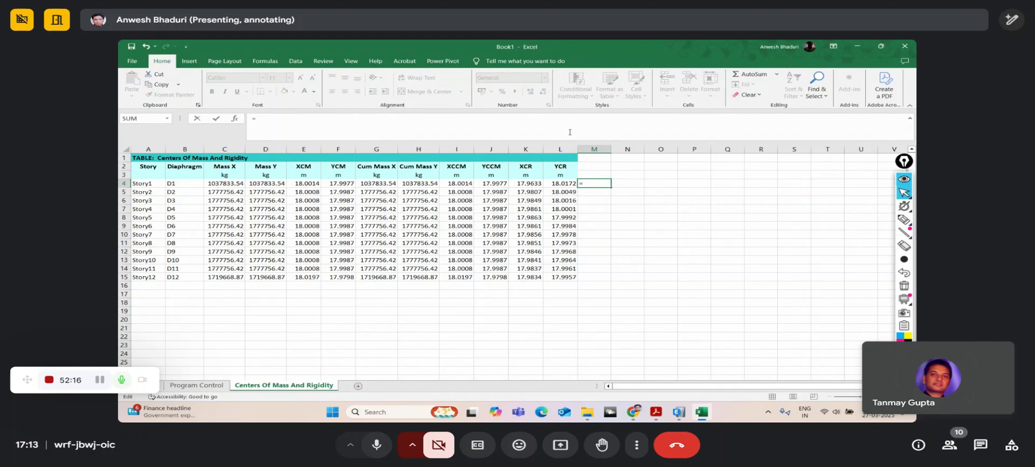
click(308, 183)
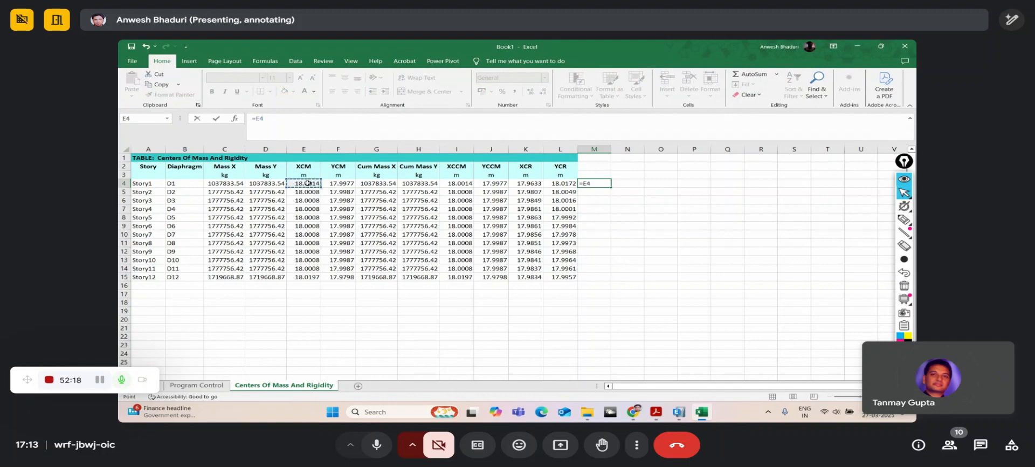
text(-)
click(537, 184)
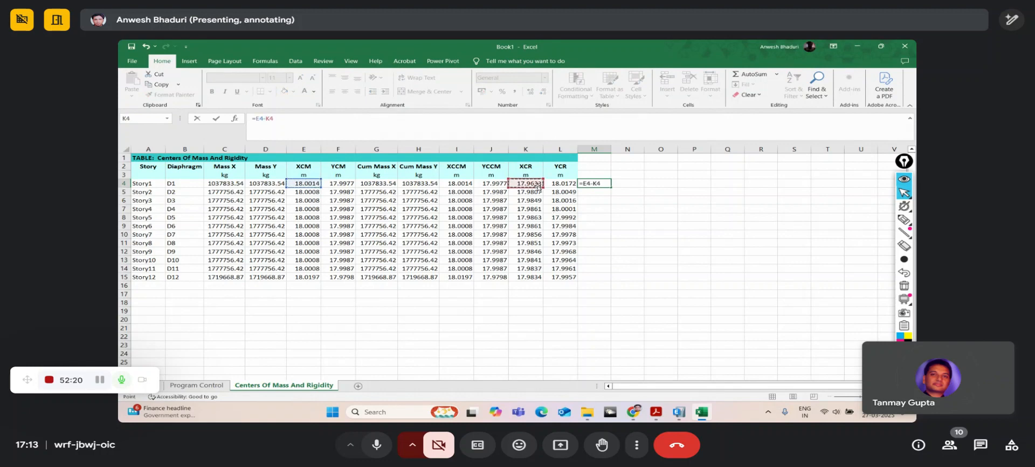
key(Return)
click(603, 184)
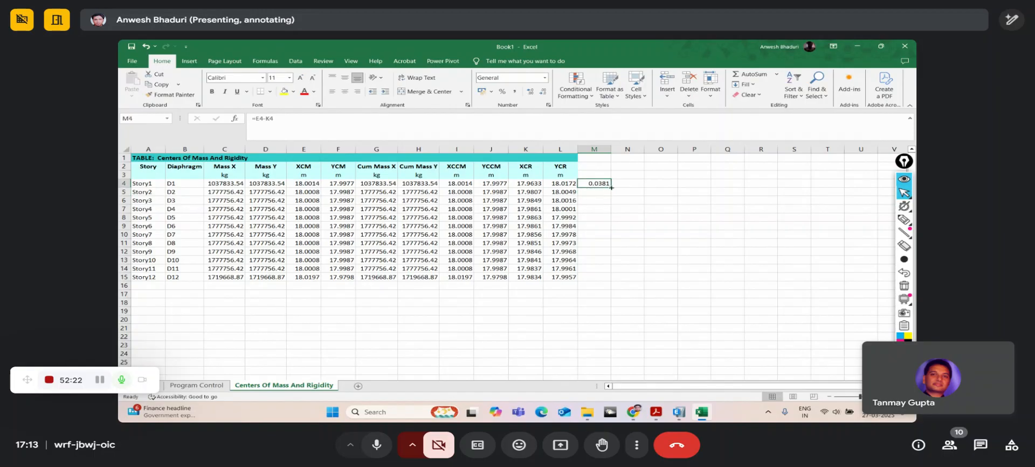
double_click(611, 187)
click(603, 210)
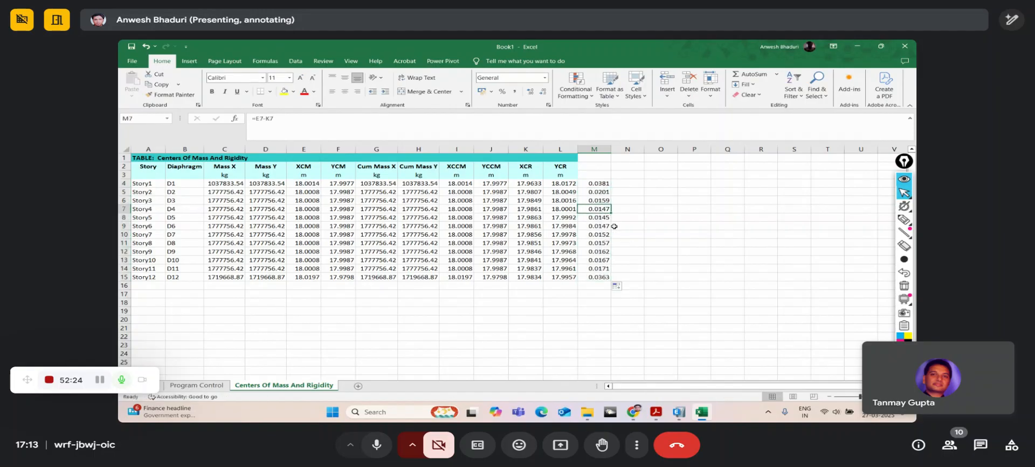
- Extend the difference formula to N4 for YCM minus YCR, fill it down through Story12, and check the formula
click(599, 183)
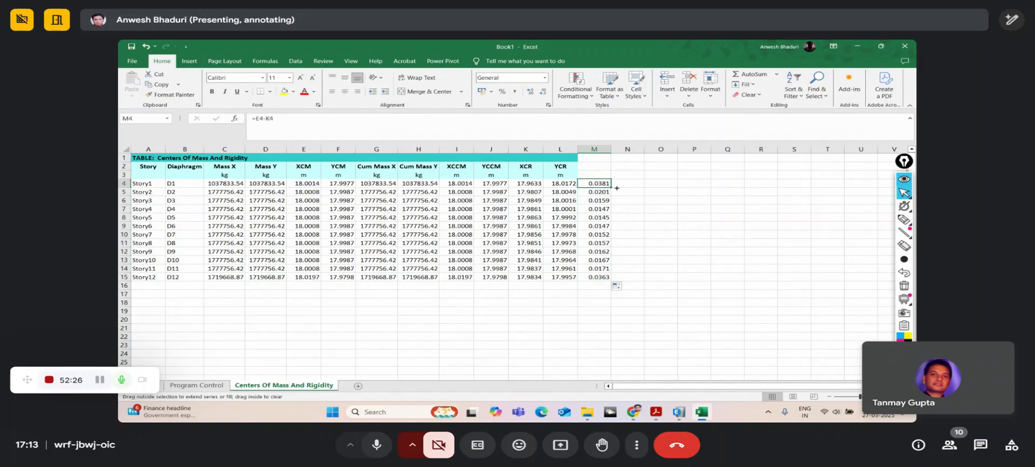
drag(628, 186, 628, 186)
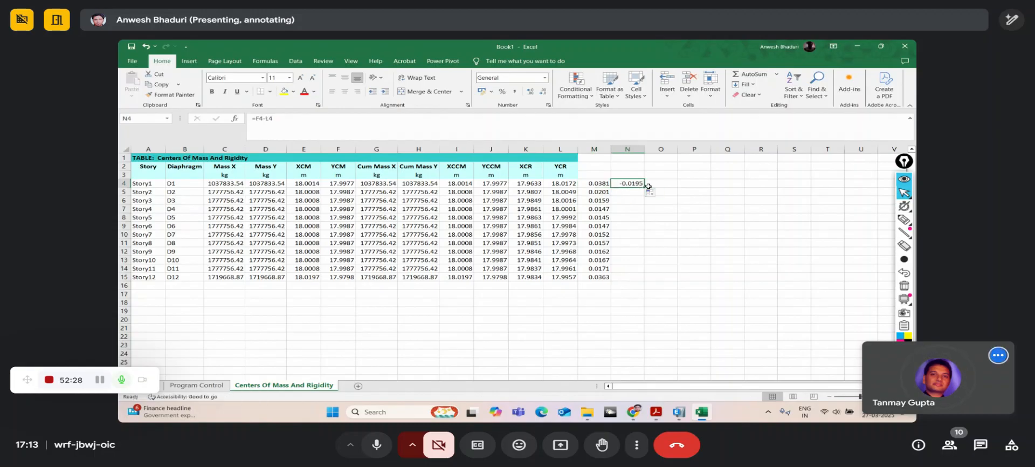
double_click(645, 186)
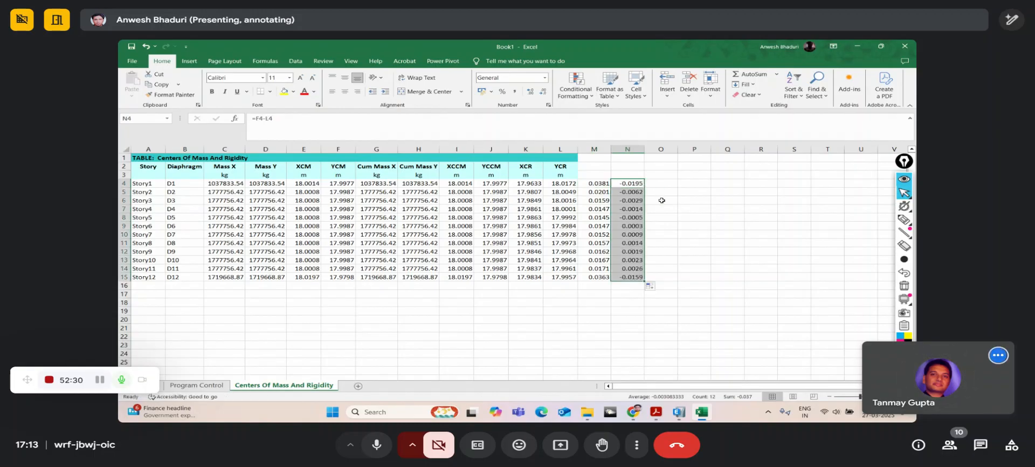
click(677, 214)
double_click(630, 186)
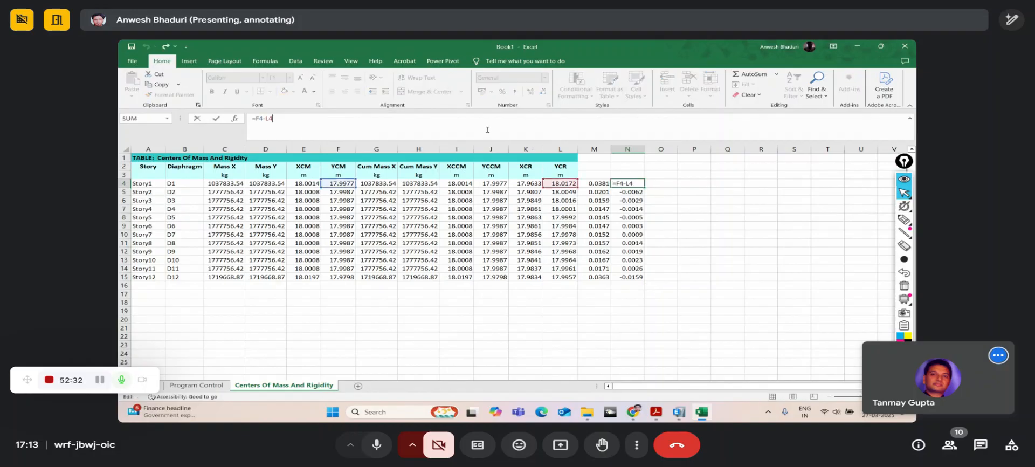
click(677, 266)
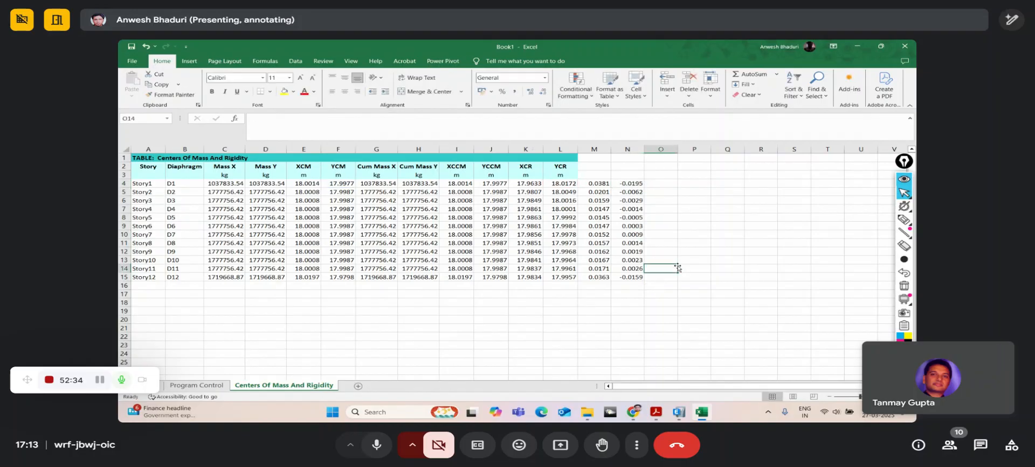
click(604, 184)
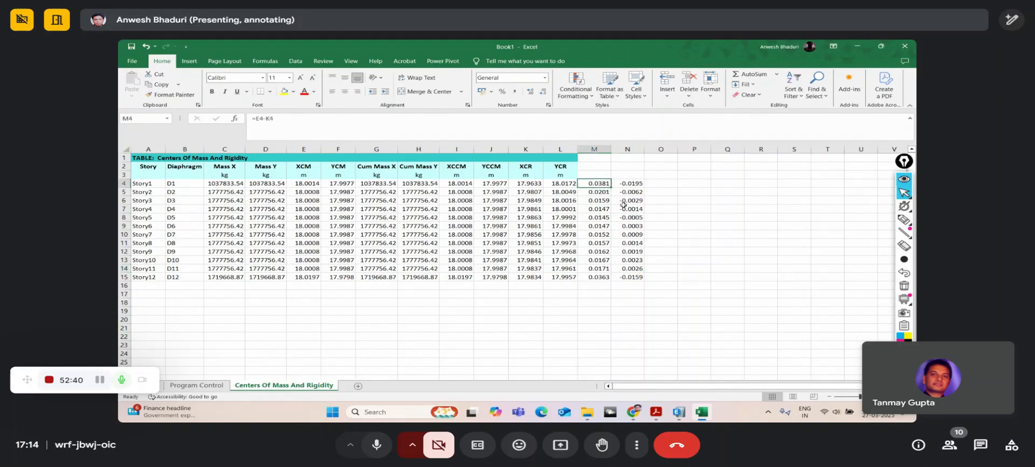
- Switch to ETABS and open the diaphragm eccentricity settings of the RSX response spectrum load case
click(679, 412)
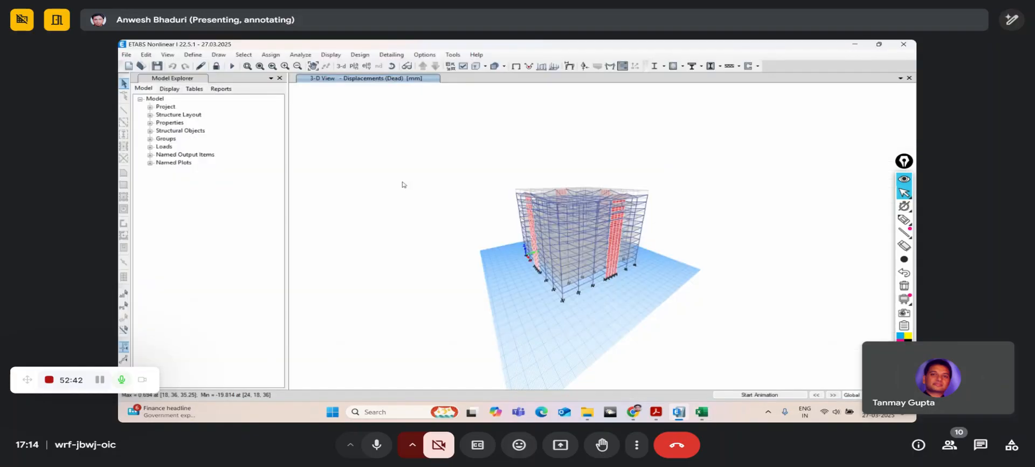
click(193, 55)
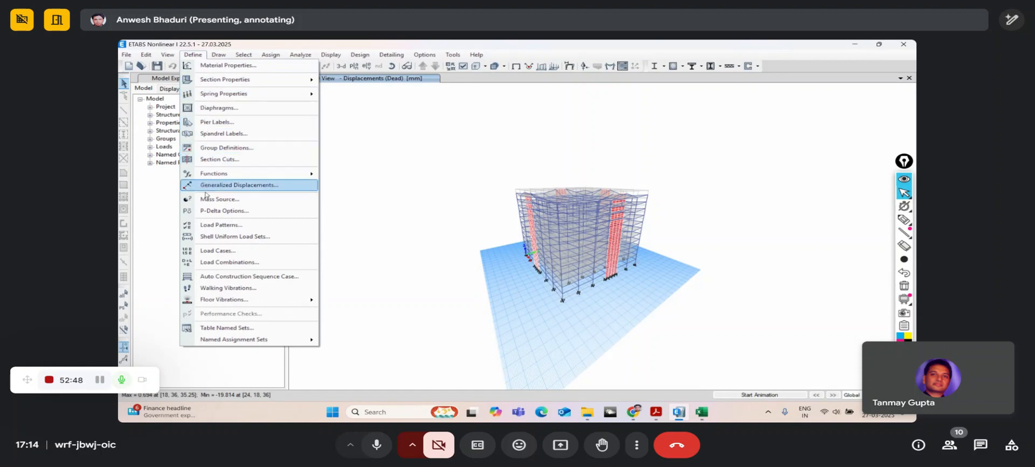
click(215, 251)
click(457, 246)
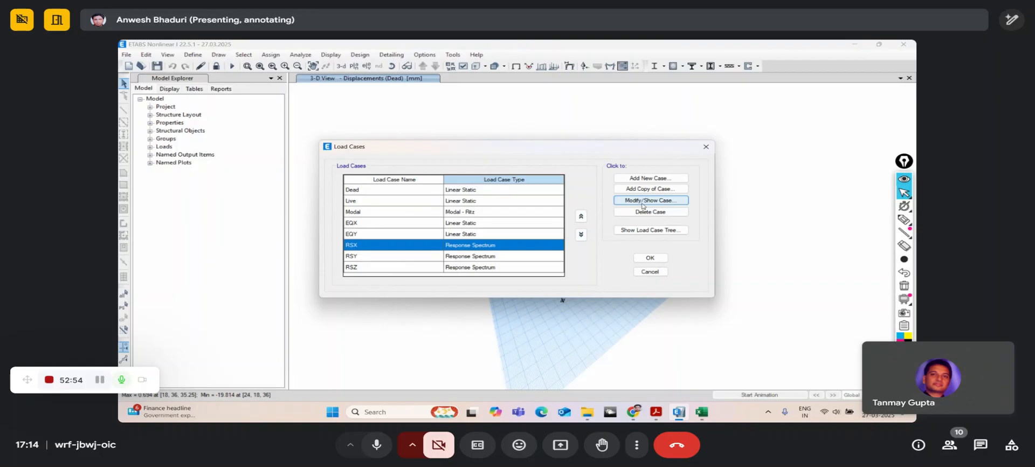
click(625, 201)
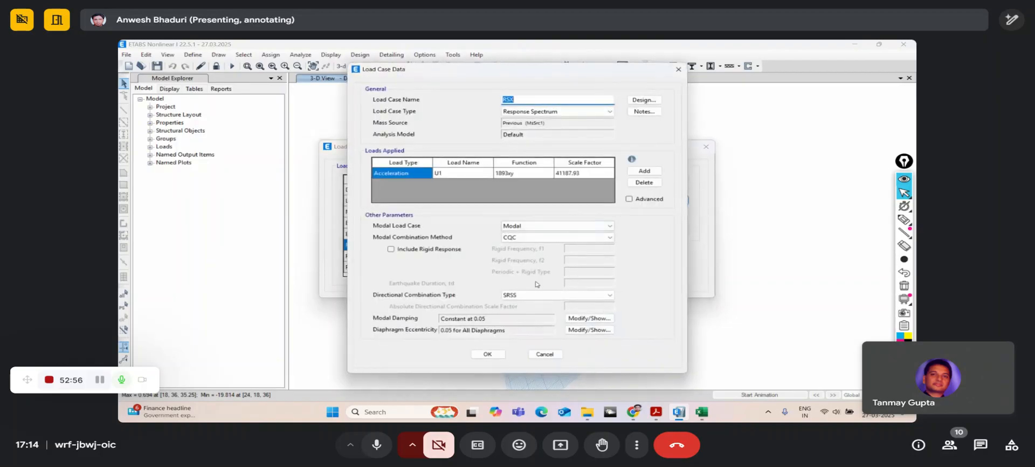
click(589, 330)
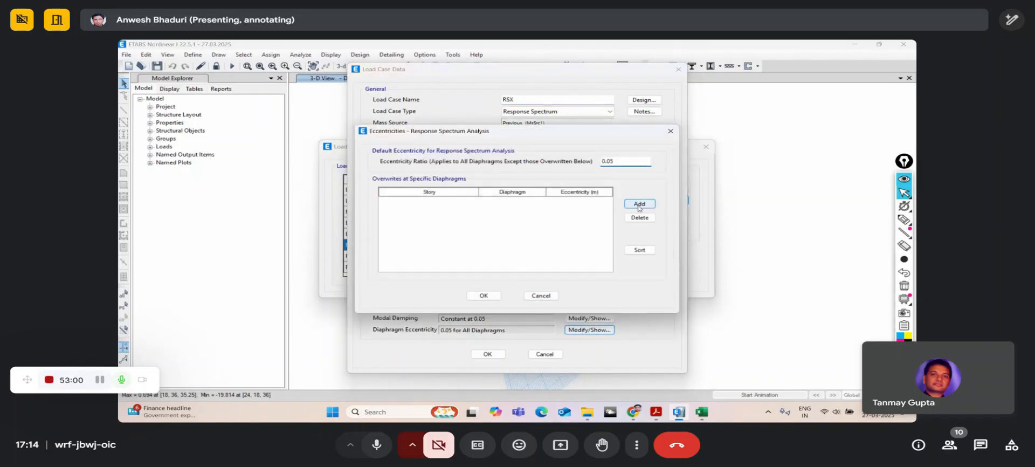
mouse_move(482, 133)
mouse_down()
mouse_move(631, 215)
mouse_move(469, 128)
mouse_up()
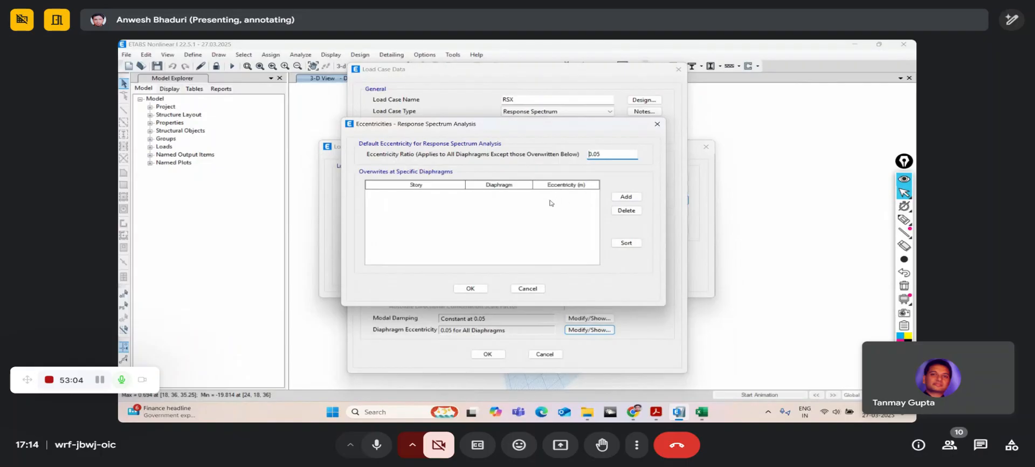
- Consult the center of mass and rigidity differences in the Excel workbook and return to the ETABS eccentricity settings
click(703, 413)
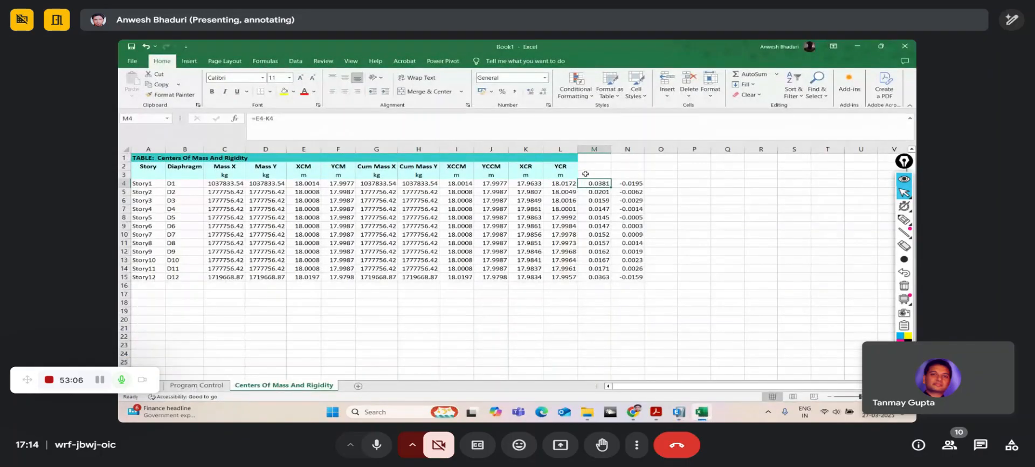
click(680, 413)
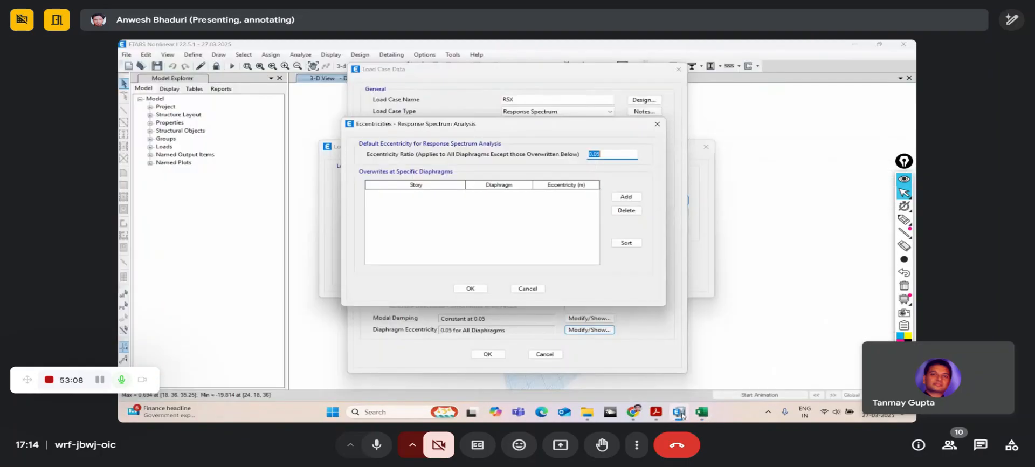
click(701, 412)
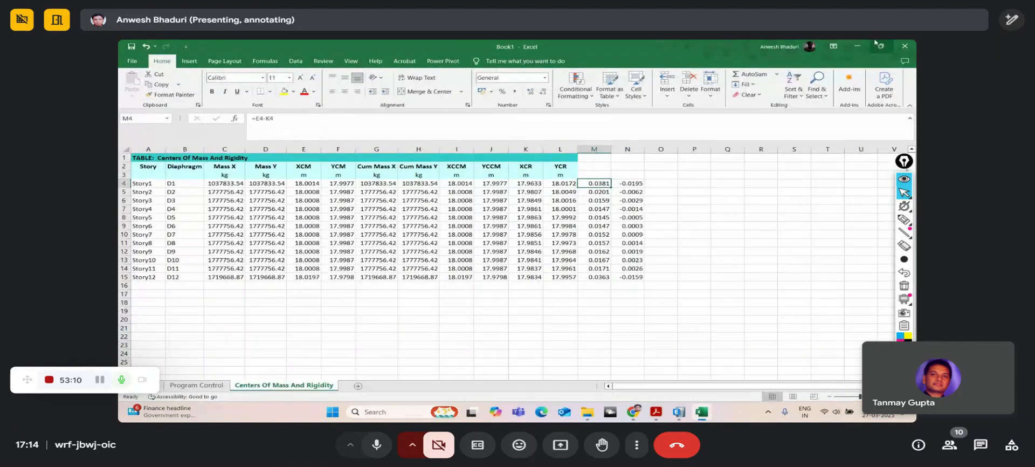
click(857, 46)
- Add eight diaphragm eccentricity overwrites, assign the second one to Story11, and try to apply the list
click(628, 197)
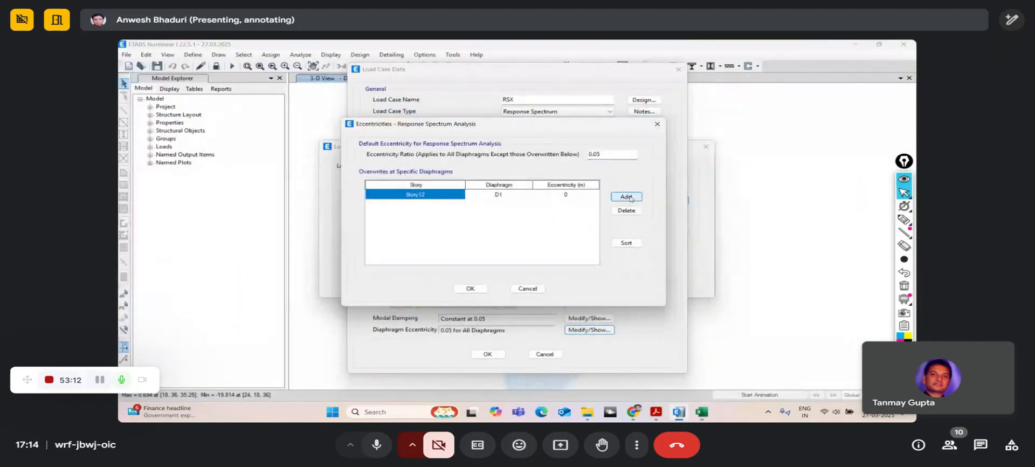
click(629, 198)
click(630, 197)
click(630, 197)
click(629, 197)
click(629, 197)
click(630, 197)
click(630, 197)
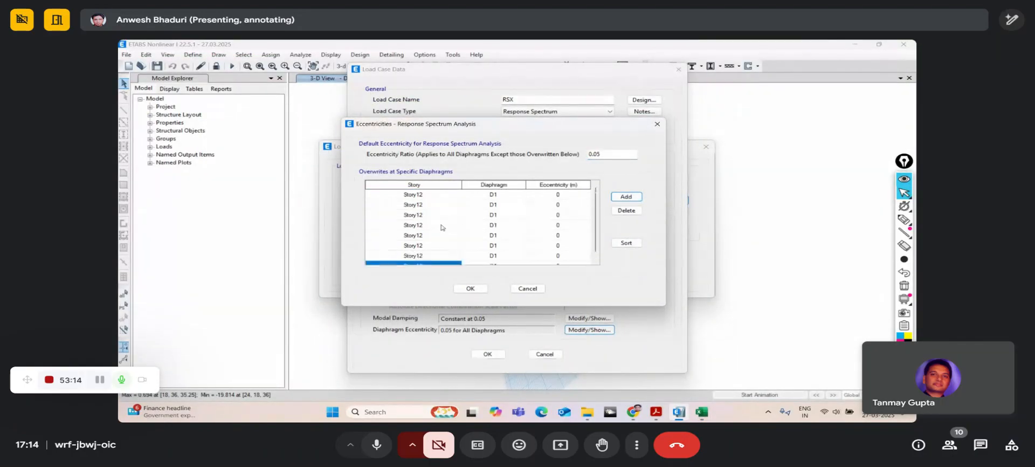
double_click(437, 204)
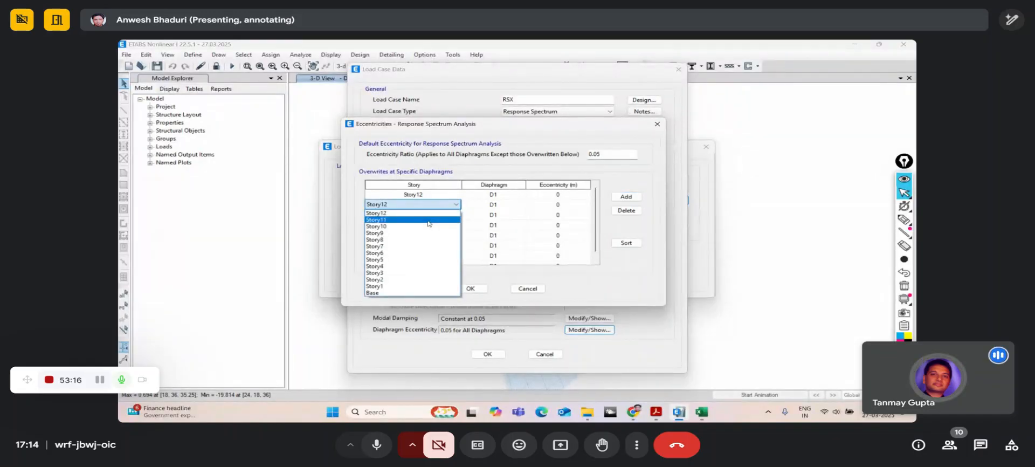
click(428, 221)
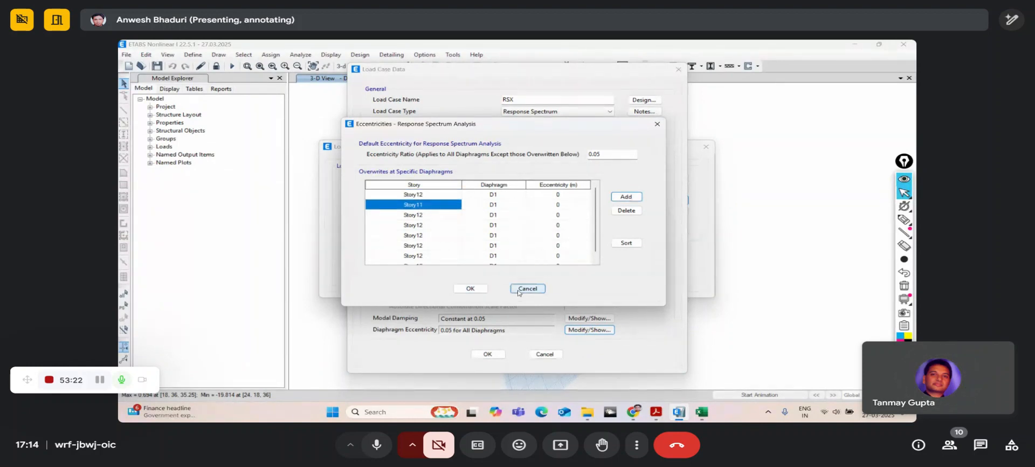
click(471, 293)
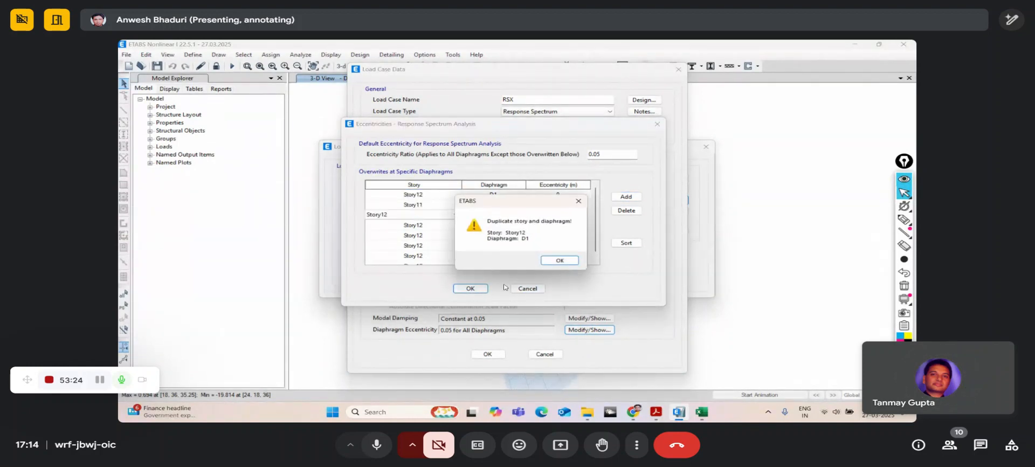
click(558, 261)
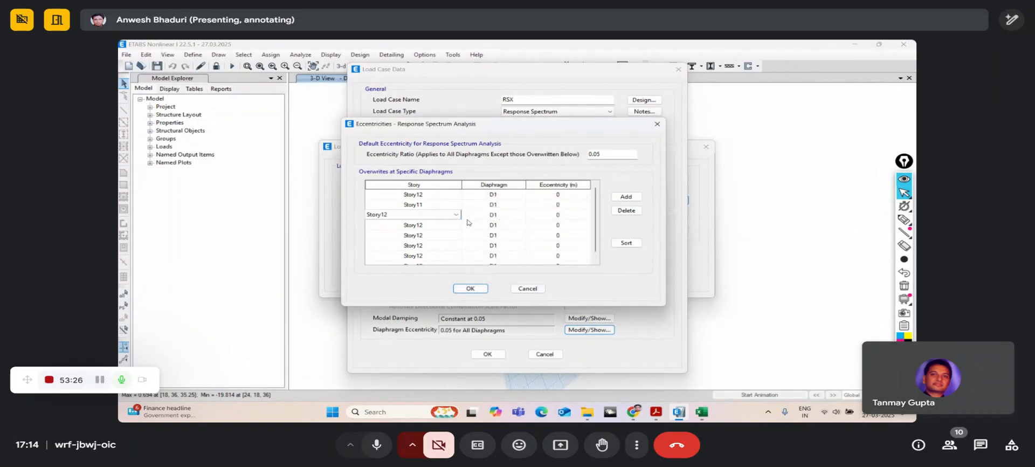
- Delete the surplus eccentricity overwrites, keeping a single one for Story12 and diaphragm D1
click(432, 207)
click(628, 214)
click(628, 214)
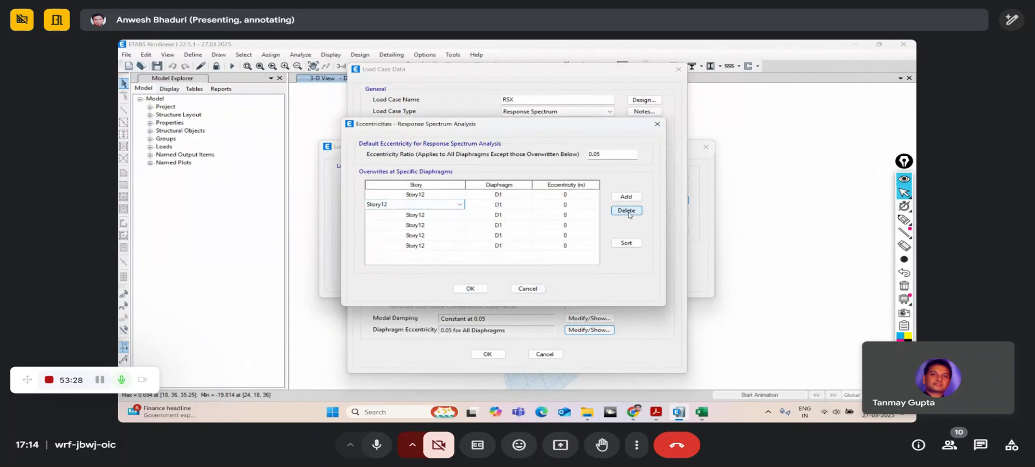
click(628, 214)
click(628, 214)
click(628, 215)
click(628, 214)
click(628, 214)
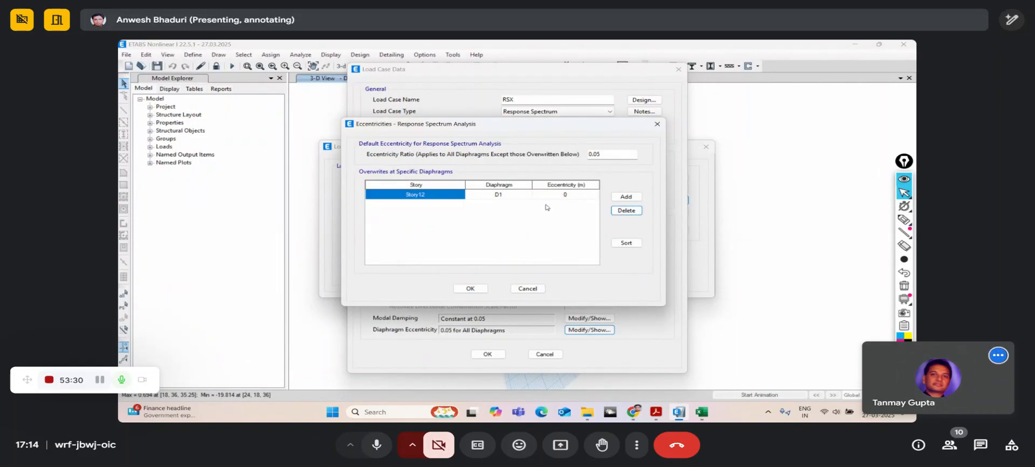
- Set the Story12 D1 eccentricity overwrite to 1 m, review it, and discard the RSX load case changes
click(587, 197)
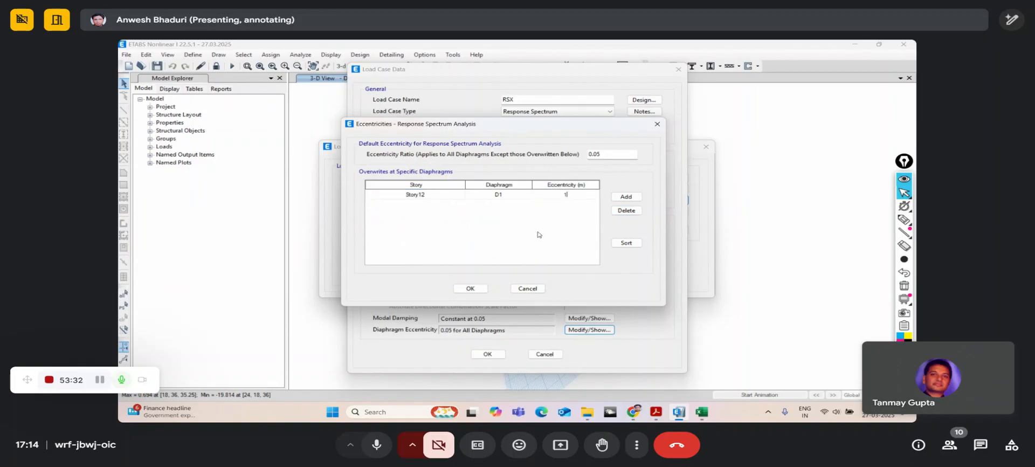
click(482, 288)
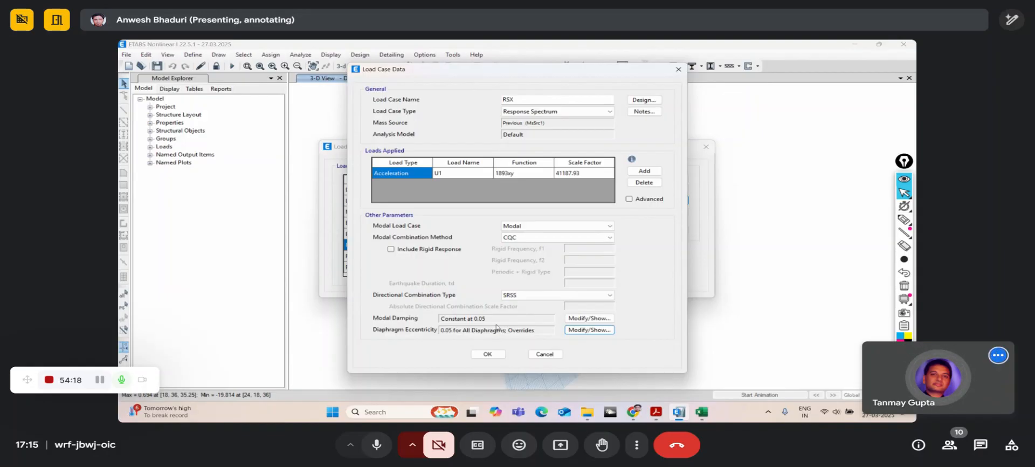
click(570, 330)
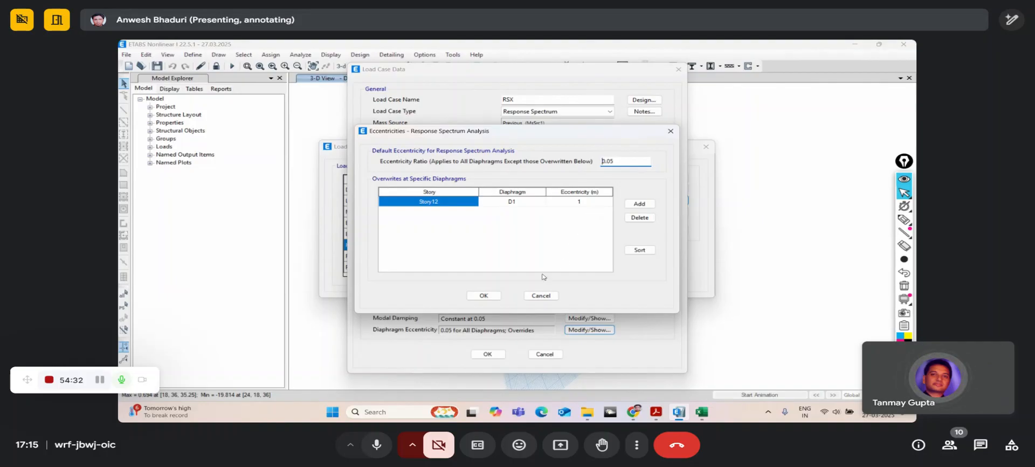
click(489, 296)
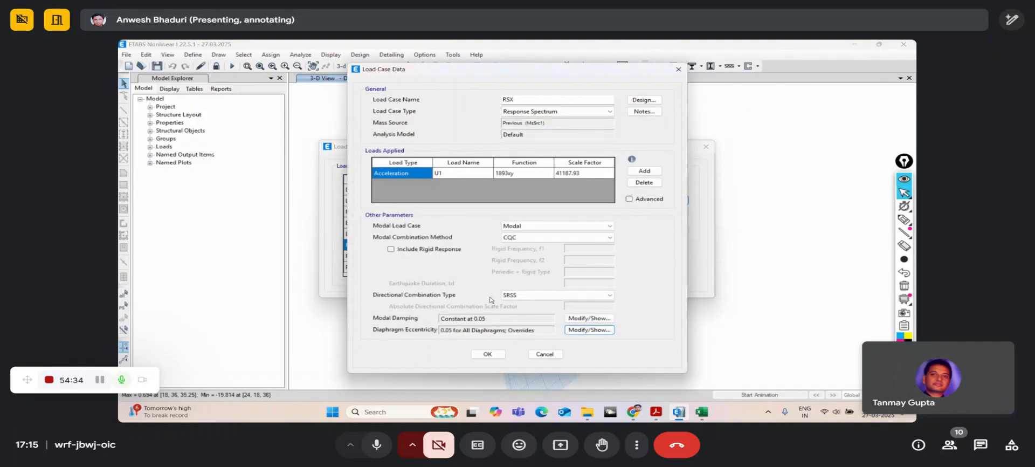
click(545, 354)
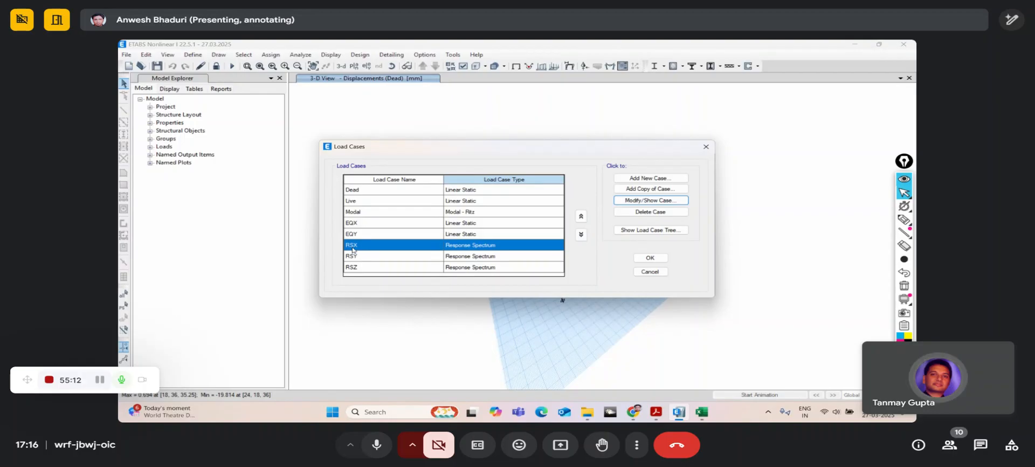
- Reopen the RSX load case and add an acceleration load in direction U2 with the 1893xy function
click(631, 201)
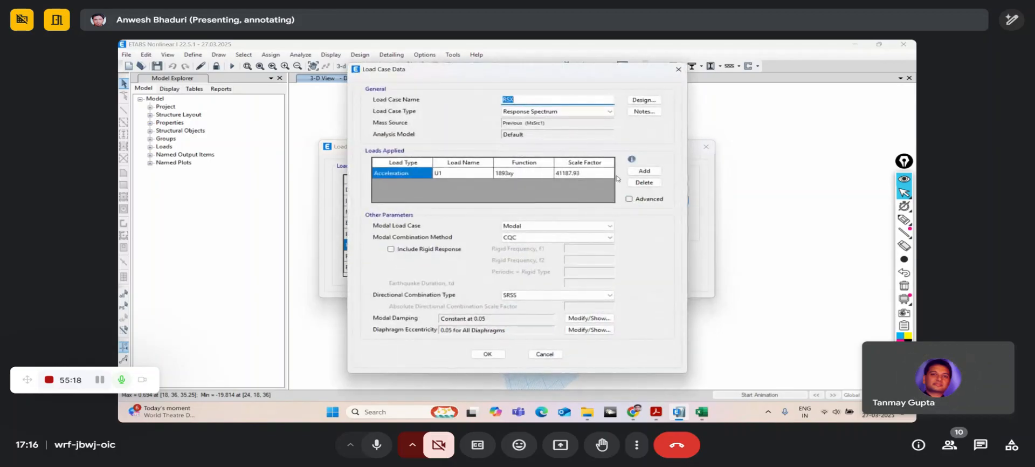
click(639, 171)
click(451, 185)
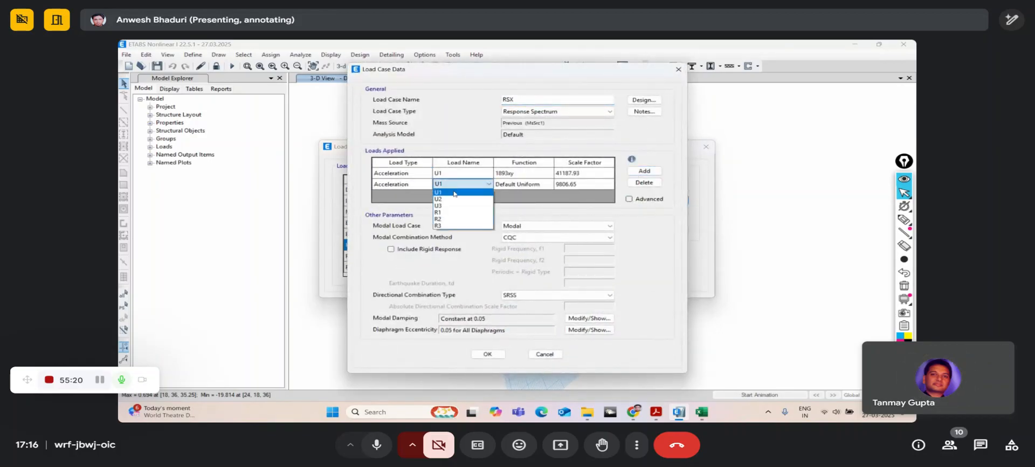
click(452, 198)
click(521, 184)
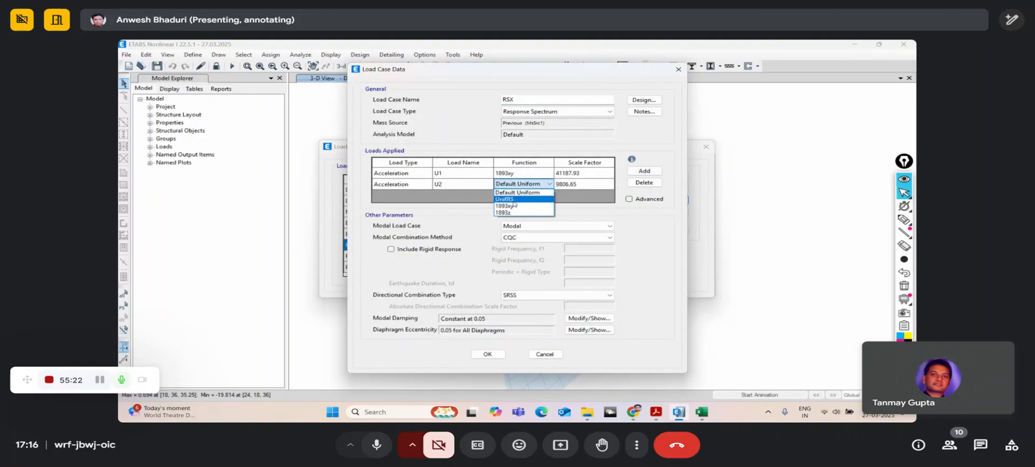
click(506, 206)
- Set the U2 load's scale factor to 41187.93*0.3, reusing the U1 scale factor
click(596, 186)
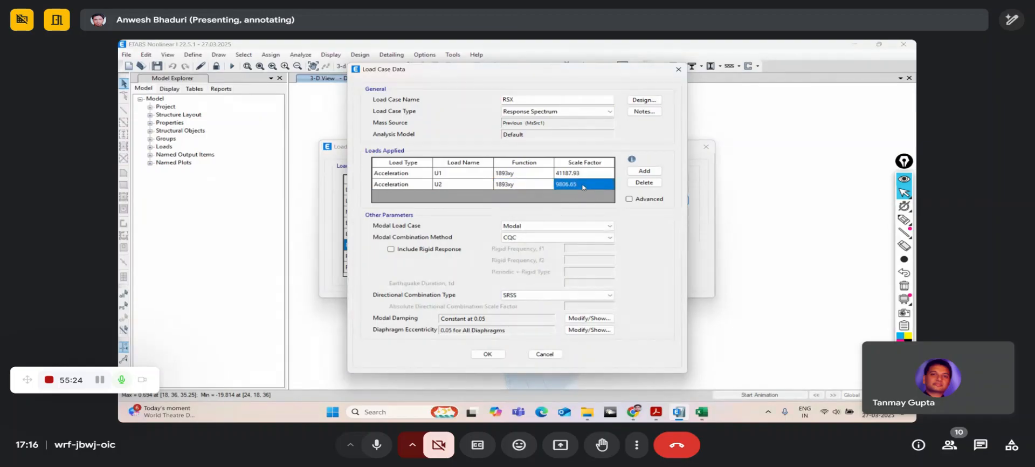
click(582, 187)
drag(583, 185, 554, 184)
click(589, 176)
click(583, 172)
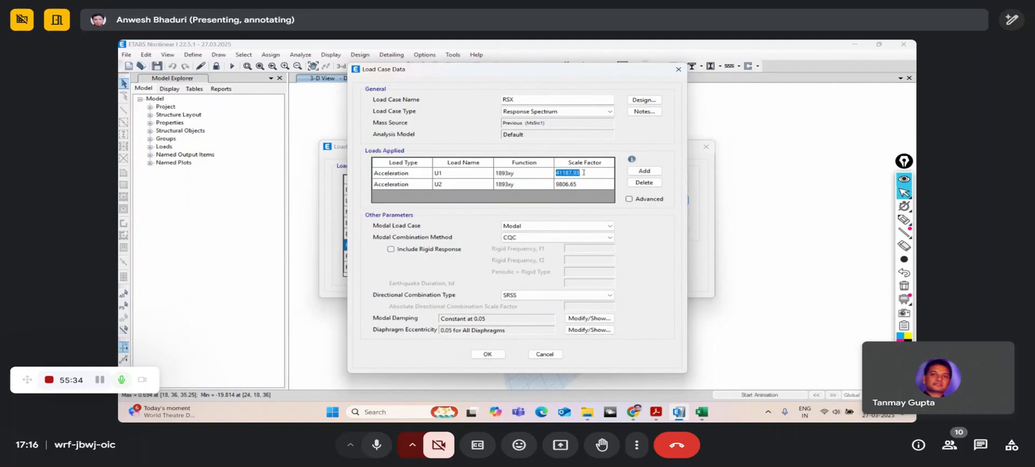
text(41187.93)
text(*0.3)
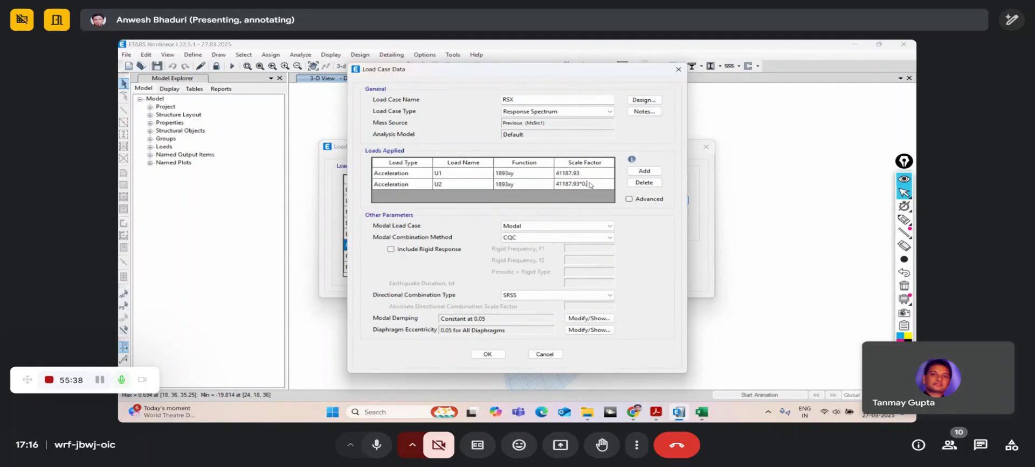
key(Return)
- Add a third acceleration load to RSX in direction U3 with the 1893z function
click(644, 171)
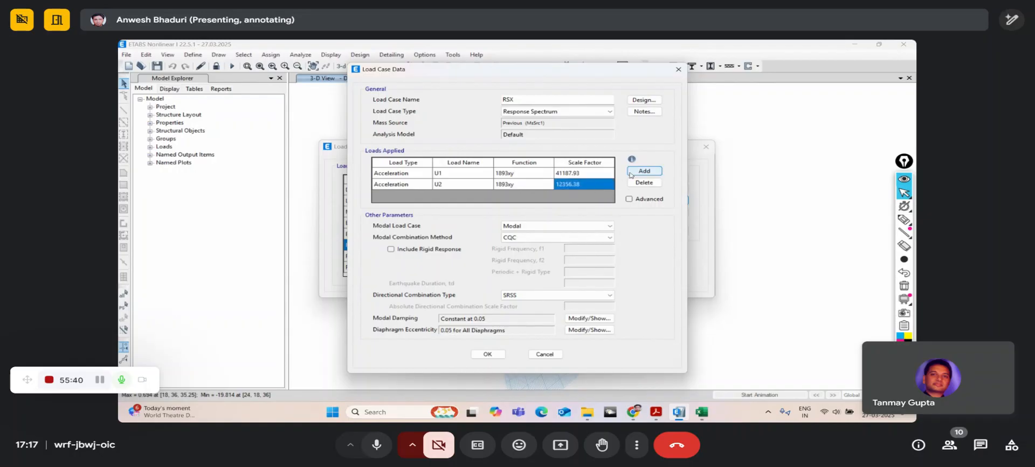
click(471, 195)
click(472, 195)
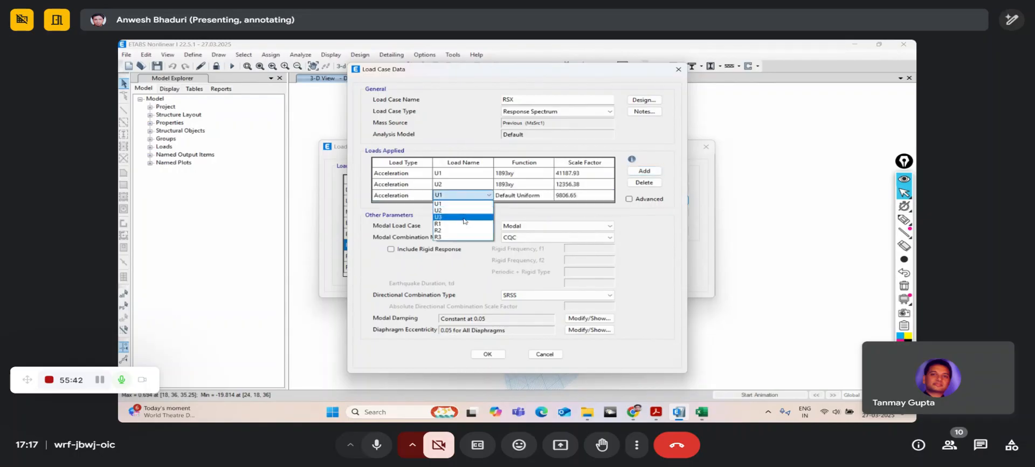
click(466, 217)
click(515, 195)
click(515, 195)
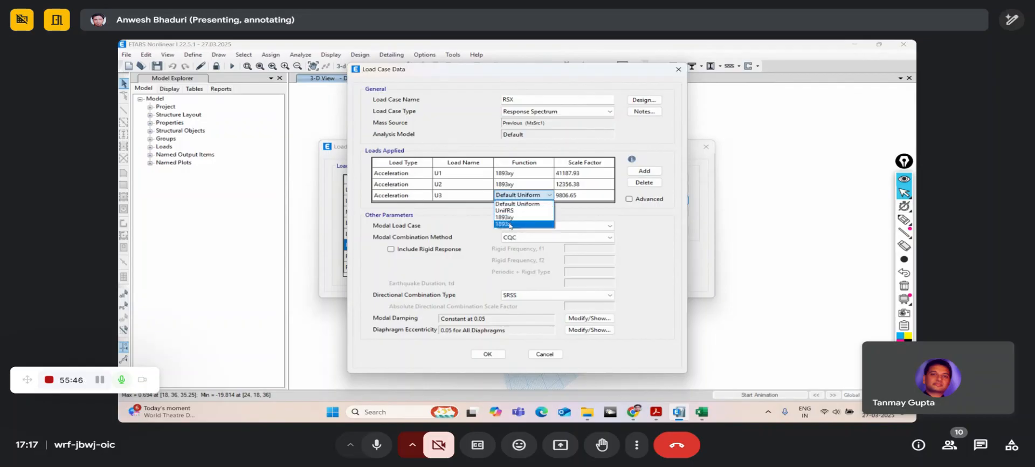
click(510, 224)
click(581, 199)
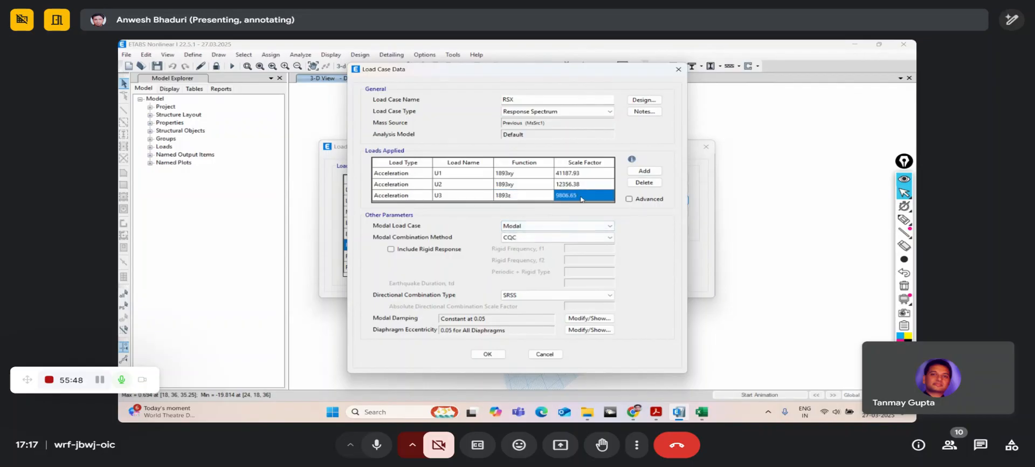
click(581, 198)
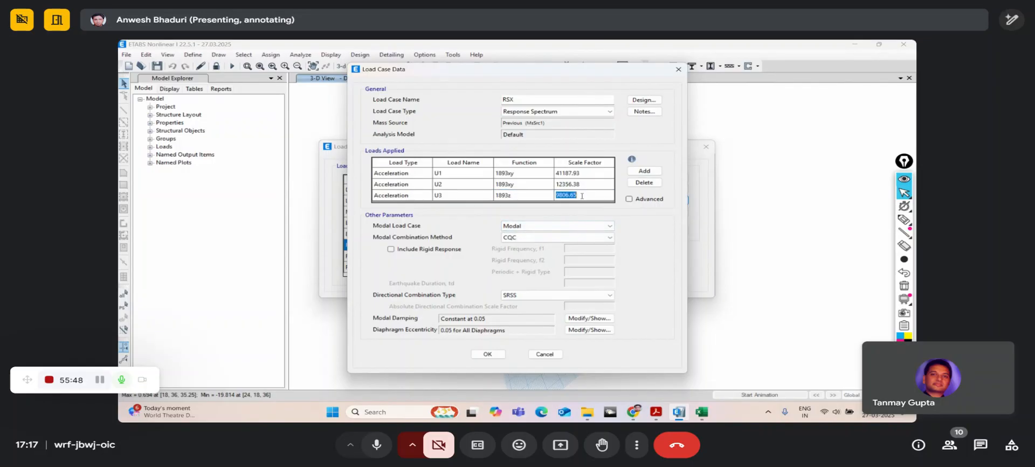
- Show the advanced load parameters and examine the functions, scale factors and coordinate systems of the applied loads
click(635, 199)
scroll(574, 189, down, 1)
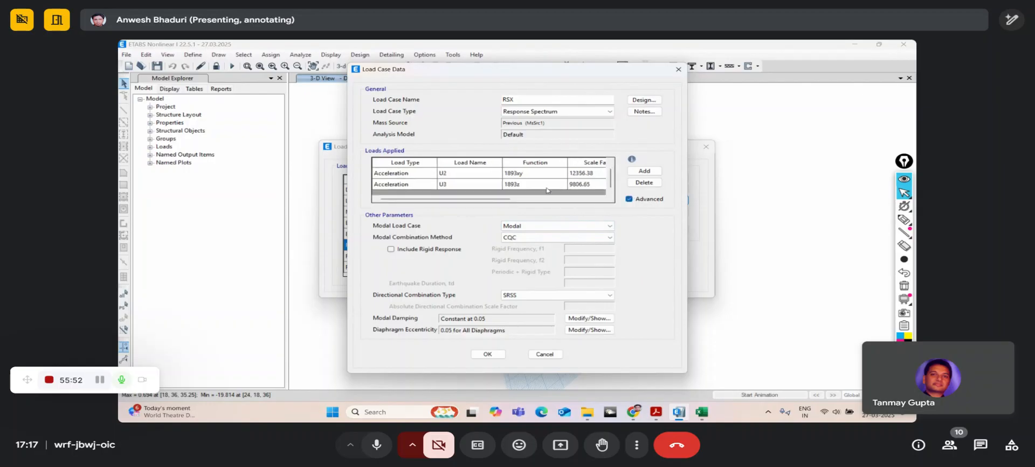
scroll(548, 190, up, 1)
drag(500, 201, 457, 203)
scroll(576, 199, down, 1)
scroll(459, 194, up, 1)
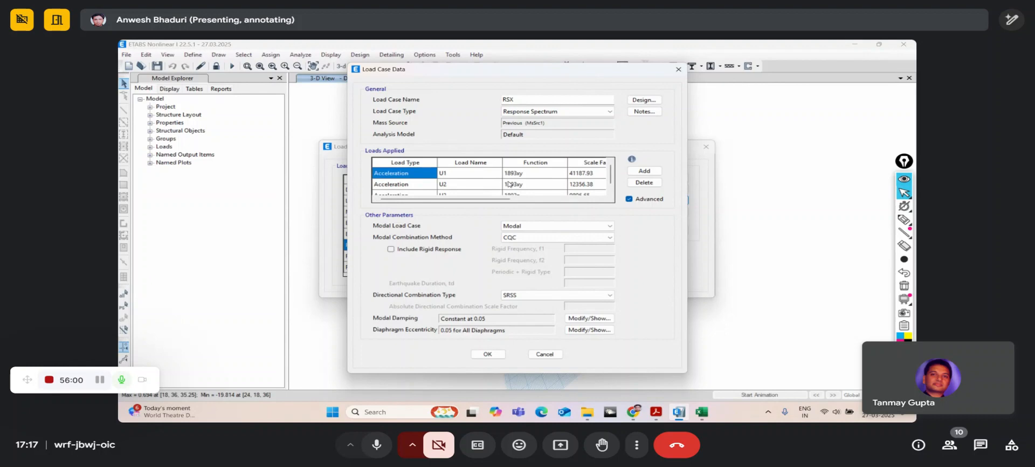
drag(506, 203, 532, 203)
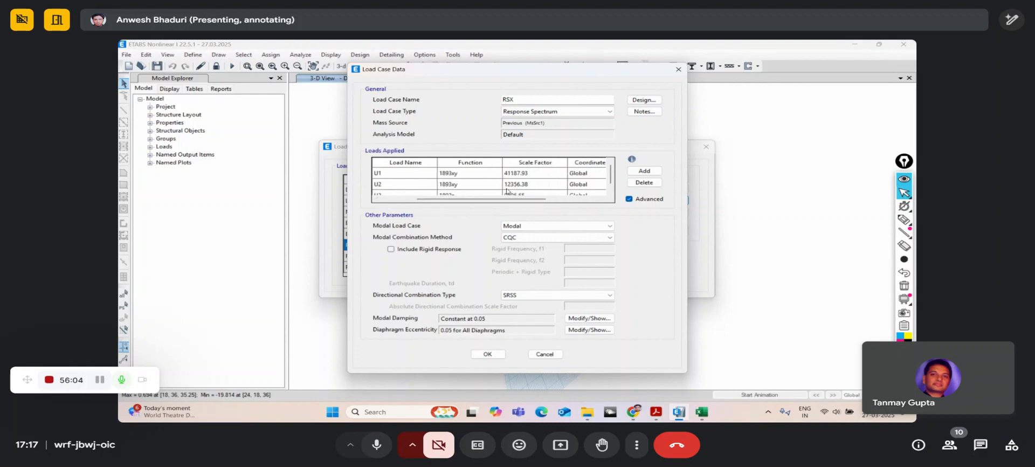
click(507, 188)
double_click(507, 187)
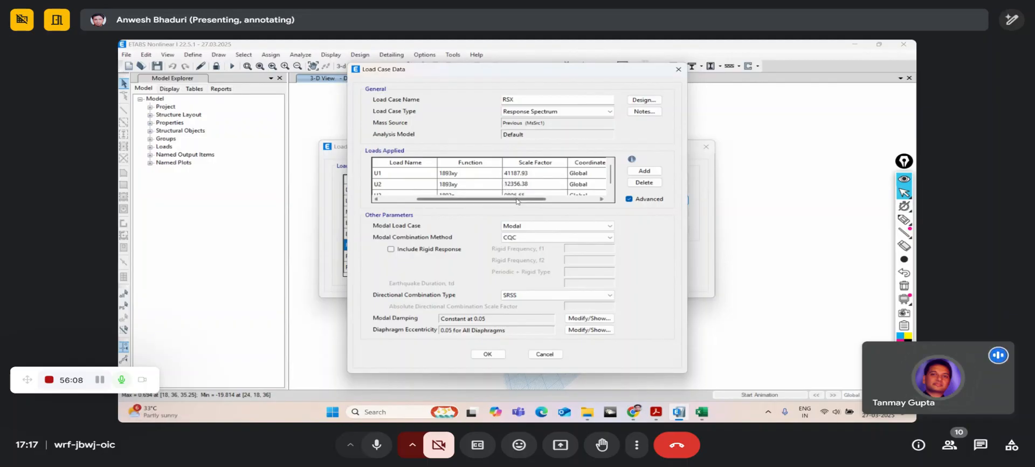
drag(517, 201, 479, 198)
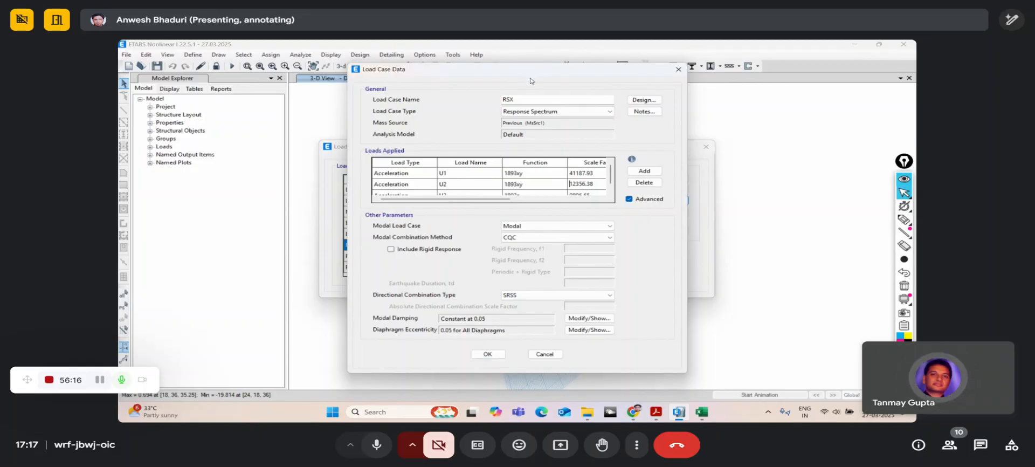
- Rename the RSX load case as RSX(X+Y+Z) and save its definition
click(530, 102)
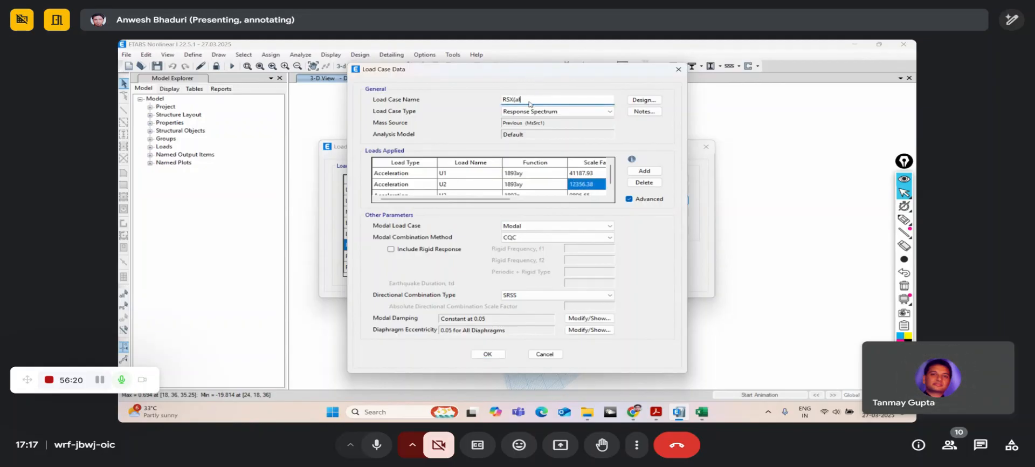
key(BackSpace)
key(BackSpace)
key(BackSpace)
text(X+)
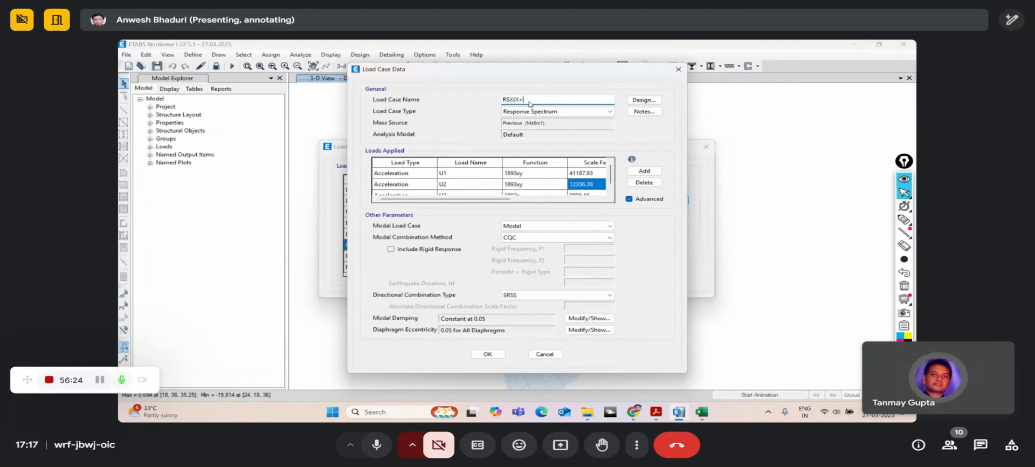
text(Y+Z))
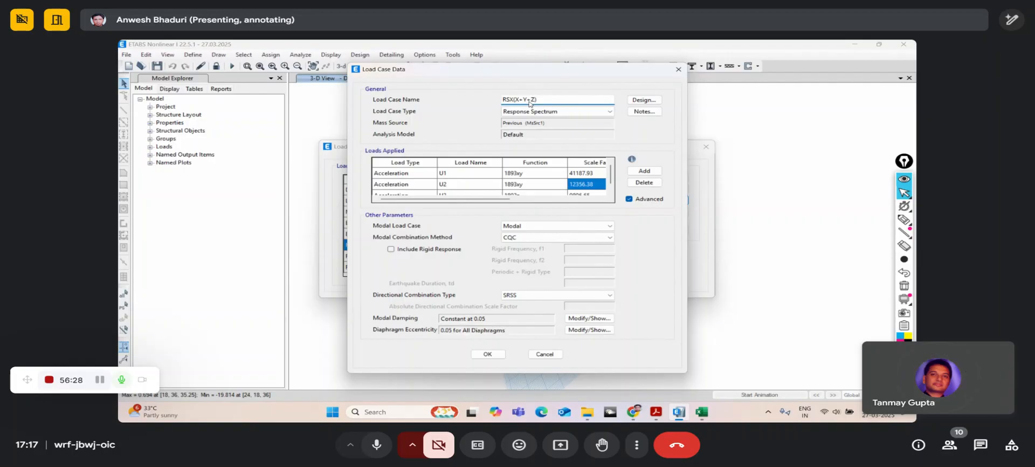
click(491, 355)
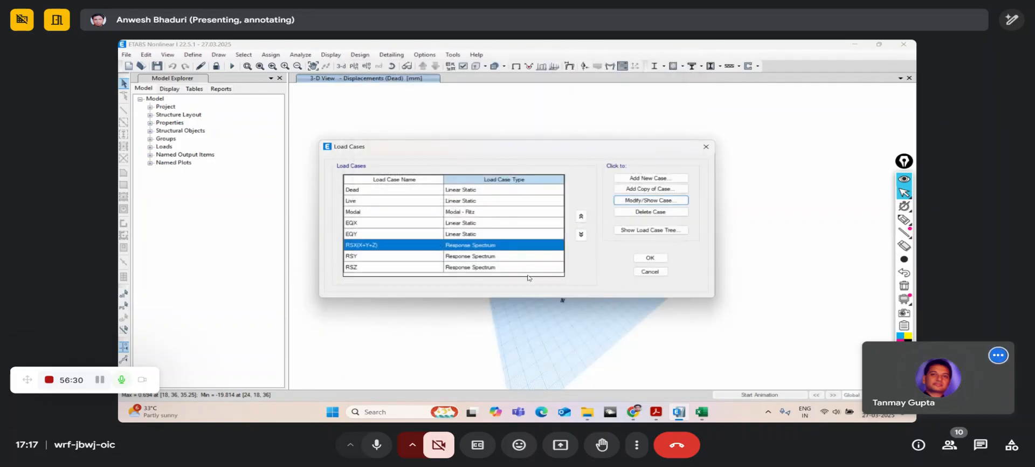
- Create a copy of the RSX(X+Y+Z) load case and name it RSX(X-Y+Z)
click(636, 189)
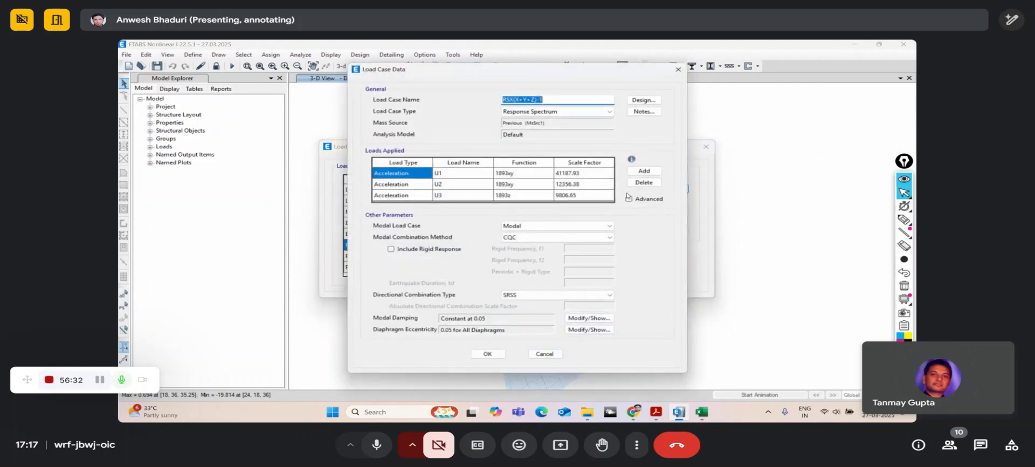
click(561, 100)
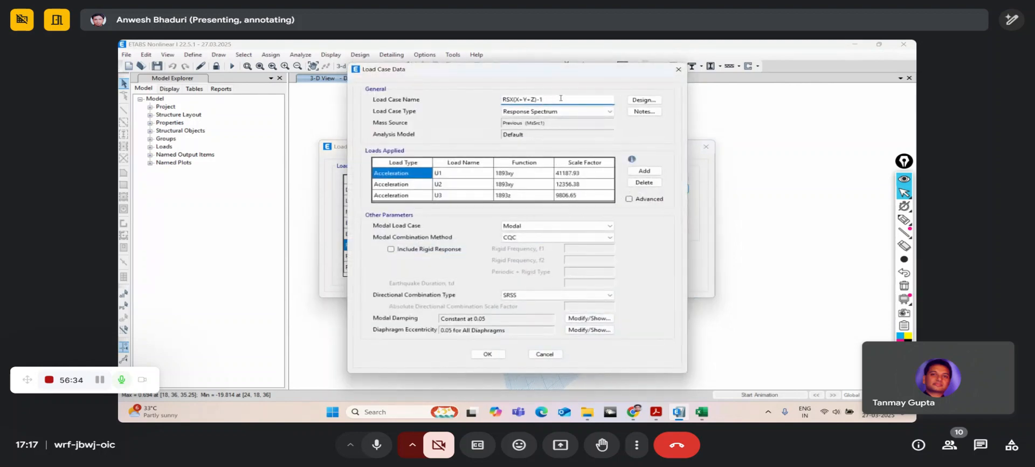
key(BackSpace)
click(523, 99)
key(BackSpace)
text(-)
- Make the U2 scale factor of the copied load case negative, -12356.38, and save its definition
click(560, 186)
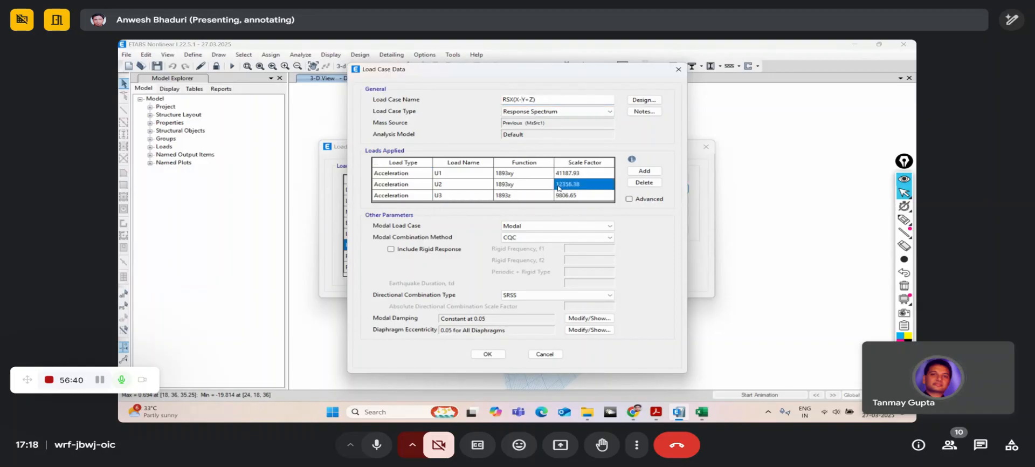
click(559, 185)
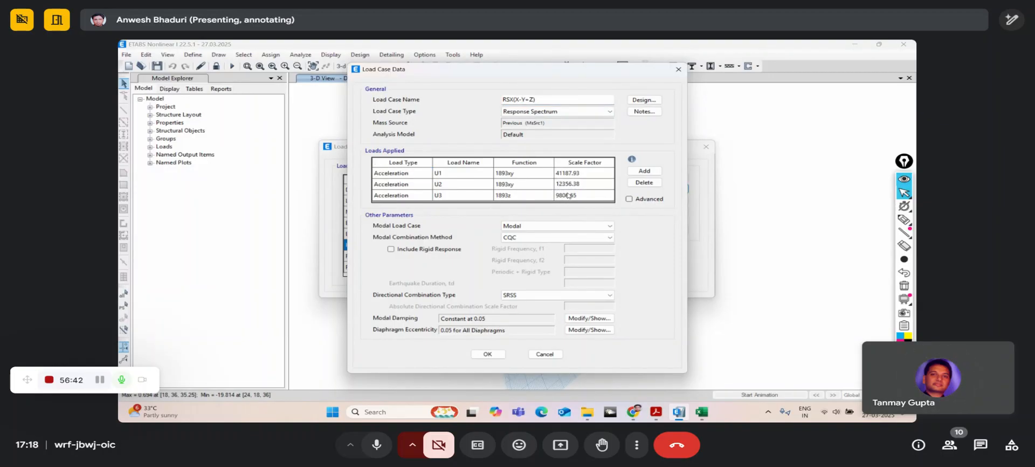
text(-)
click(489, 354)
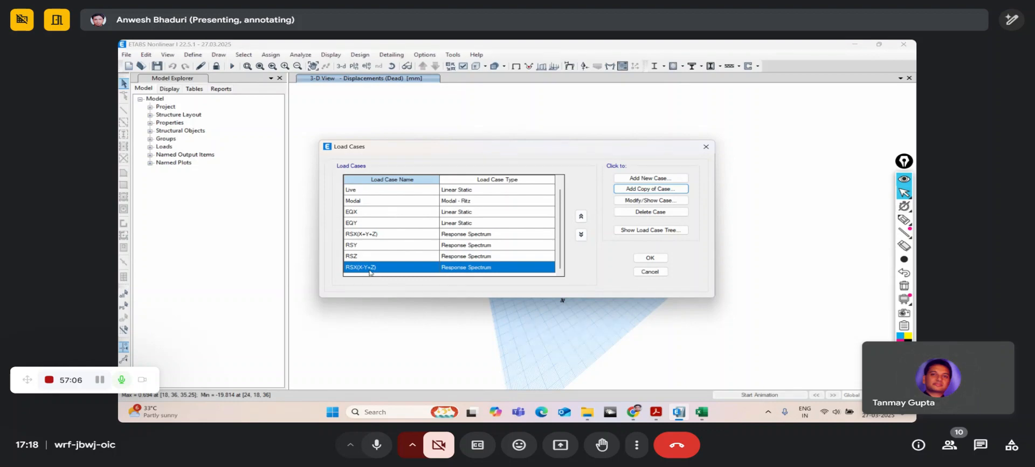
- Accept the load case changes with deletion of the affected results, and unlock the model for editing
click(650, 259)
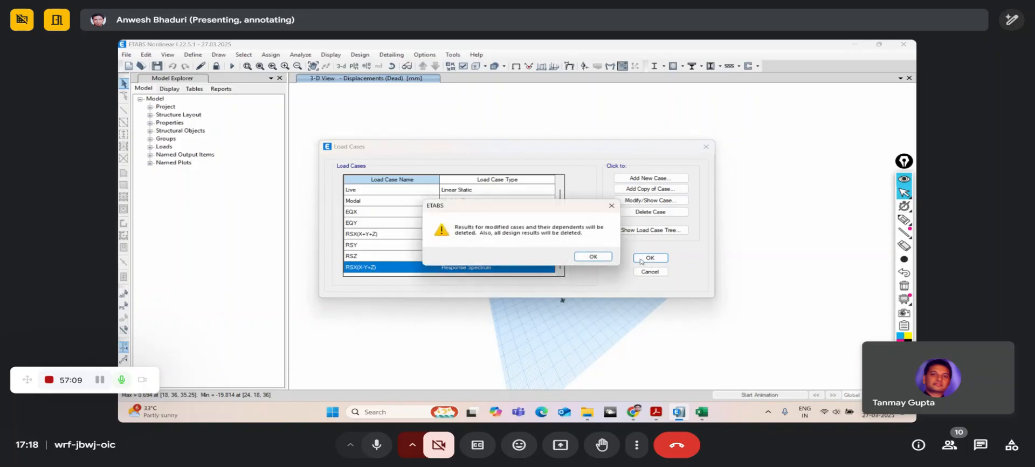
click(588, 258)
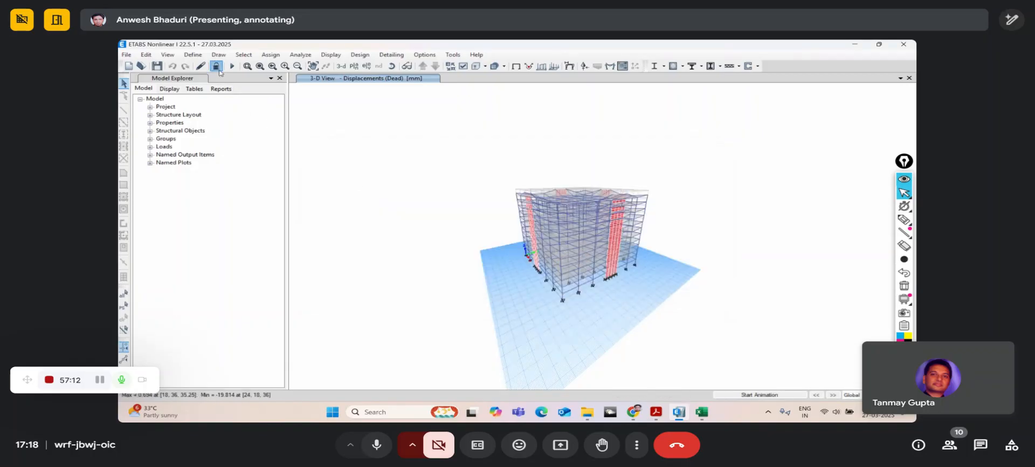
click(217, 66)
click(528, 256)
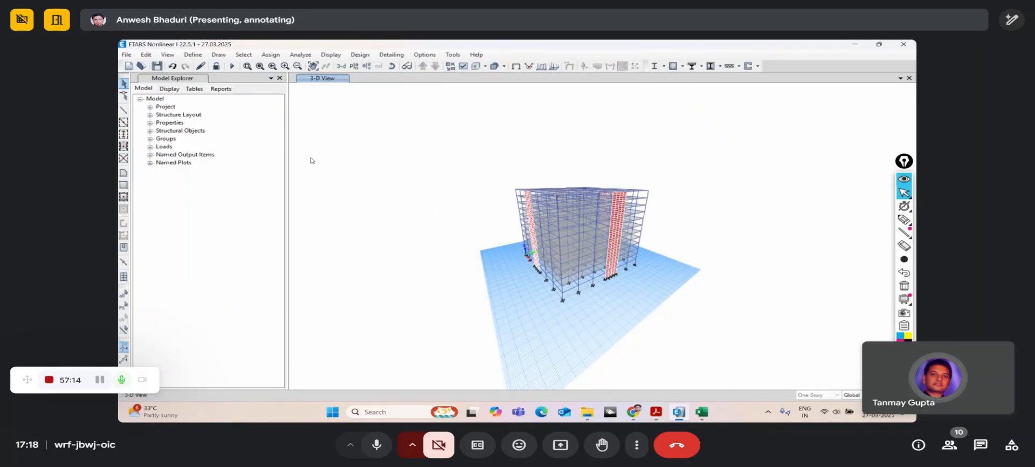
- Start adding default design load combinations and select Concrete Frame Design as the design type
click(195, 55)
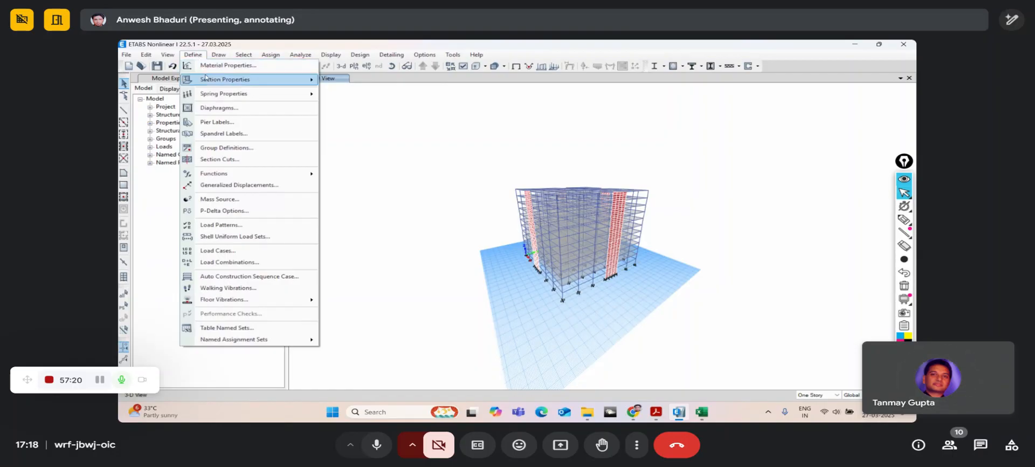
click(236, 263)
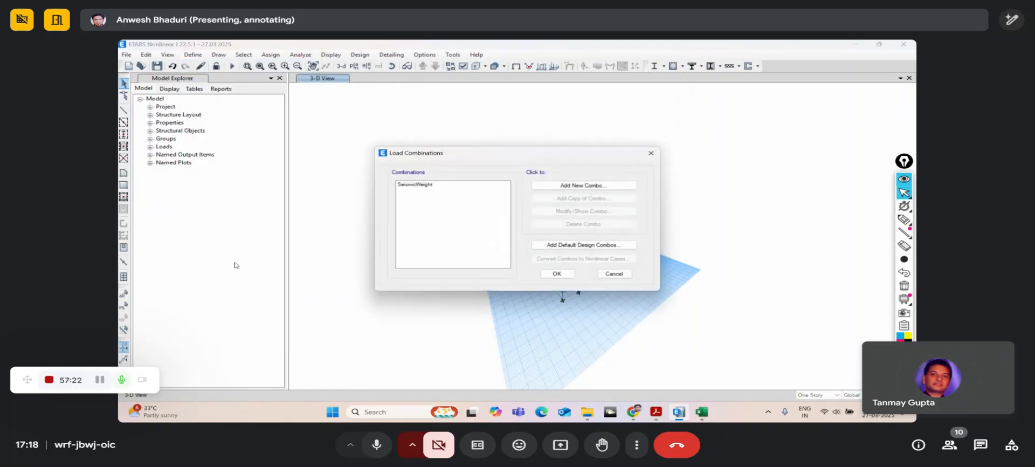
drag(461, 163, 384, 160)
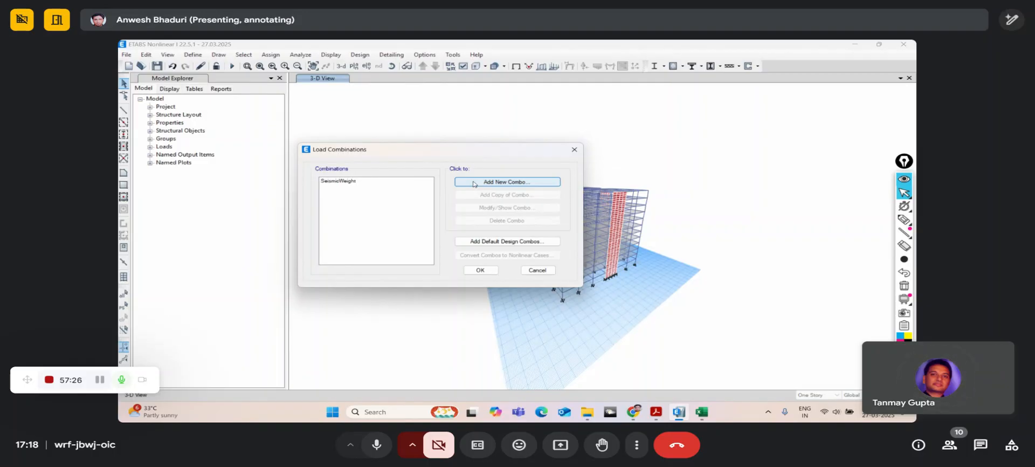
click(494, 241)
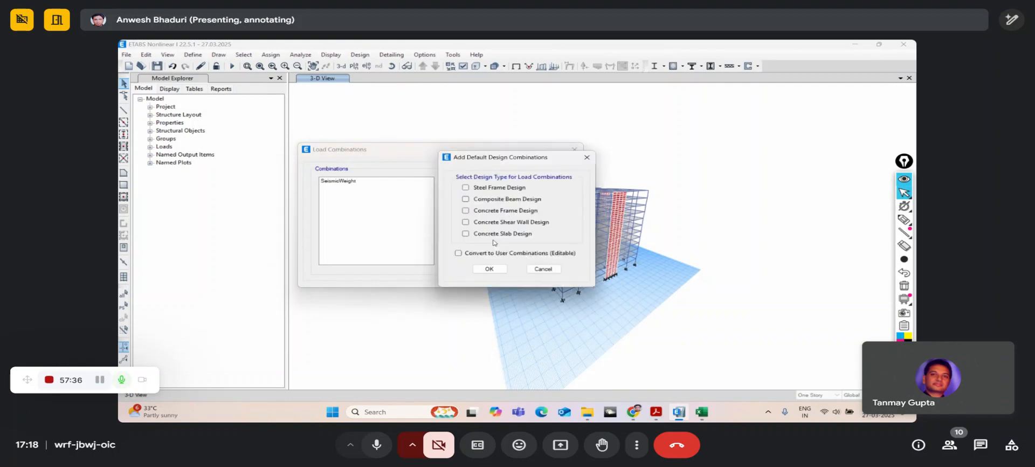
drag(499, 157, 464, 126)
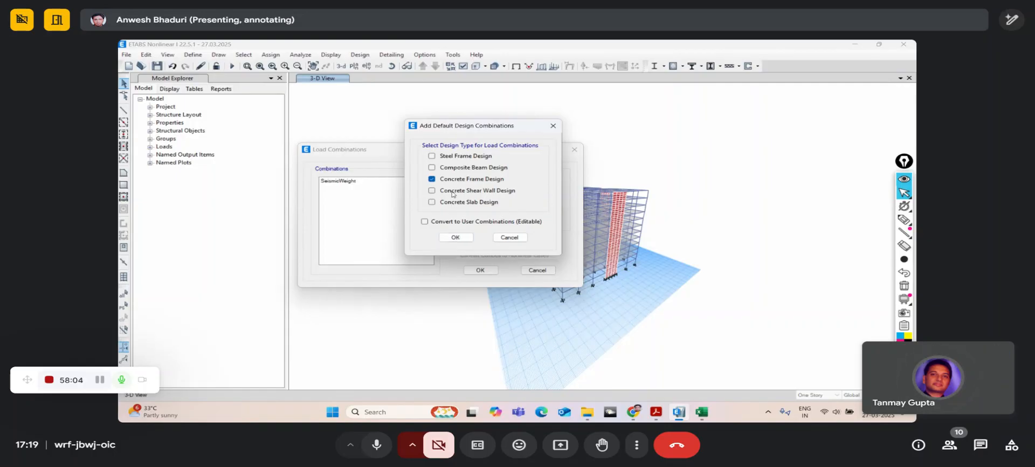
- Generate the default Concrete Frame Design load combinations and inspect the definitions of DConS1, DConS2 and DConS3
click(456, 237)
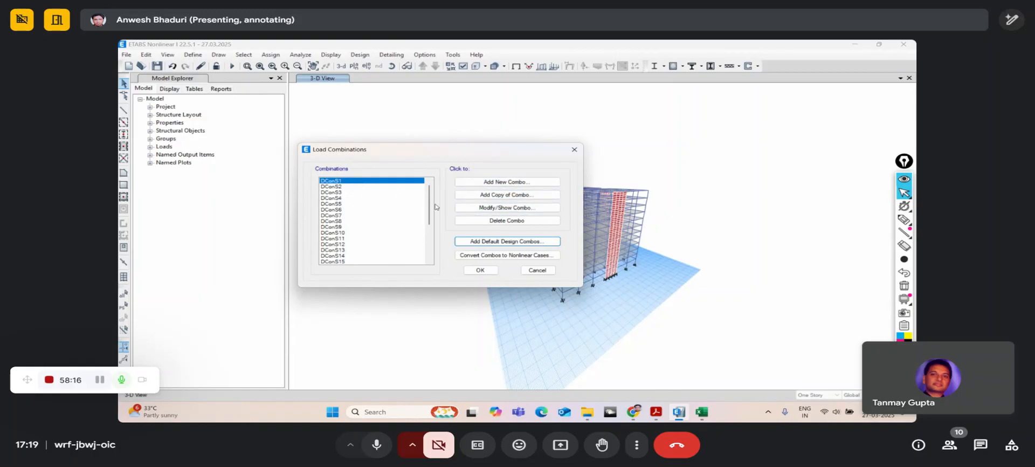
click(472, 208)
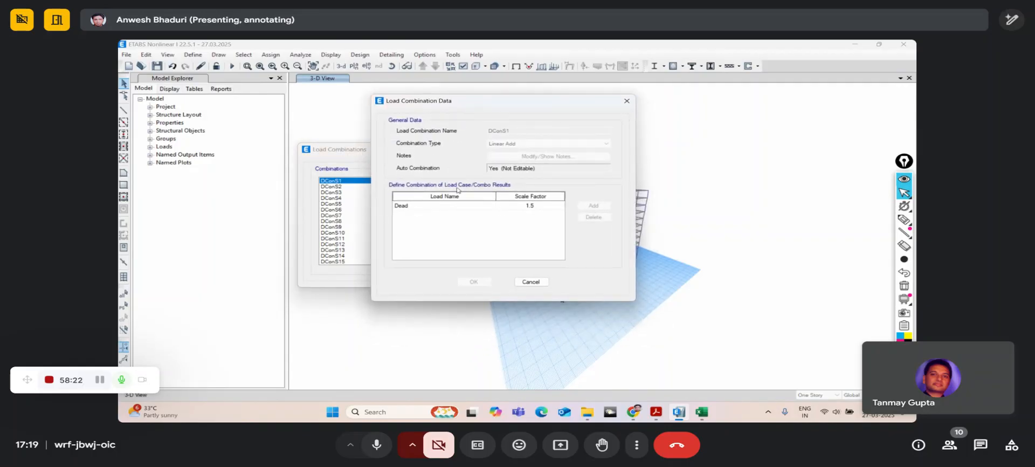
click(519, 281)
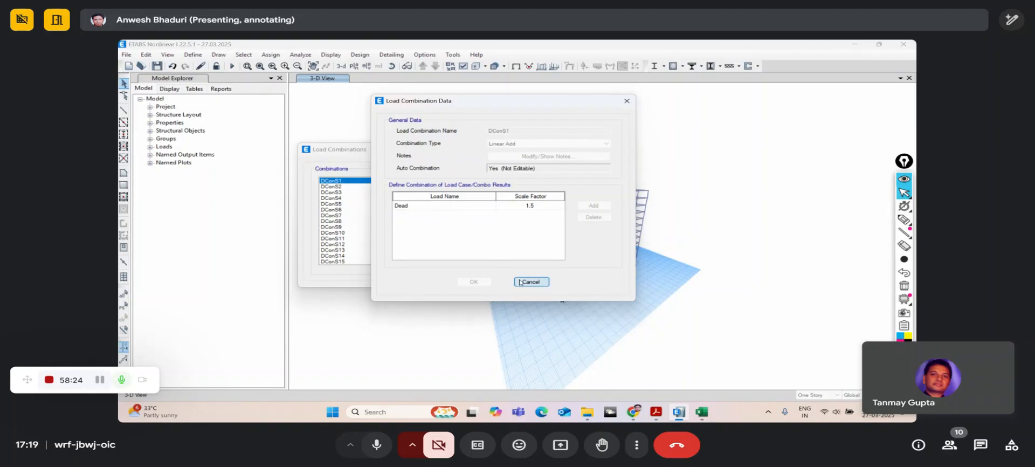
click(351, 186)
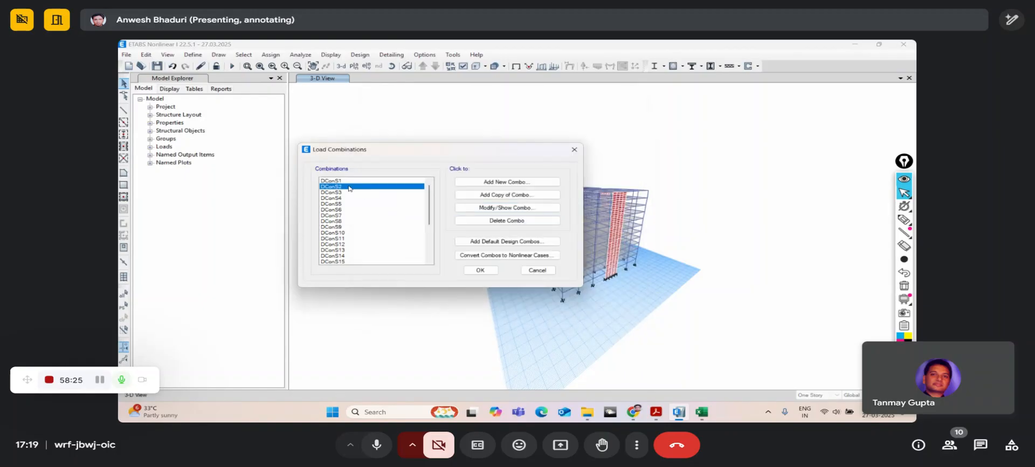
click(461, 208)
click(537, 304)
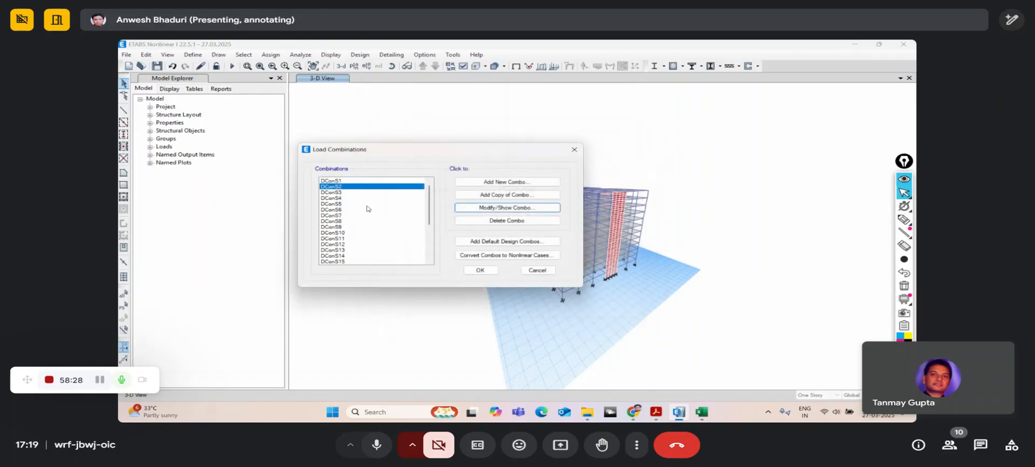
click(351, 192)
click(485, 208)
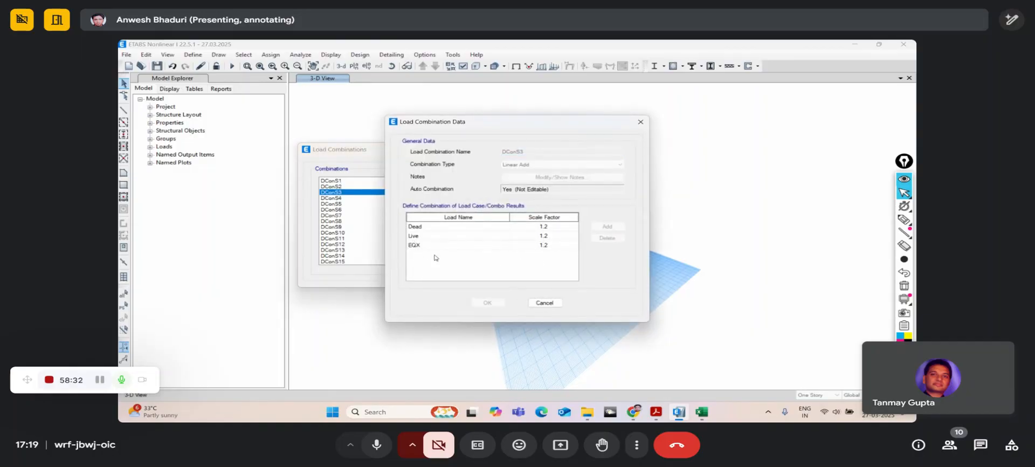
click(545, 303)
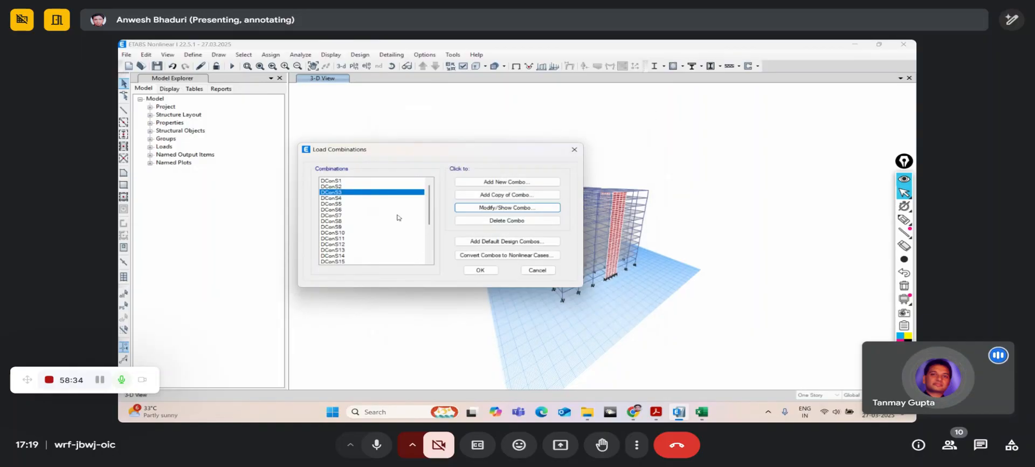
- Examine the load cases and scale factors of combination DConS20
mouse_move(429, 204)
mouse_down()
mouse_move(432, 238)
mouse_move(433, 195)
mouse_up()
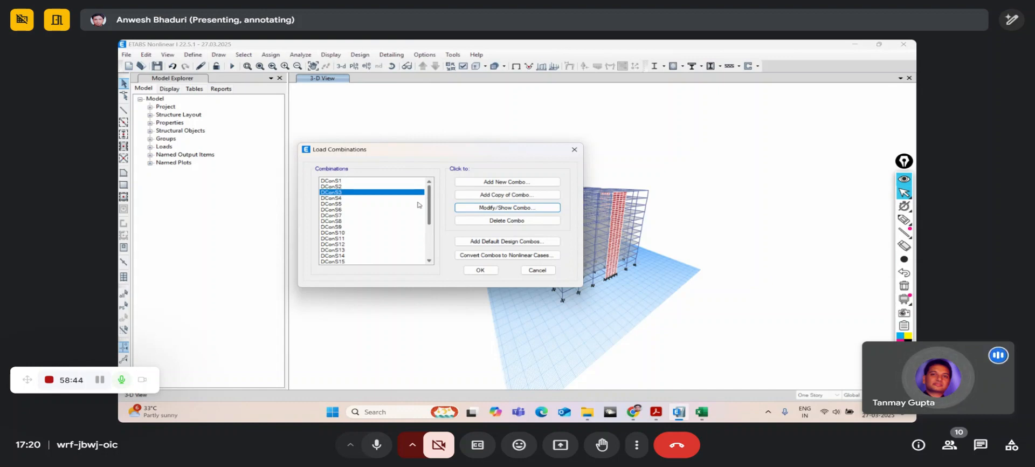
scroll(377, 227, down, 4)
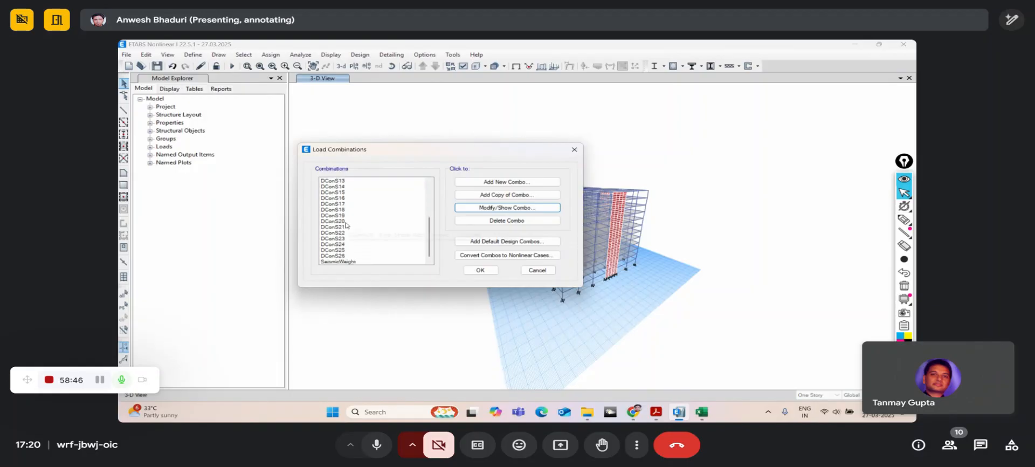
click(339, 221)
click(507, 207)
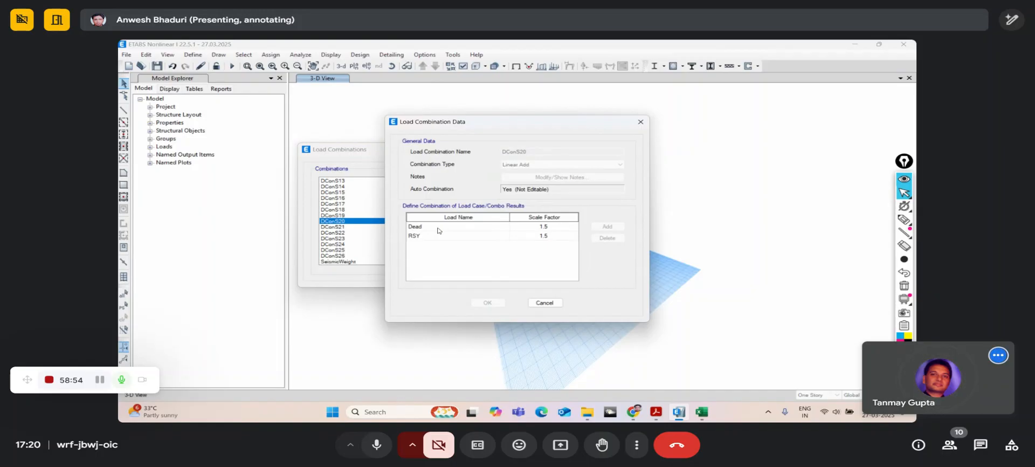
click(547, 303)
- Delete all the default DConS design combinations from the load combinations list
scroll(414, 245, up, 4)
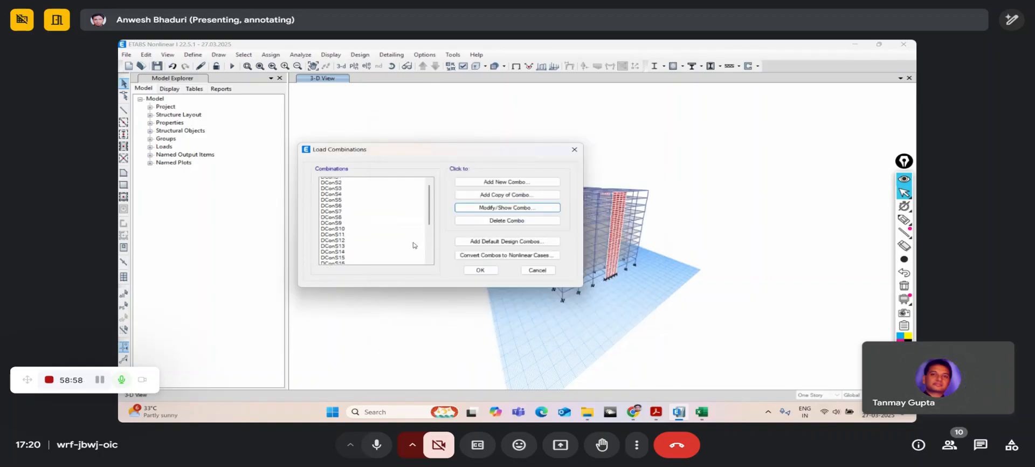
drag(381, 182, 369, 259)
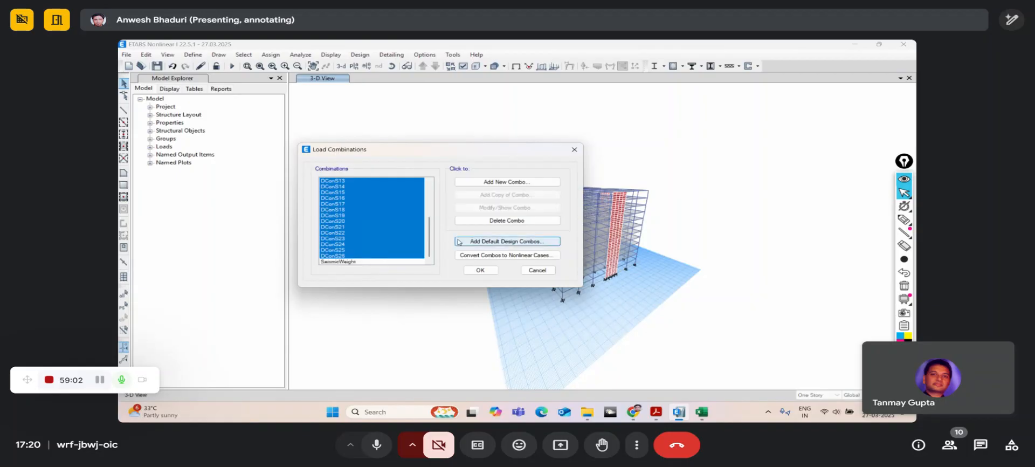
click(506, 220)
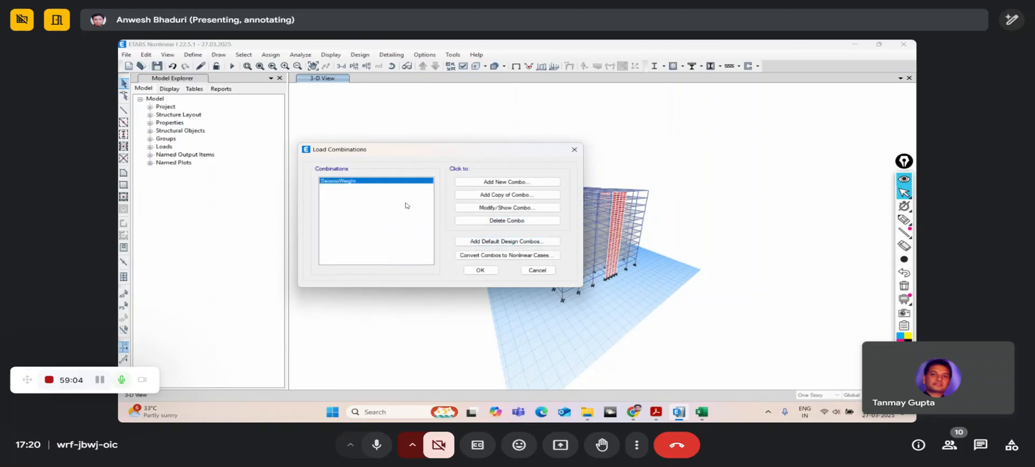
- Add a new linear-add load combination named 1.5DL+1.5LL containing the Dead and Live load cases
click(479, 182)
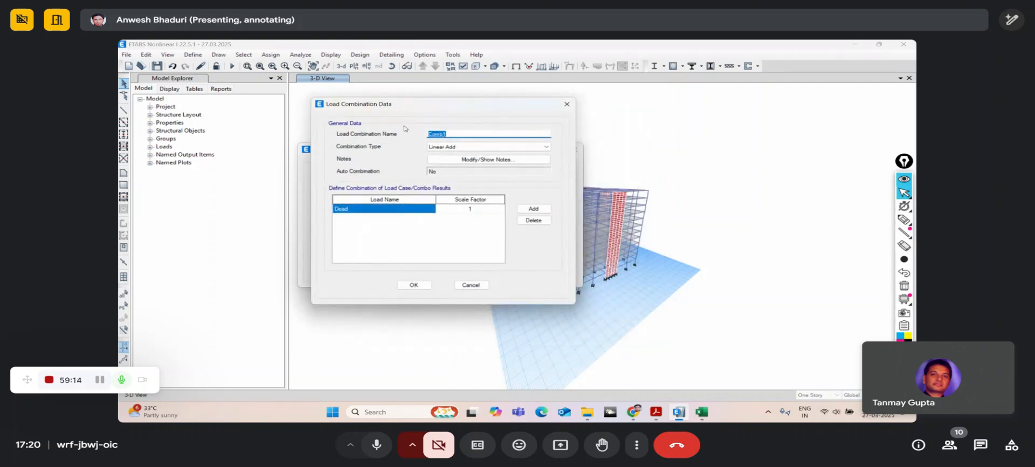
text(1.5DL+1.5LL)
click(533, 209)
click(414, 218)
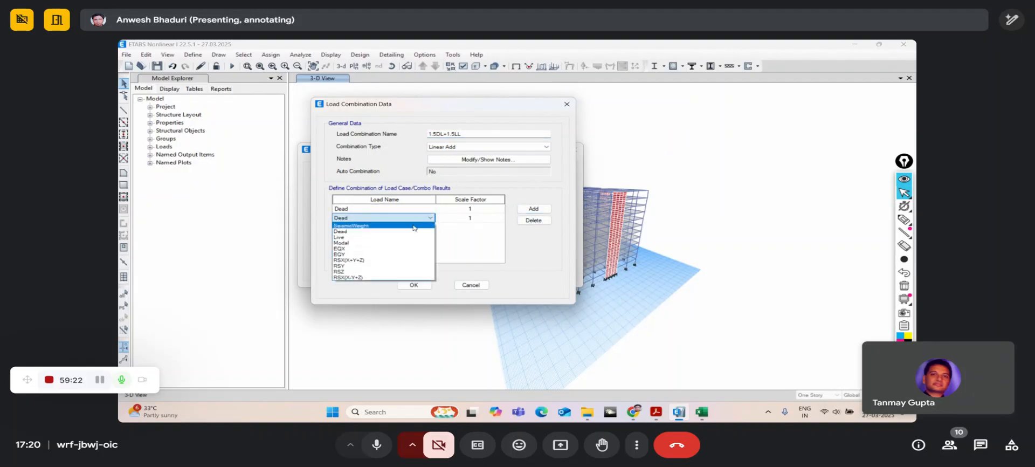
click(410, 236)
- Set the Dead and Live scale factors to 1.5 and save the 1.5DL+1.5LL combination
click(480, 210)
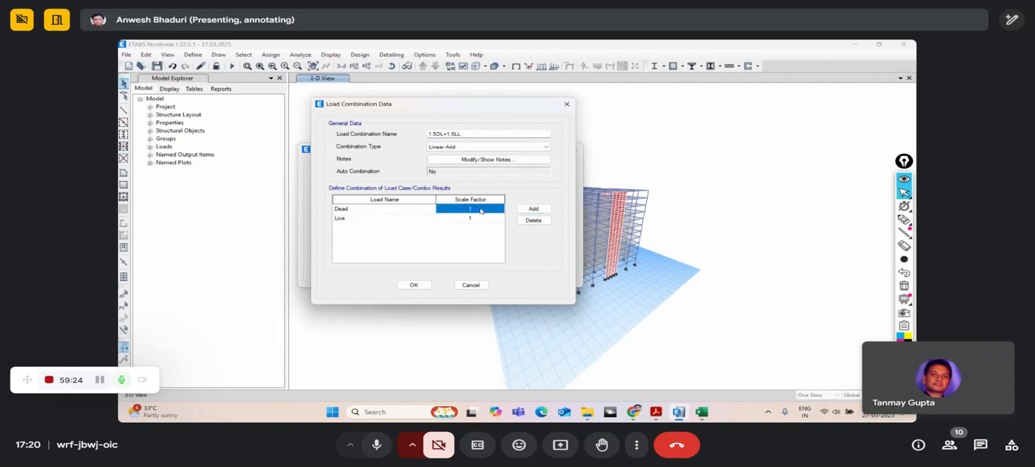
text(1.5)
click(481, 219)
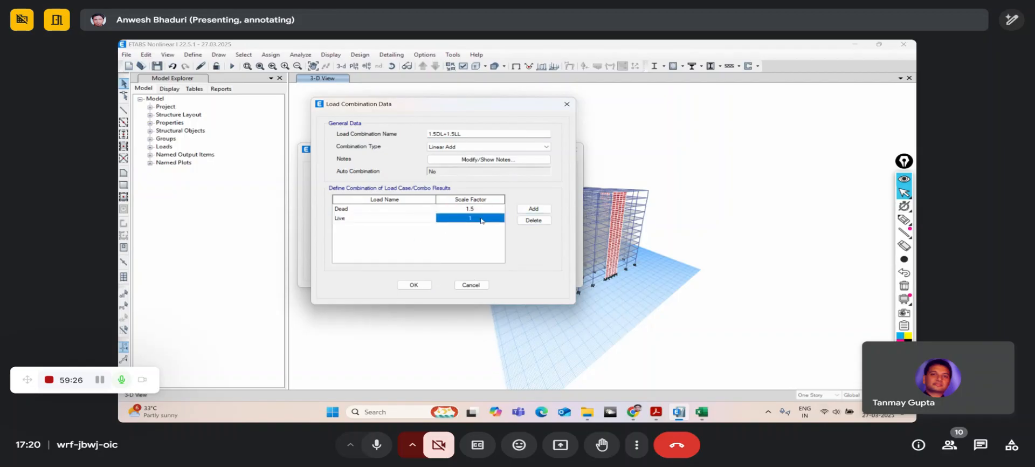
text(1)
click(423, 285)
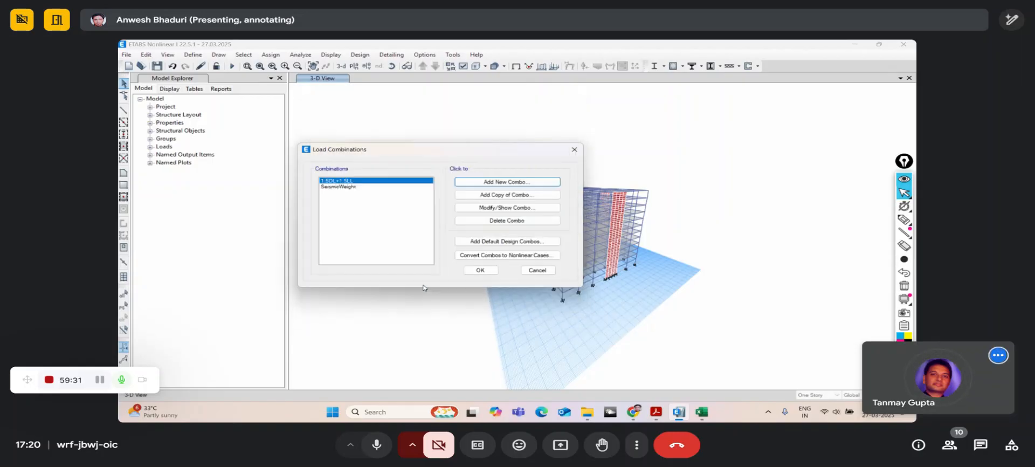
- Start another load combination named 1.5DL+1.5RSX+0.45RSY+0.45RSZ and set its Dead scale factor to 1.5
click(483, 183)
drag(510, 126, 424, 132)
text(1.5DL+1.5RSX+)
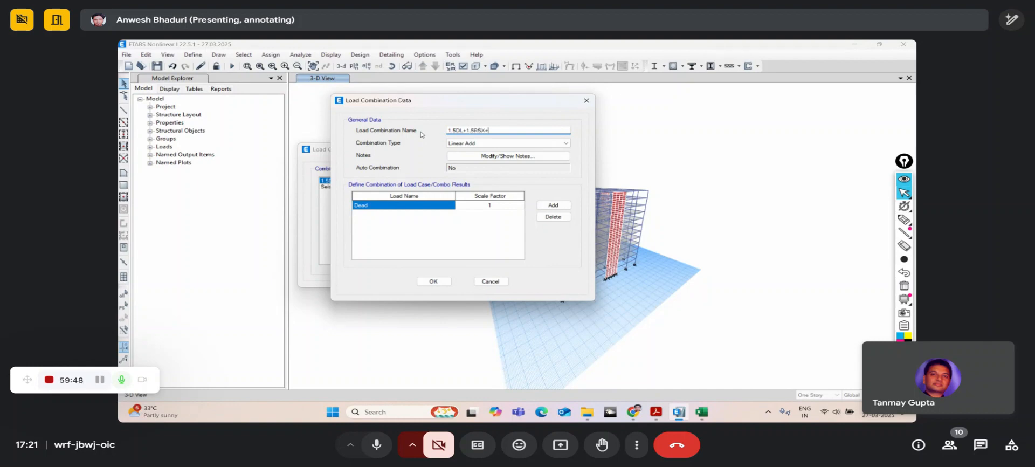
text(45RSY+0.45RSZ)
click(478, 206)
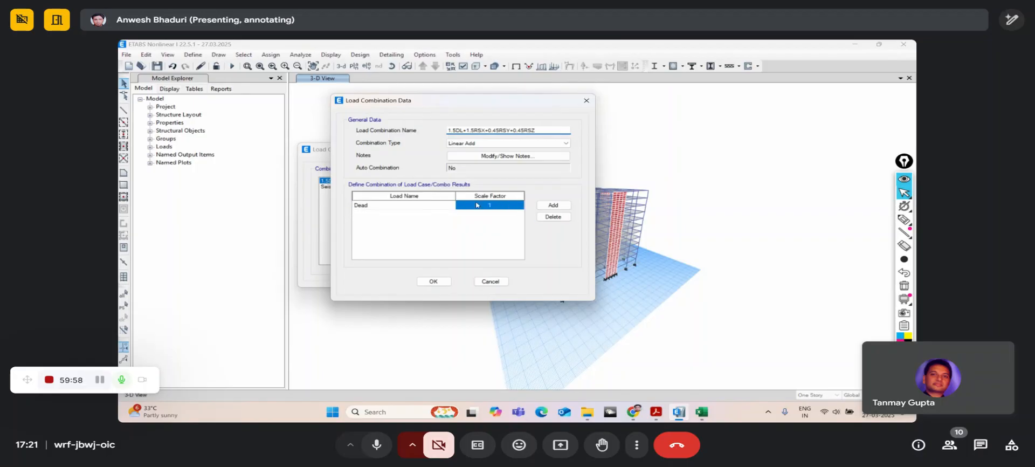
text(1.5)
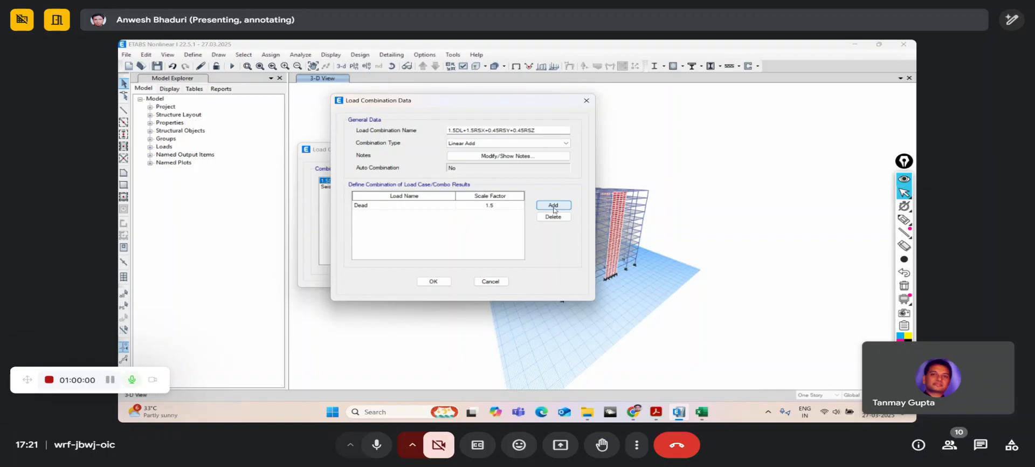
- Add the RSX(X+Y+Z) load case to the combination with a scale factor of 1.5
click(554, 205)
click(426, 214)
click(412, 214)
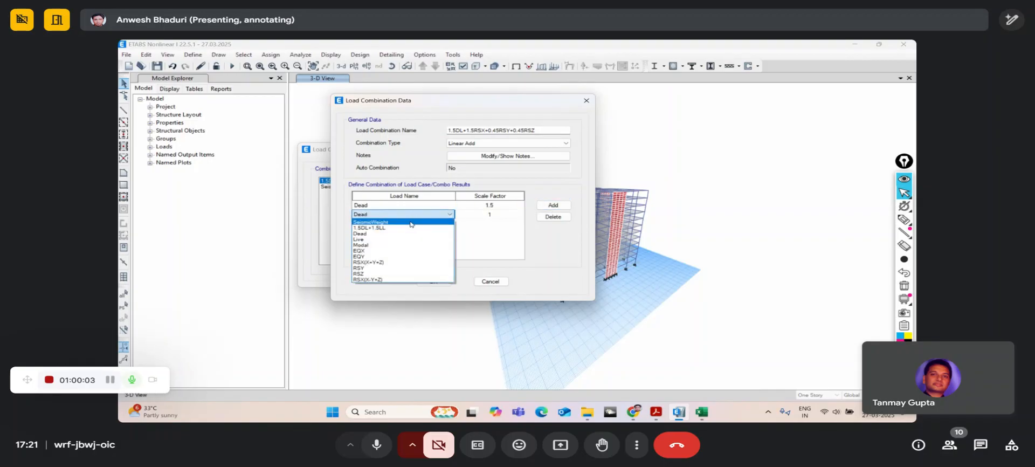
click(402, 263)
click(494, 215)
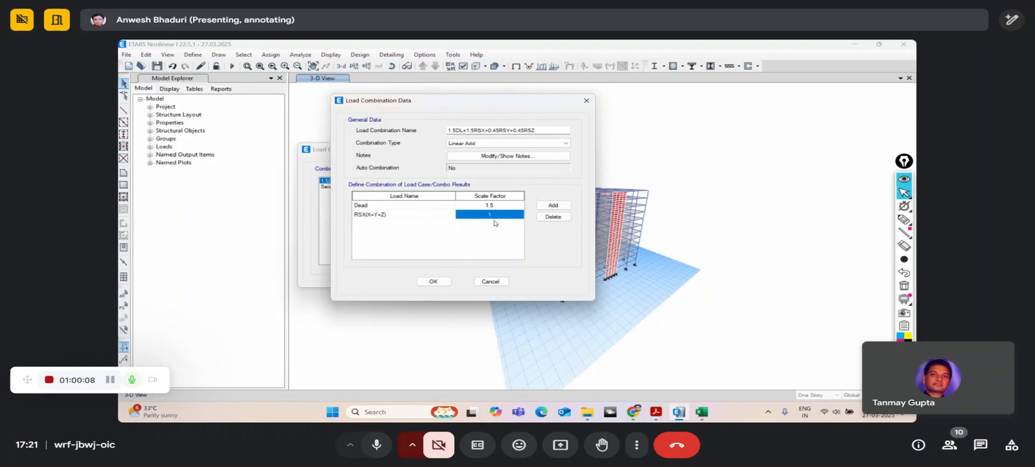
click(494, 215)
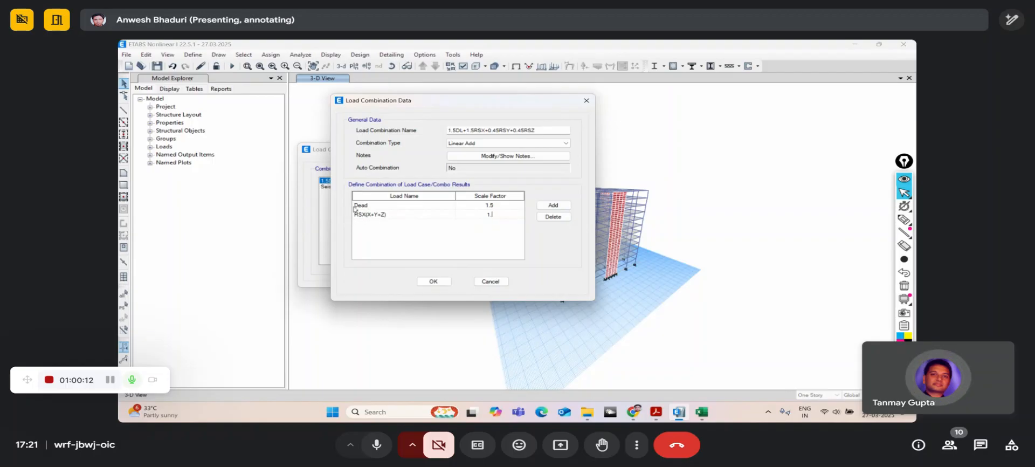
text(5)
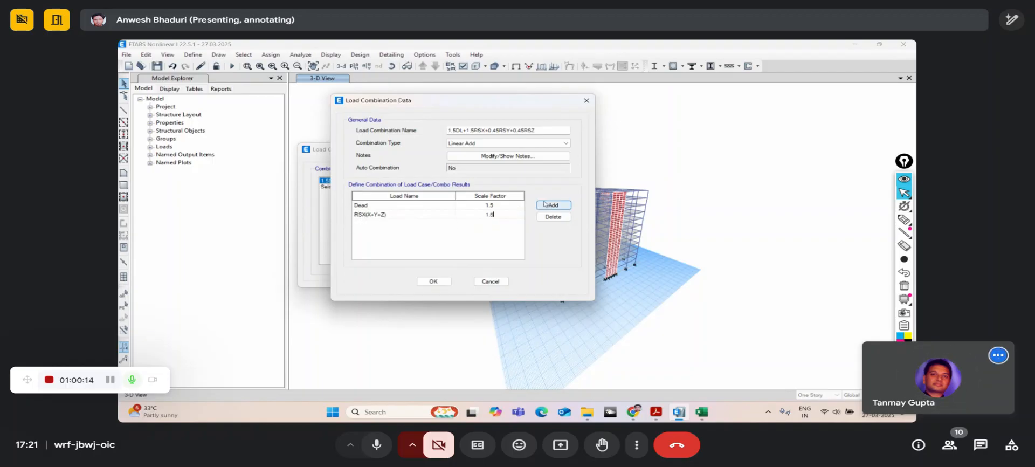
- Add the RSY load case to the combination with a scale factor of 0.45
click(553, 205)
click(416, 223)
click(415, 223)
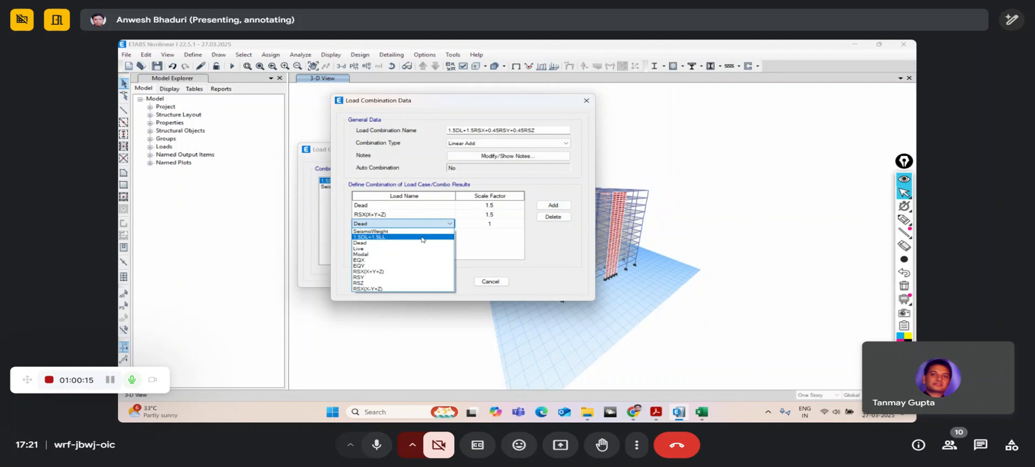
click(421, 276)
click(498, 228)
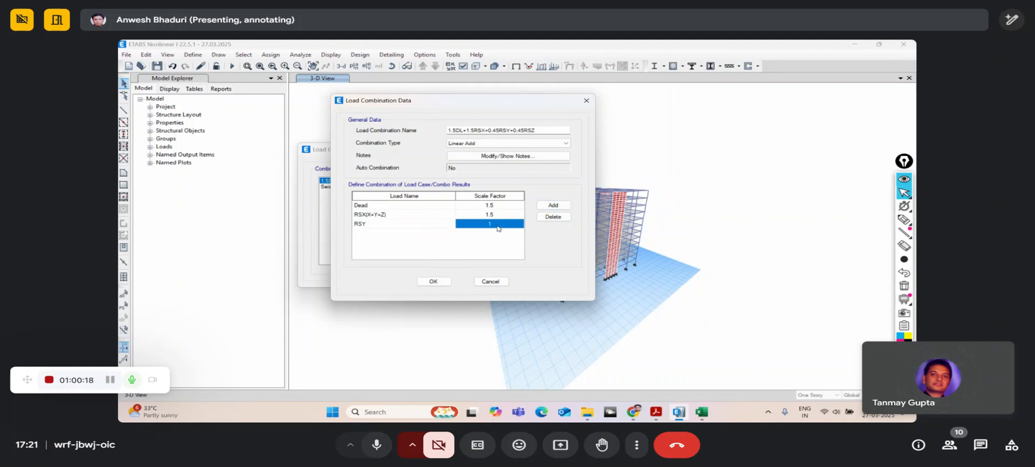
text(0.45)
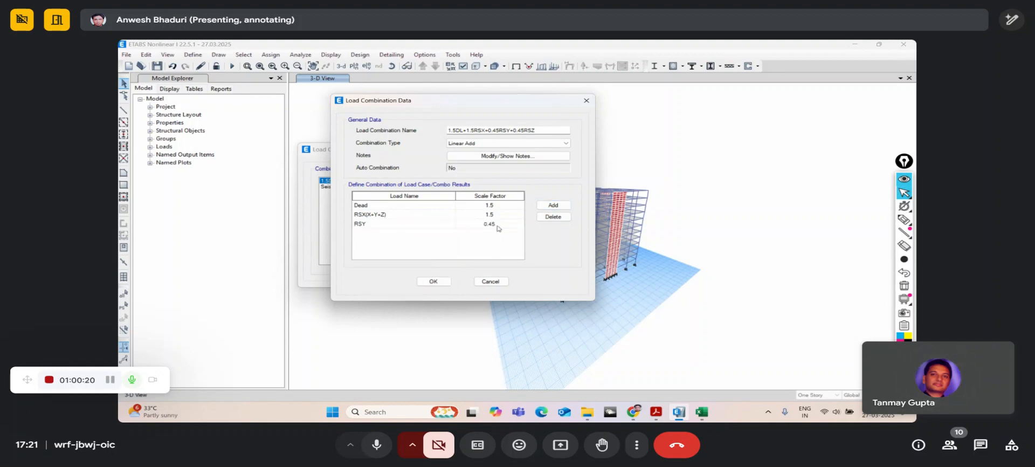
- Add the RSZ load case with a scale factor of 0.45, then save the combination and accept the load combinations list
click(553, 205)
click(426, 233)
click(426, 233)
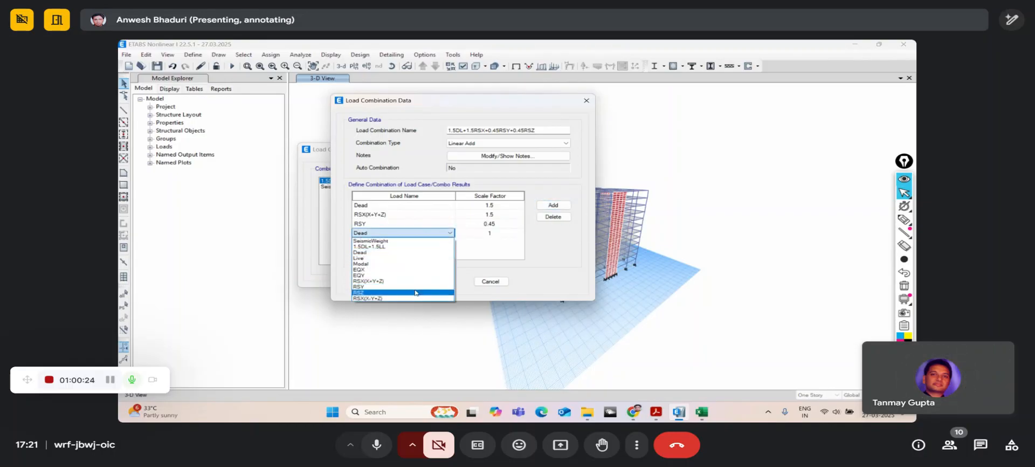
click(416, 292)
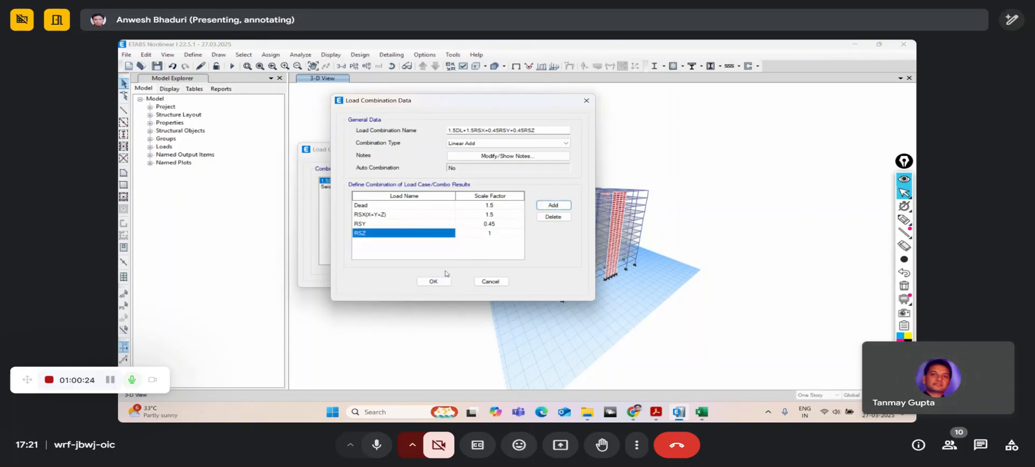
click(507, 235)
text(0.45)
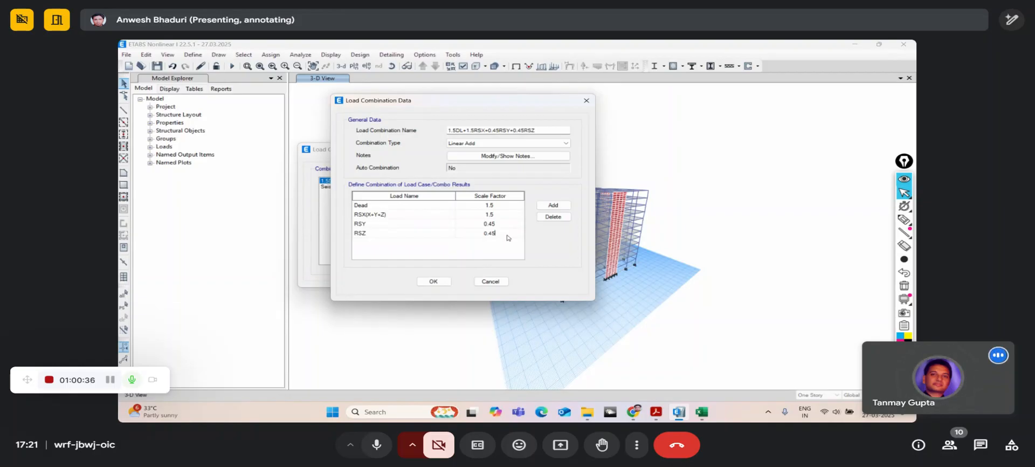
drag(516, 103, 465, 100)
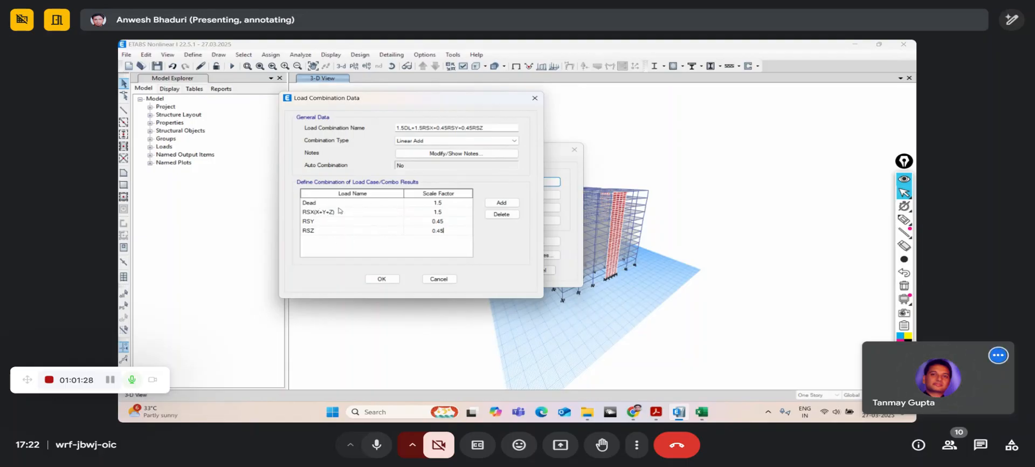
click(395, 277)
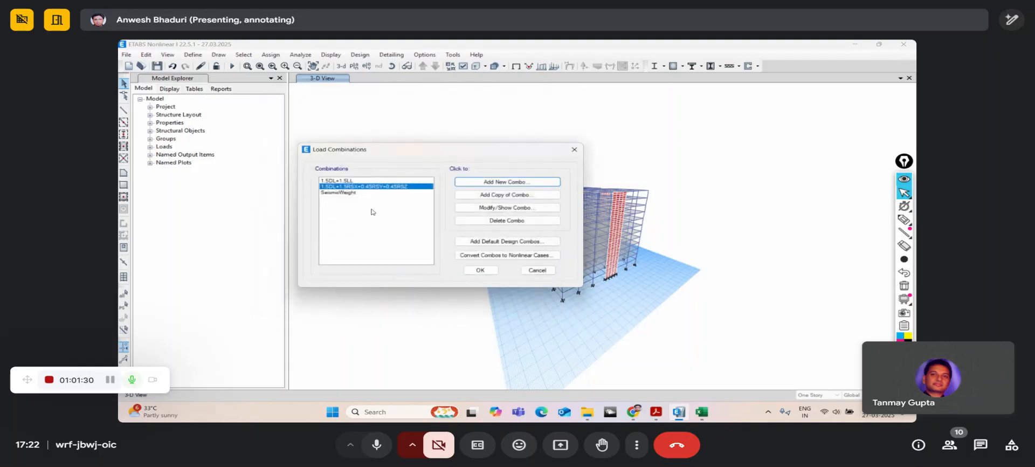
click(477, 272)
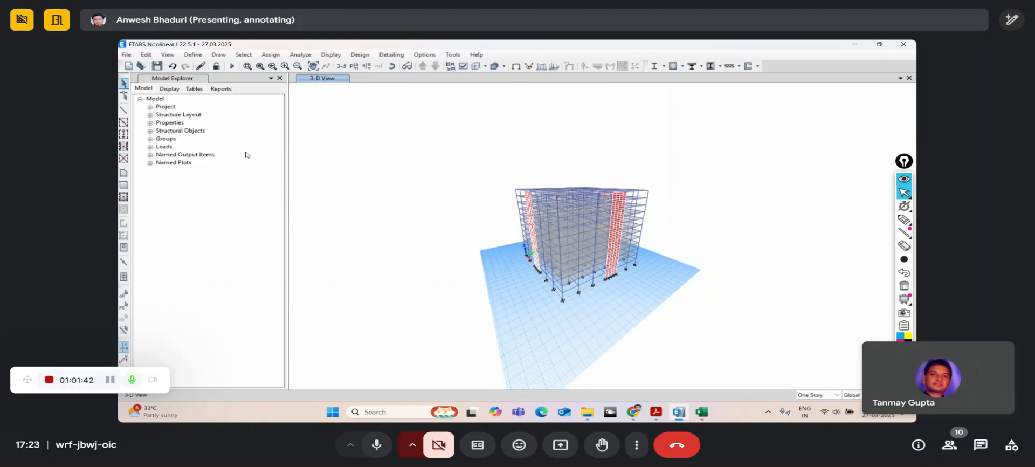
click(147, 55)
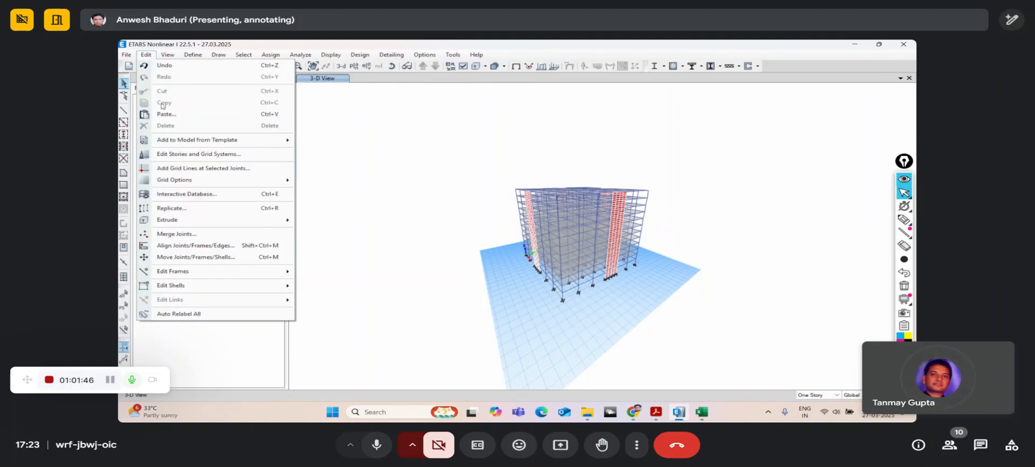
- Open the Material Properties - General table from the Property Definitions for interactive database editing
click(173, 195)
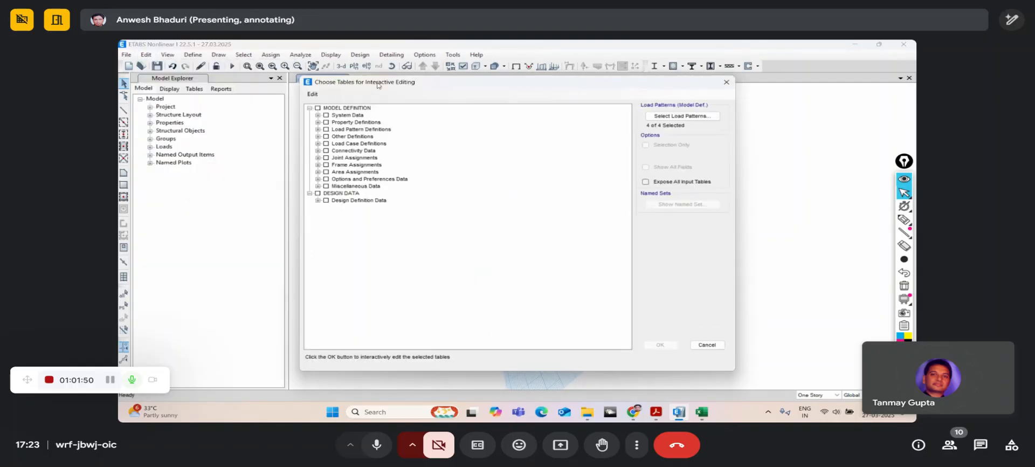
drag(379, 85, 333, 80)
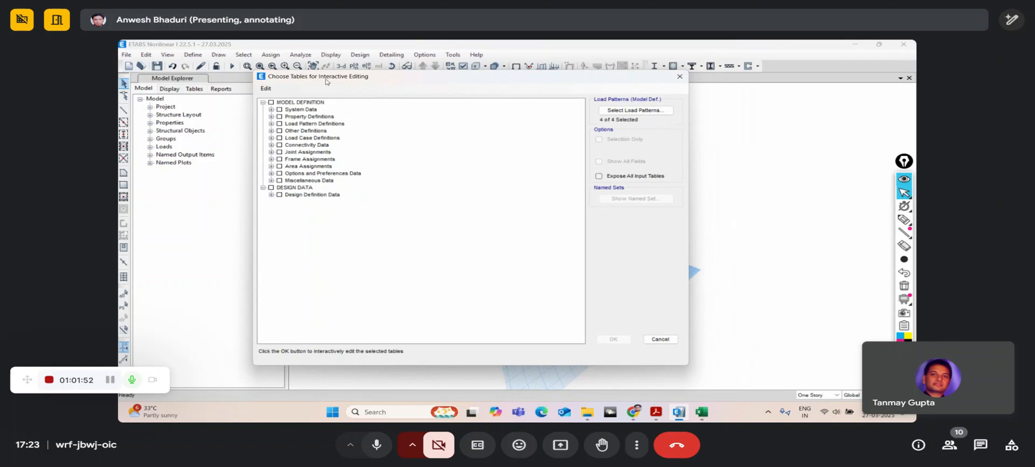
click(271, 110)
click(279, 117)
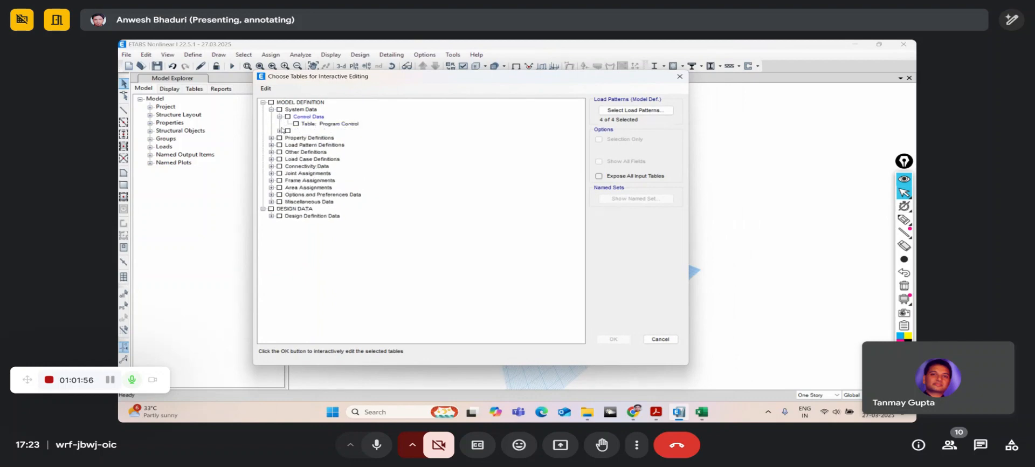
click(280, 130)
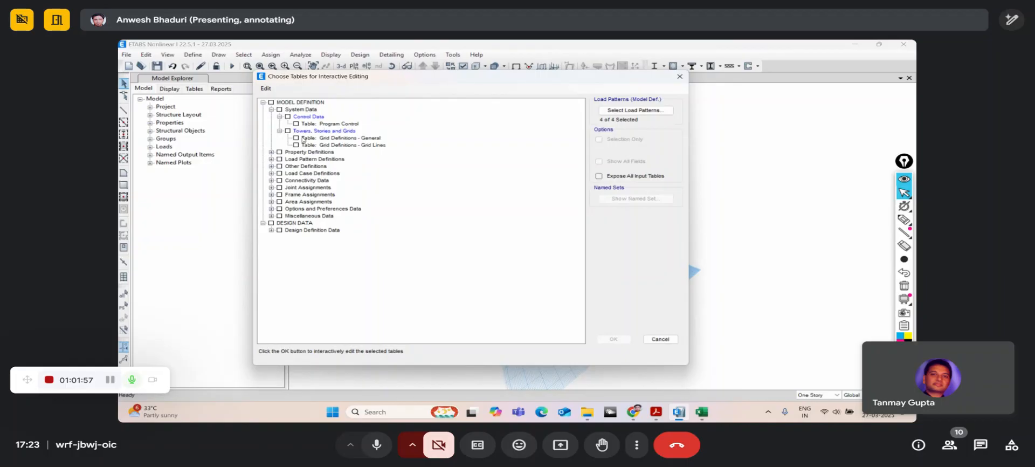
click(271, 152)
click(279, 159)
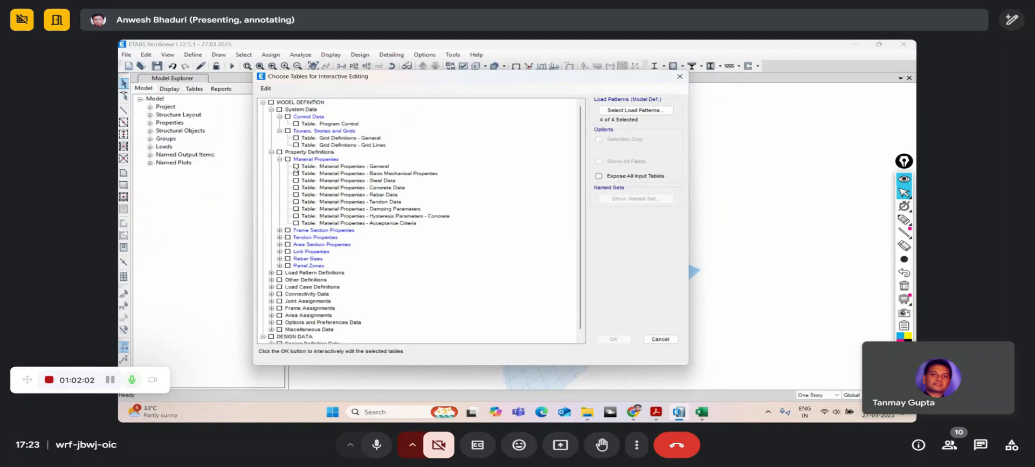
click(295, 167)
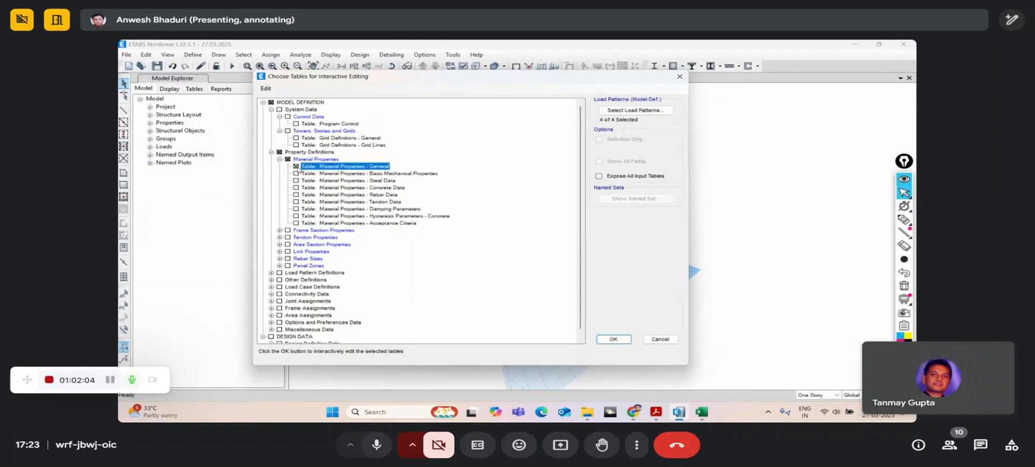
click(609, 339)
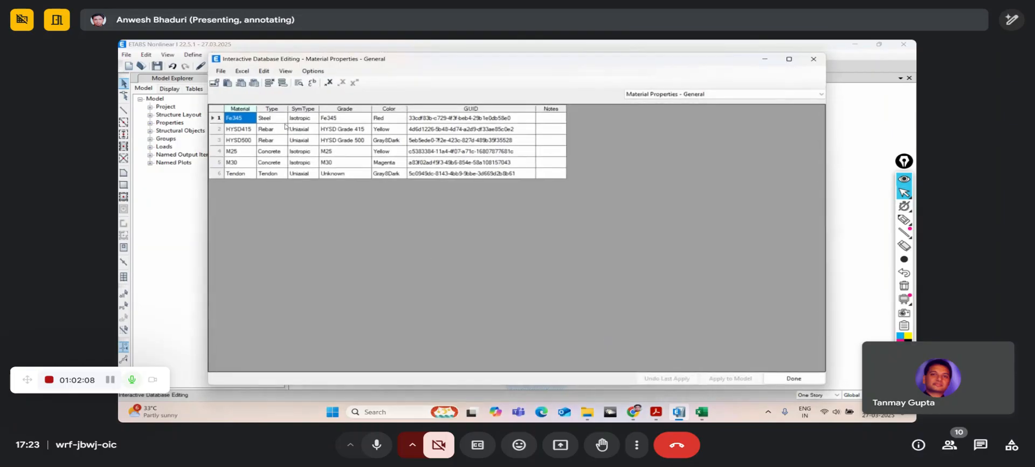
- Send the general material properties table to Excel and bring up the exported workbook at full size
click(218, 72)
click(251, 61)
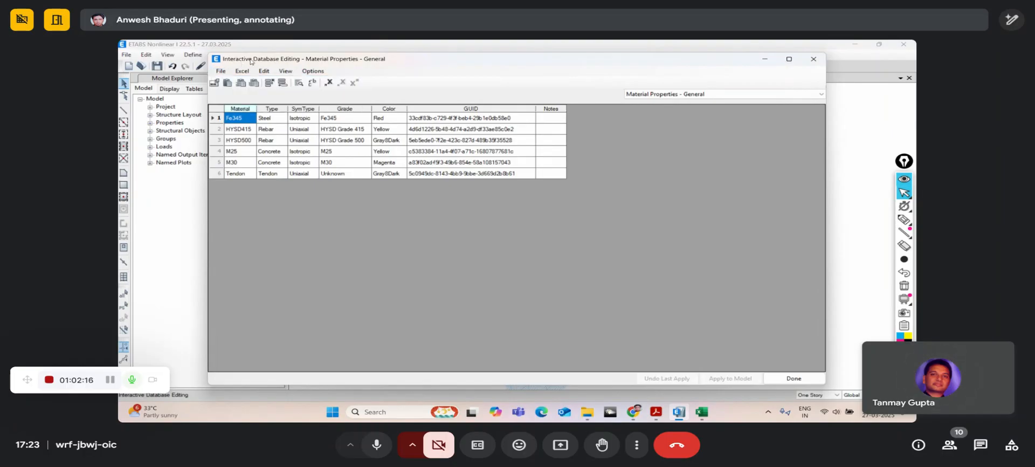
click(243, 72)
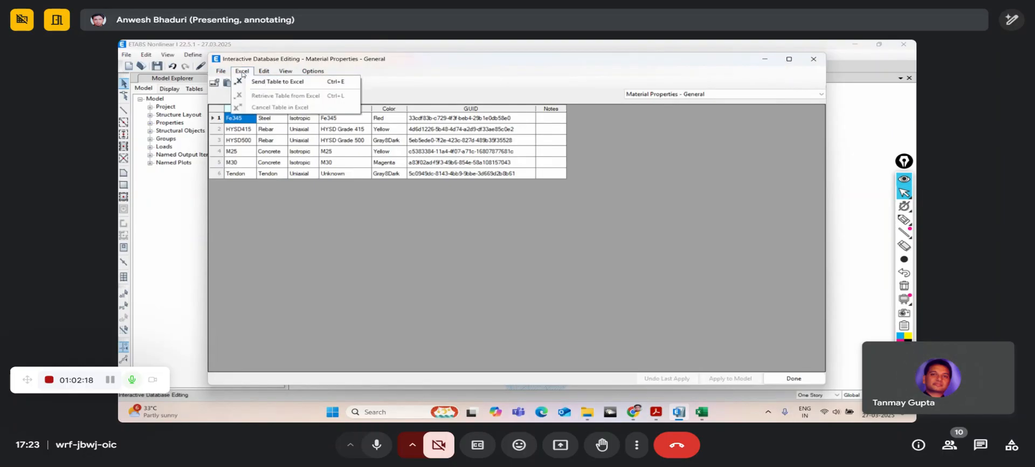
click(249, 81)
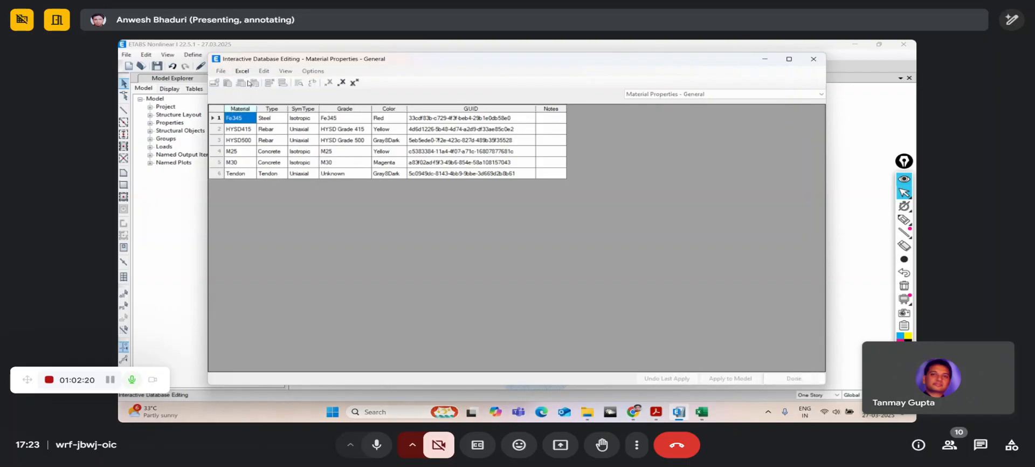
mouse_move(701, 413)
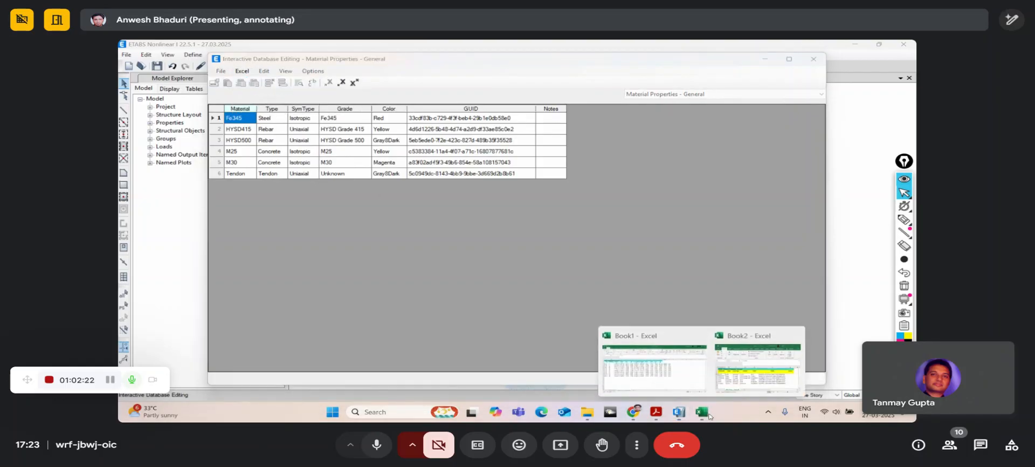
mouse_move(712, 375)
click(673, 372)
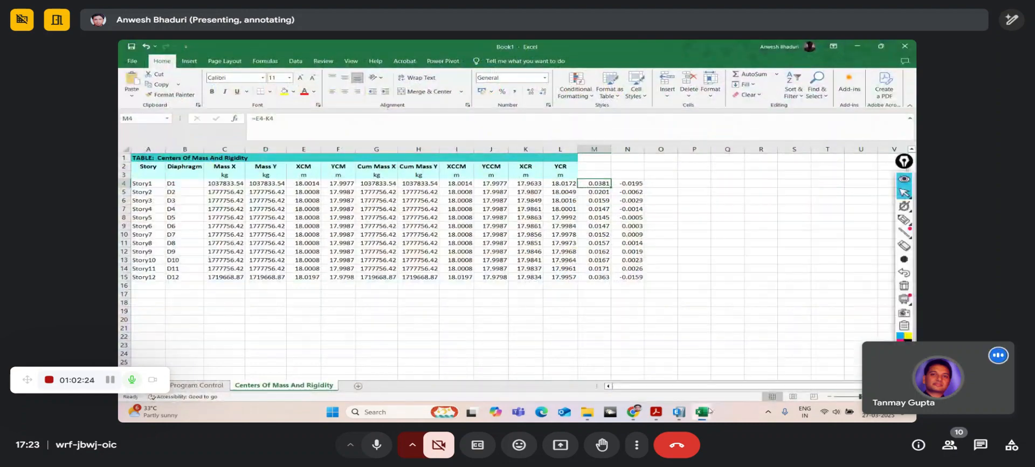
mouse_move(701, 413)
click(731, 377)
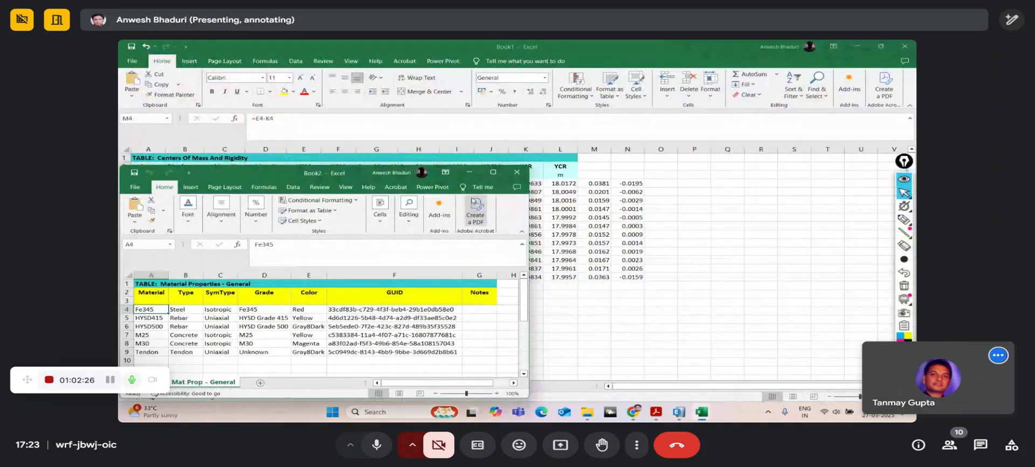
click(493, 172)
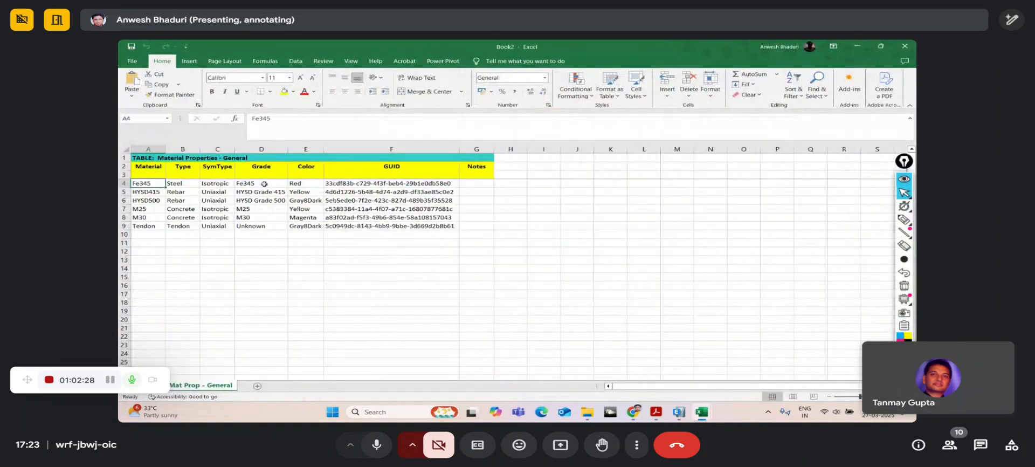
click(288, 183)
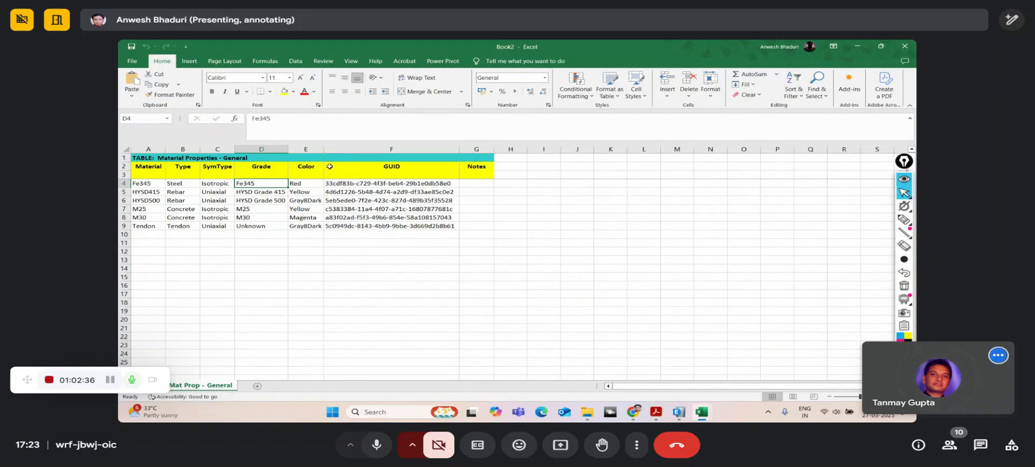
click(677, 414)
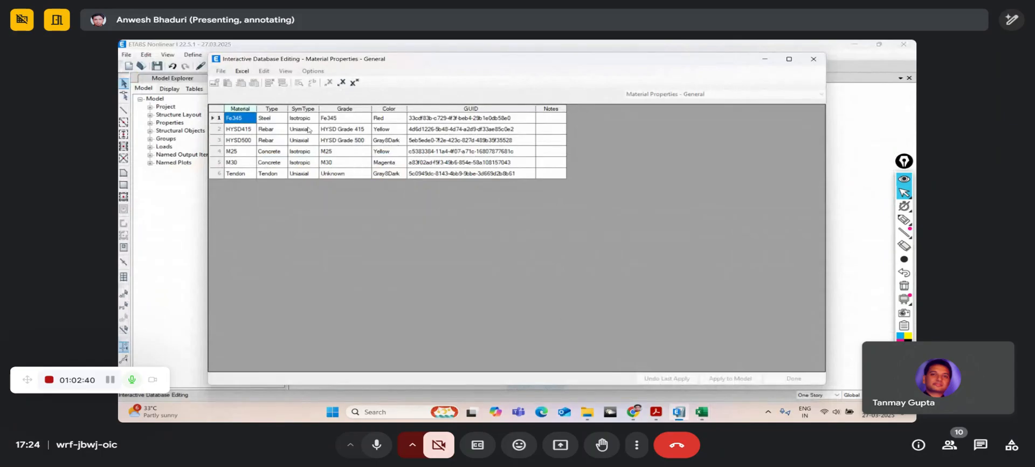
click(242, 71)
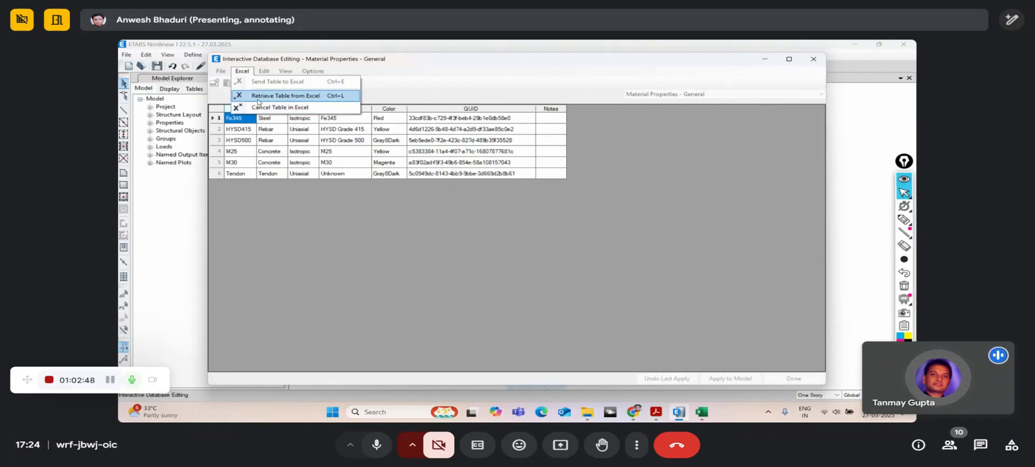
click(408, 87)
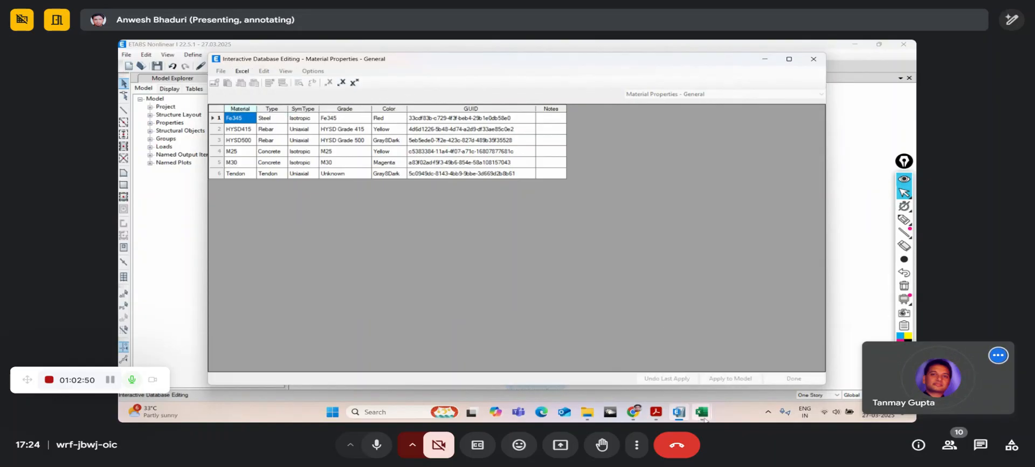
mouse_move(701, 411)
click(761, 355)
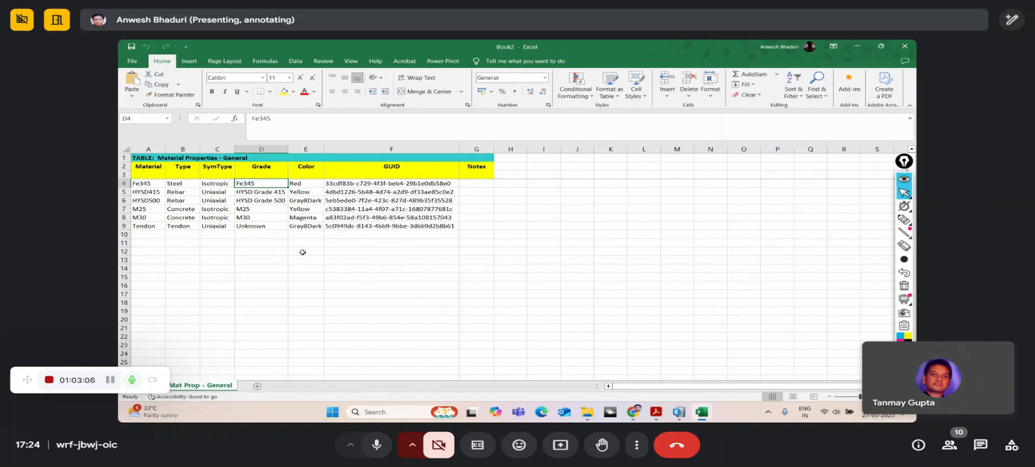
text(FE)
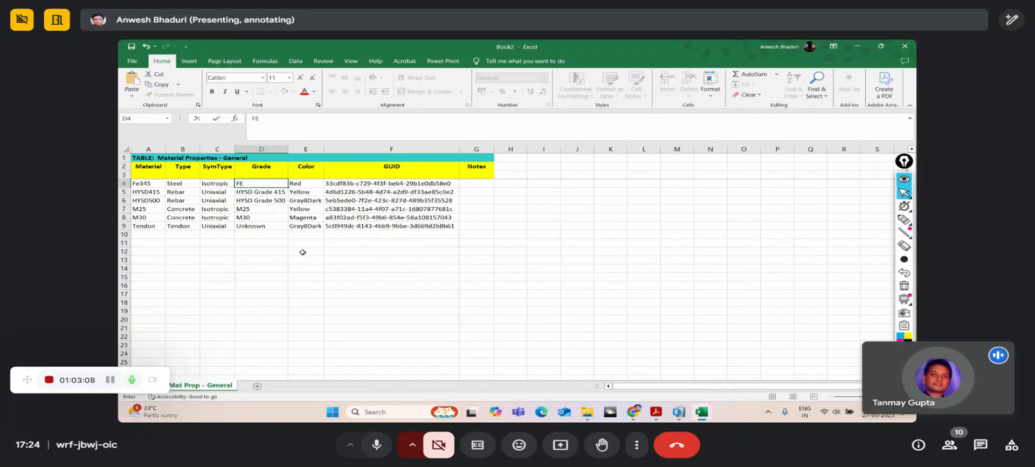
key(Escape)
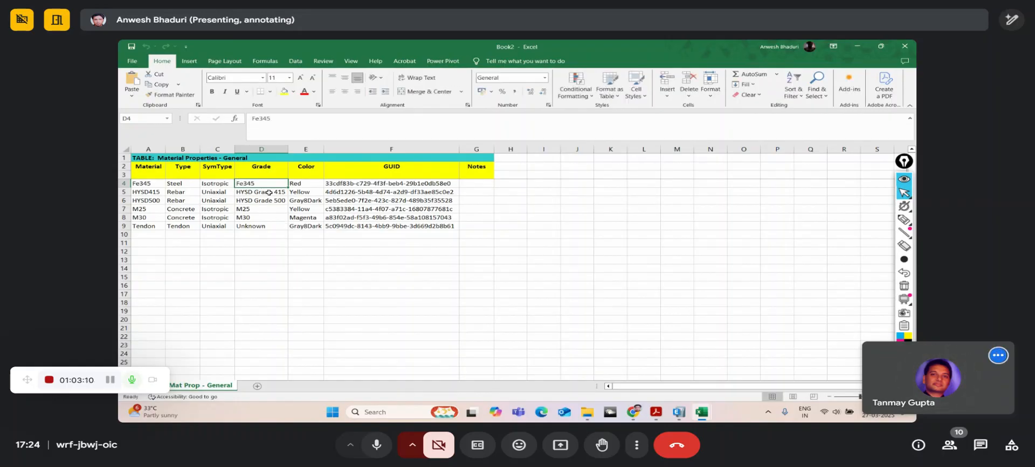
- Copy the HYSD500 grade, HYSD Grade 500, into the grade cell of the HYSD415 rebar material
click(269, 192)
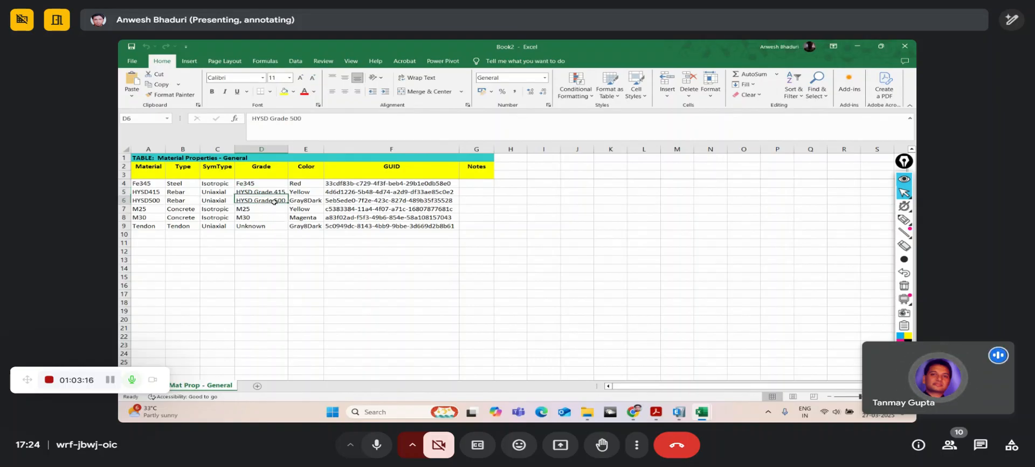
click(269, 200)
key(ctrl+c)
click(269, 193)
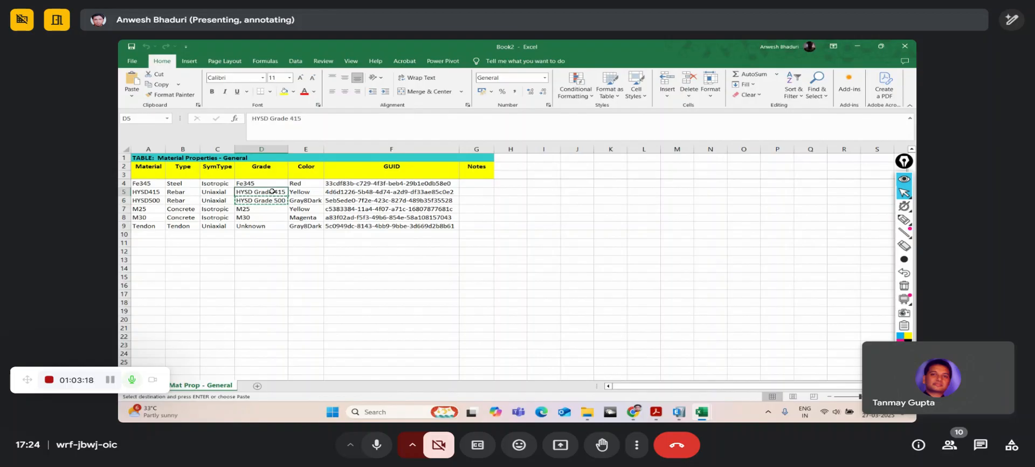
key(ctrl+v)
click(352, 278)
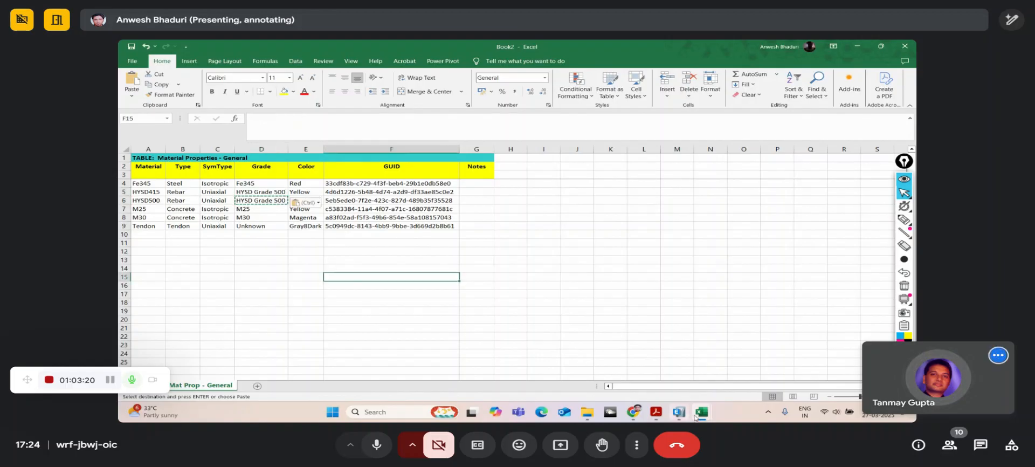
- Switch back to ETABS, retrieve the edited material table from Excel, apply it to the model and finish the database editing
click(679, 412)
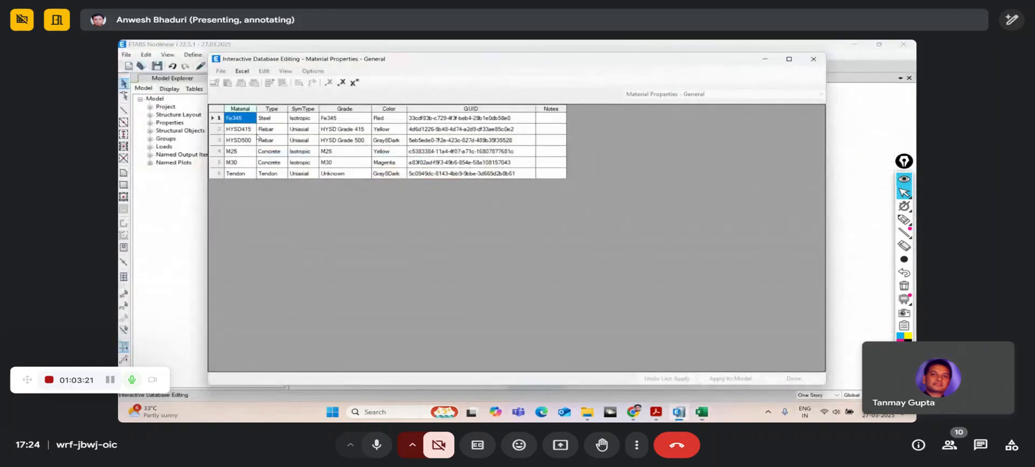
click(243, 72)
click(254, 92)
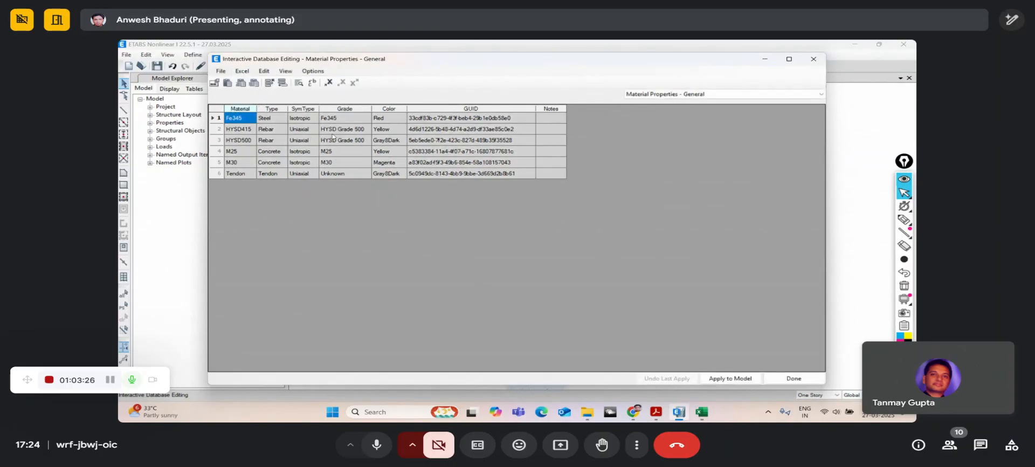
click(727, 381)
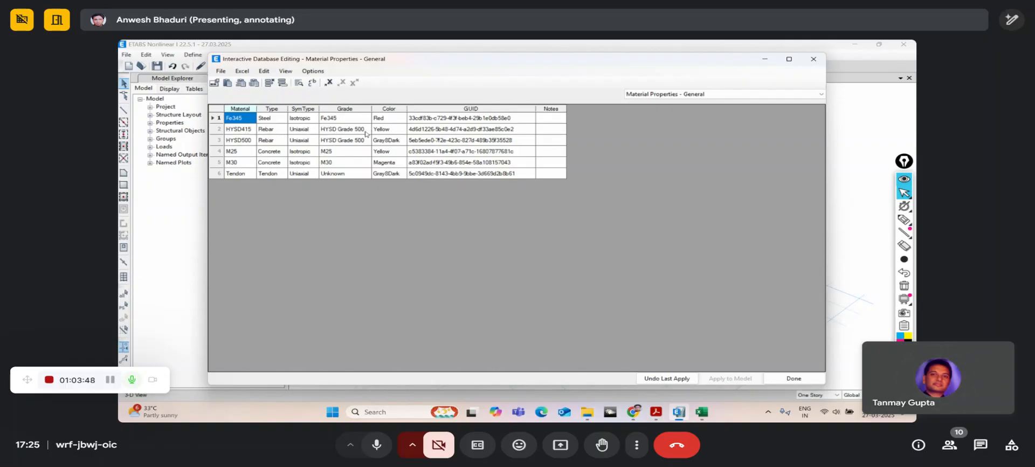
click(793, 379)
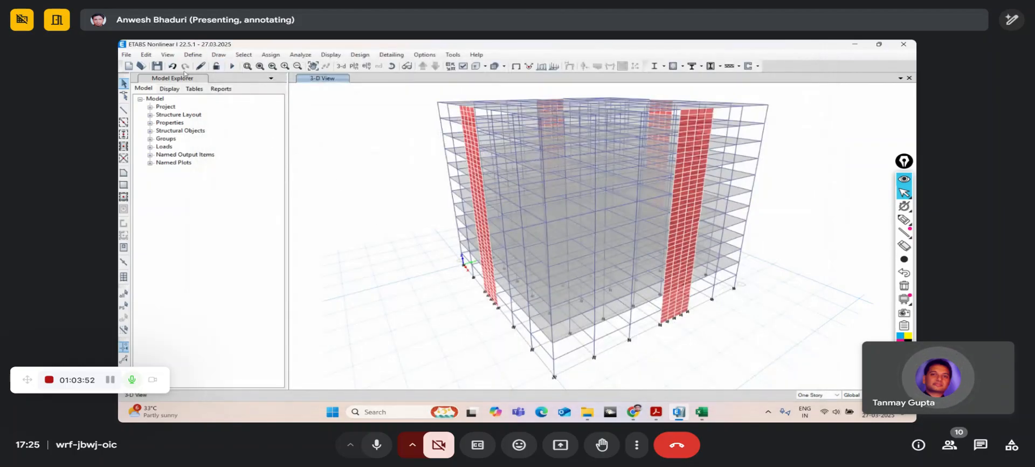
- Reopen the interactive database table selection and deselect all tables under Property Definitions
click(151, 55)
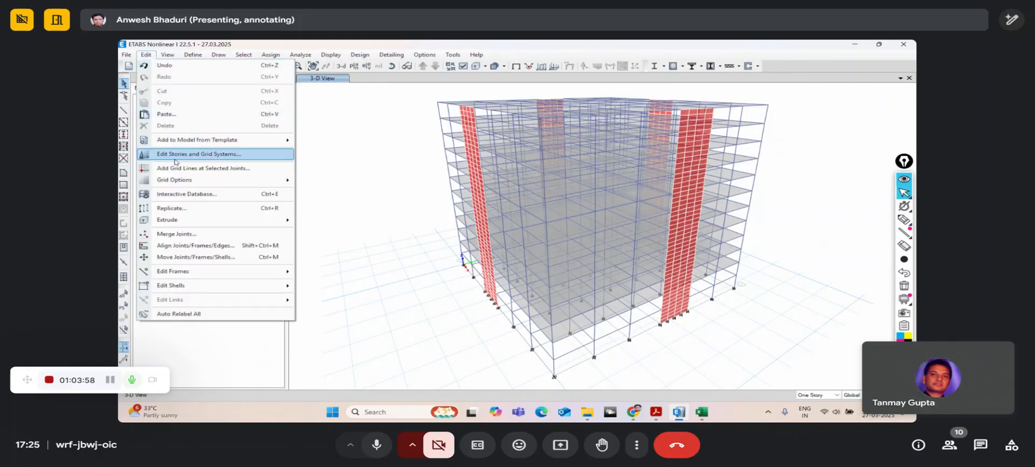
click(179, 196)
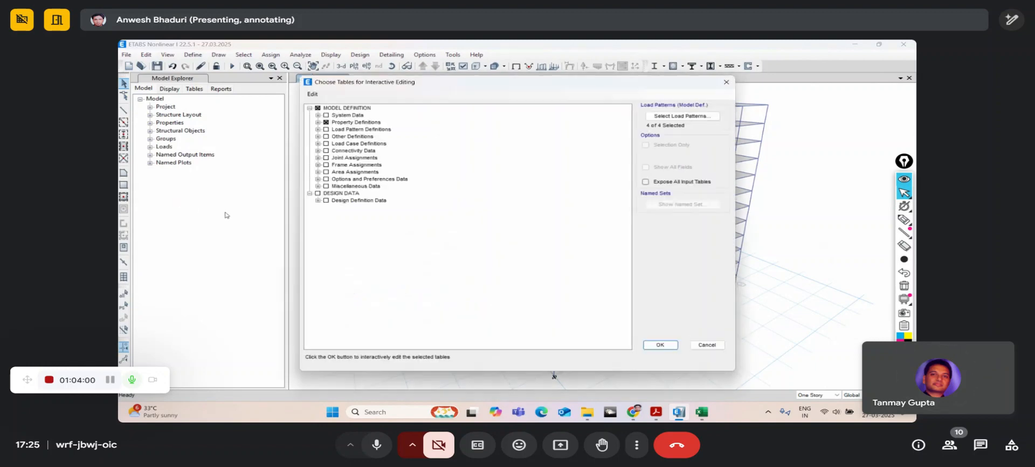
double_click(333, 122)
click(326, 122)
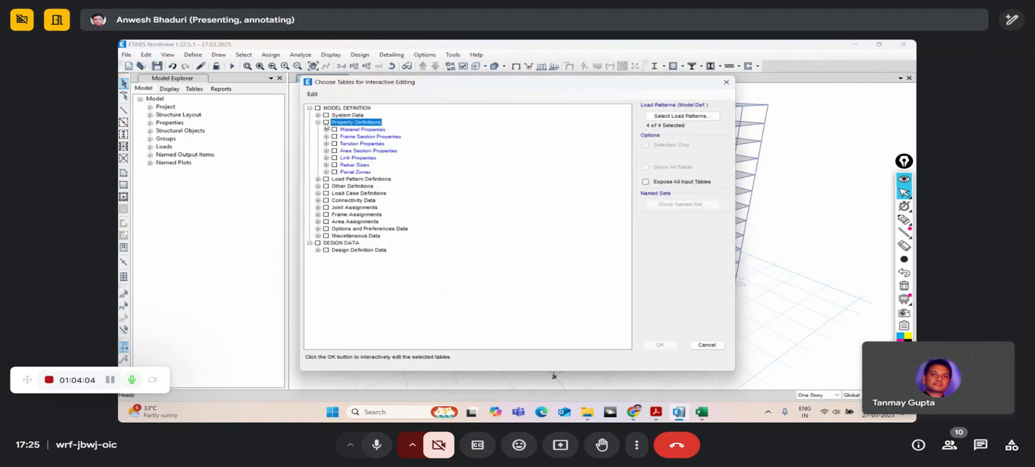
click(318, 122)
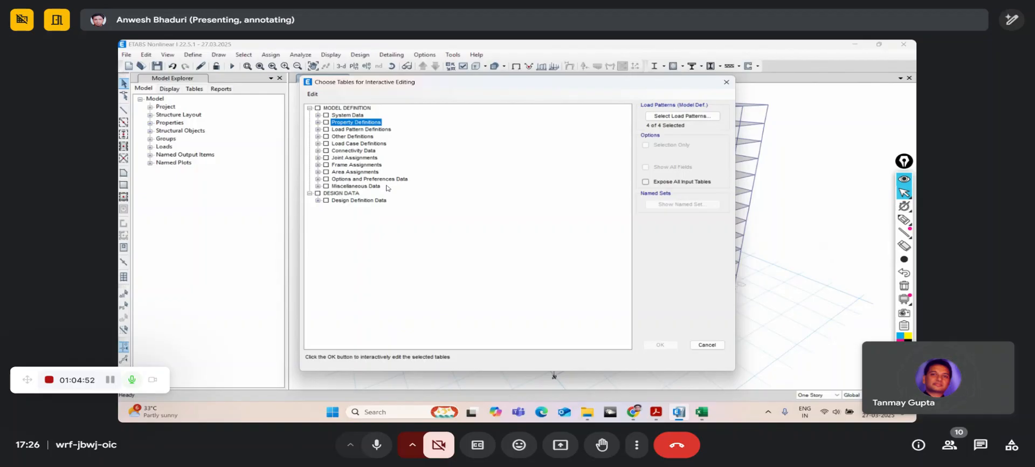
- Open the Load Combination Definitions table from the Load Case Definitions for interactive editing
click(318, 144)
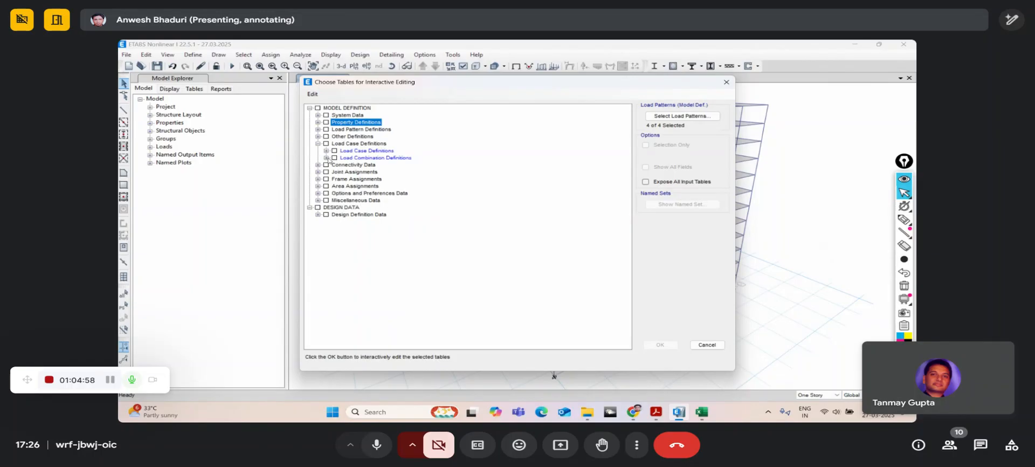
click(327, 158)
click(342, 164)
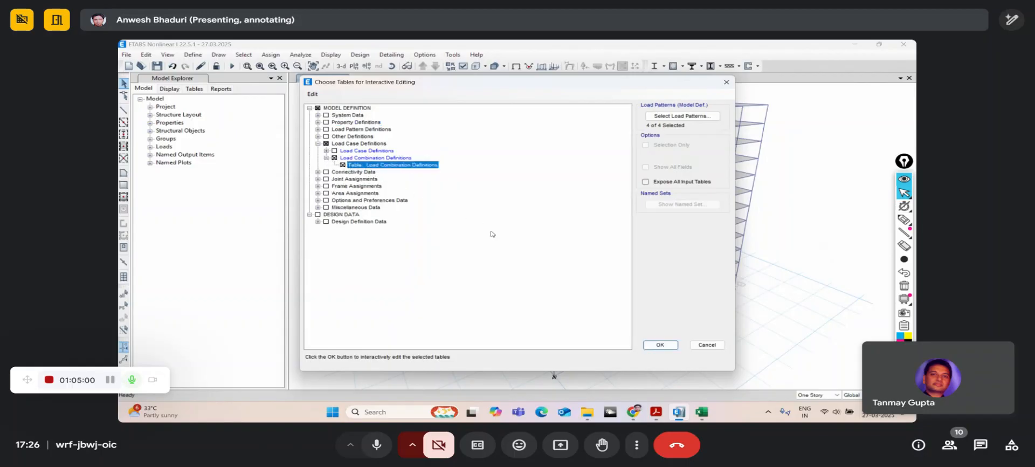
click(662, 348)
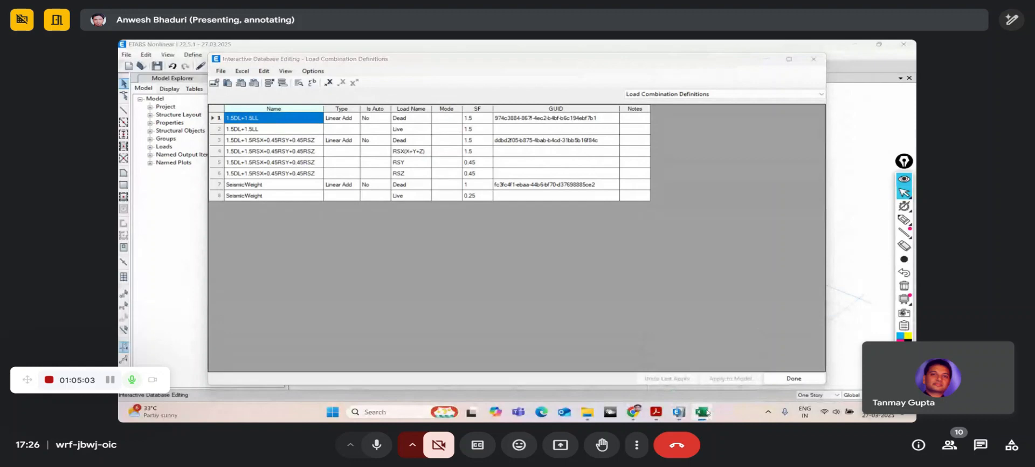
- Close the Excel workbook left open from the previous table edit
right_click(702, 412)
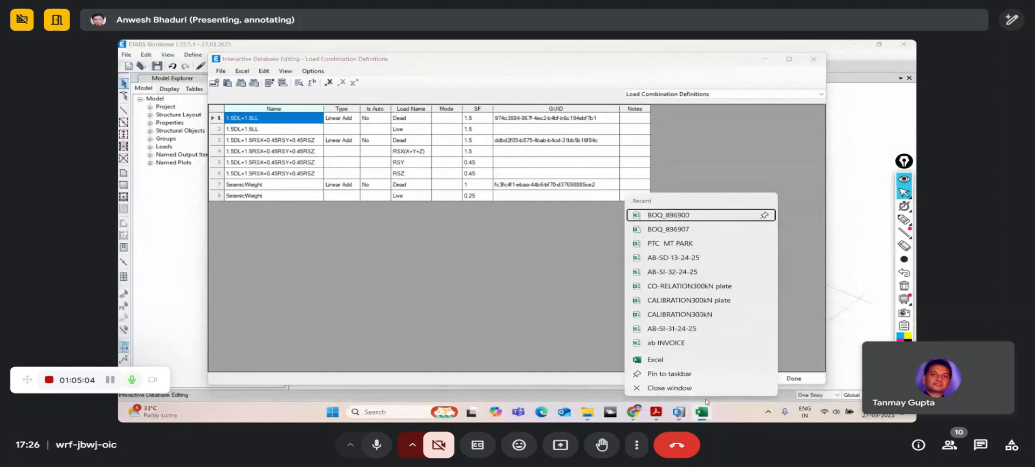
click(705, 391)
click(556, 273)
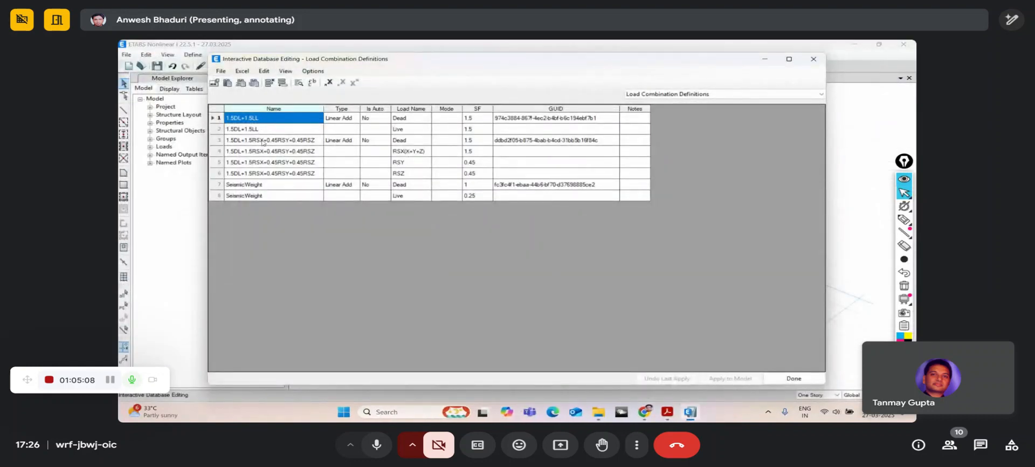
- Send the Load Combination Definitions table to Excel and switch to the new workbook in a maximized window
click(243, 72)
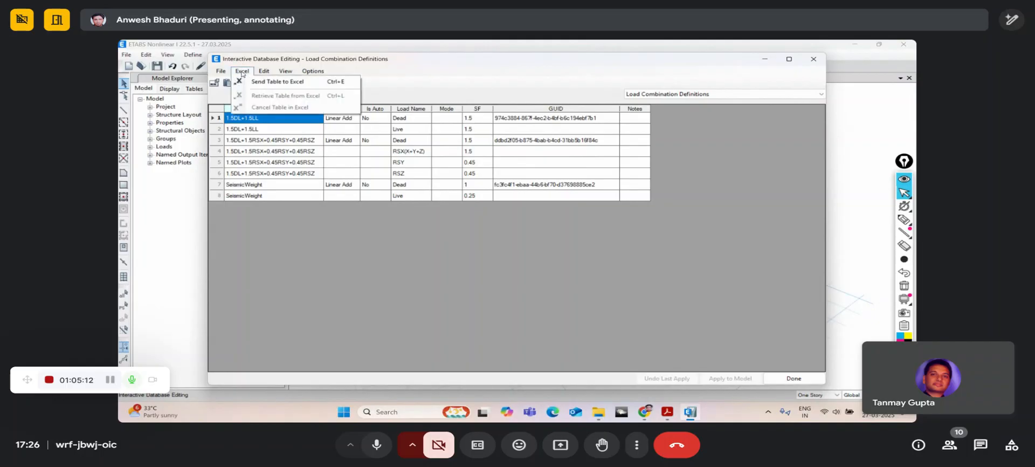
click(245, 81)
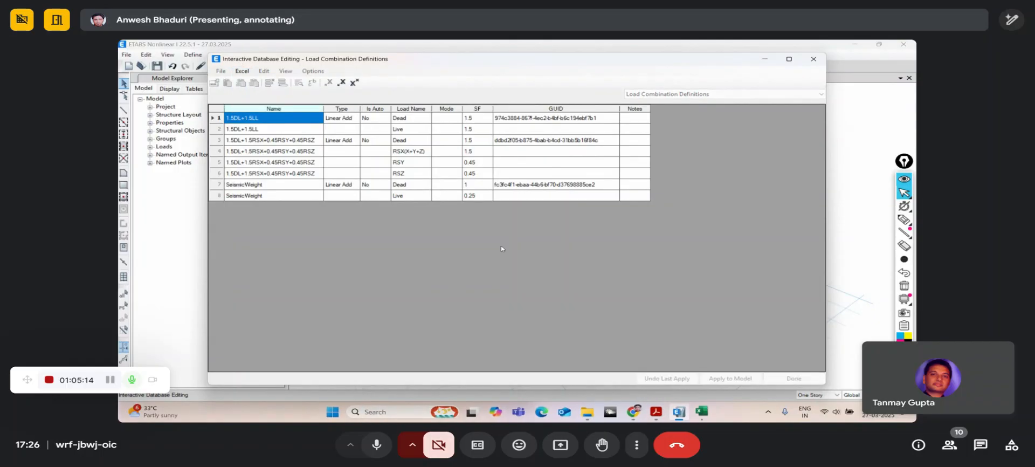
mouse_move(706, 414)
click(701, 362)
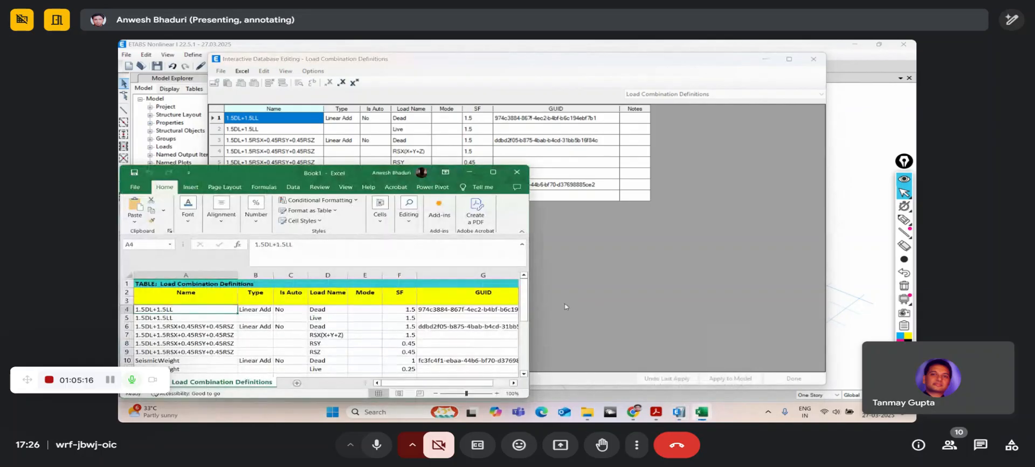
click(494, 171)
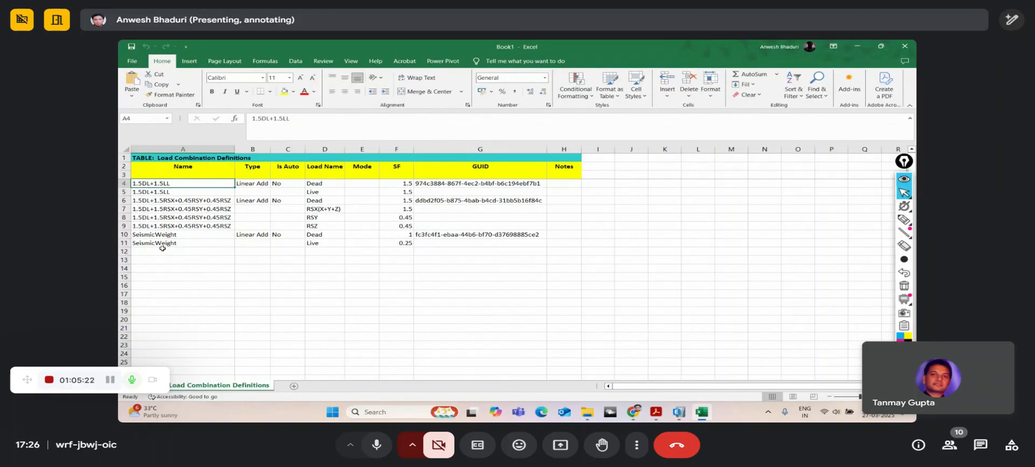
click(137, 201)
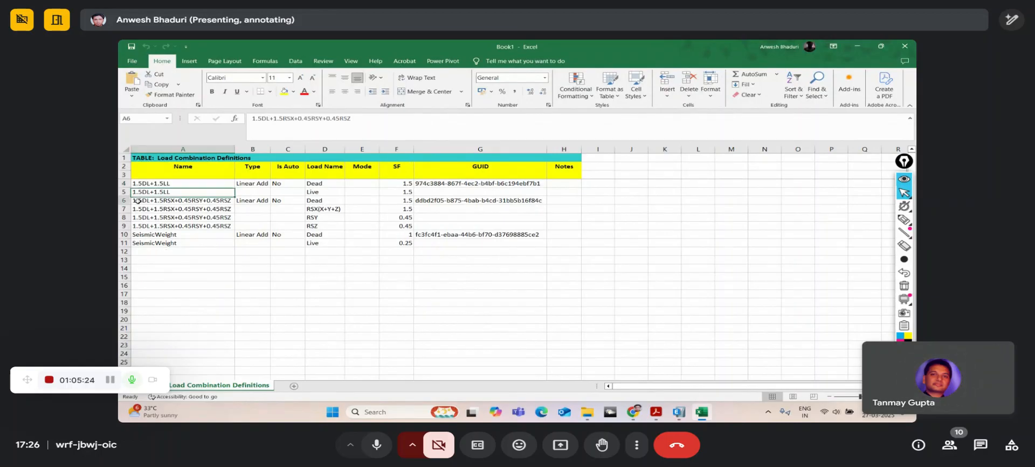
drag(137, 201, 225, 225)
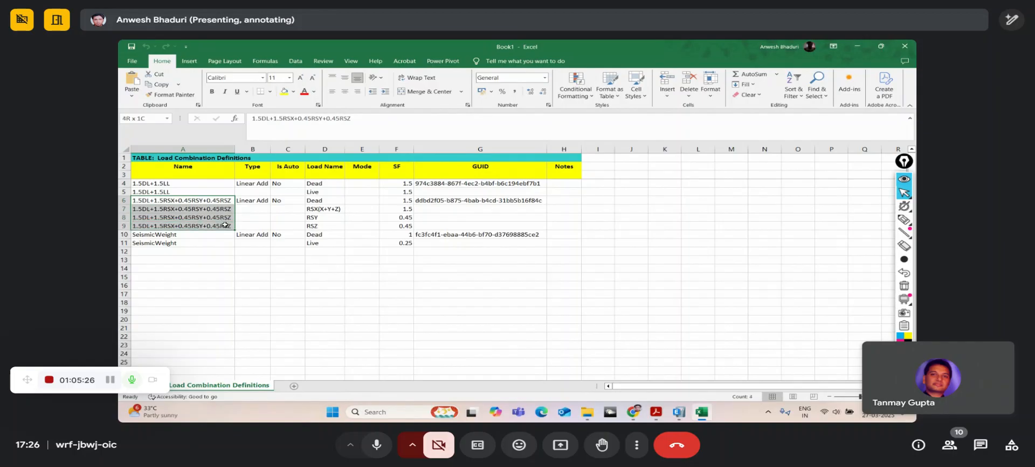
click(193, 216)
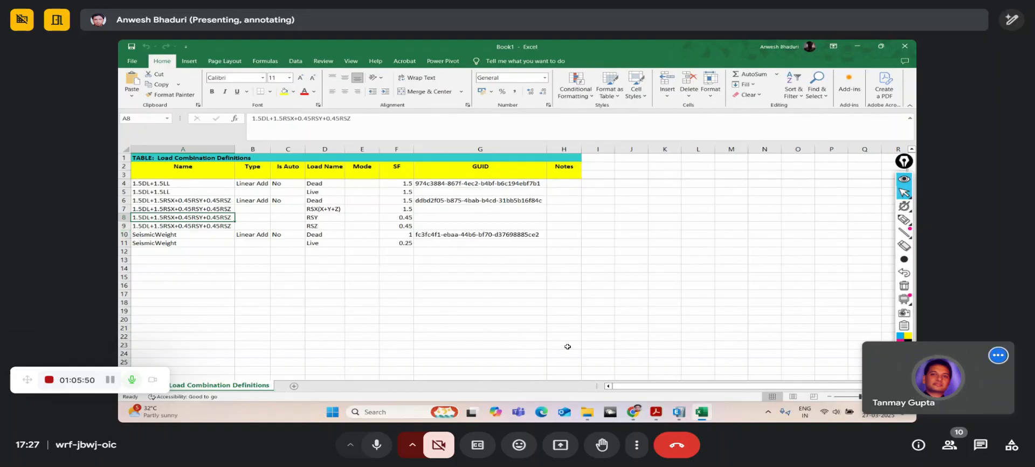
- Clear the GUID cells of the 1.5DL+1.5RSX+0.45RSY+0.45RSZ, 1.5DL+1.5LL and SeismicWeight combinations
click(441, 201)
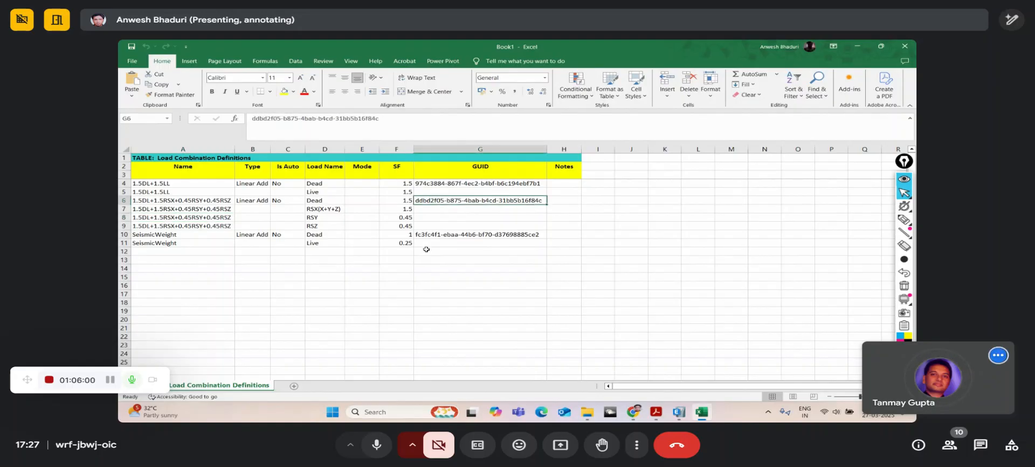
scroll(431, 257, down, 3)
scroll(430, 258, up, 3)
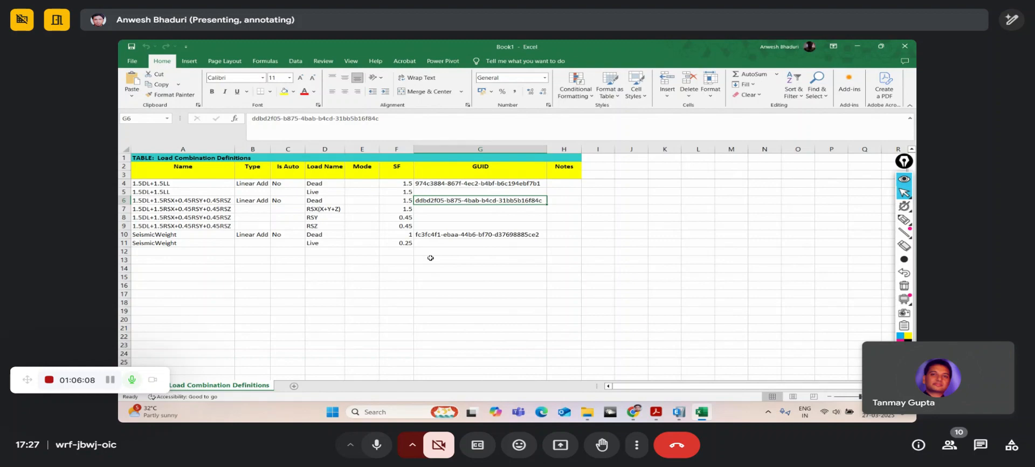
key(Delete)
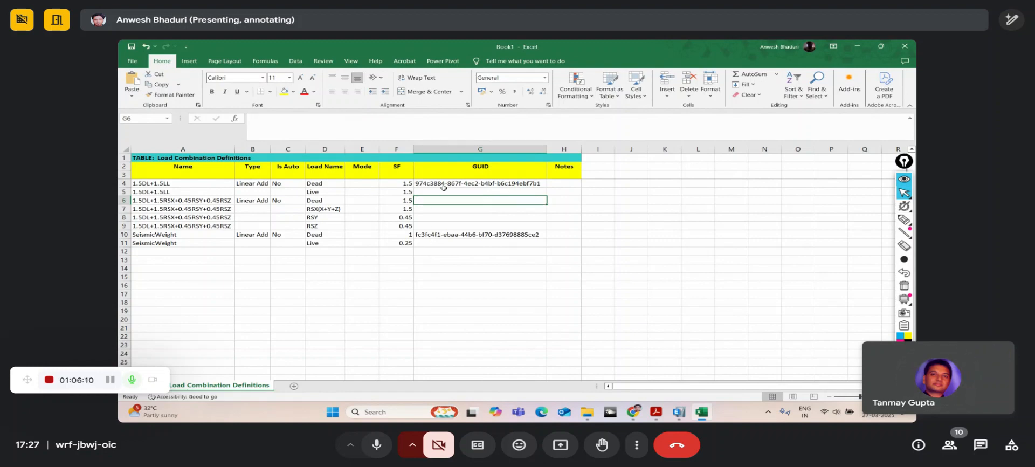
click(444, 187)
key(Delete)
click(440, 235)
key(Delete)
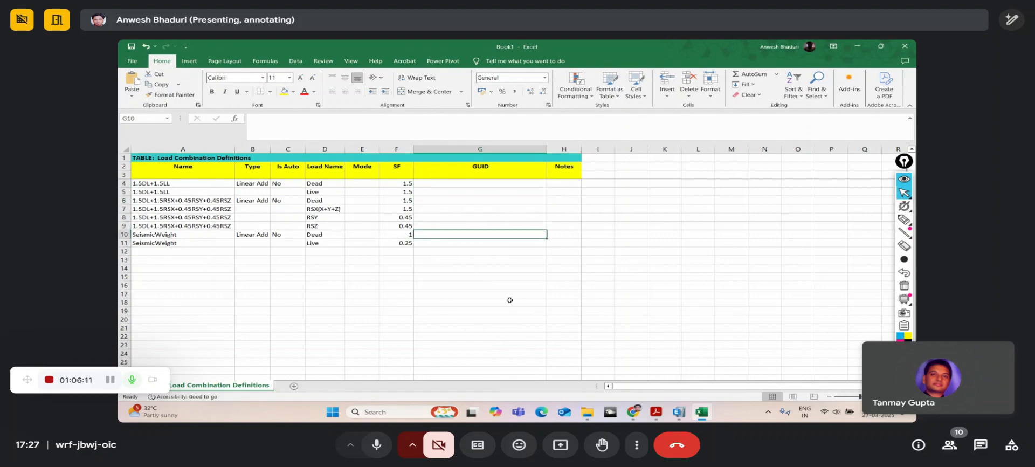
- Switch back to ETABS, retrieve the load combination table from Excel, apply it to the model and finish the database editing
click(679, 412)
click(241, 71)
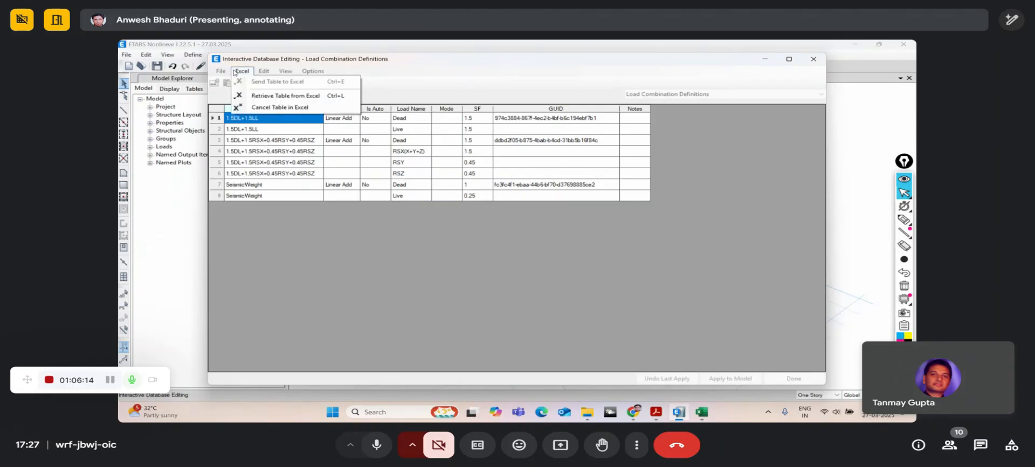
click(286, 95)
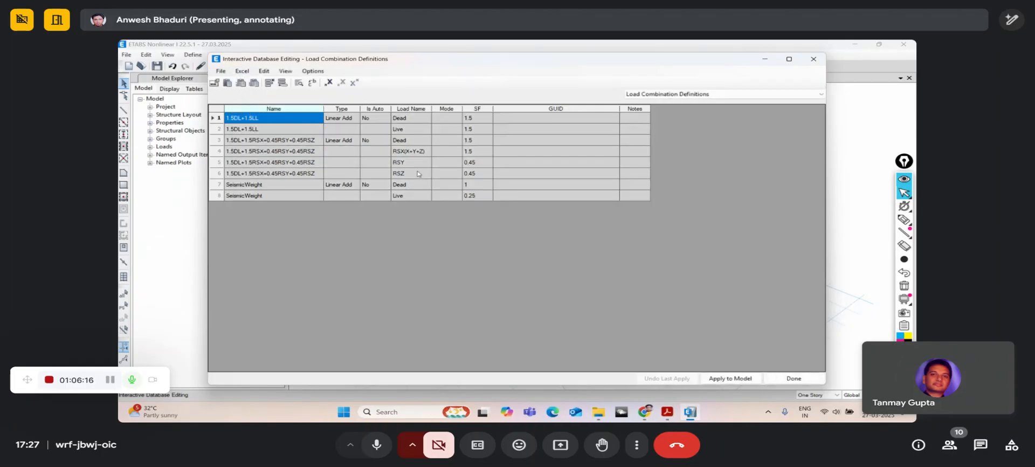
click(721, 378)
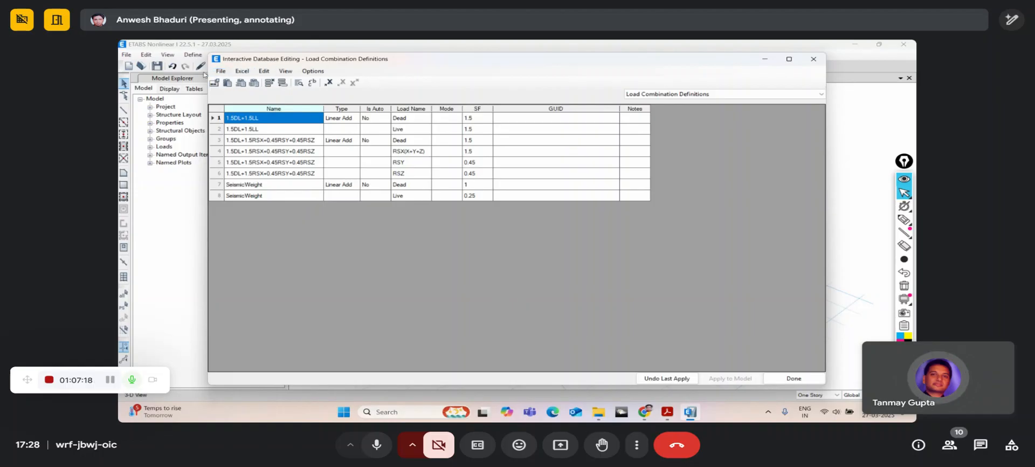
click(782, 380)
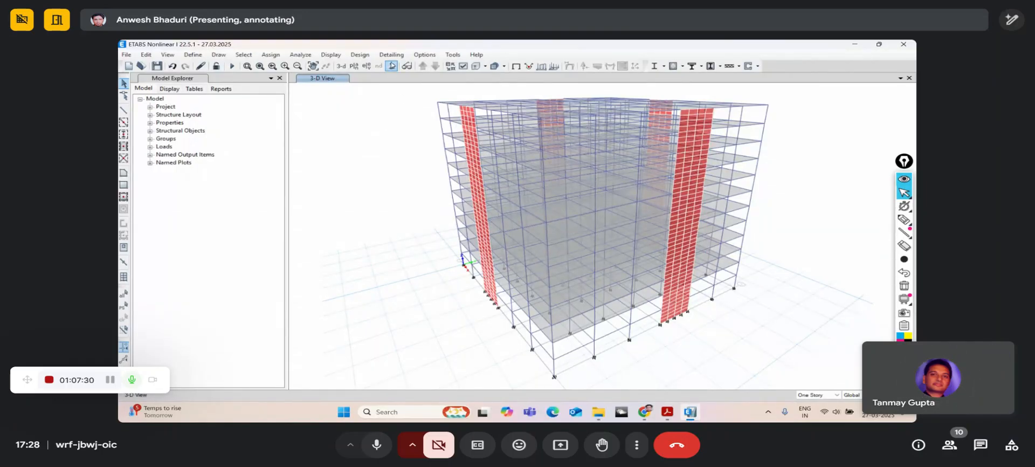
drag(395, 133, 393, 138)
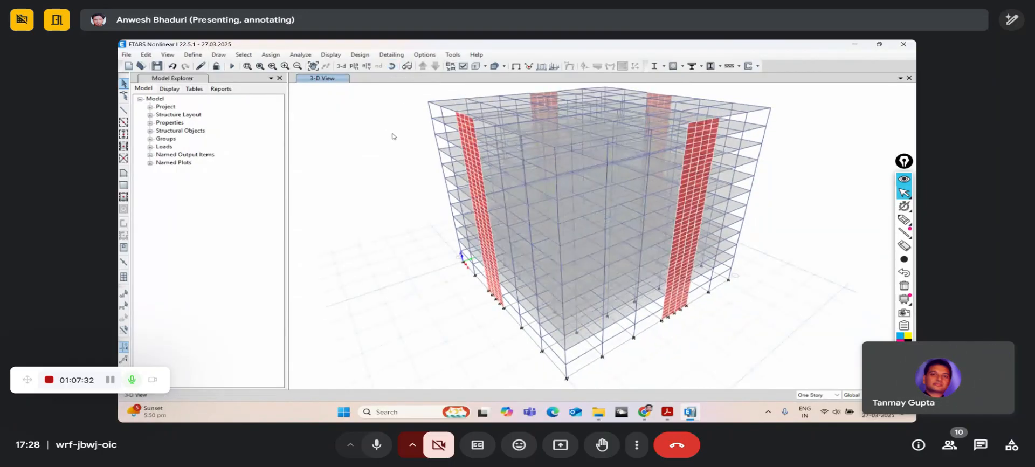
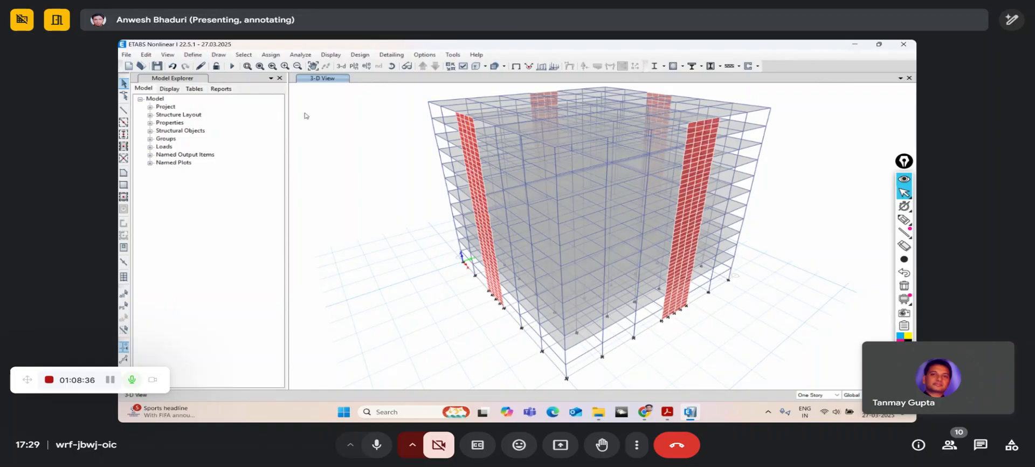
scroll(351, 125, down, 3)
scroll(351, 125, up, 4)
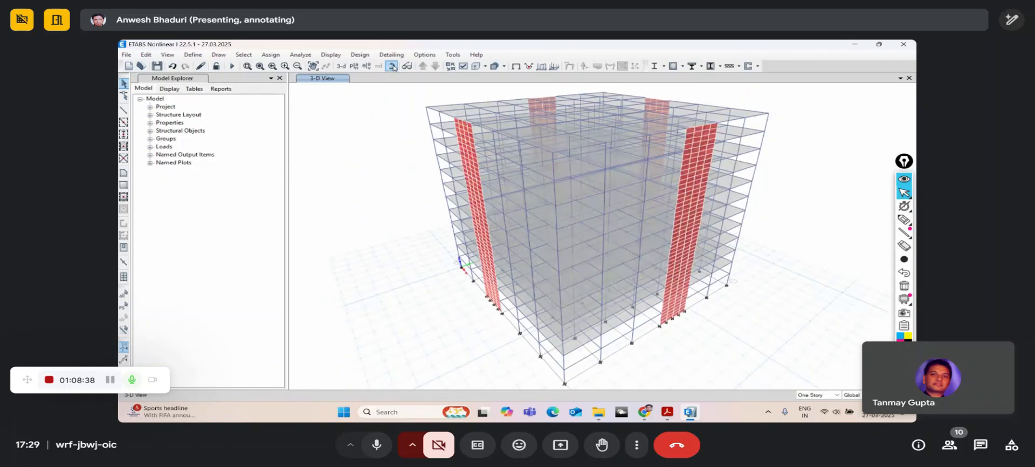
drag(414, 193, 419, 150)
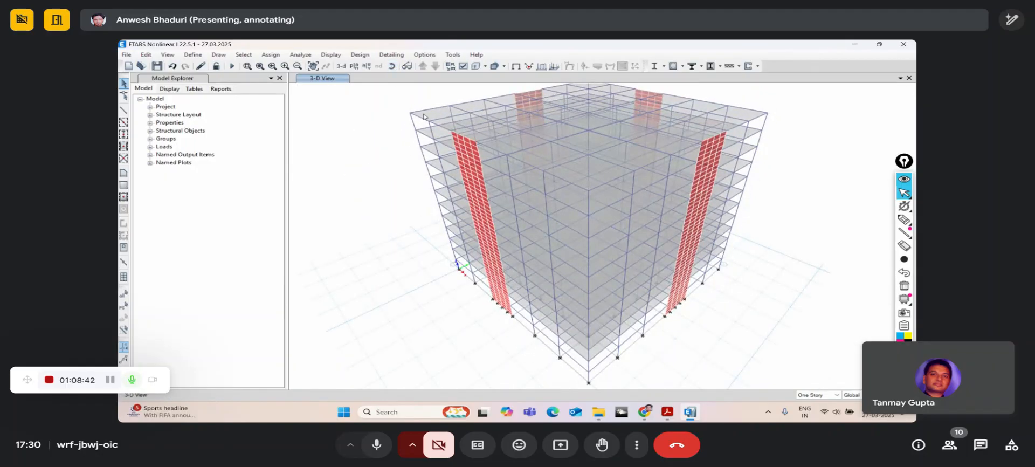
click(394, 68)
drag(747, 291, 747, 150)
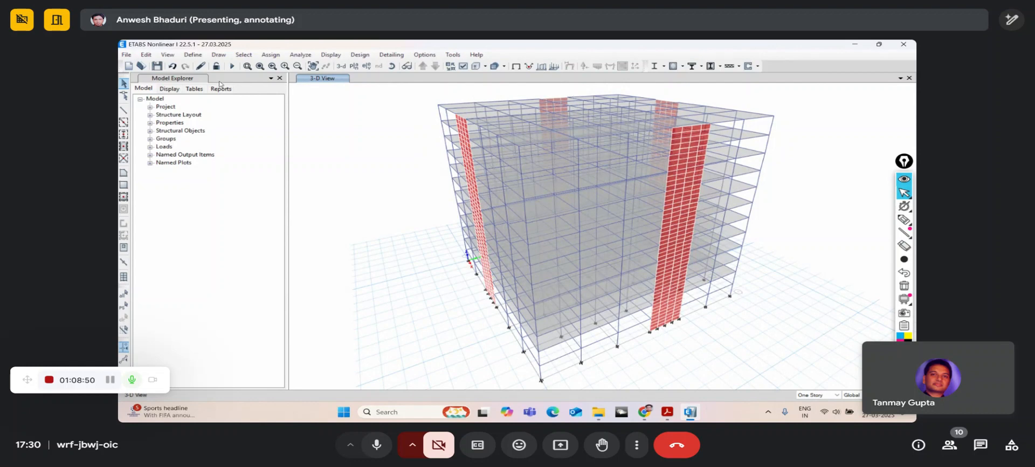
- Set the weight per unit volume of the M25 concrete material to 25 kN/m³ and accept the material definitions
click(240, 55)
mouse_move(193, 54)
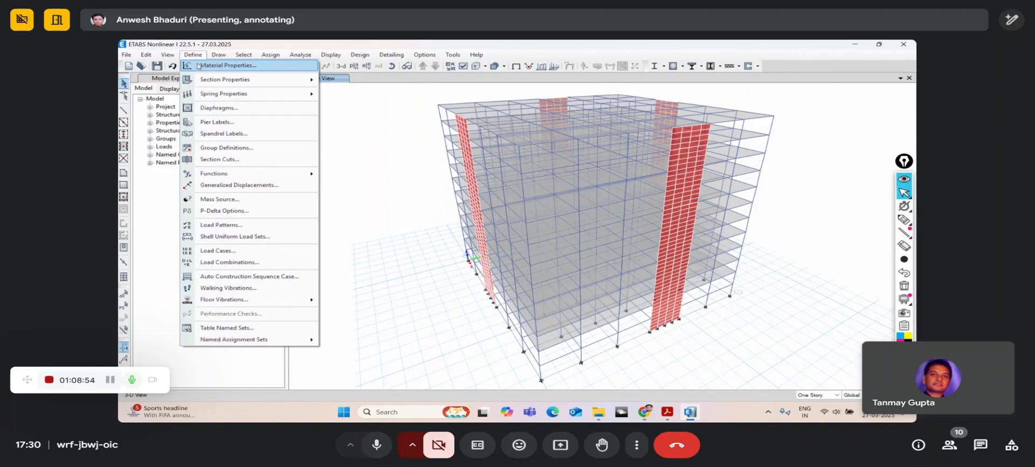
click(198, 65)
click(434, 203)
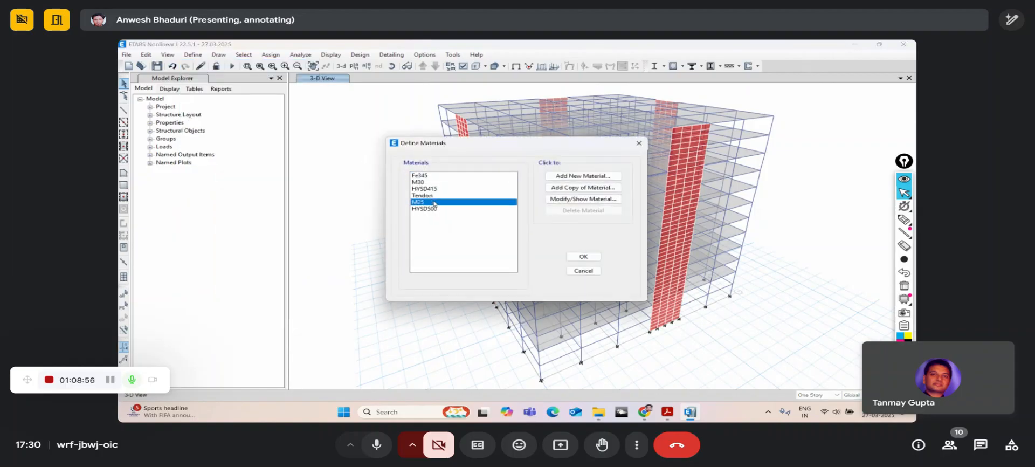
click(562, 196)
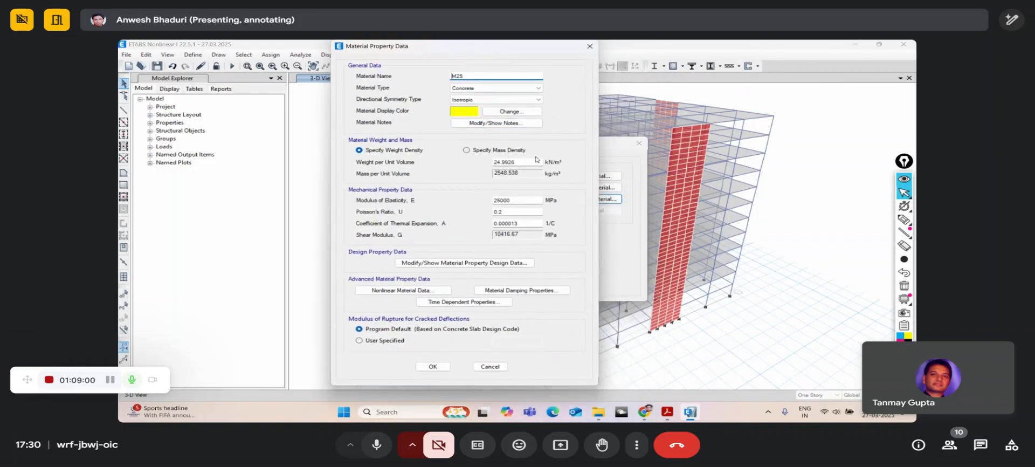
drag(530, 162, 477, 164)
text(25)
click(447, 366)
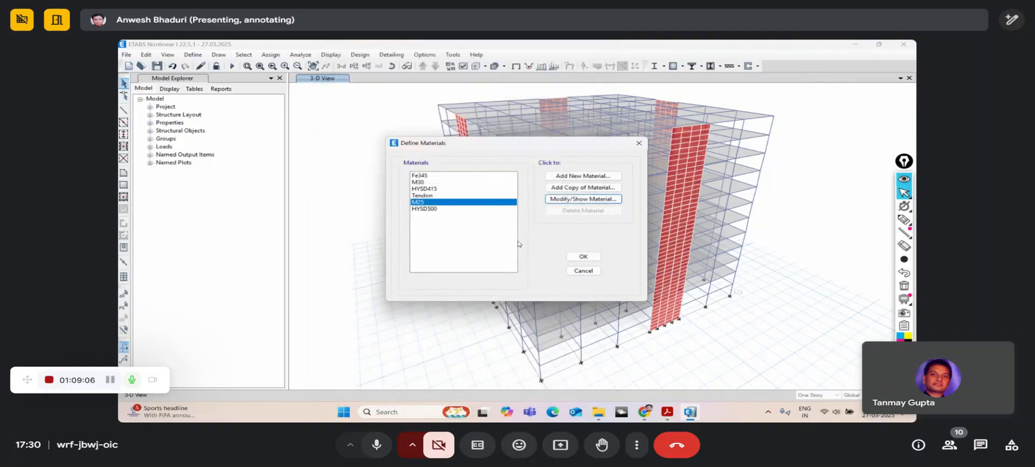
click(577, 255)
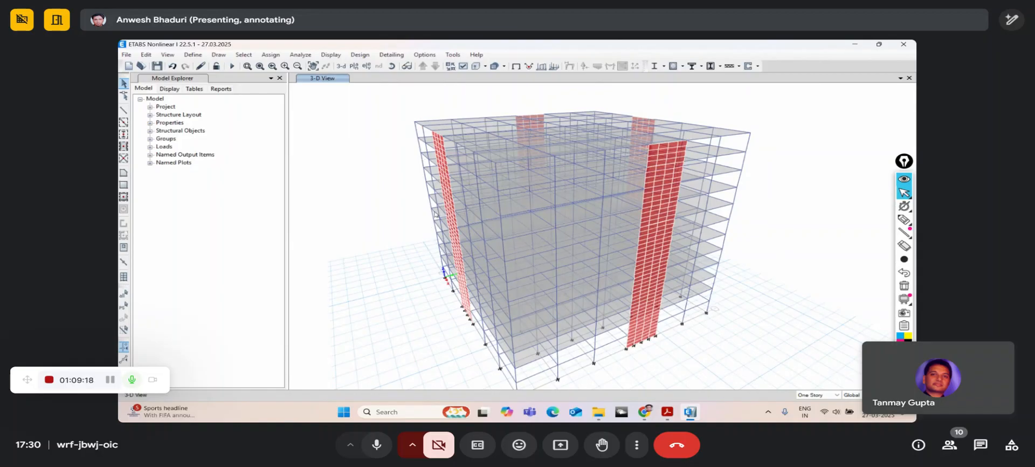
- Open the group definitions and add a group named col
scroll(434, 126, up, 2)
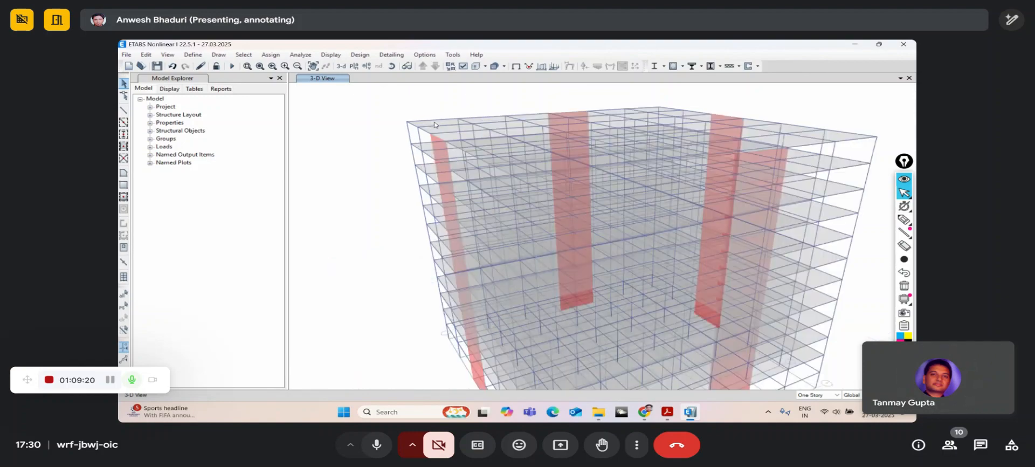
scroll(434, 126, up, 1)
scroll(449, 127, down, 2)
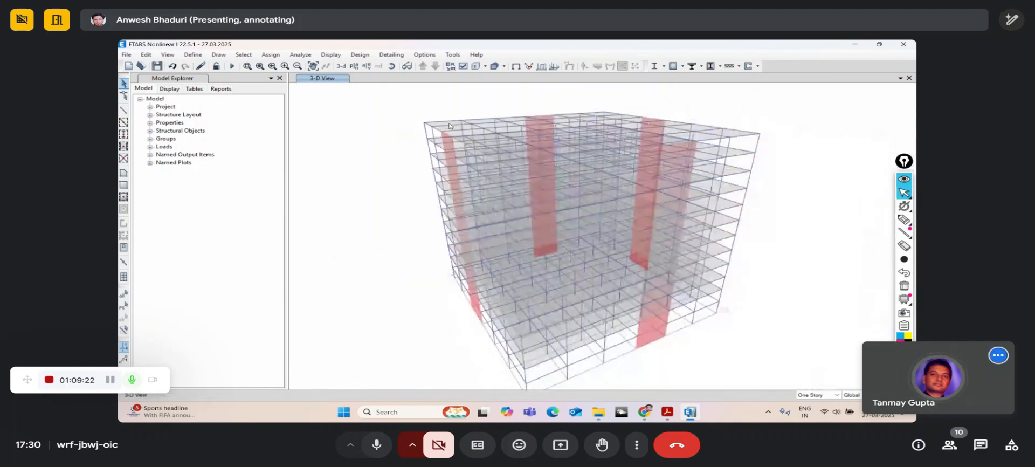
click(192, 55)
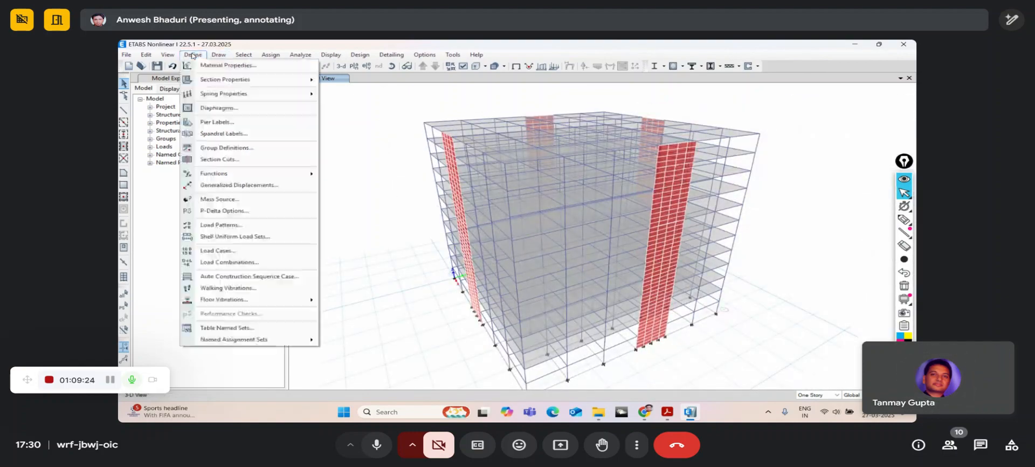
click(218, 149)
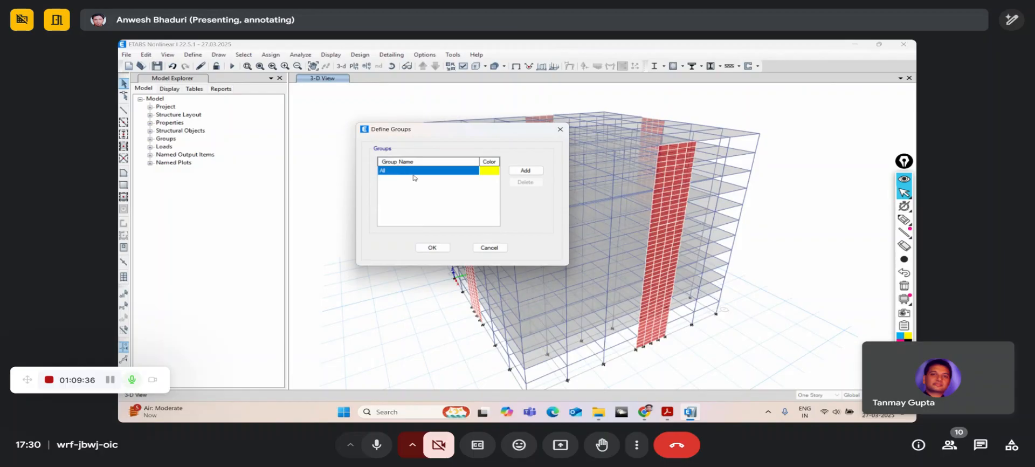
click(524, 171)
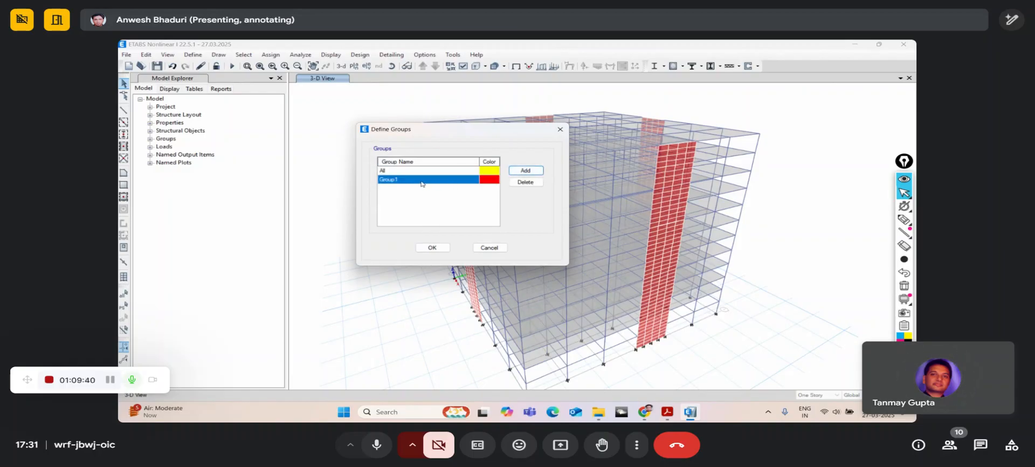
click(381, 179)
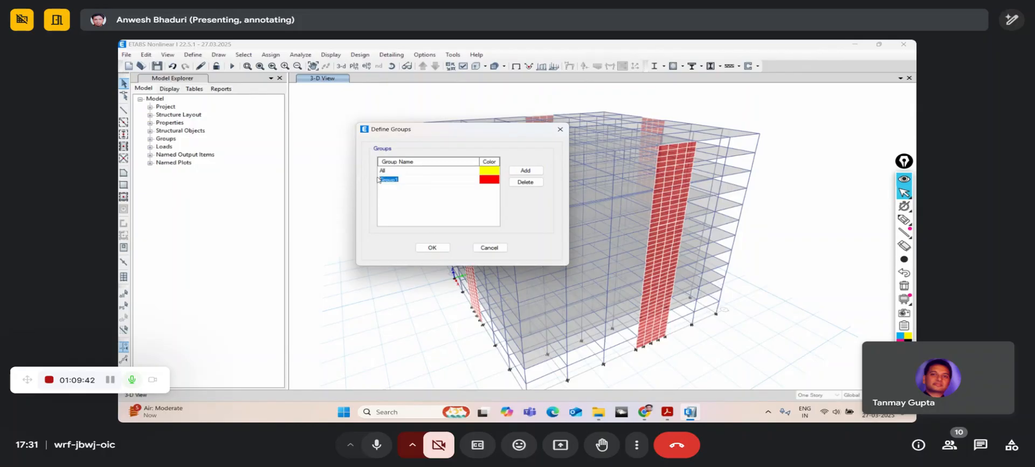
key(BackSpace)
- Add two more groups named beam and wall to the group definitions
click(526, 171)
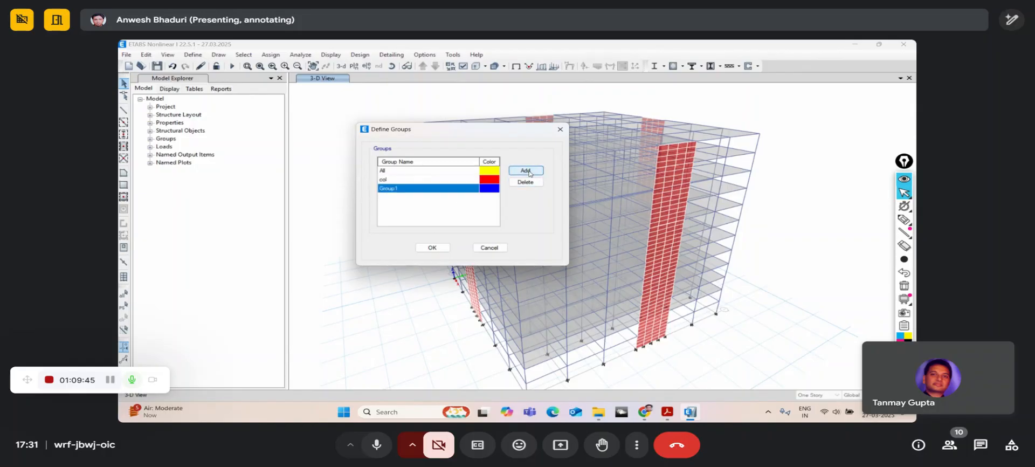
click(406, 190)
text(b)
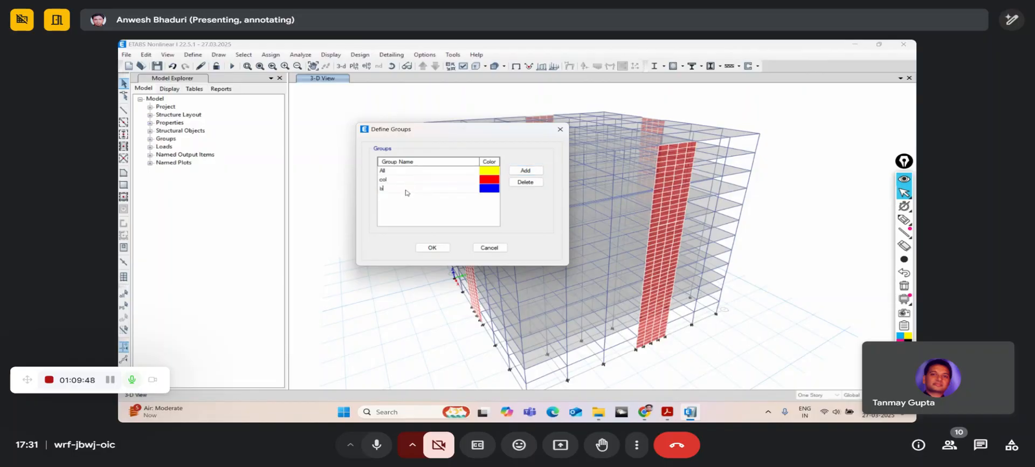
text(eam)
click(526, 170)
click(405, 198)
text(wall)
- Add a group named slabs and accept the group definitions
click(526, 171)
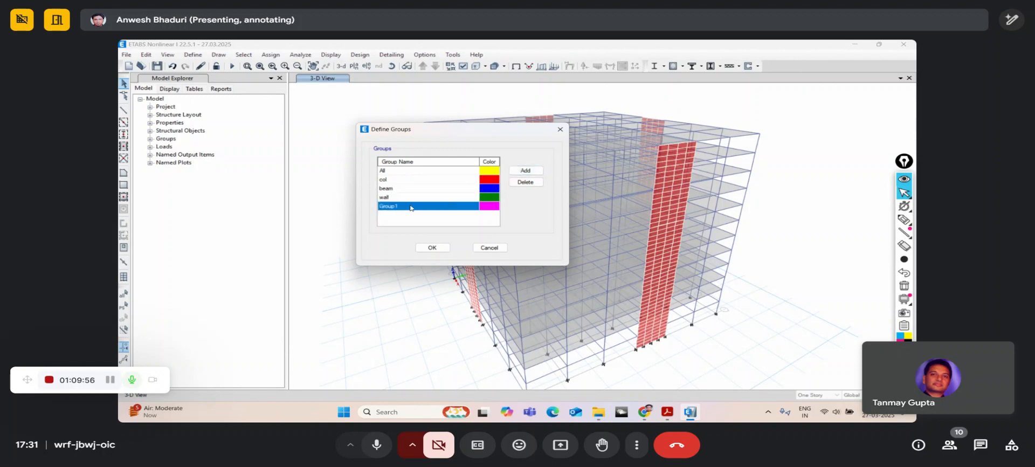
click(399, 210)
text(sl)
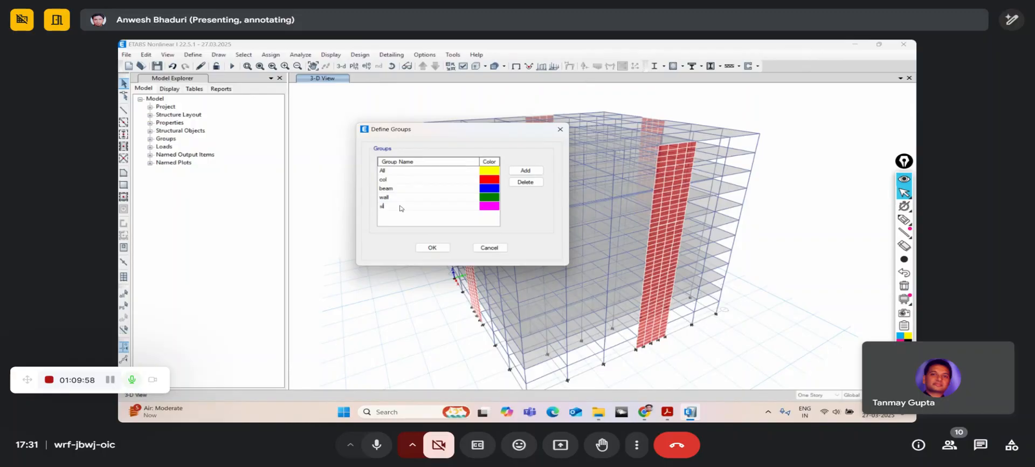
text(abs)
click(424, 248)
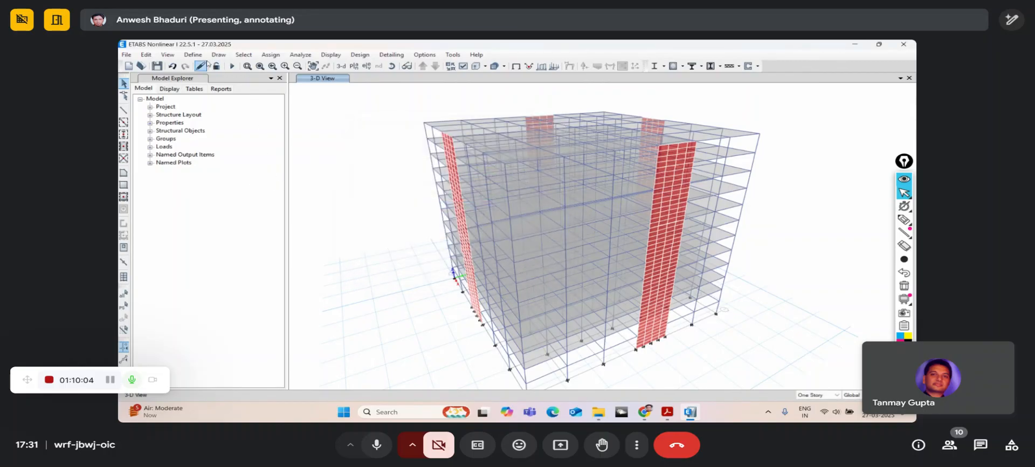
- Select all beams by object type and assign them to the beam group with the Add to Group option
click(245, 56)
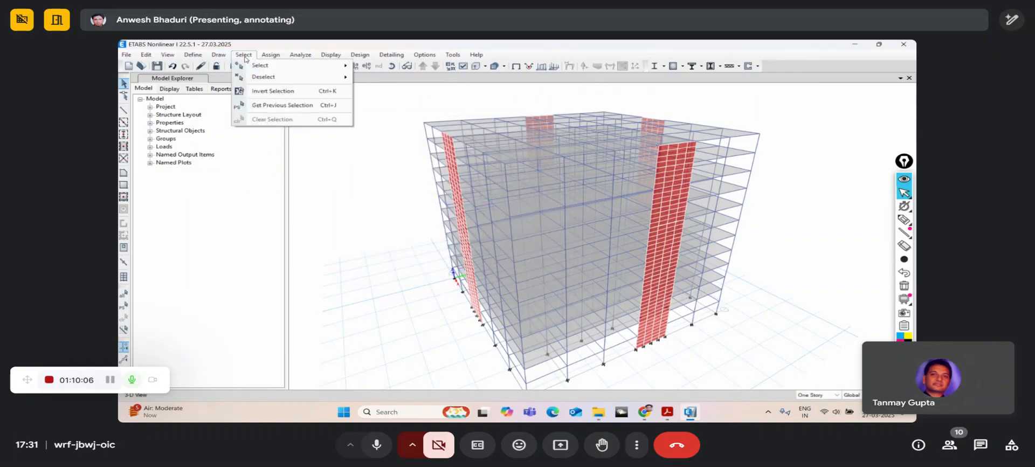
mouse_move(249, 64)
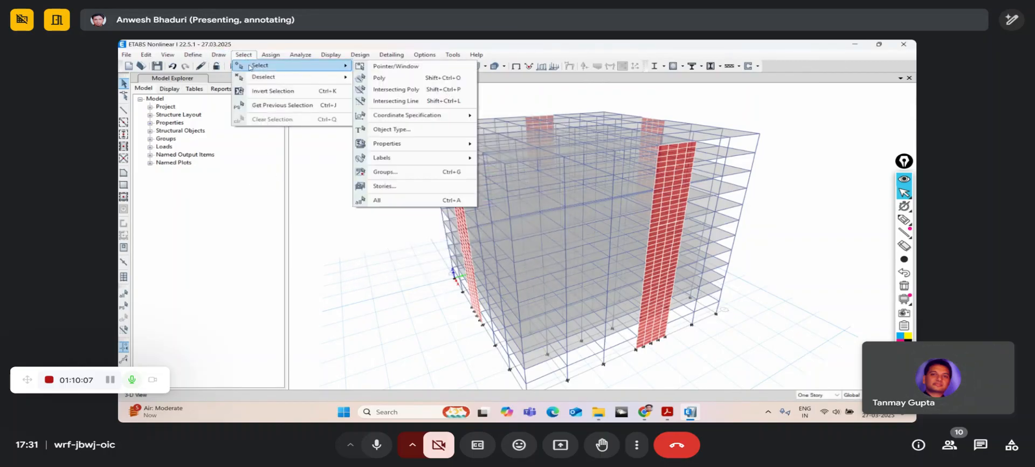
click(394, 131)
drag(577, 82, 710, 60)
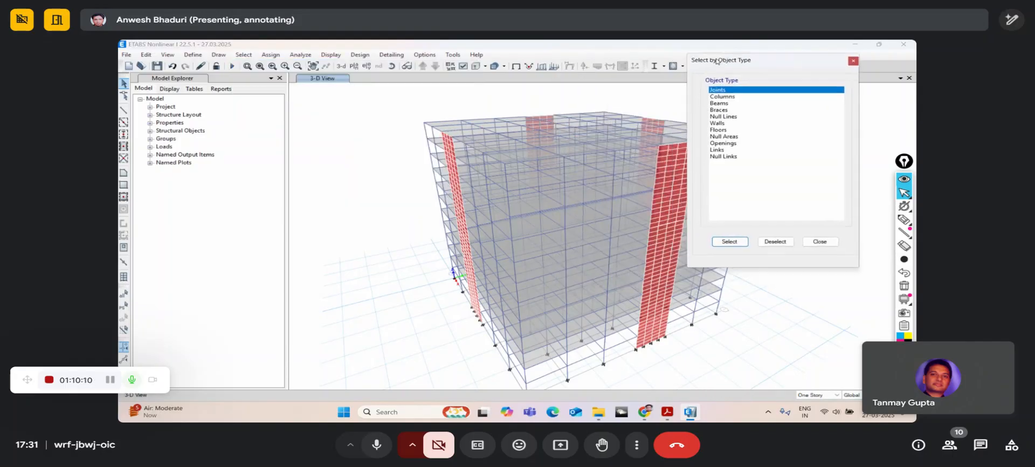
click(719, 103)
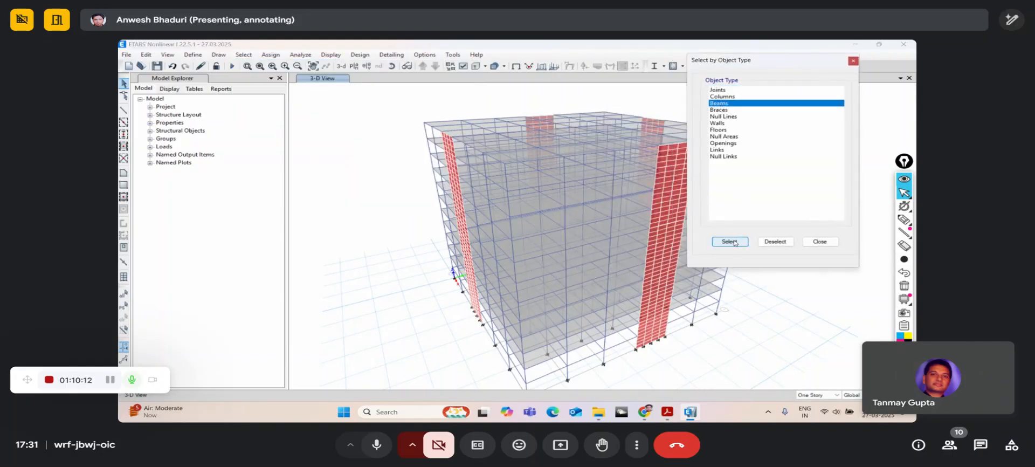
click(733, 241)
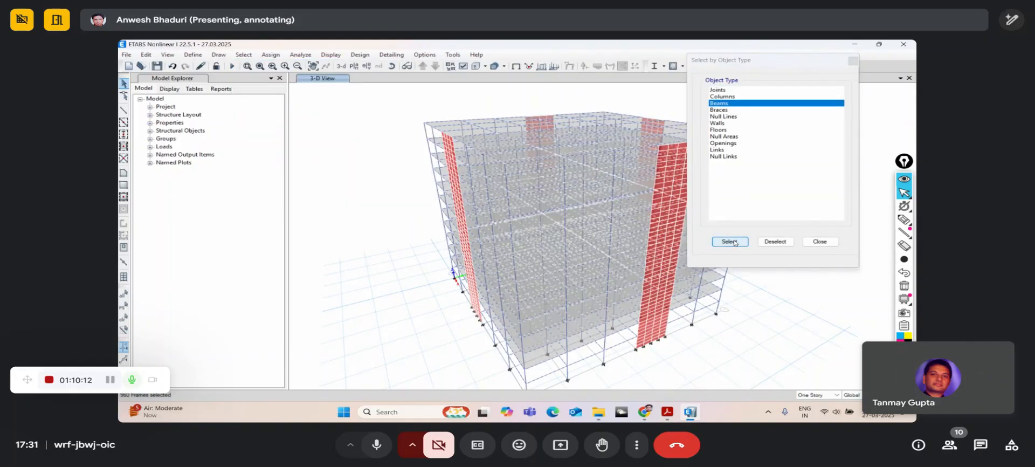
click(268, 55)
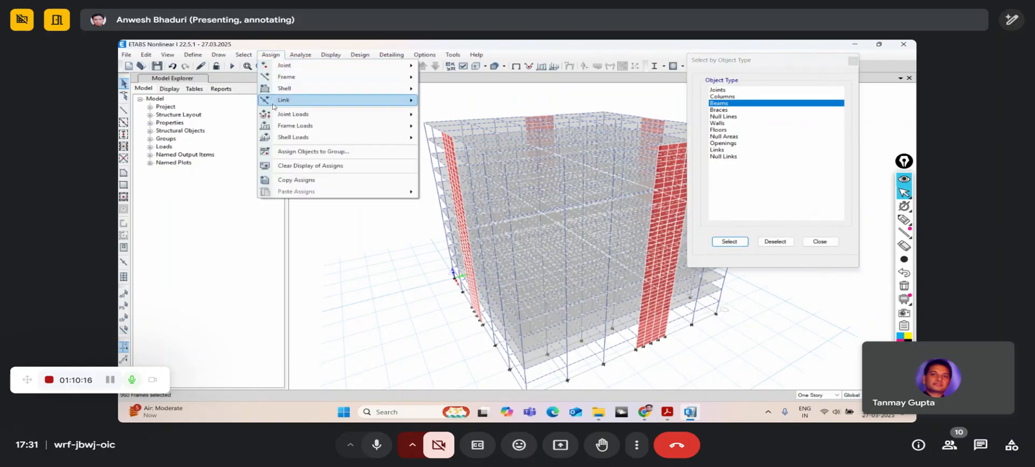
click(280, 151)
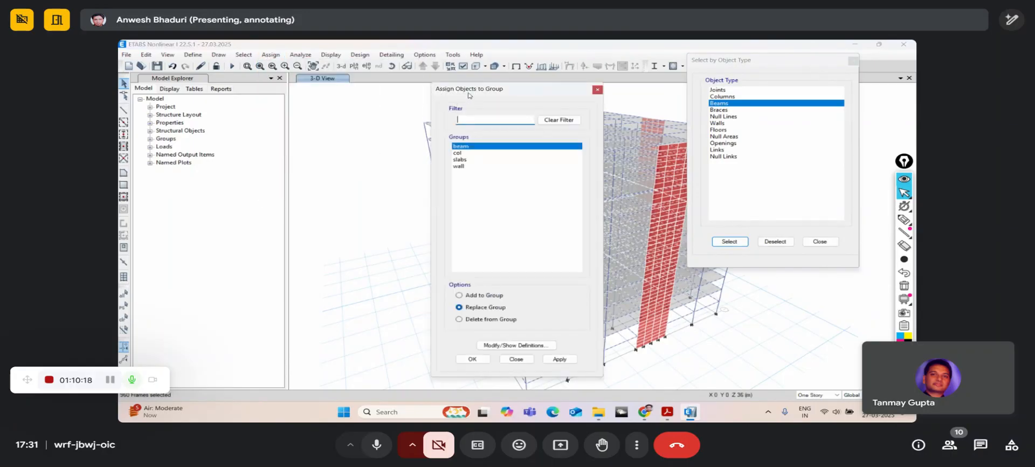
drag(469, 93, 231, 51)
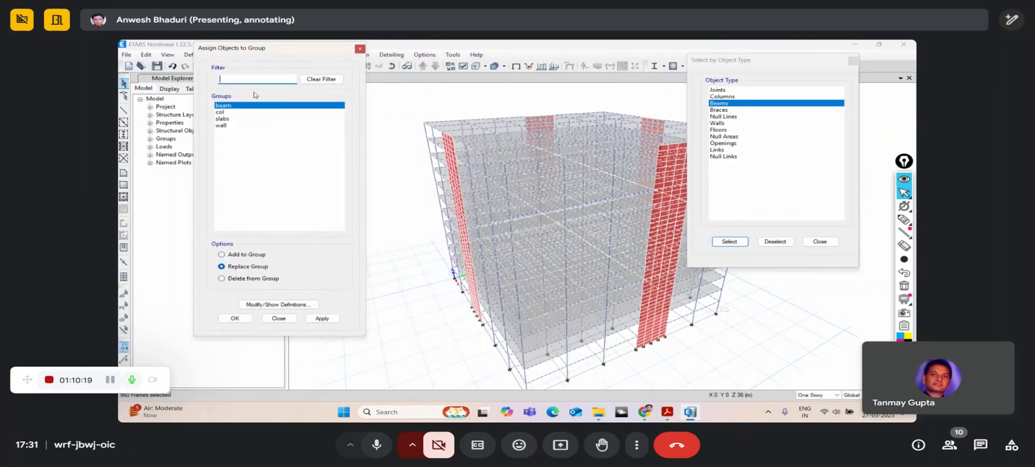
click(242, 256)
click(308, 319)
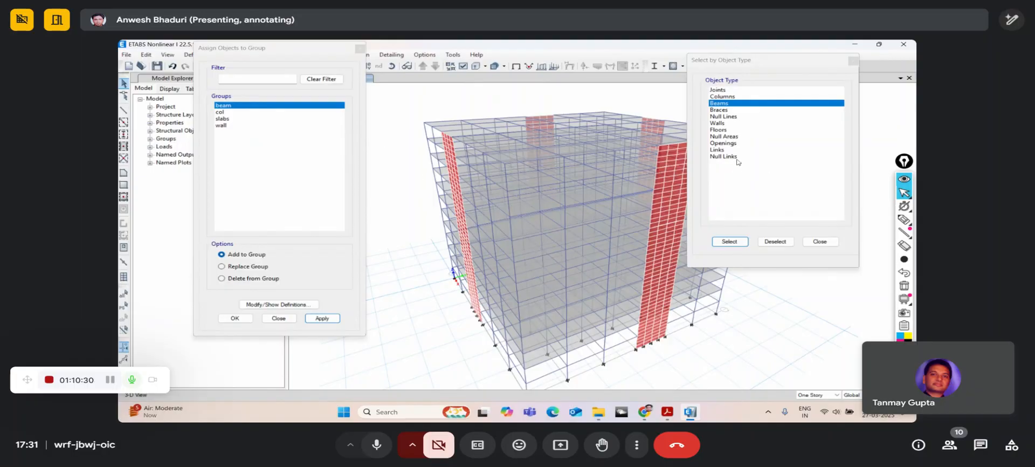
- Select all columns by object type and add them to the col group
click(723, 96)
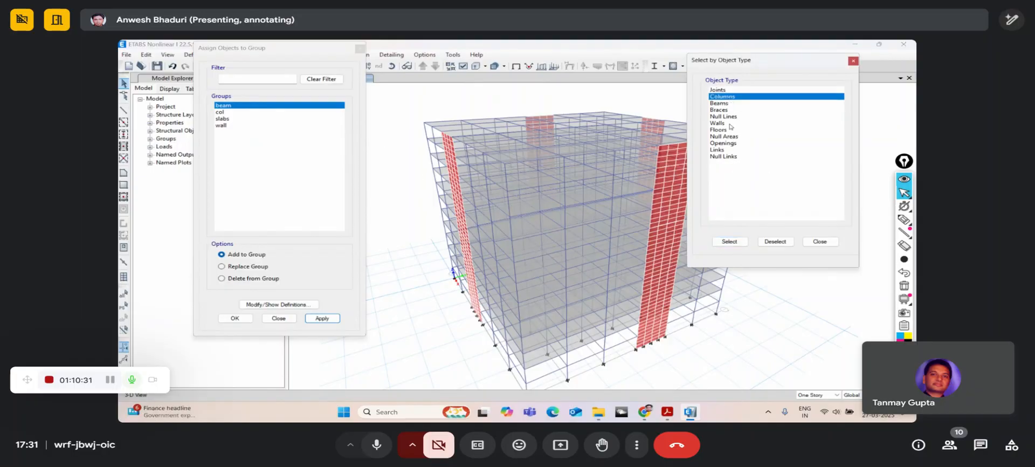
click(738, 243)
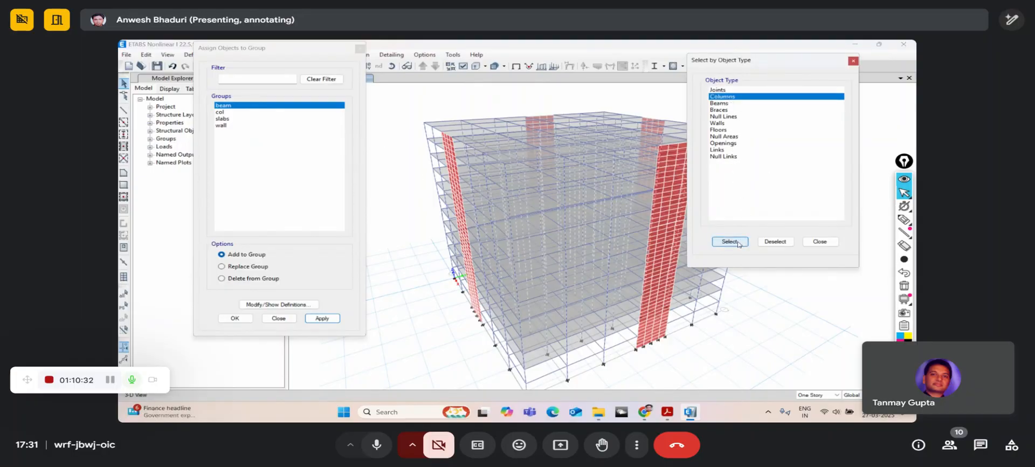
click(225, 113)
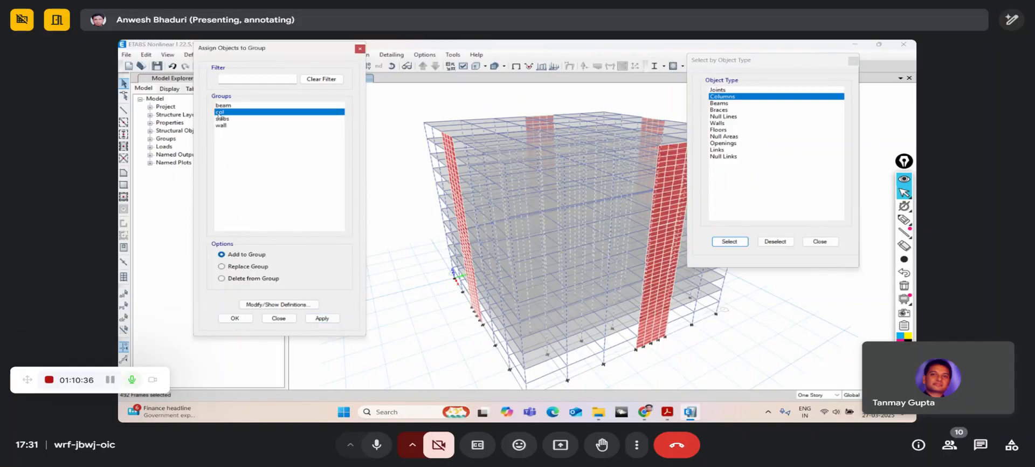
click(322, 318)
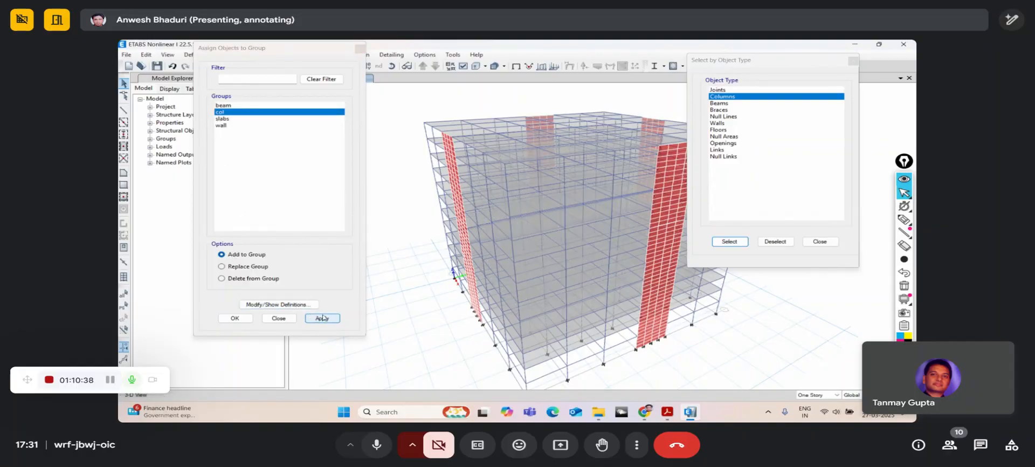
- Select all floors by object type and add them to the slabs group
click(714, 130)
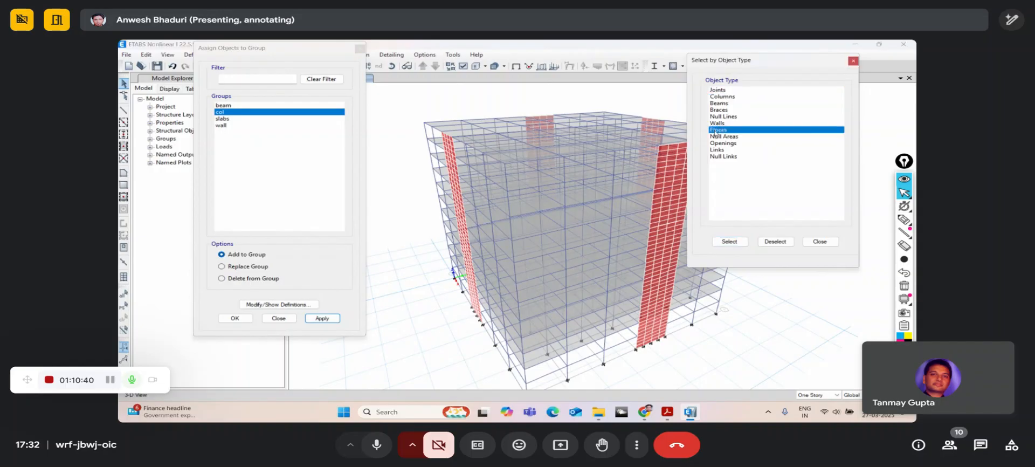
click(733, 239)
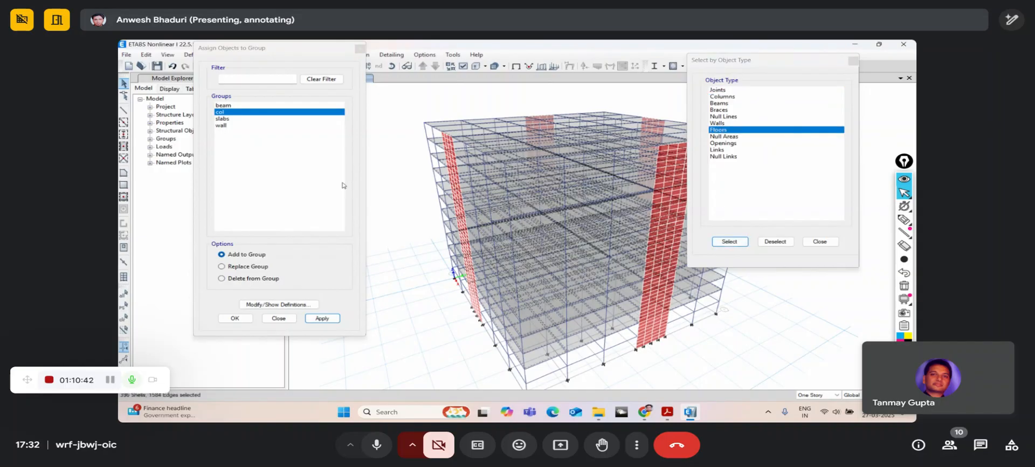
click(223, 119)
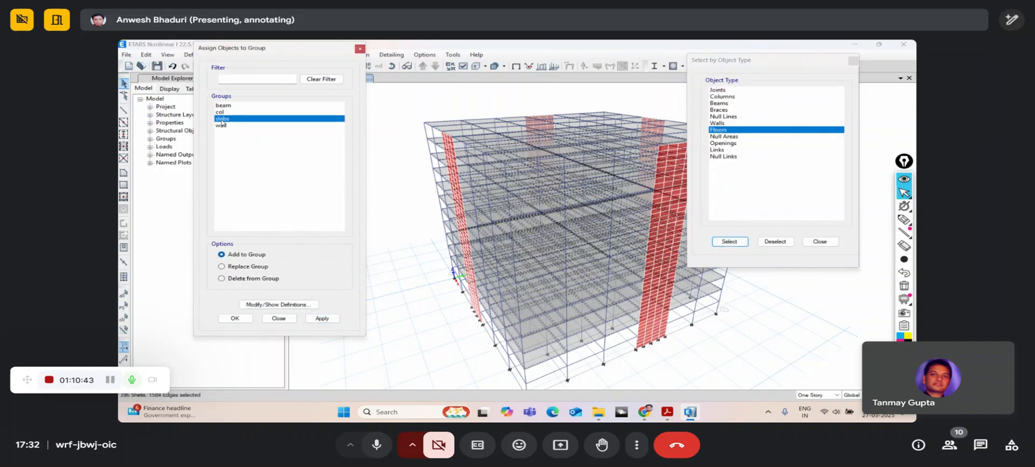
click(324, 319)
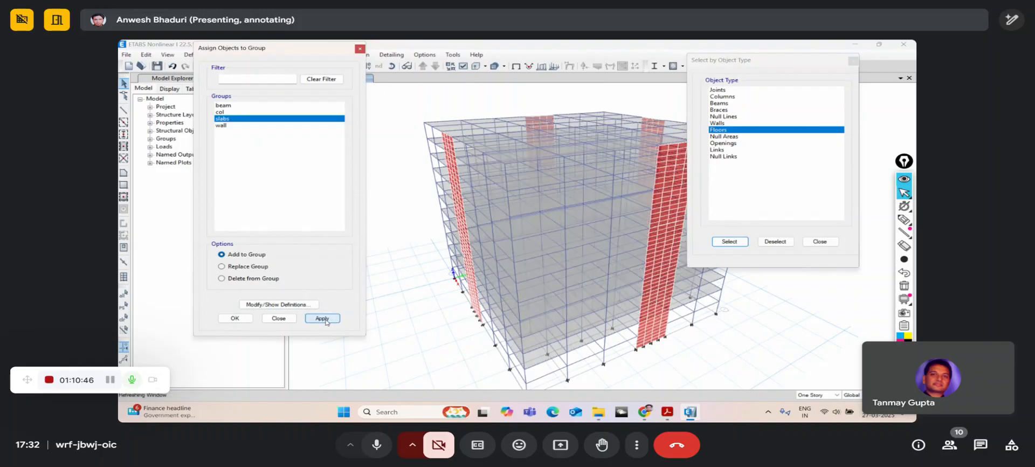
- Select all walls by object type, add them to the wall group and finish the group assignment and object selection
click(717, 123)
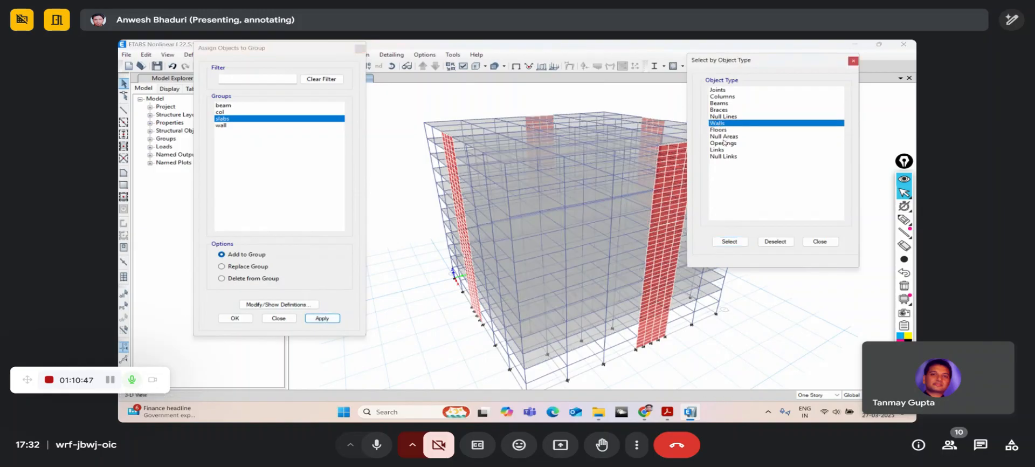
click(730, 241)
click(222, 126)
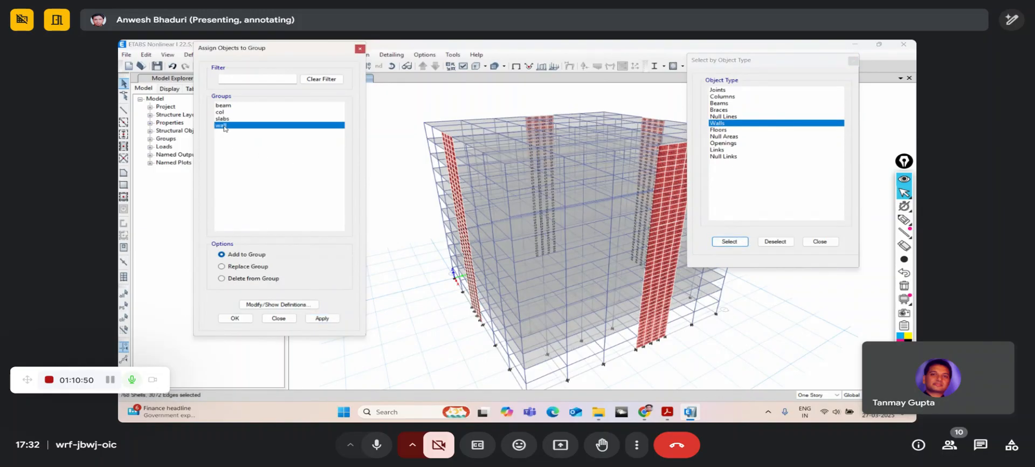
click(322, 318)
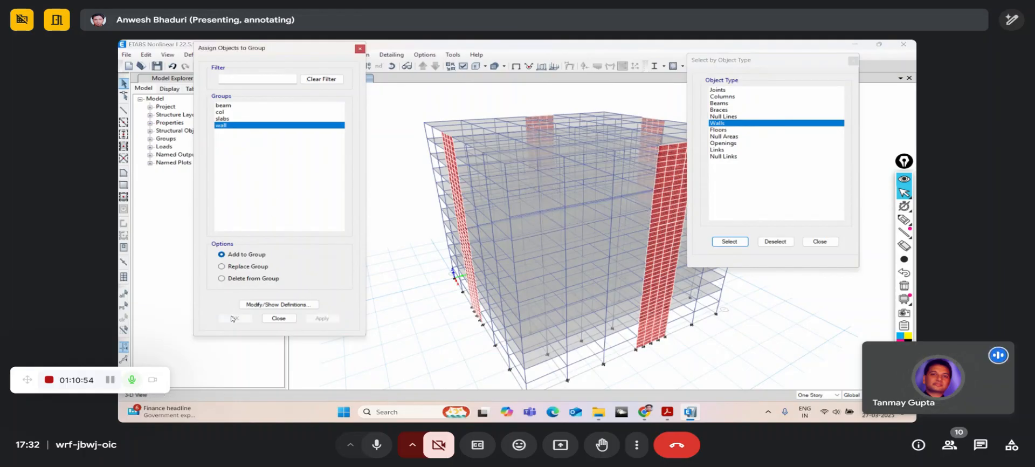
click(278, 319)
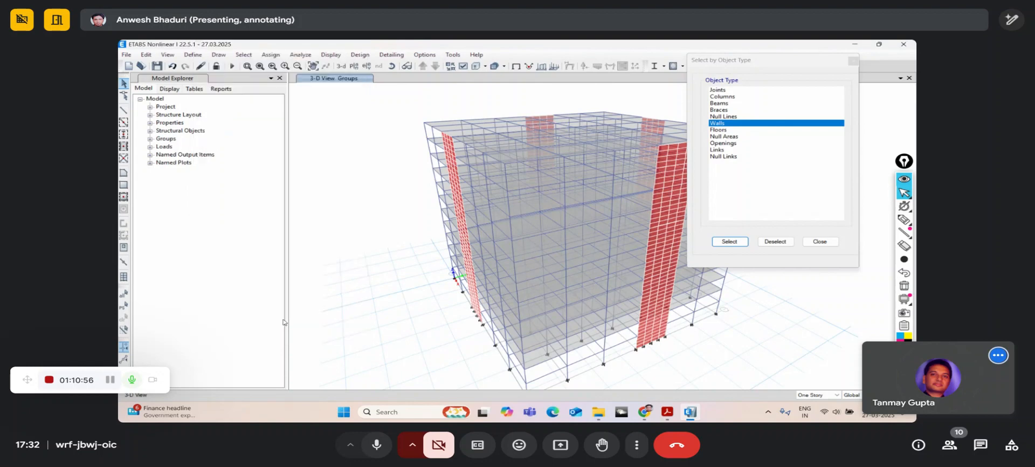
click(819, 241)
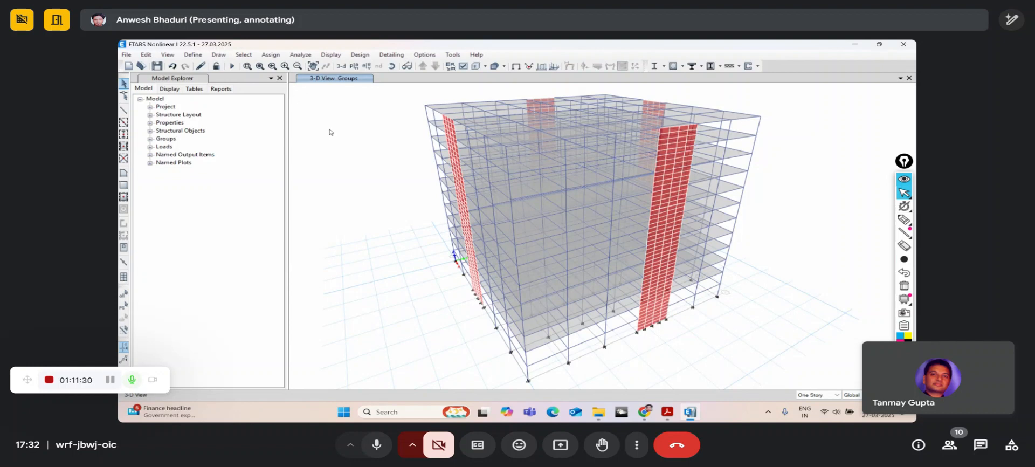
- Run the analysis of the building model
scroll(331, 132, down, 3)
scroll(326, 132, up, 3)
click(235, 67)
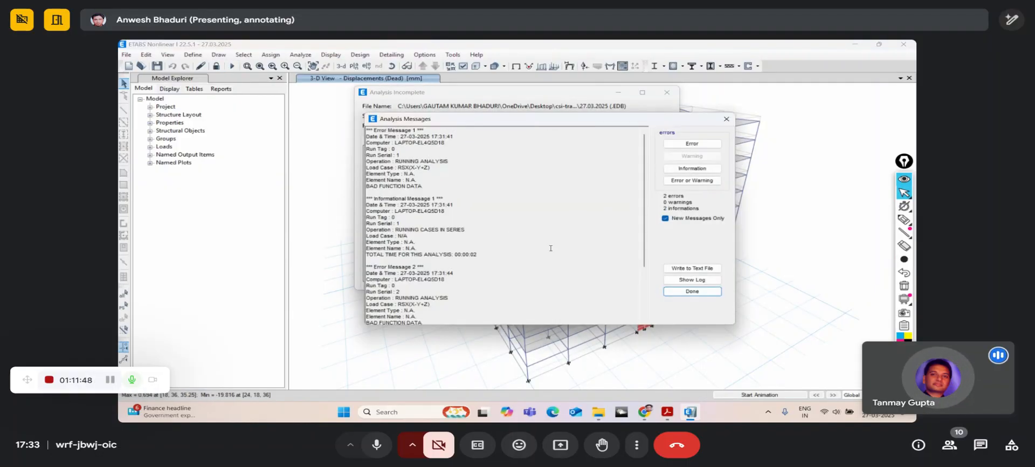
- Examine the analysis run log for errors in the response spectrum load cases, and close the log and analysis messages
click(678, 280)
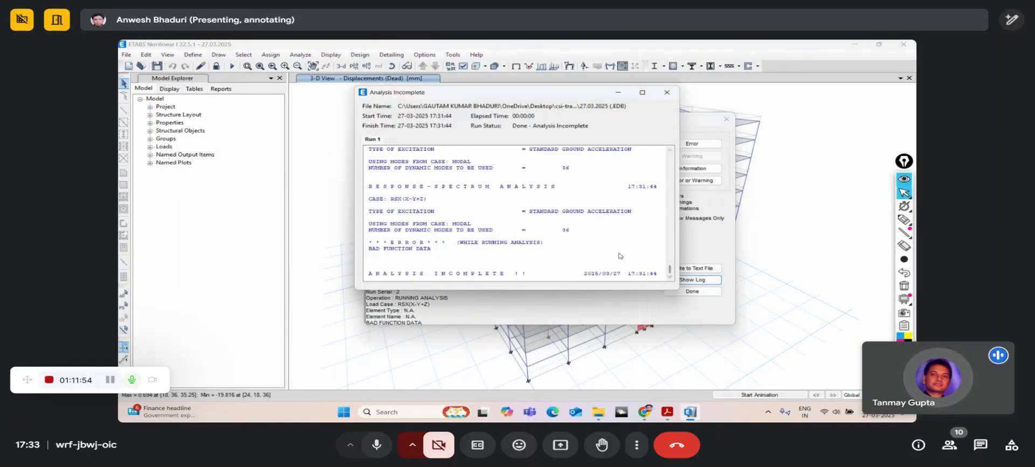
scroll(620, 257, up, 5)
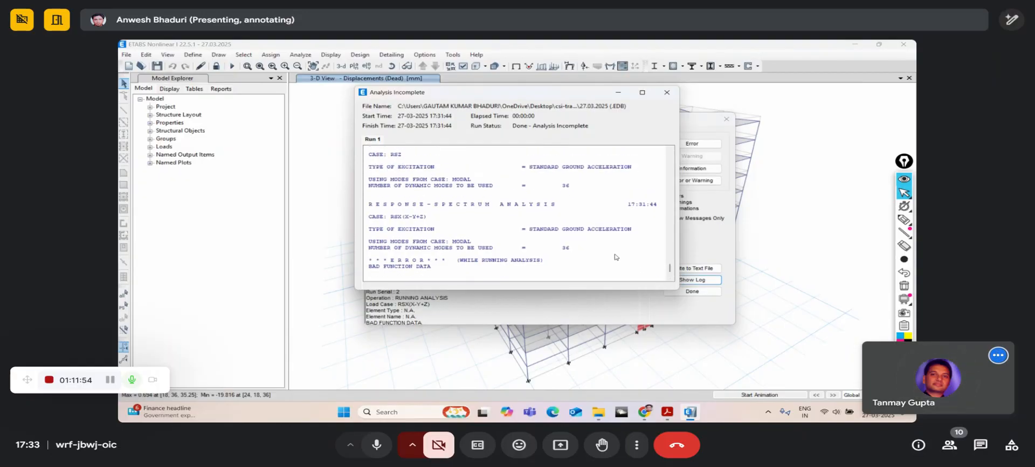
click(667, 92)
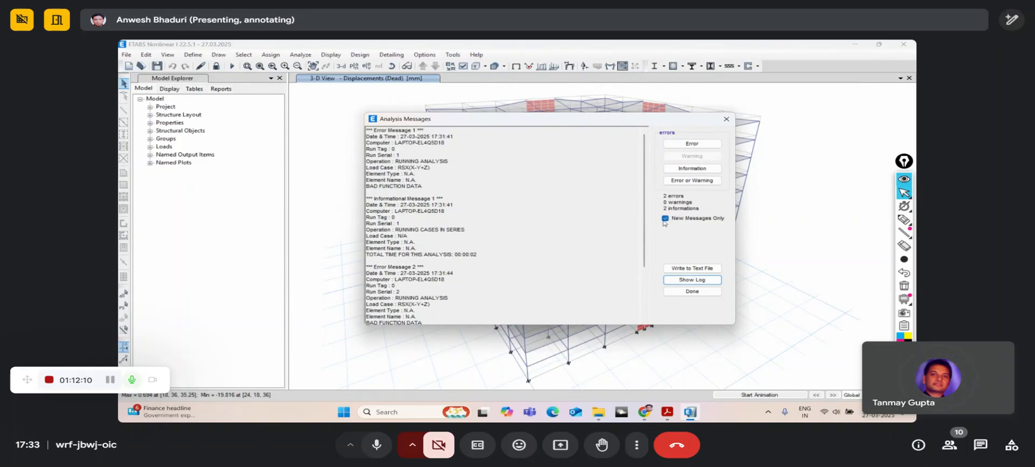
click(676, 279)
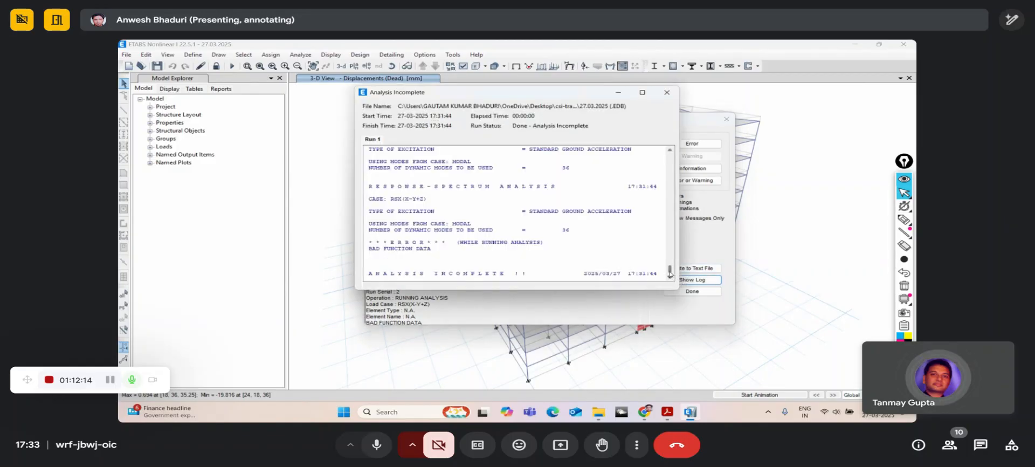
drag(669, 269, 663, 223)
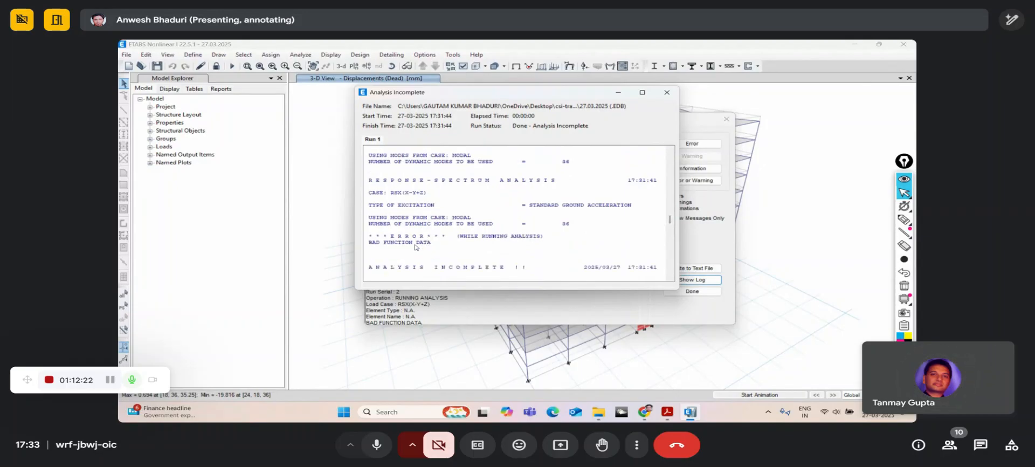
scroll(431, 238, up, 3)
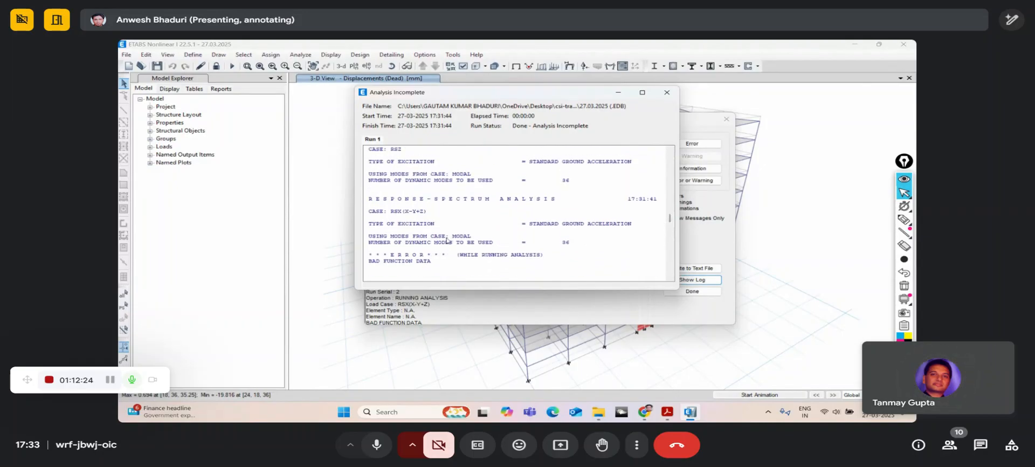
scroll(445, 241, up, 6)
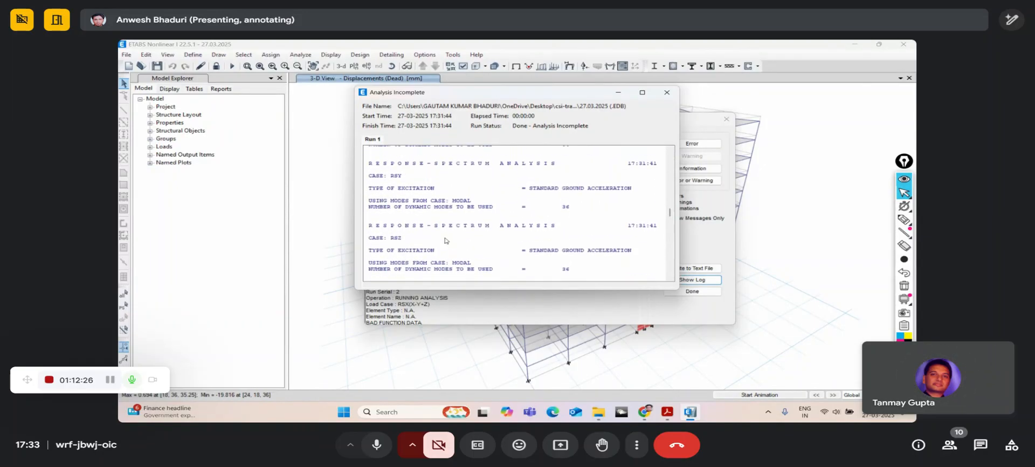
scroll(445, 241, up, 6)
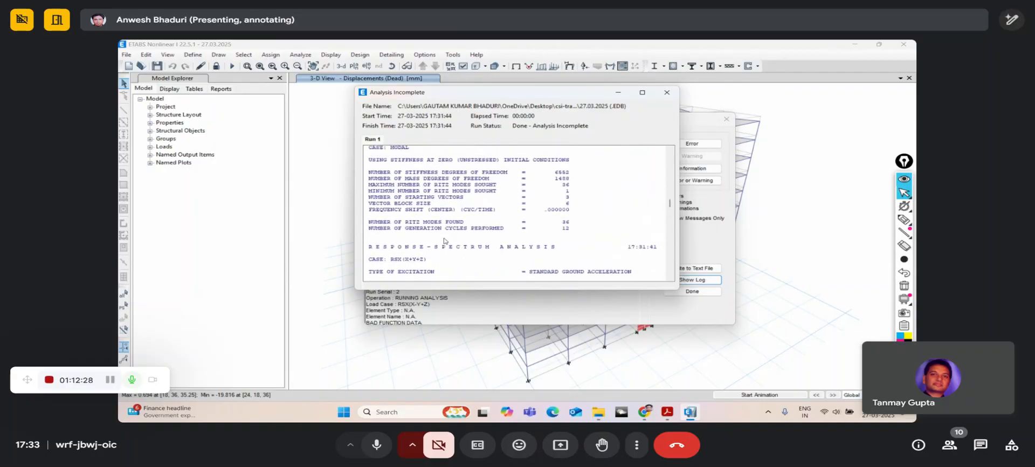
scroll(446, 241, up, 6)
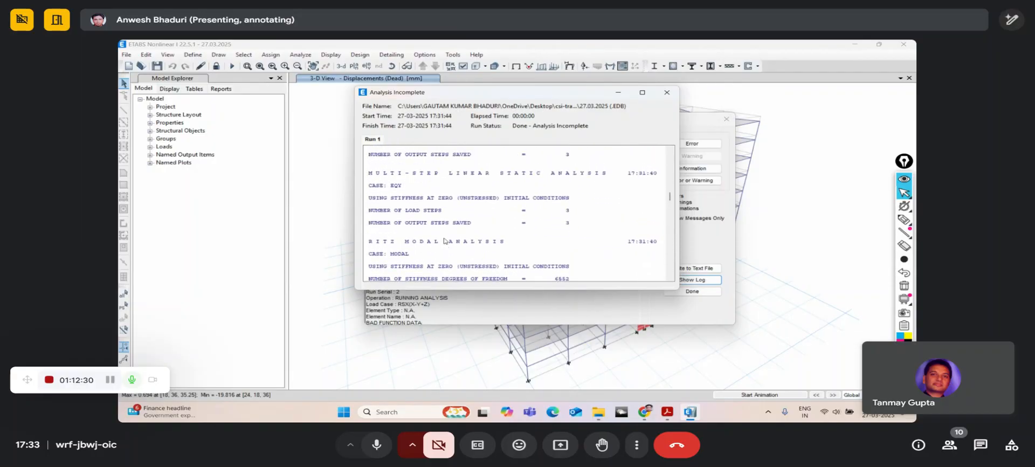
scroll(446, 241, up, 6)
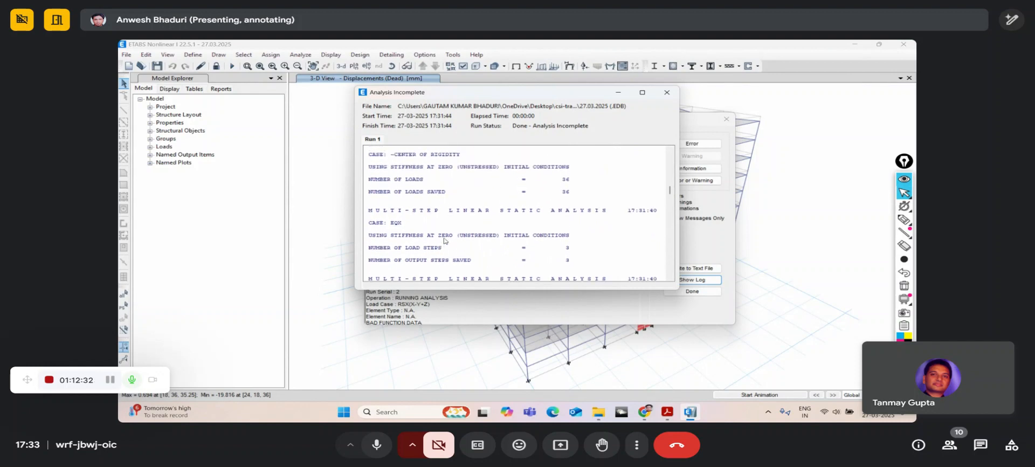
scroll(446, 241, up, 5)
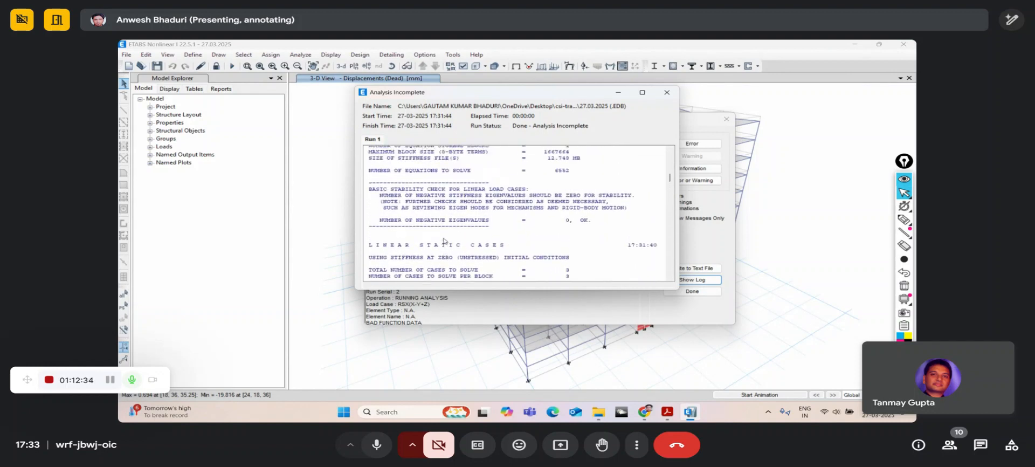
scroll(444, 241, up, 6)
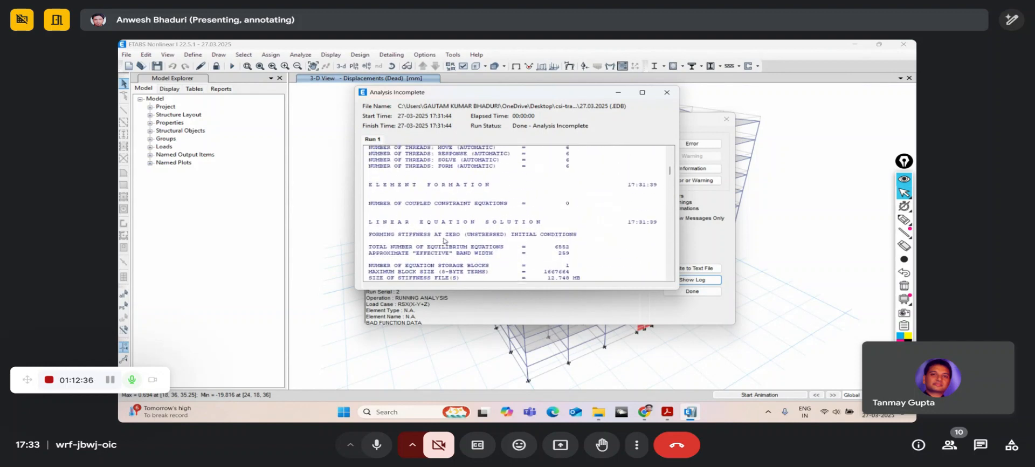
scroll(444, 241, up, 6)
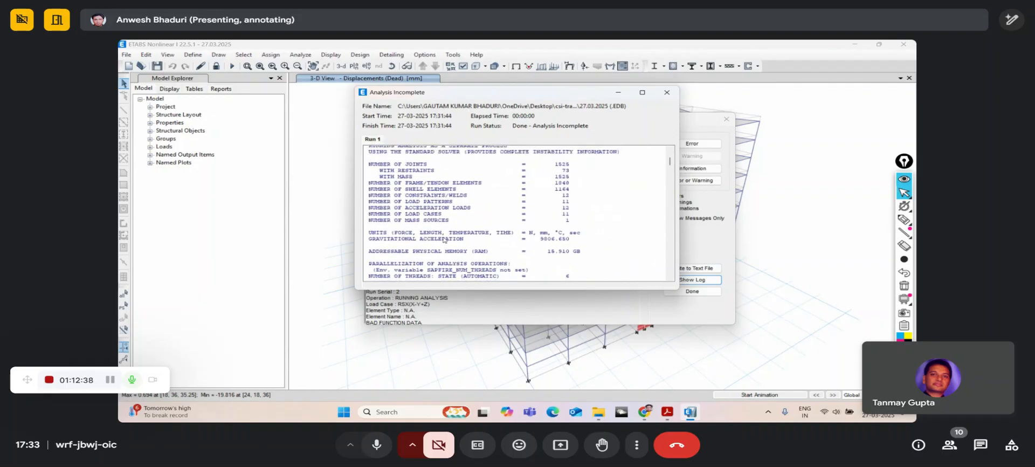
click(667, 92)
click(693, 291)
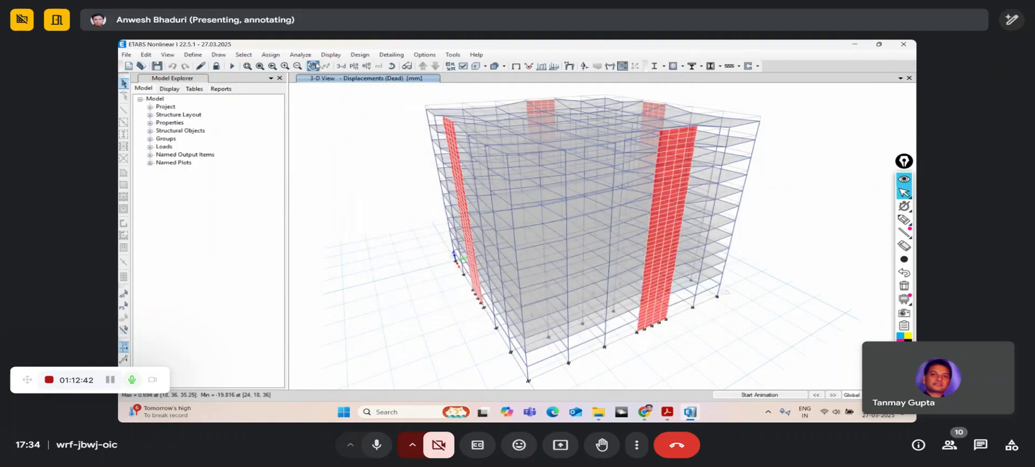
- Unlock the model and set the SAPFire solver option to Advanced Solver
click(217, 66)
click(529, 258)
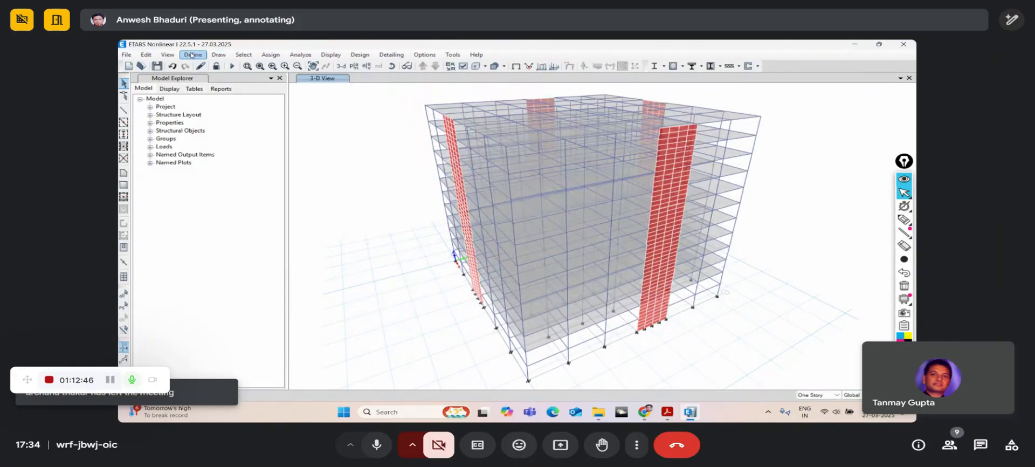
click(301, 55)
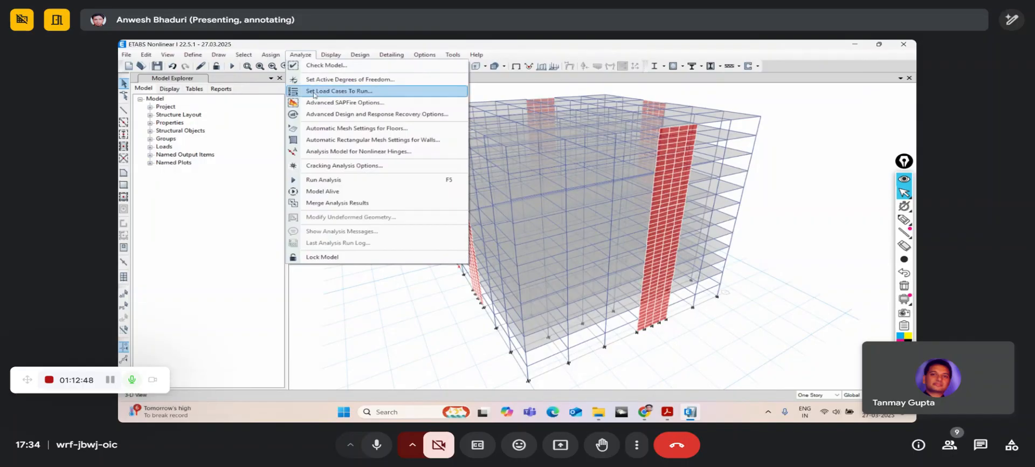
click(317, 102)
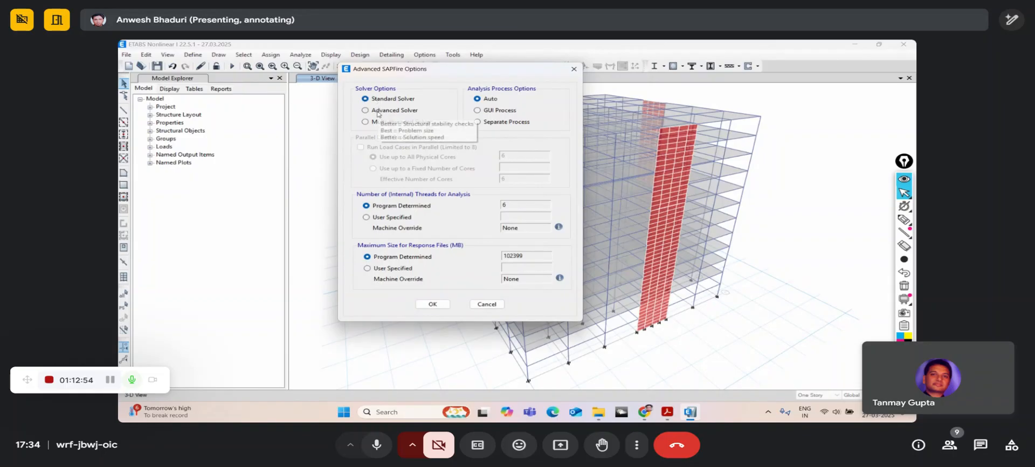
click(384, 111)
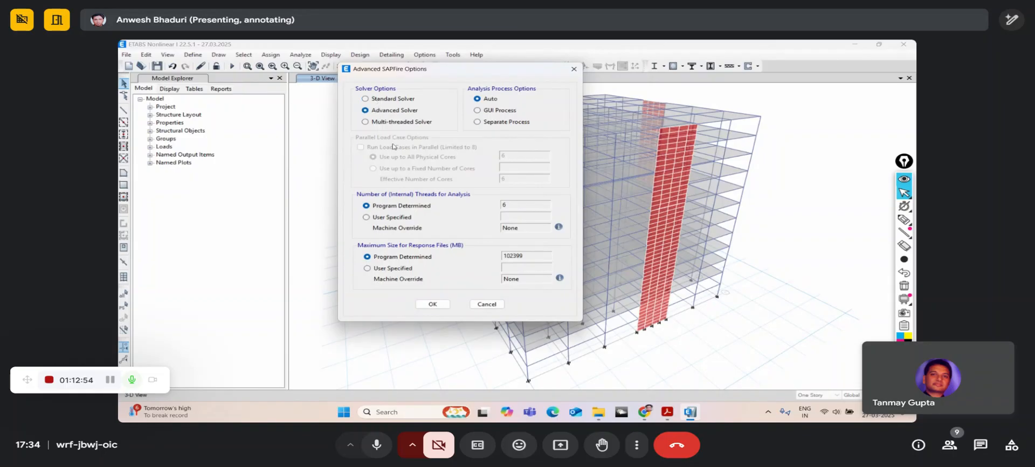
click(433, 304)
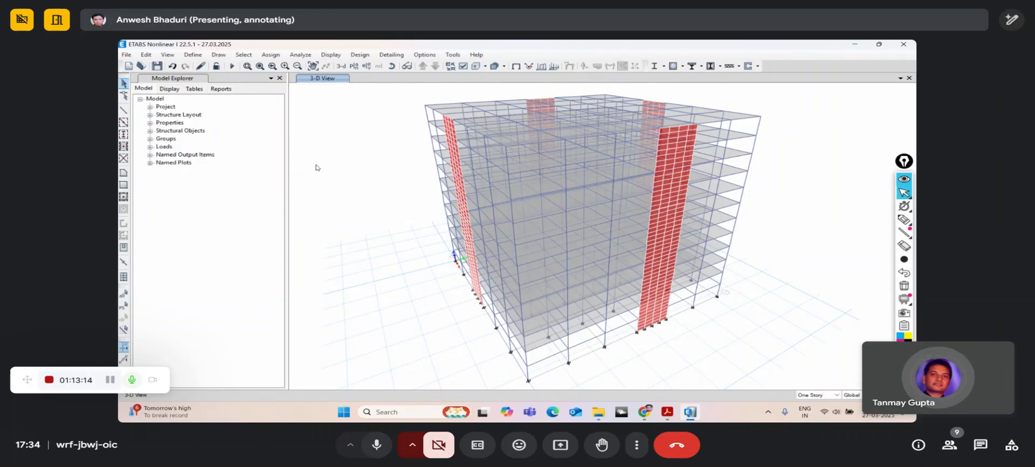
click(193, 55)
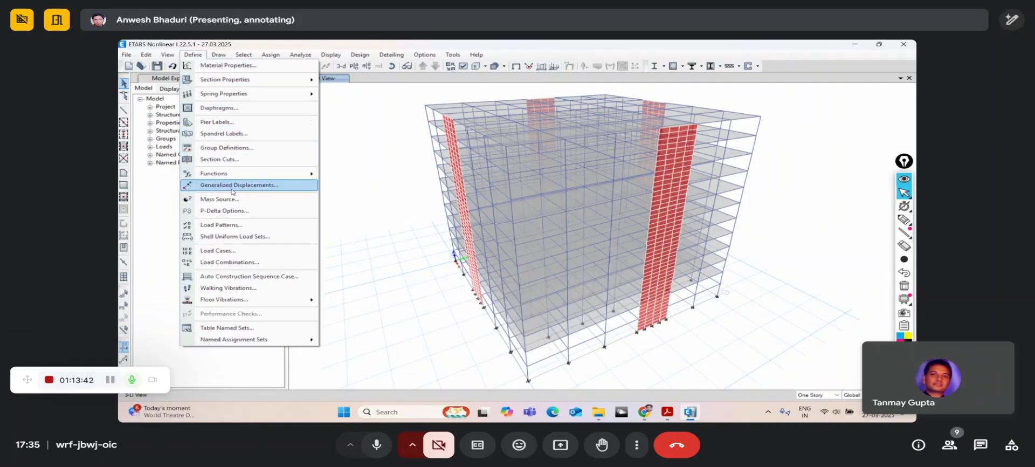
click(221, 250)
scroll(445, 252, down, 1)
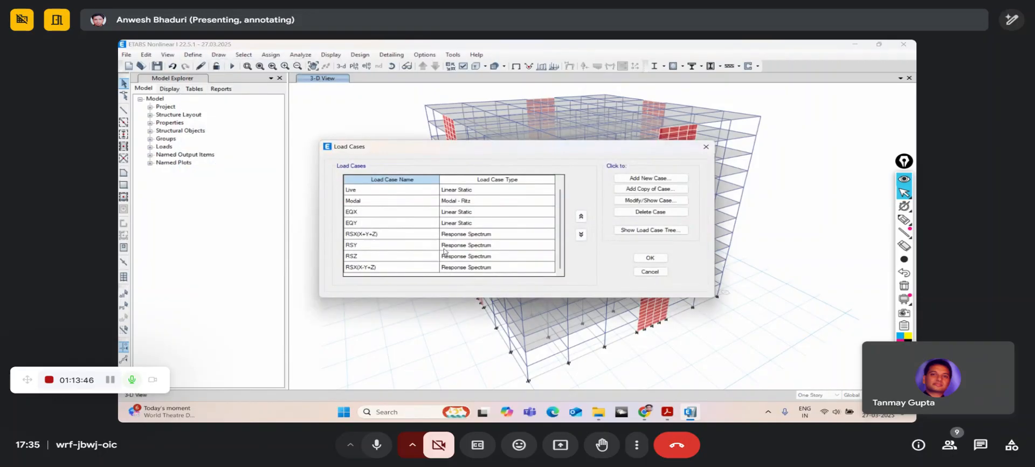
click(380, 268)
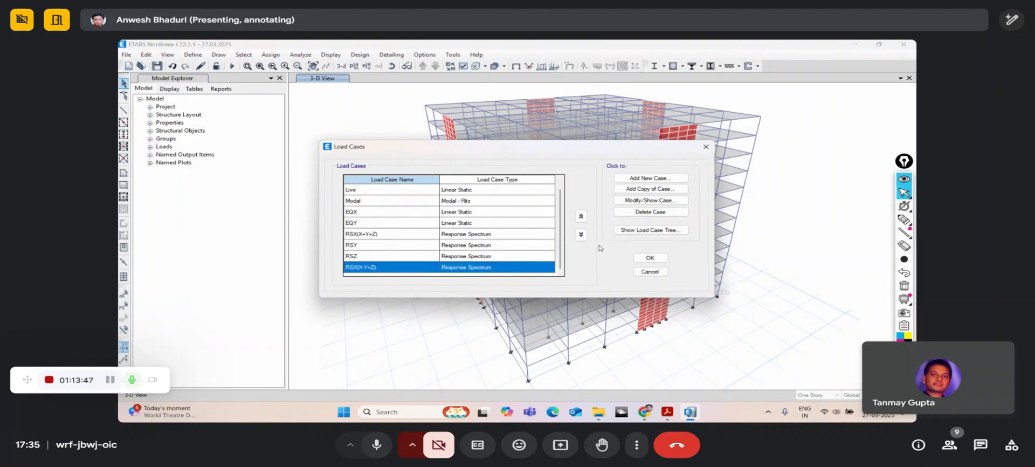
click(642, 214)
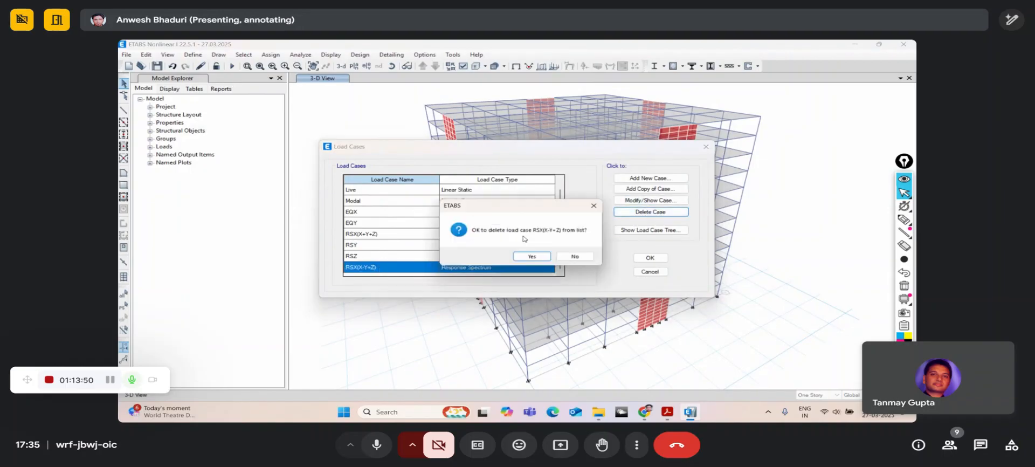
click(575, 256)
click(663, 273)
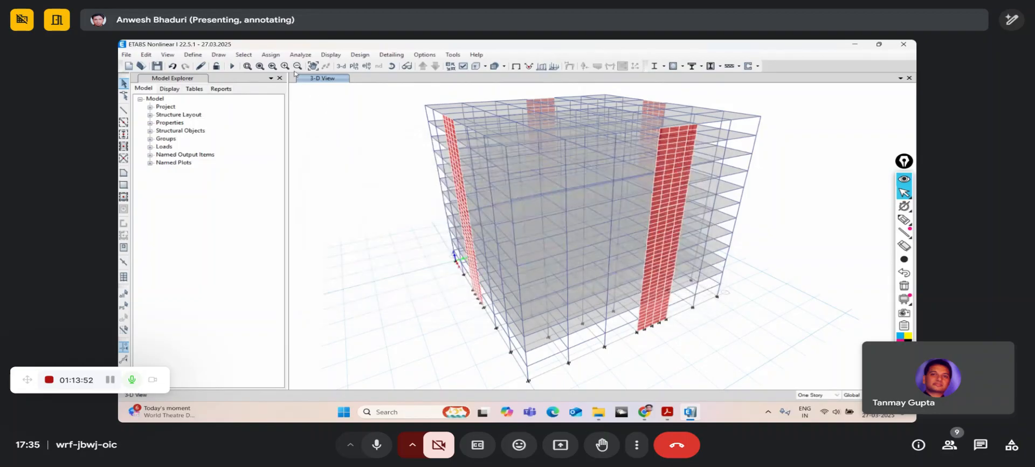
- Set the EQX, EQY and all response spectrum load cases to Do Not Run, and run the analysis
click(300, 55)
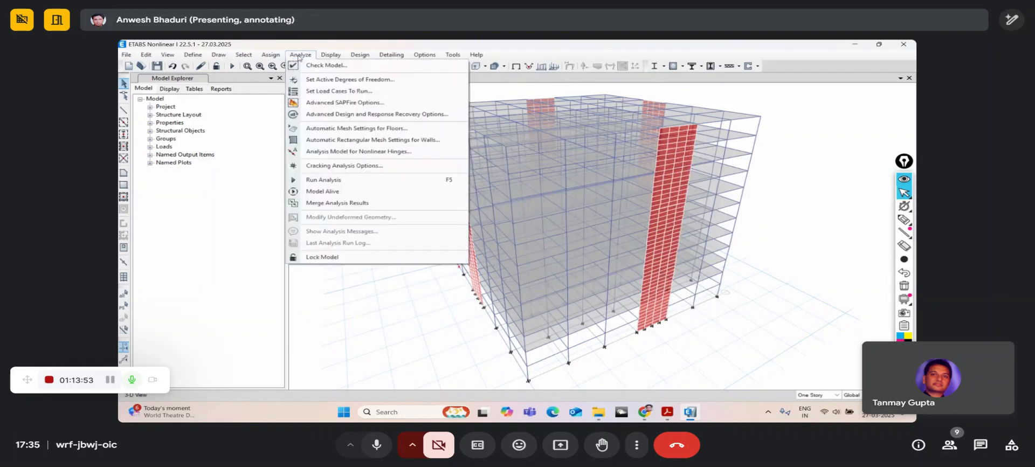
click(316, 91)
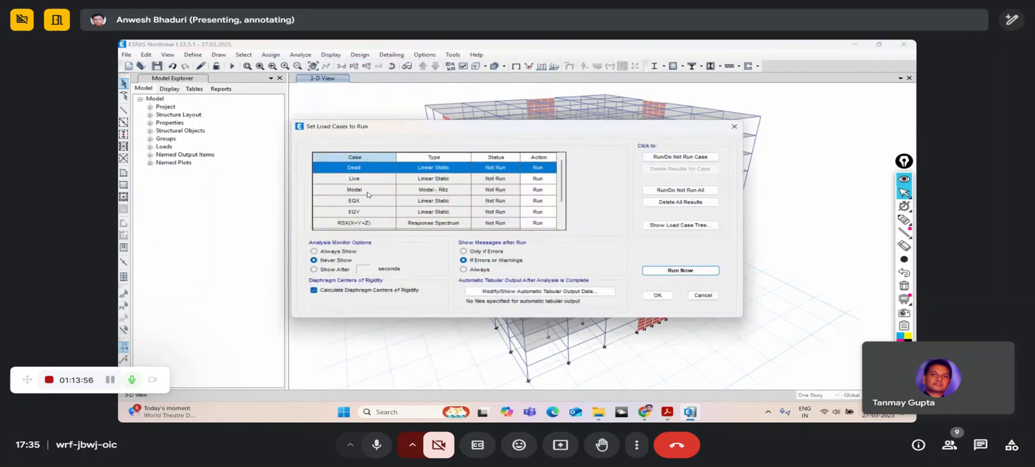
drag(369, 202, 379, 288)
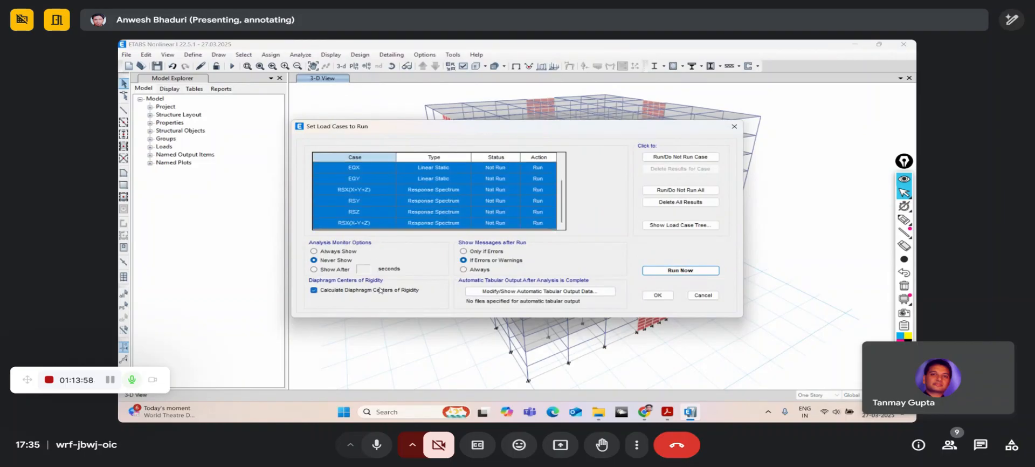
click(680, 157)
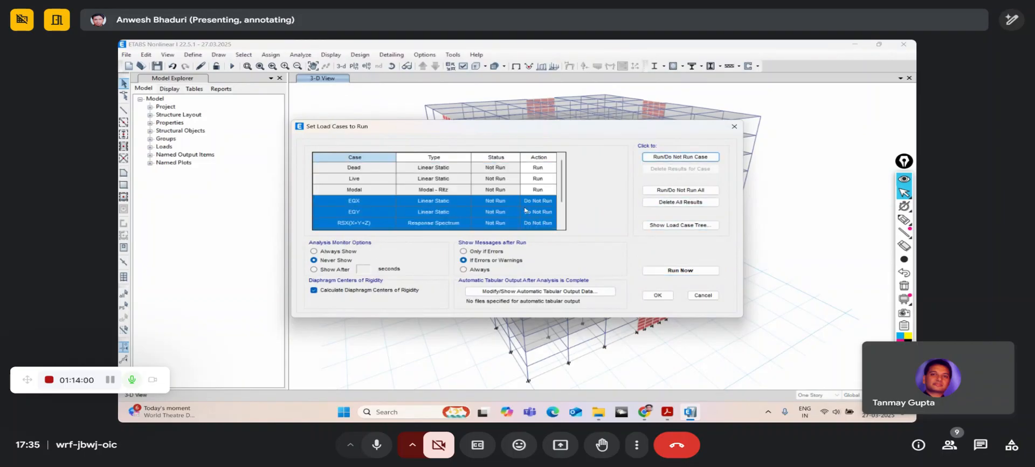
click(660, 270)
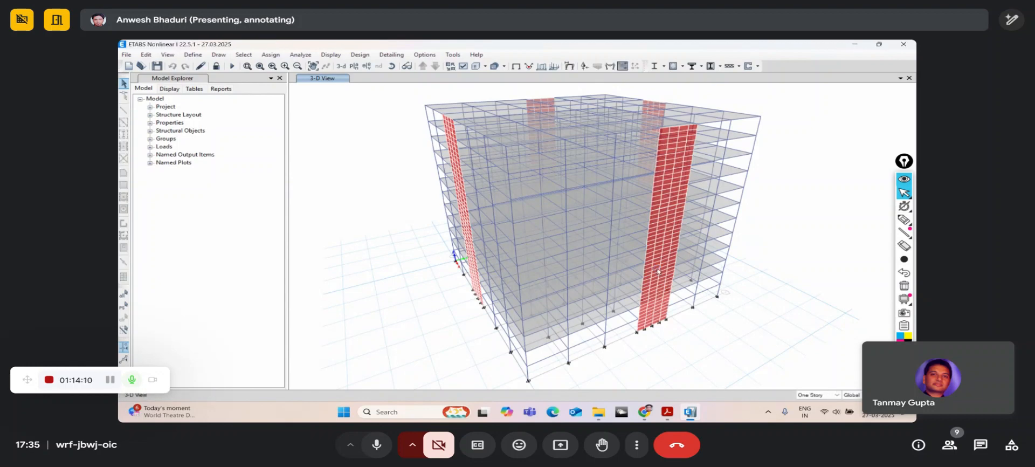
- Display only the Mass Summary by Group table from the model definition's mass data, leaving out the load case definition tables
click(330, 55)
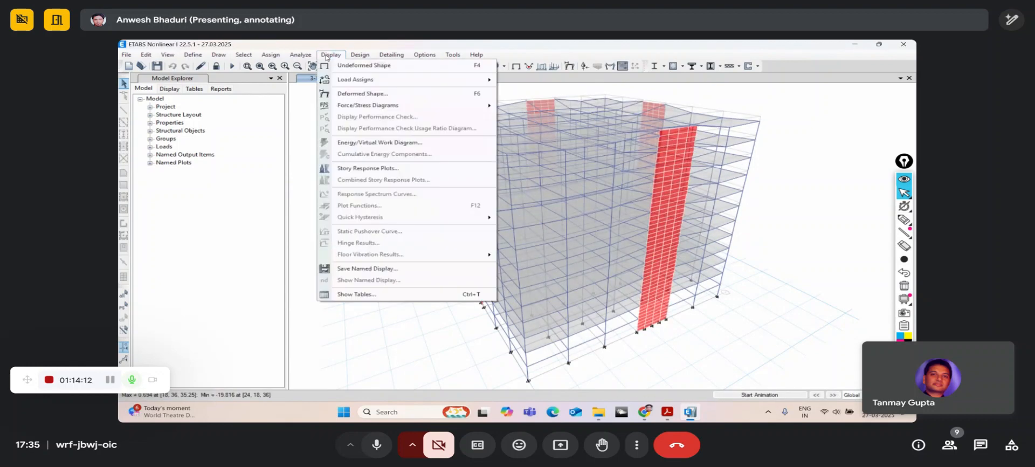
click(358, 293)
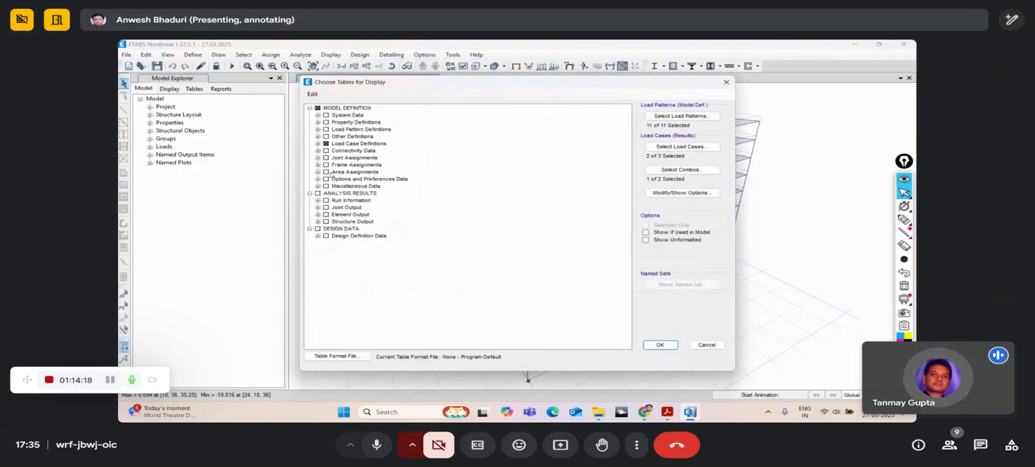
click(326, 144)
click(326, 144)
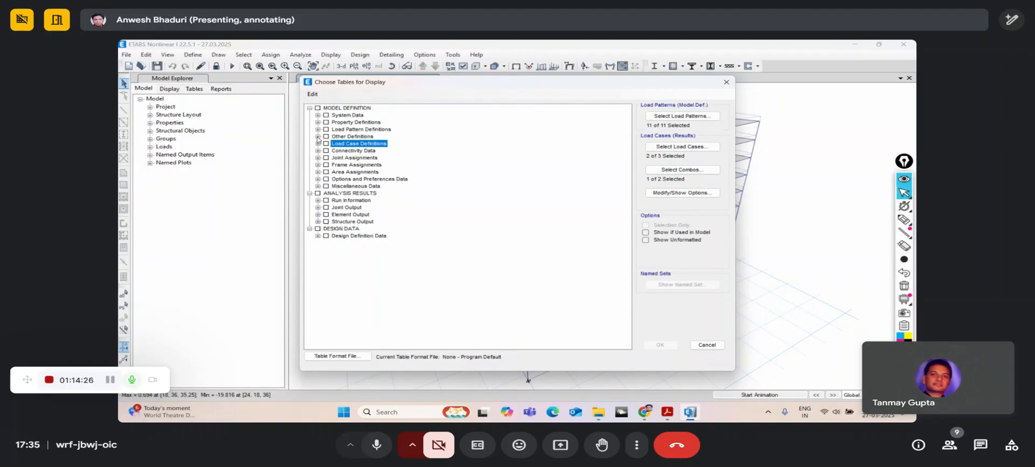
click(318, 137)
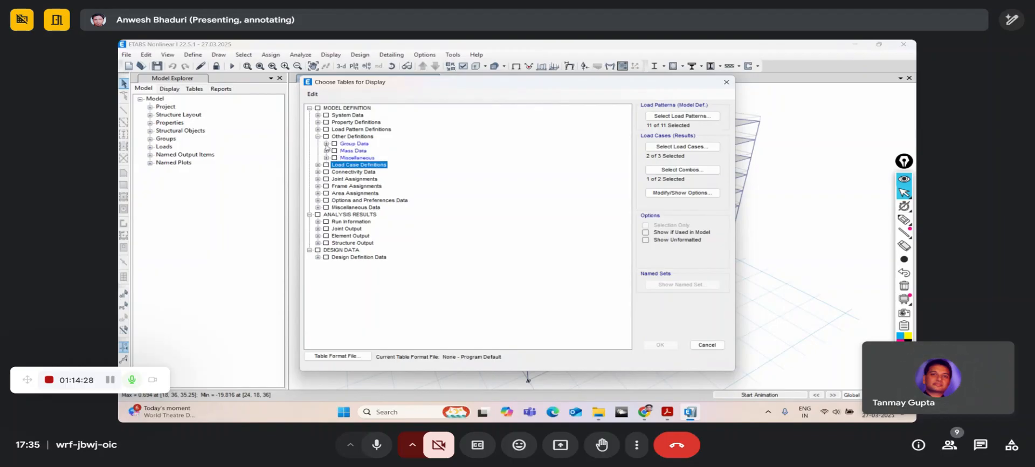
click(326, 144)
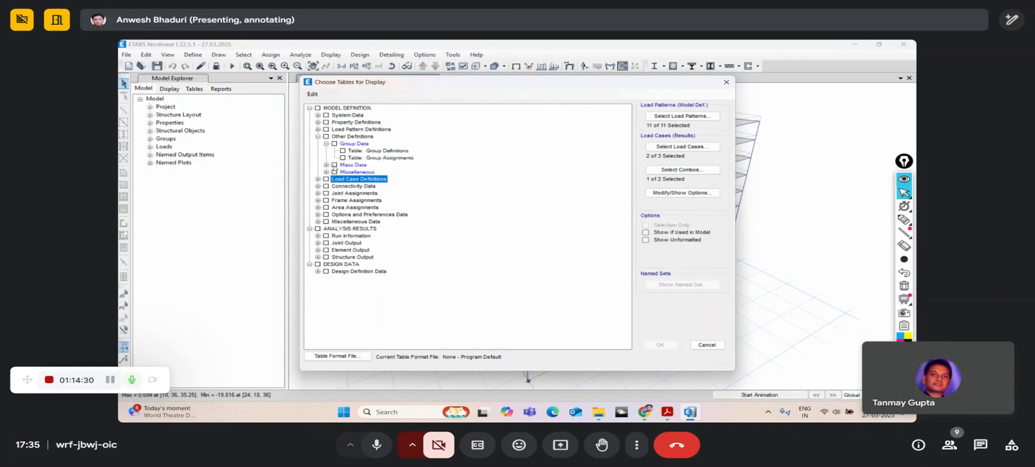
click(326, 165)
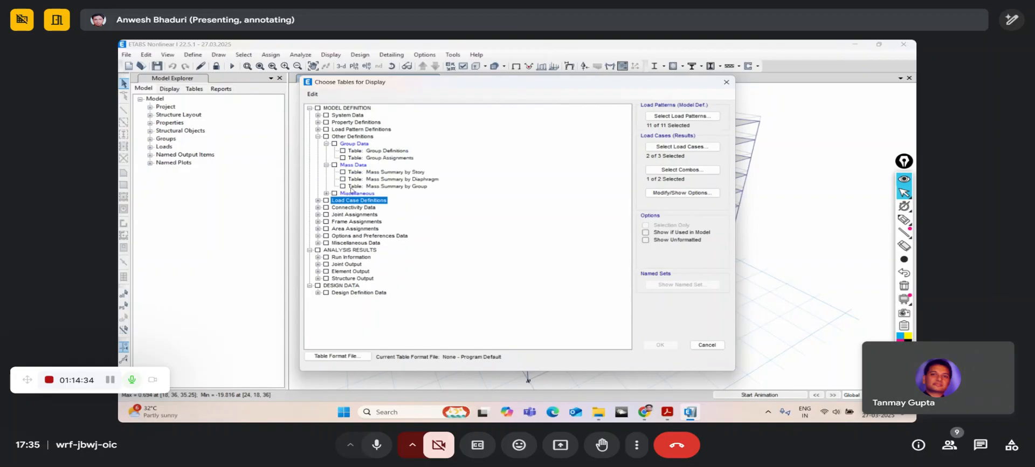
click(344, 186)
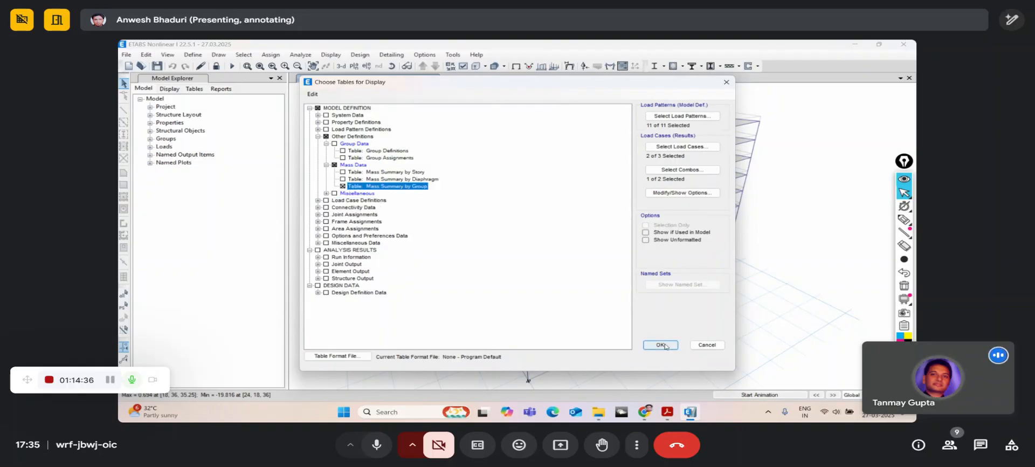
click(665, 345)
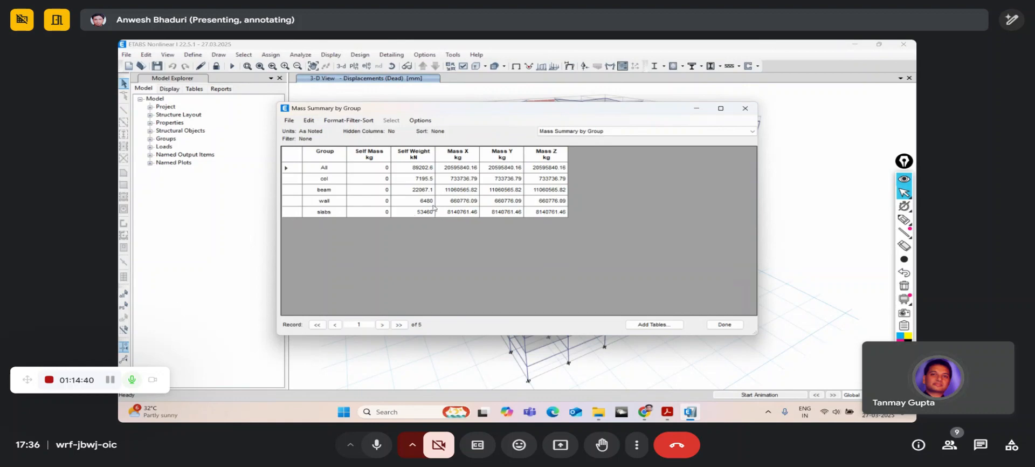
- Examine the self weights of the col, beam, wall and slabs groups in the mass summary, and close the table
click(418, 180)
click(332, 180)
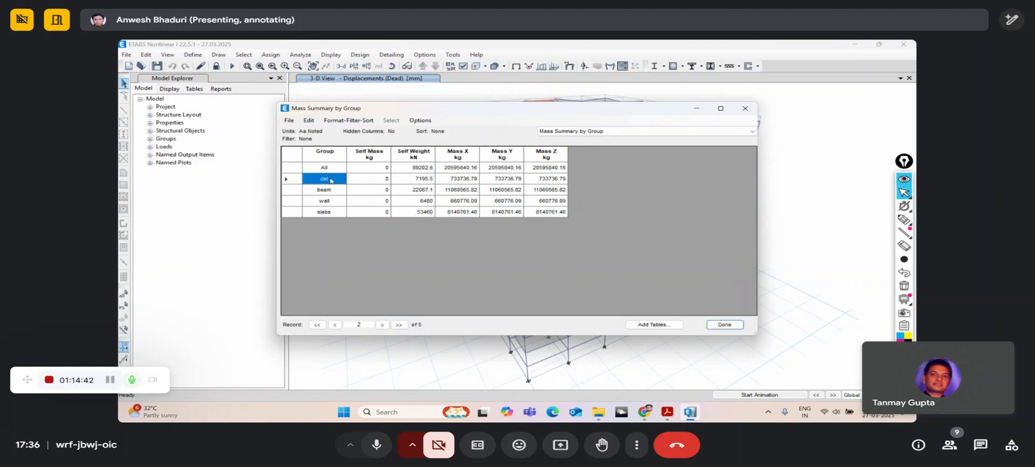
click(419, 191)
click(330, 192)
click(339, 203)
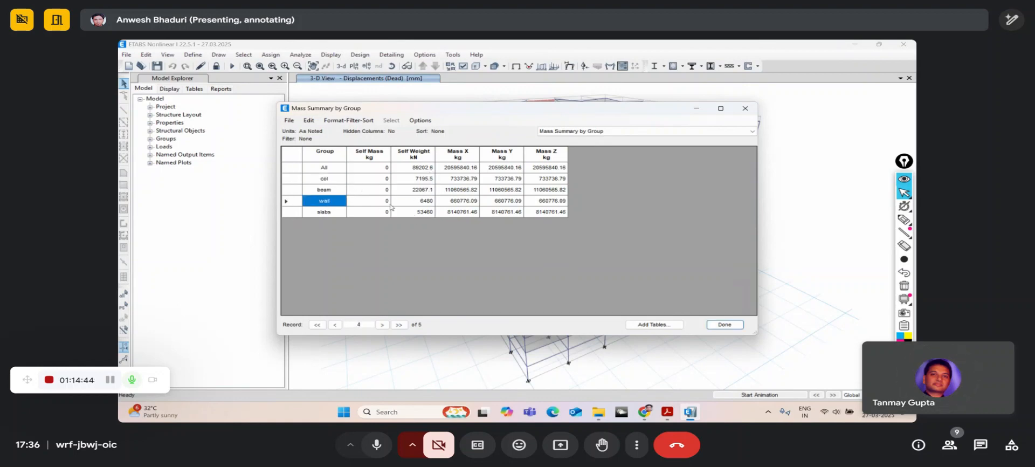
click(414, 203)
click(414, 210)
click(329, 214)
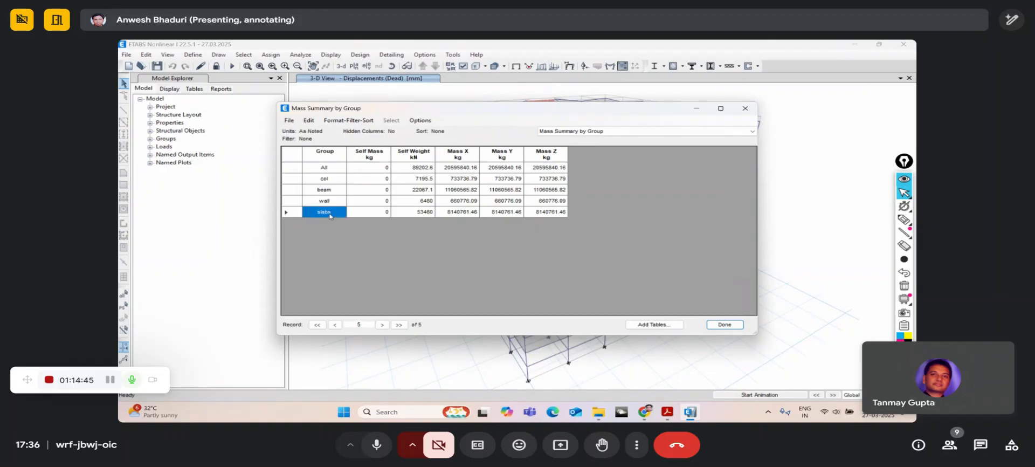
click(419, 214)
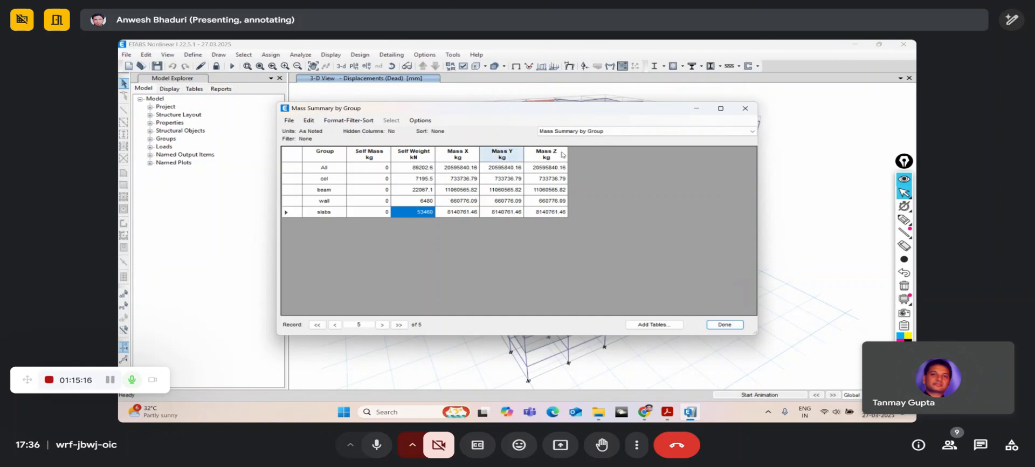
click(743, 109)
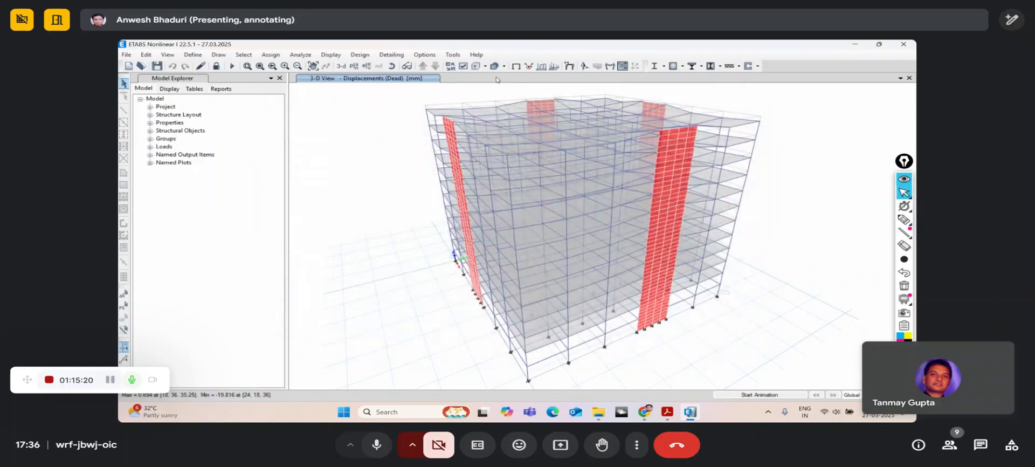
- Review all the concrete frame design preferences for IS 456:2000 and accept them without changes
click(392, 67)
mouse_move(773, 360)
mouse_down()
mouse_move(750, 357)
mouse_move(760, 358)
mouse_up()
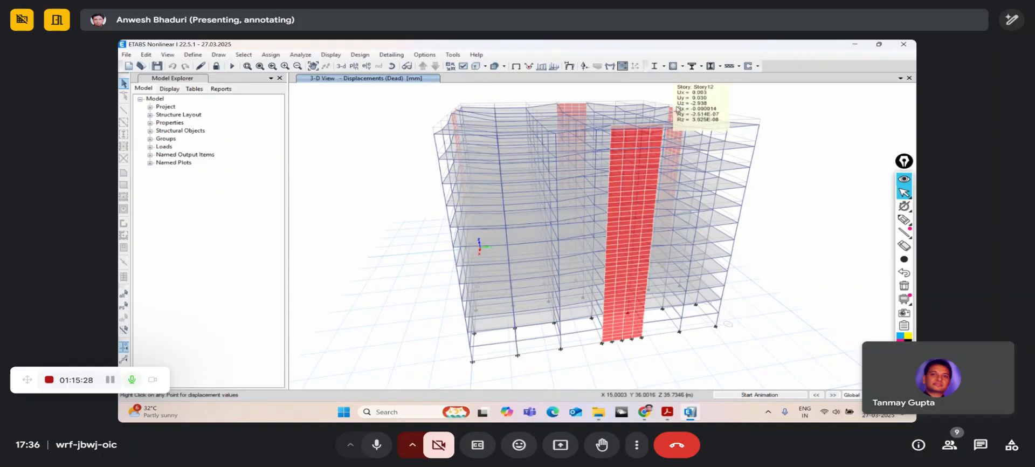
click(682, 66)
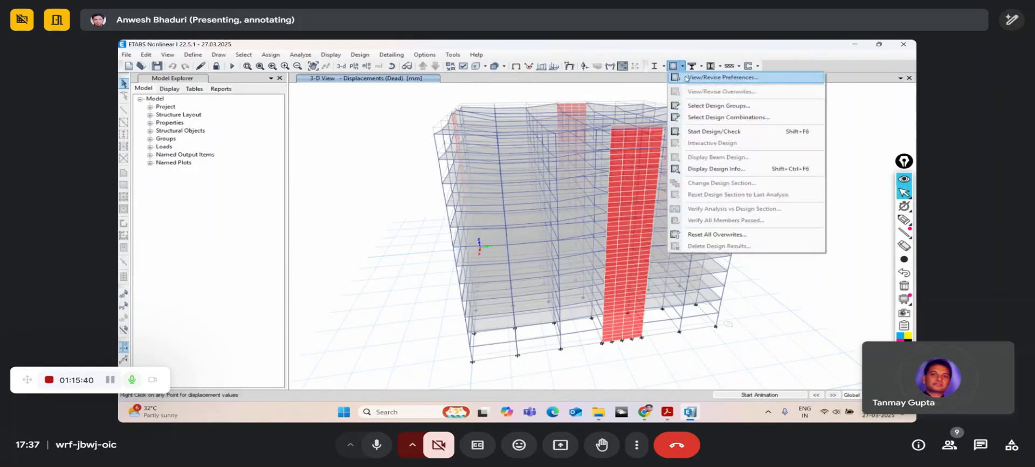
click(686, 78)
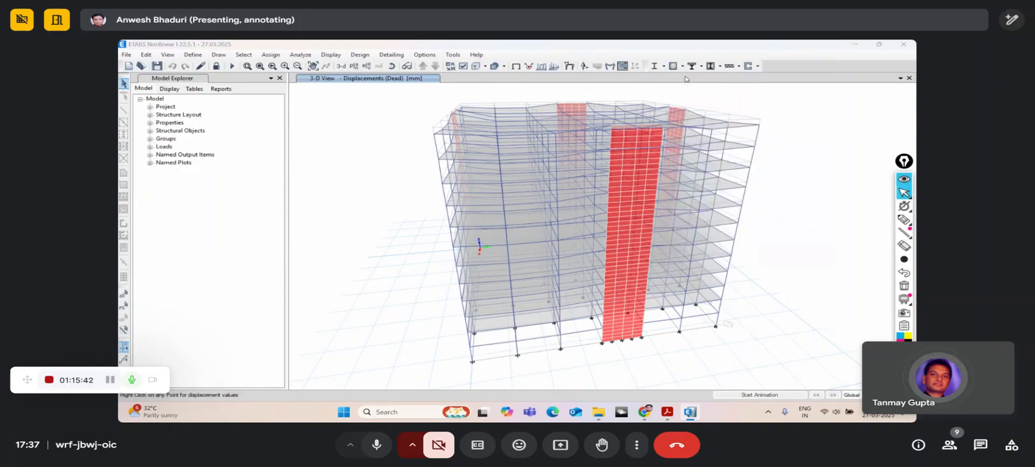
drag(576, 90, 530, 81)
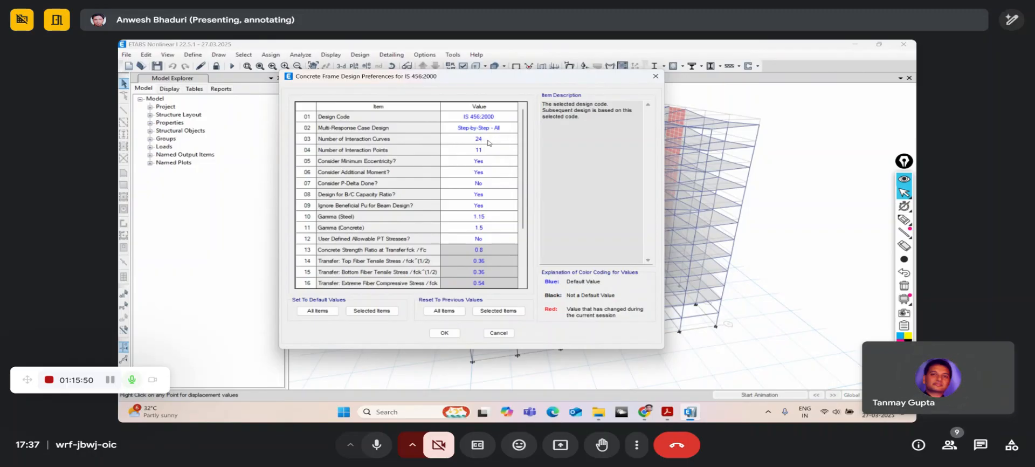
scroll(490, 148, down, 1)
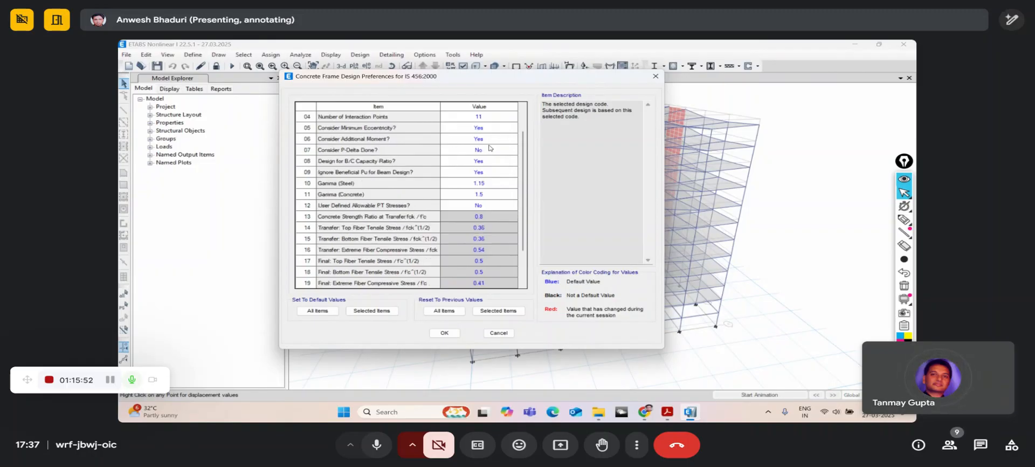
scroll(489, 147, down, 2)
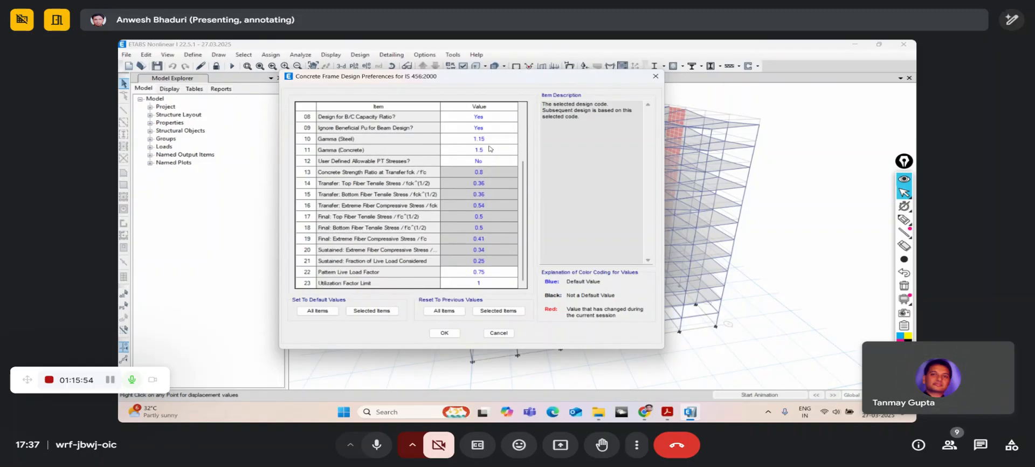
scroll(489, 148, up, 3)
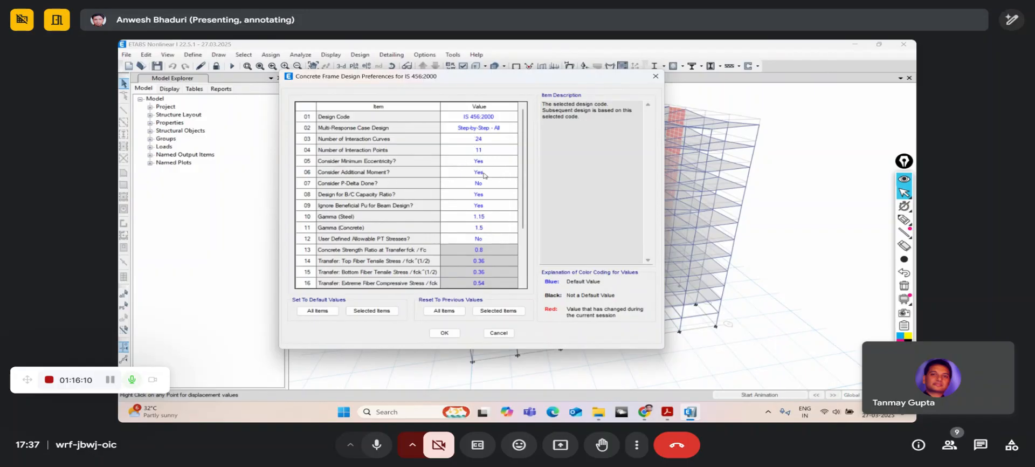
scroll(480, 162, down, 3)
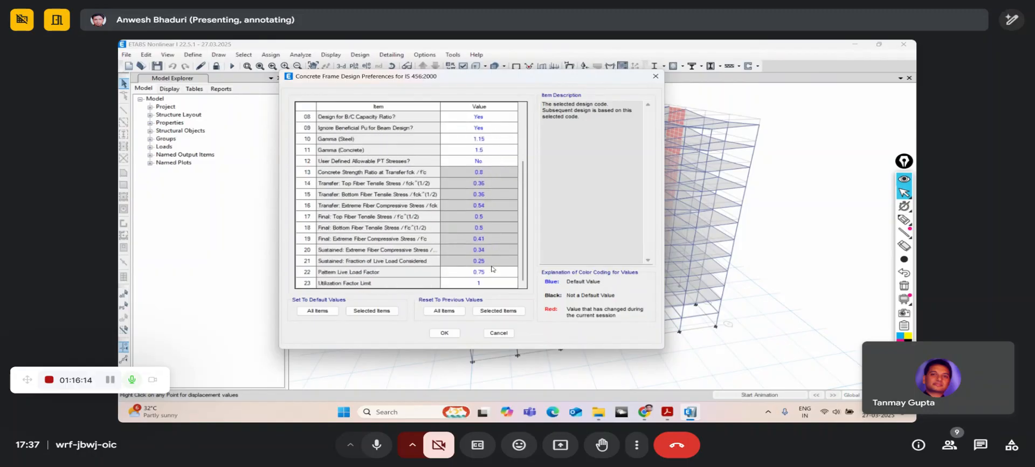
scroll(492, 268, up, 1)
scroll(492, 269, down, 1)
scroll(491, 272, up, 3)
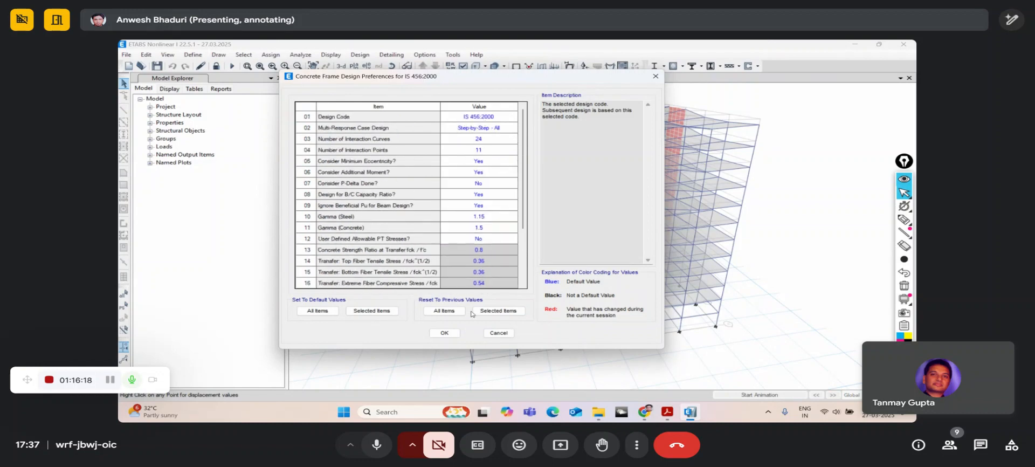
click(455, 333)
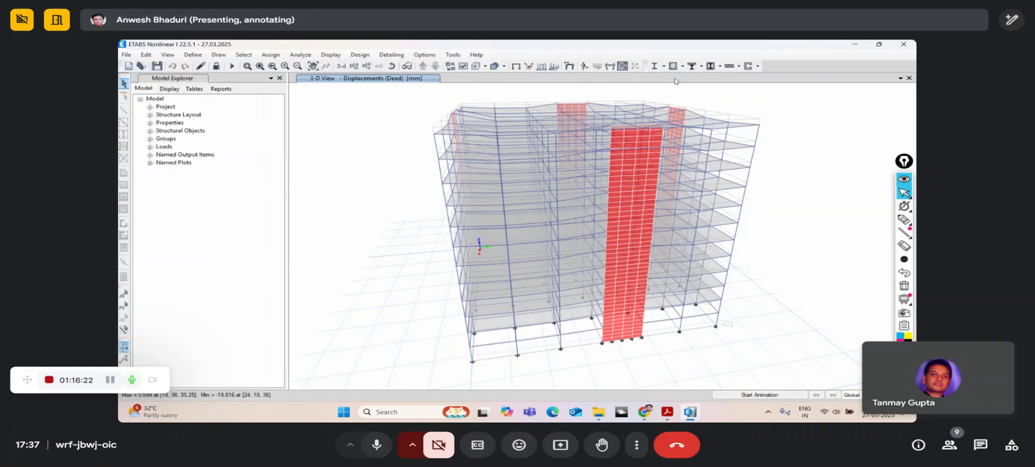
- Select all objects in the model that use the M25 material property
click(245, 55)
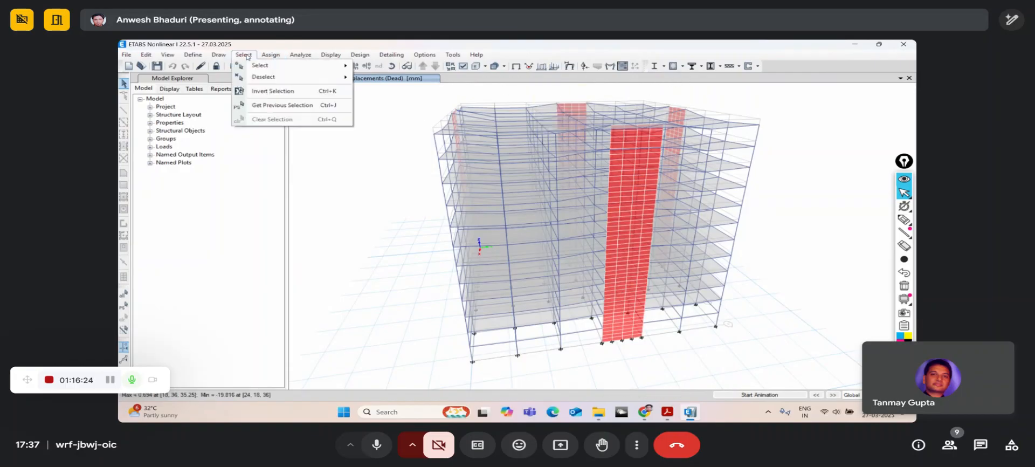
mouse_move(281, 65)
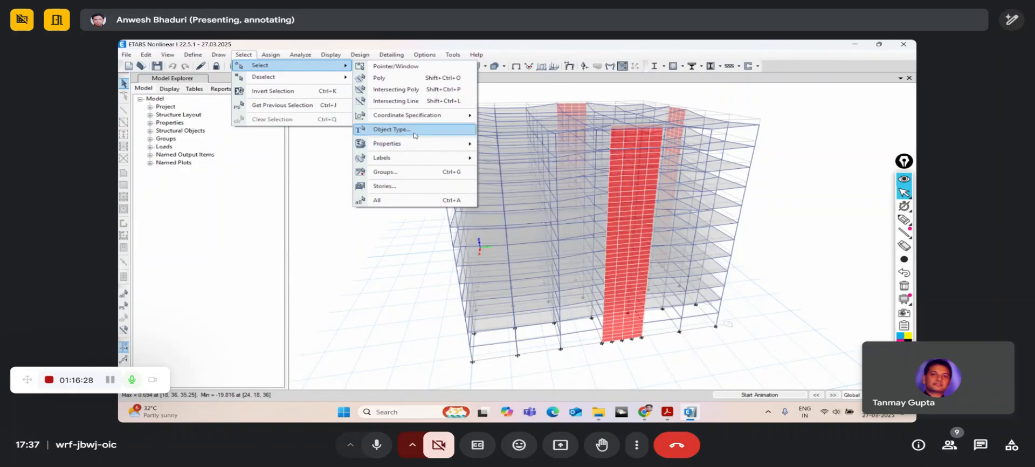
mouse_move(427, 147)
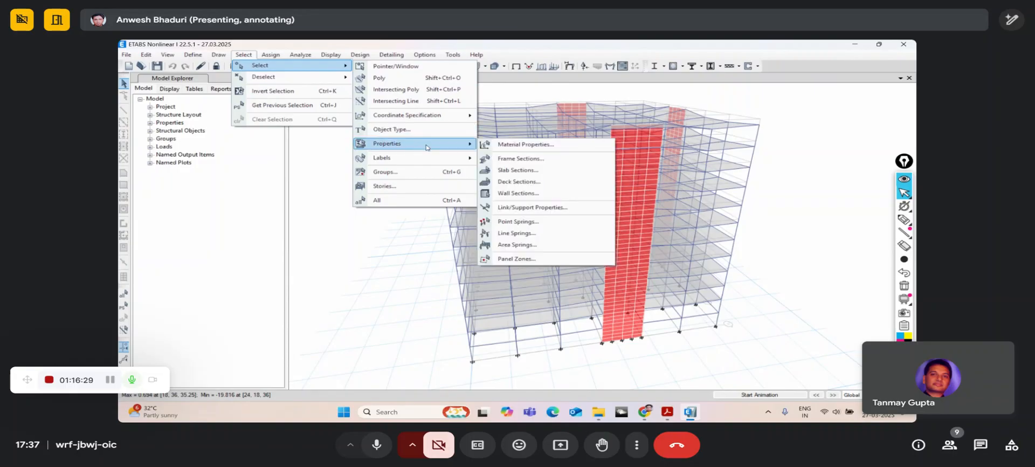
click(502, 145)
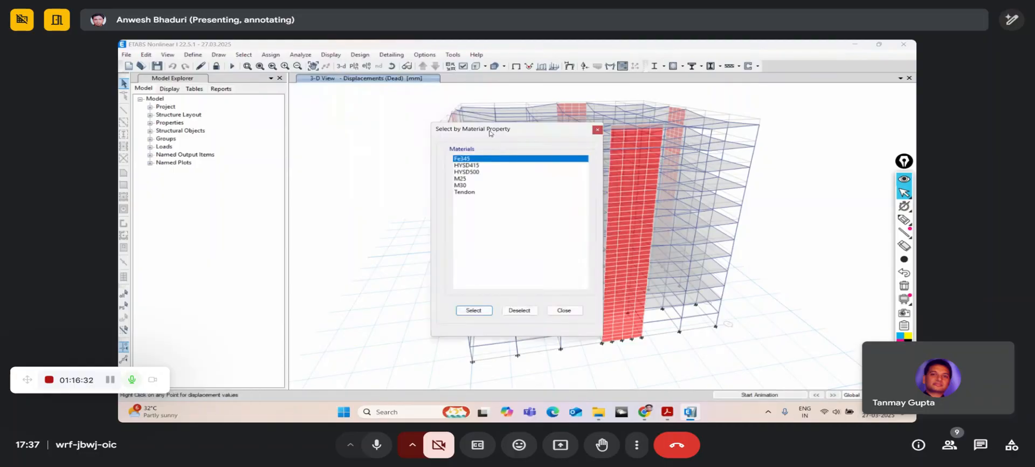
drag(494, 136, 334, 115)
click(305, 161)
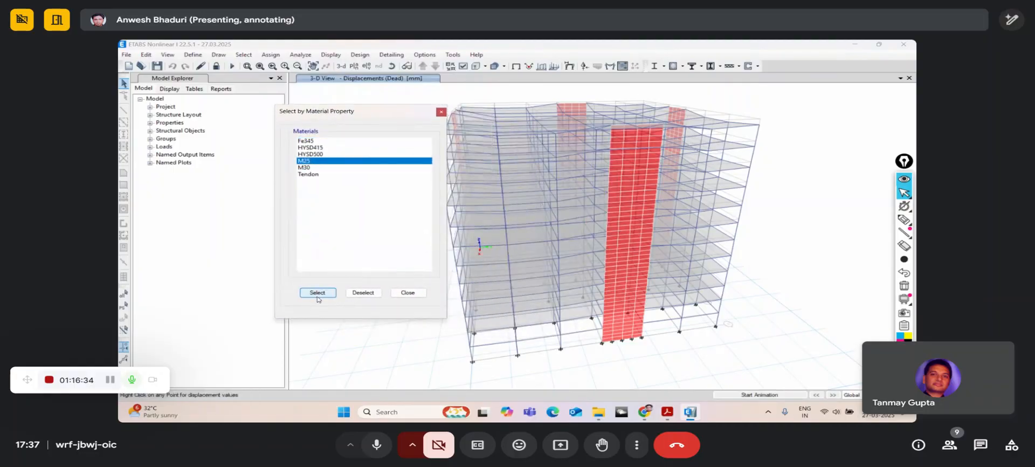
click(318, 292)
click(415, 293)
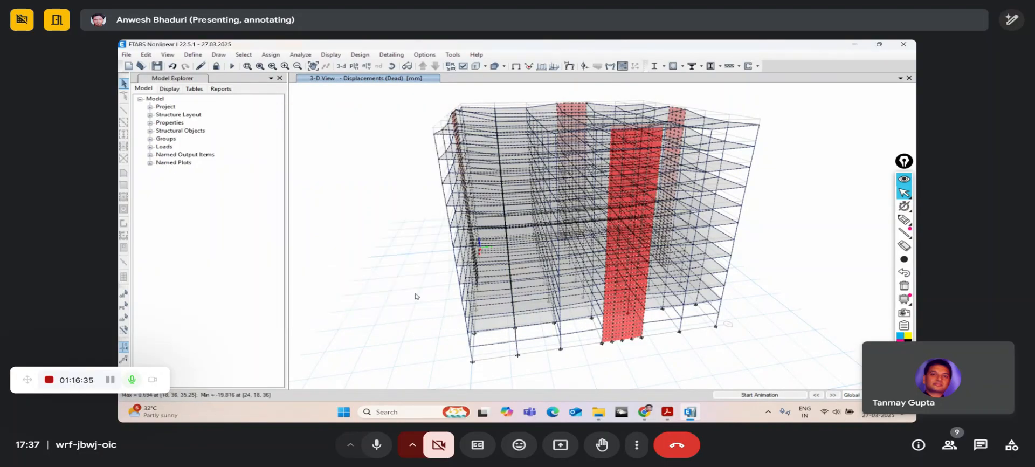
- Review the concrete frame design overwrites for the selected M25 members and accept them without changes
click(684, 67)
click(695, 89)
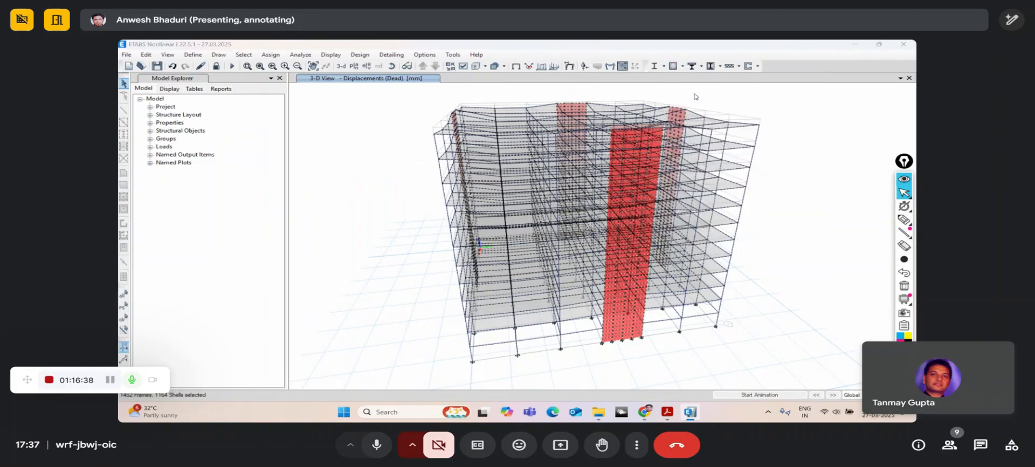
drag(539, 85, 424, 72)
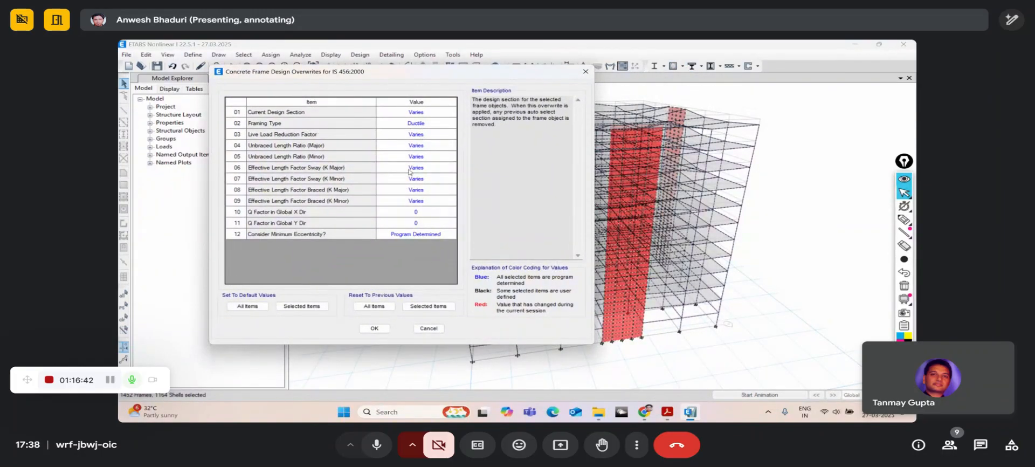
click(375, 329)
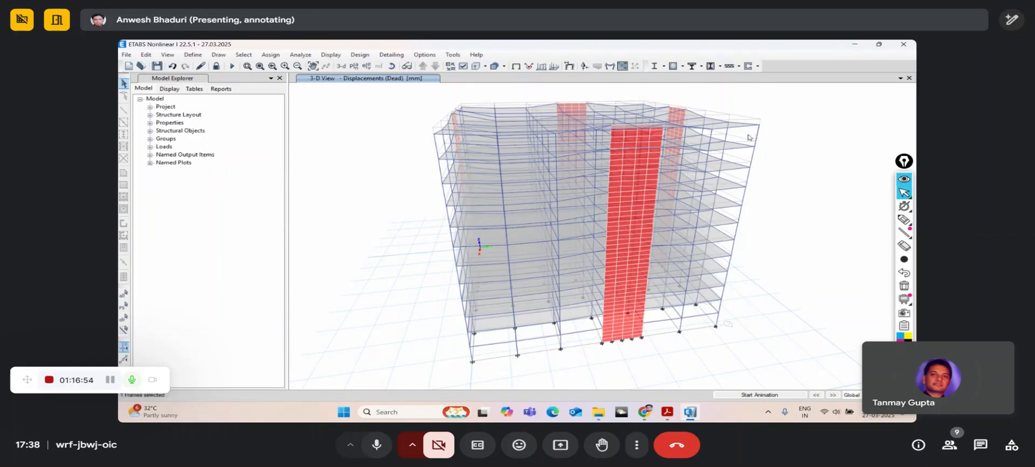
- Review the IS 456:2000 concrete frame design overwrites of the selected frame, including its framing type, and accept them without changes
click(682, 66)
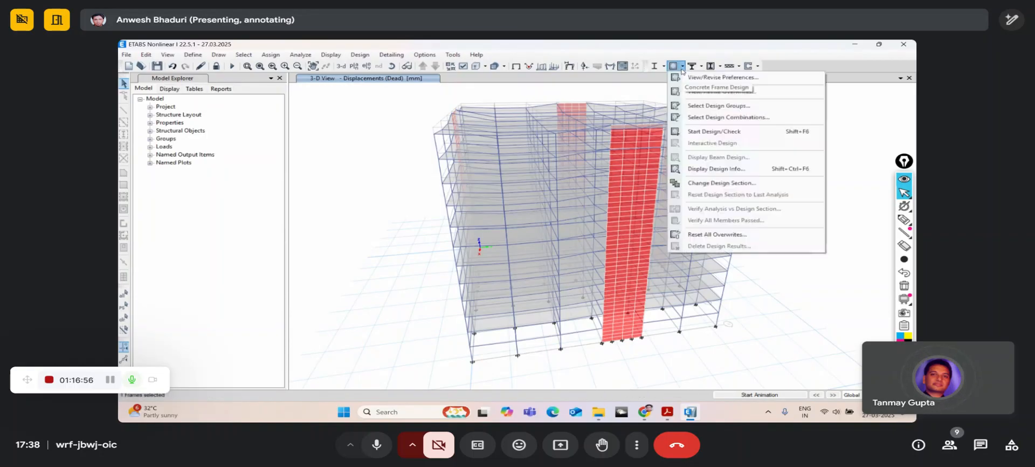
click(690, 92)
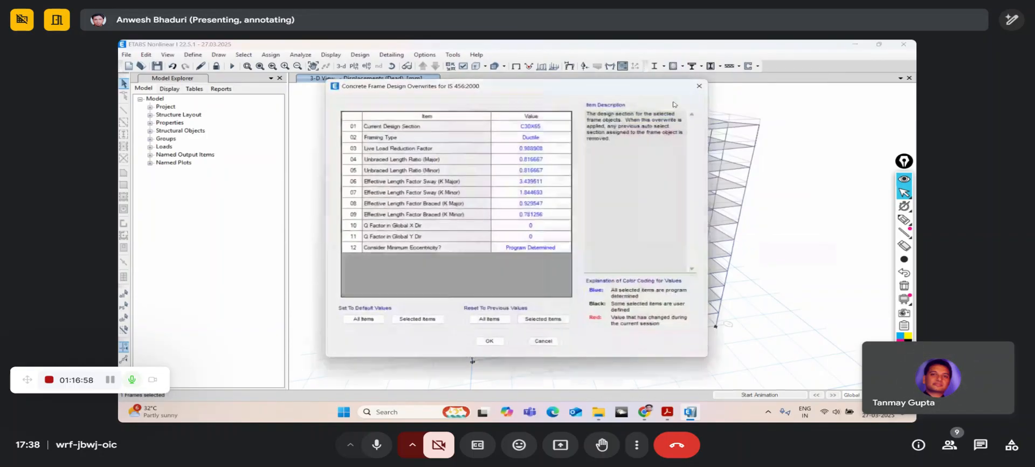
drag(539, 112, 368, 54)
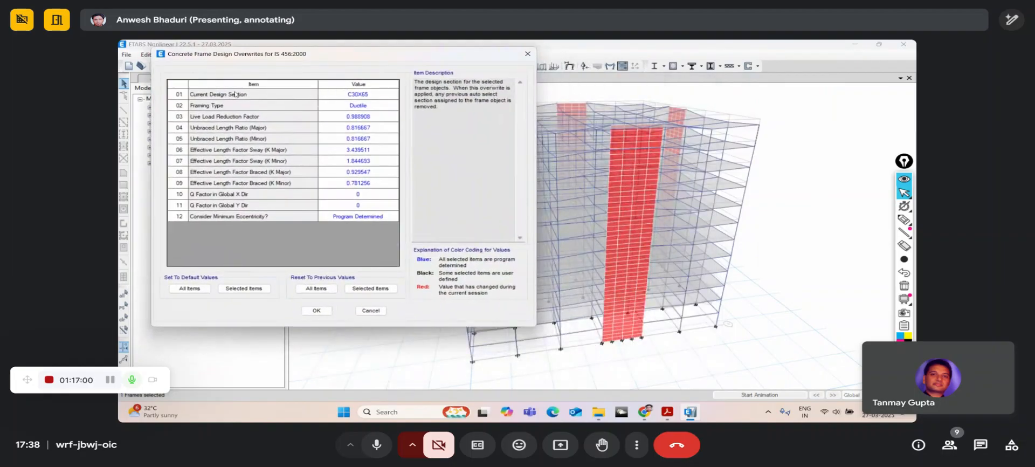
click(365, 110)
click(365, 110)
click(365, 110)
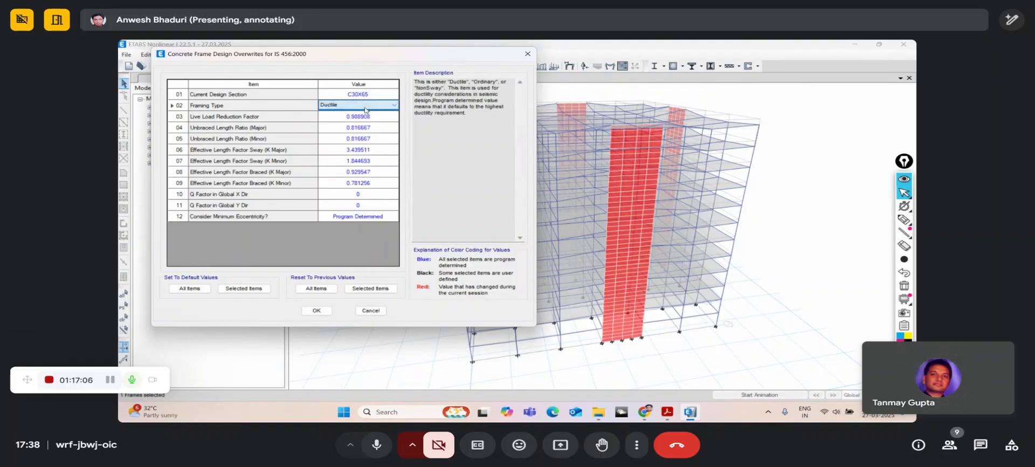
click(266, 107)
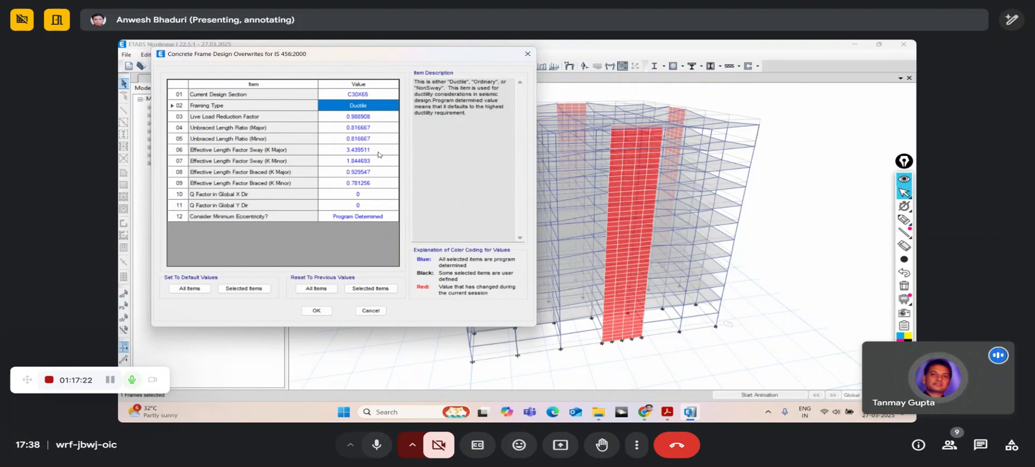
drag(383, 61, 385, 106)
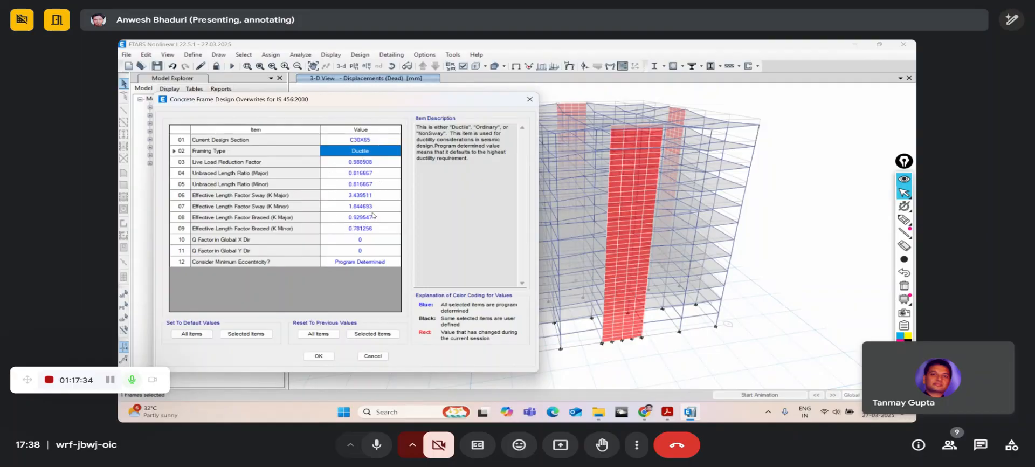
click(319, 356)
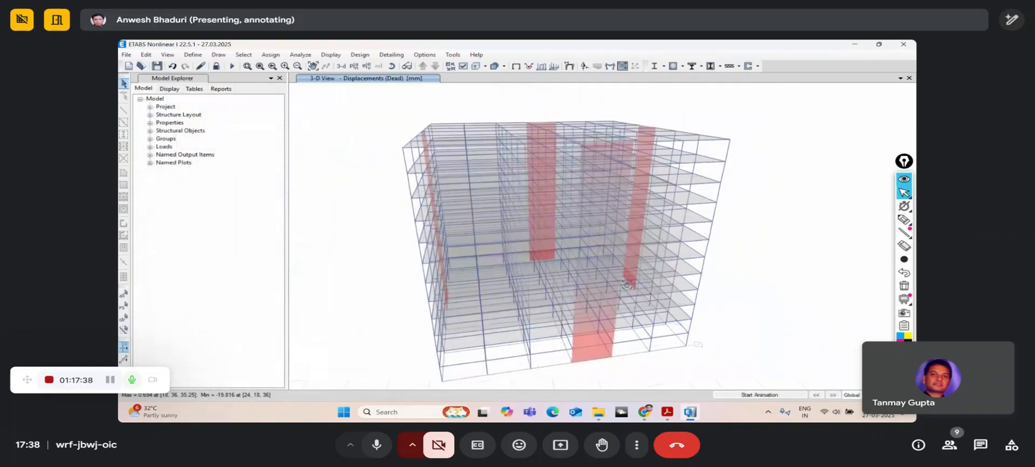
- Run the concrete frame design with the available load combinations, and unlock the model, deleting its analysis results
click(673, 67)
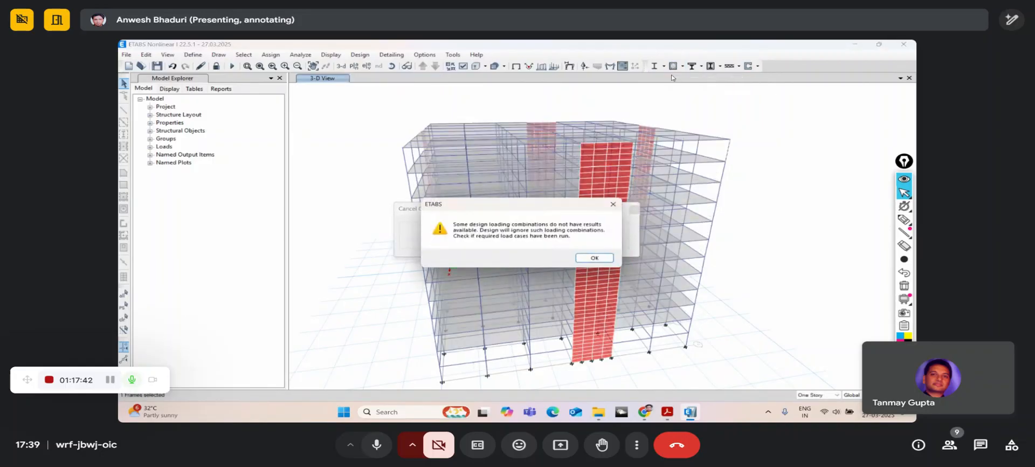
click(595, 259)
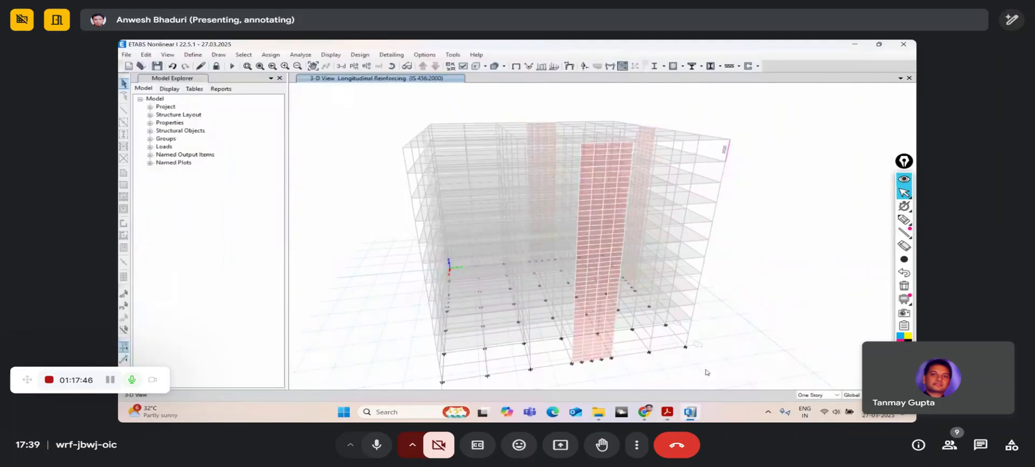
click(218, 66)
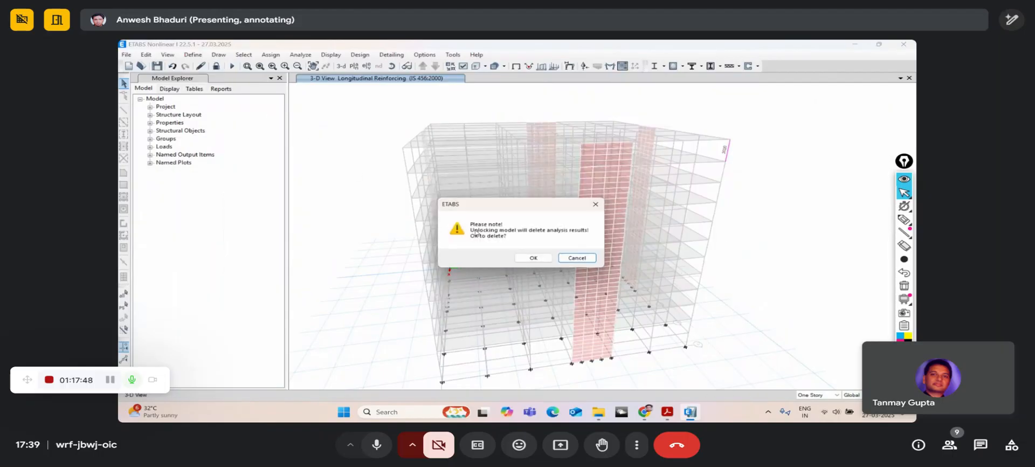
click(531, 258)
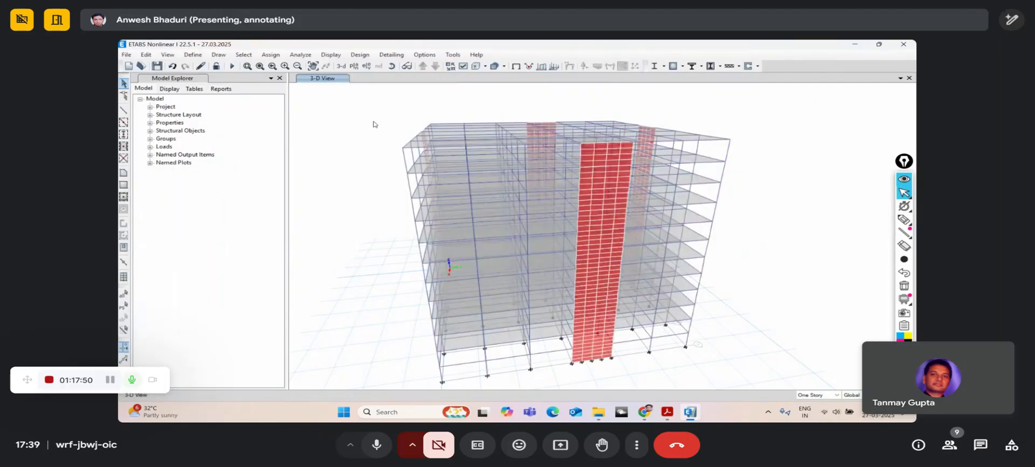
- Delete the load combinations 1.5DL+1.5LL, 1.5DL+1.5RSX+0.45RSY+0.45RSZ and SeismicWeight
click(244, 54)
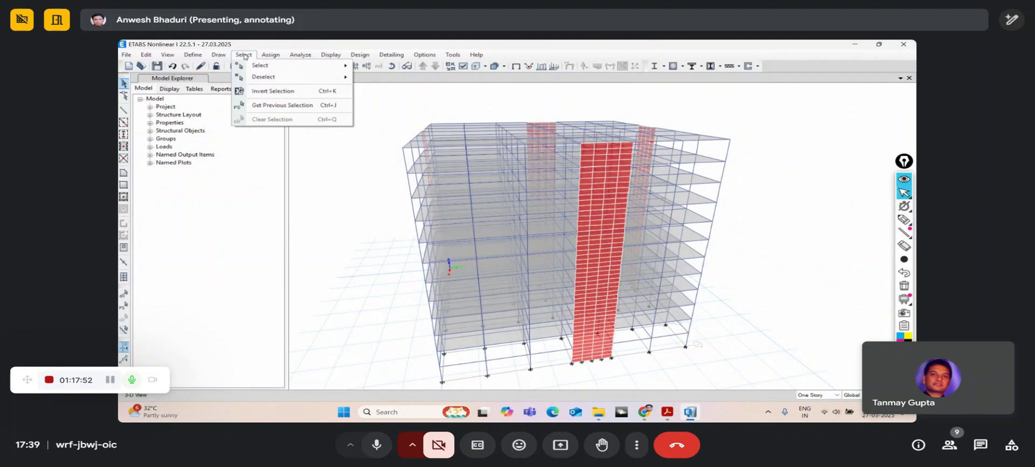
click(193, 54)
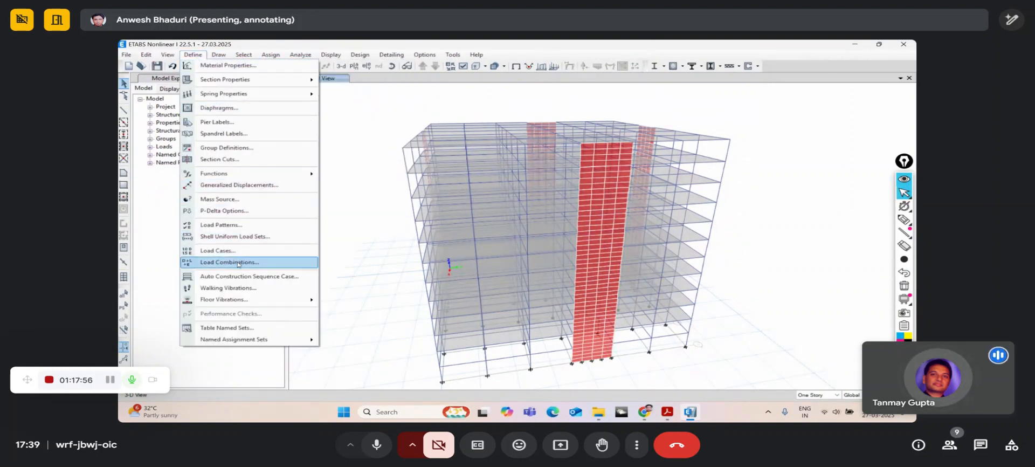
click(354, 144)
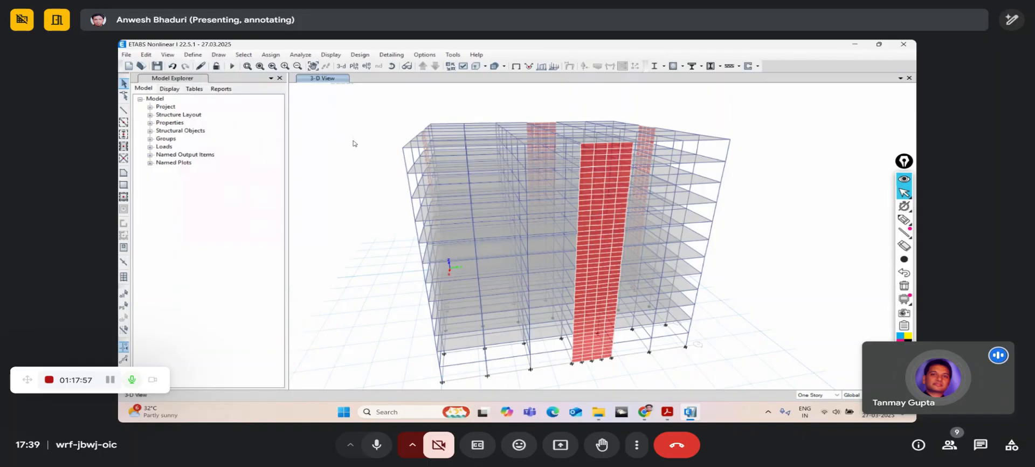
click(198, 56)
click(232, 262)
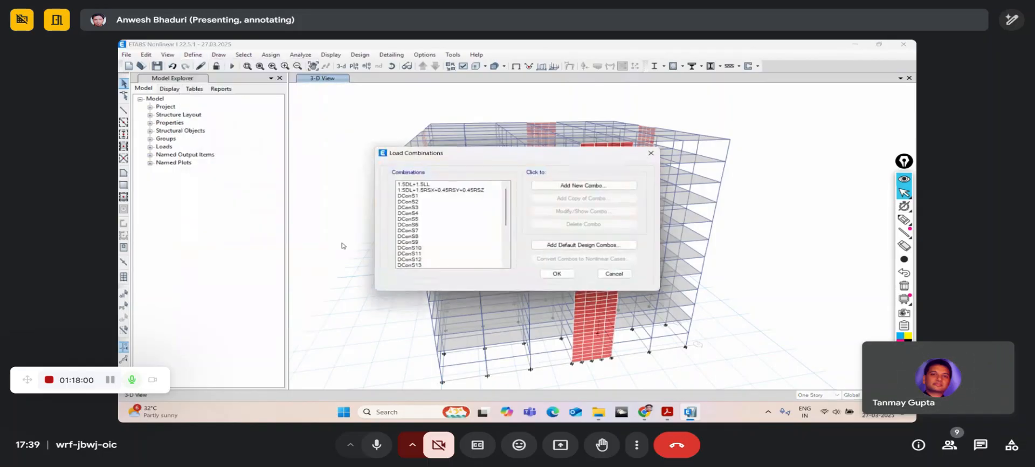
drag(426, 184, 426, 190)
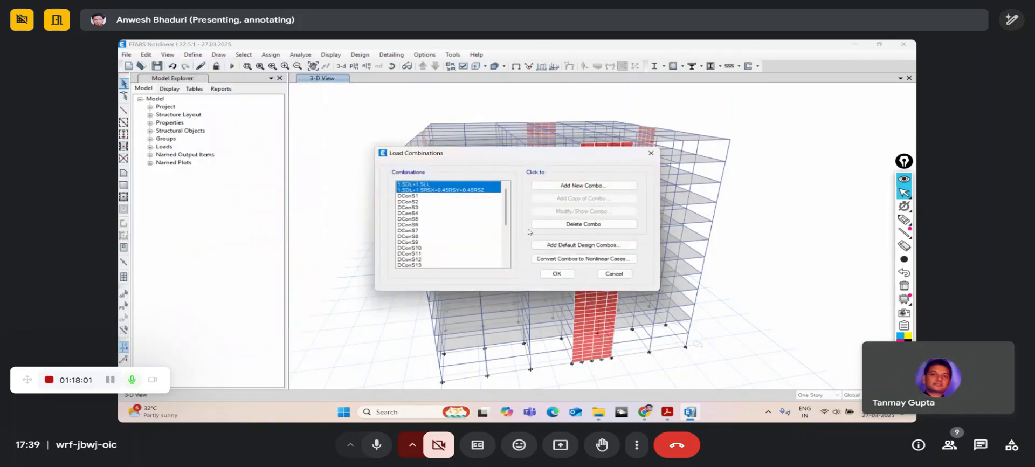
click(563, 226)
scroll(461, 226, down, 4)
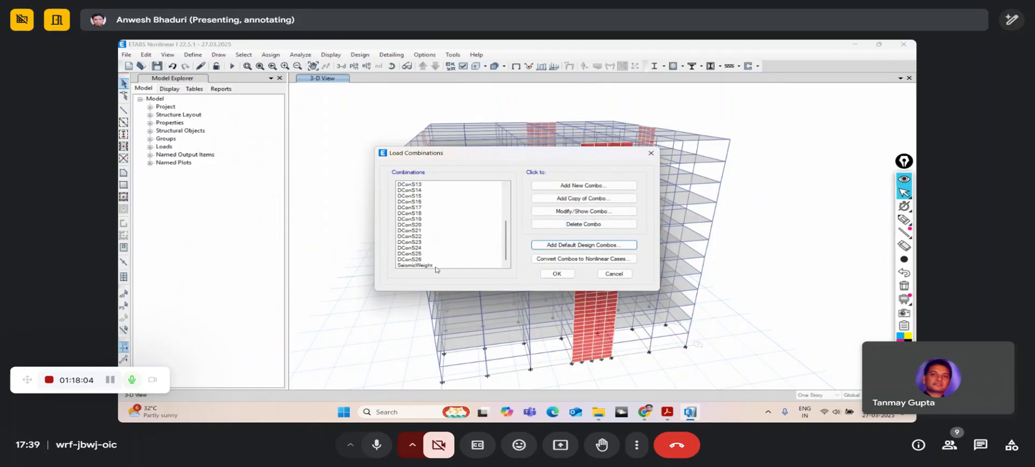
click(436, 265)
click(558, 225)
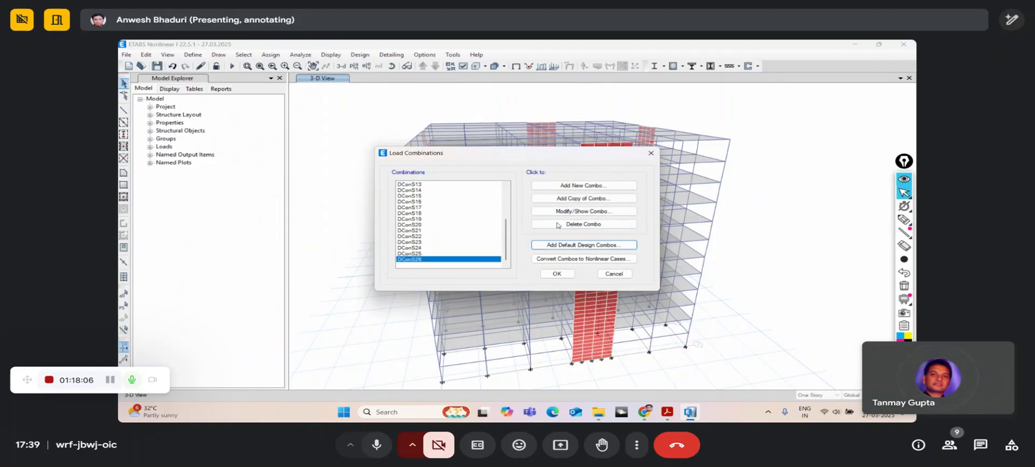
scroll(477, 245, up, 4)
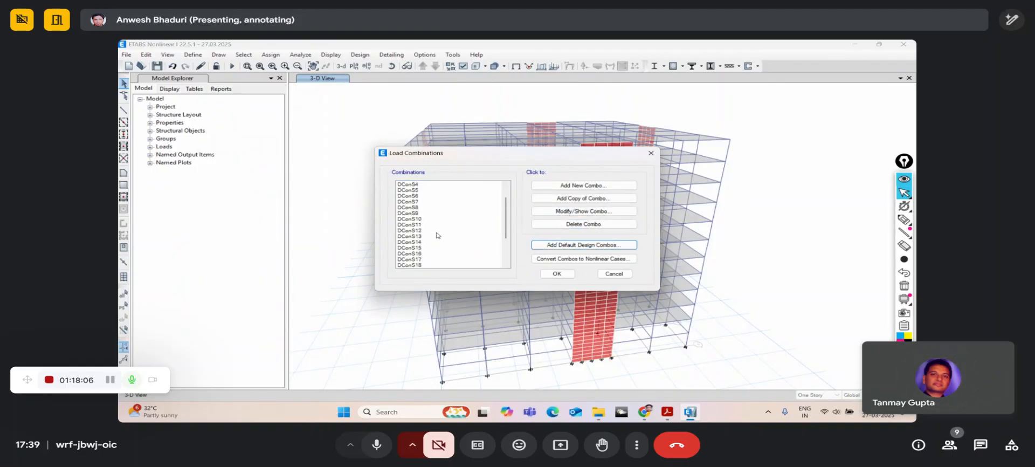
click(555, 274)
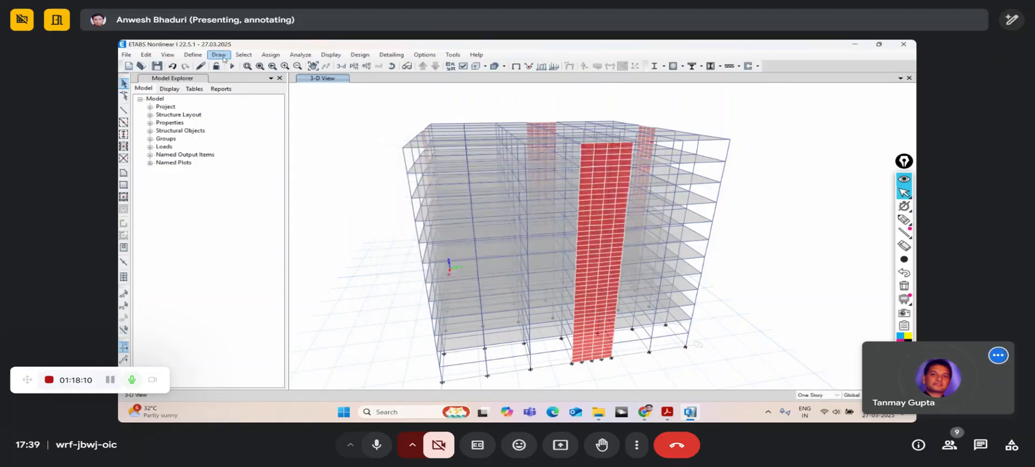
- Remove the U2 and U3 acceleration loads from the RSX(X+Y+Z) response spectrum load case
click(192, 54)
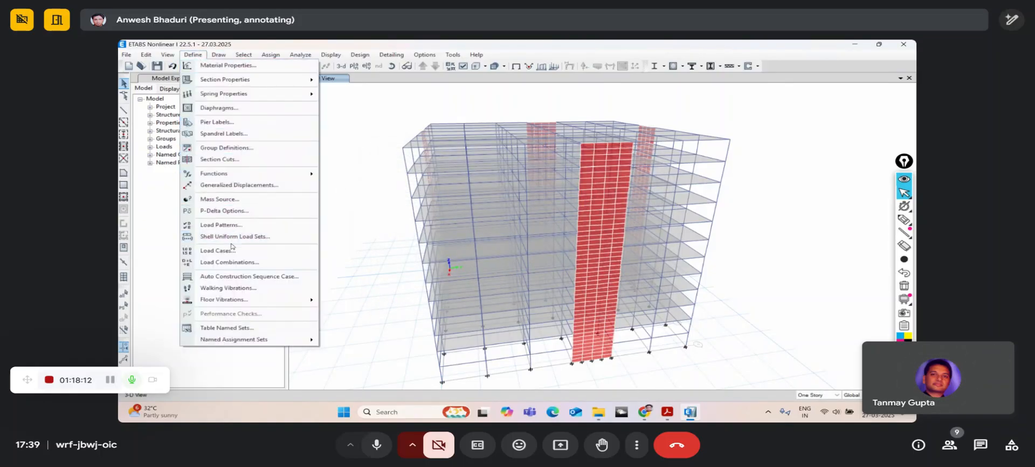
click(232, 249)
scroll(470, 237, down, 1)
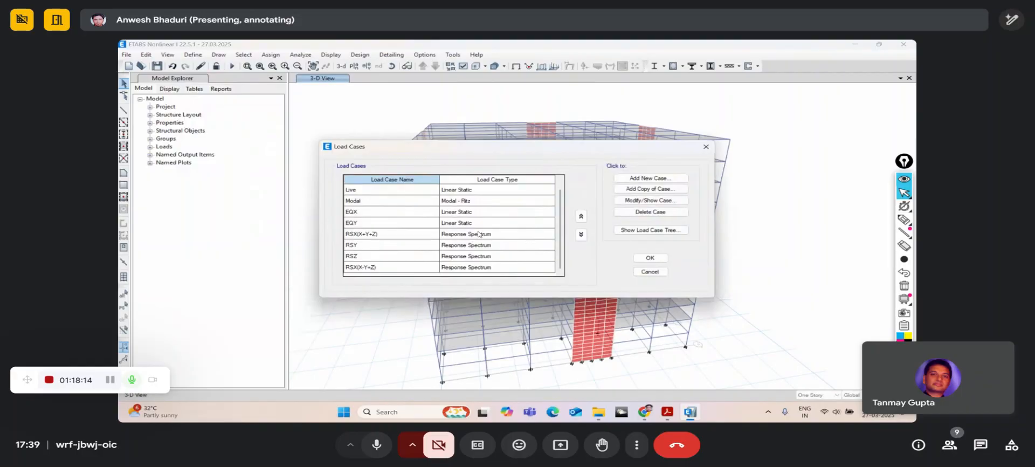
click(470, 234)
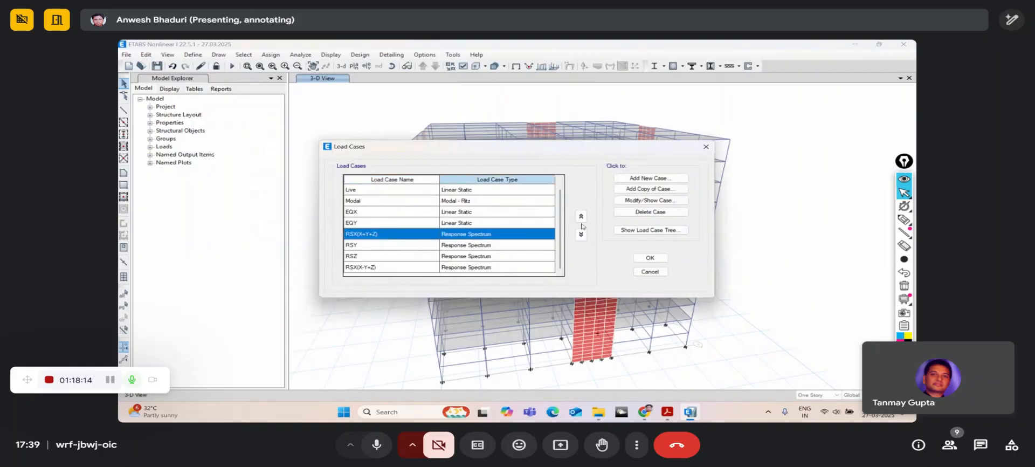
click(640, 201)
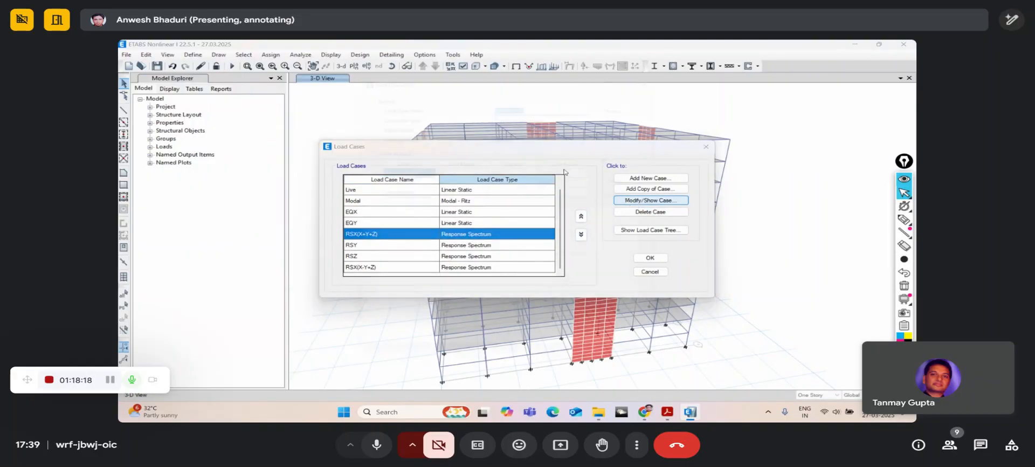
click(608, 188)
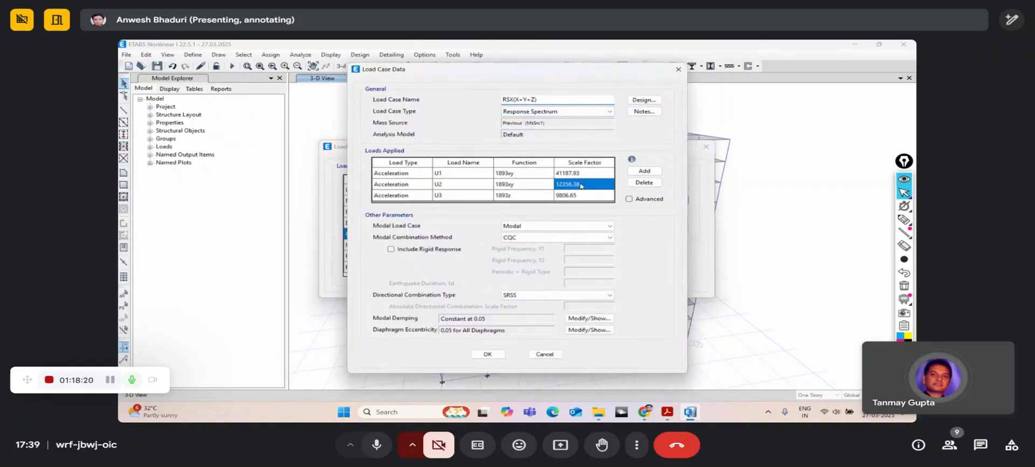
click(645, 182)
click(645, 182)
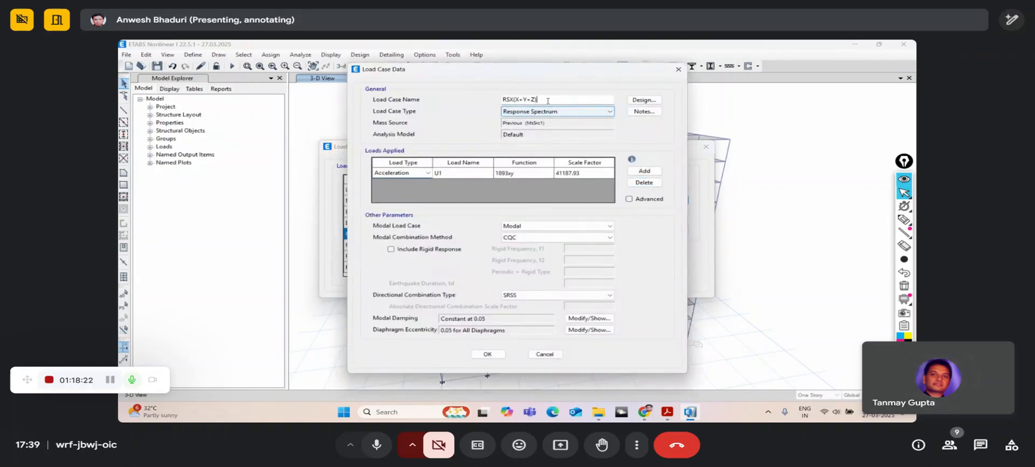
- Rename the load case as RSX, keep its 0.05 diaphragm eccentricity ratio, and accept the load case data
drag(539, 99, 517, 99)
key(BackSpace)
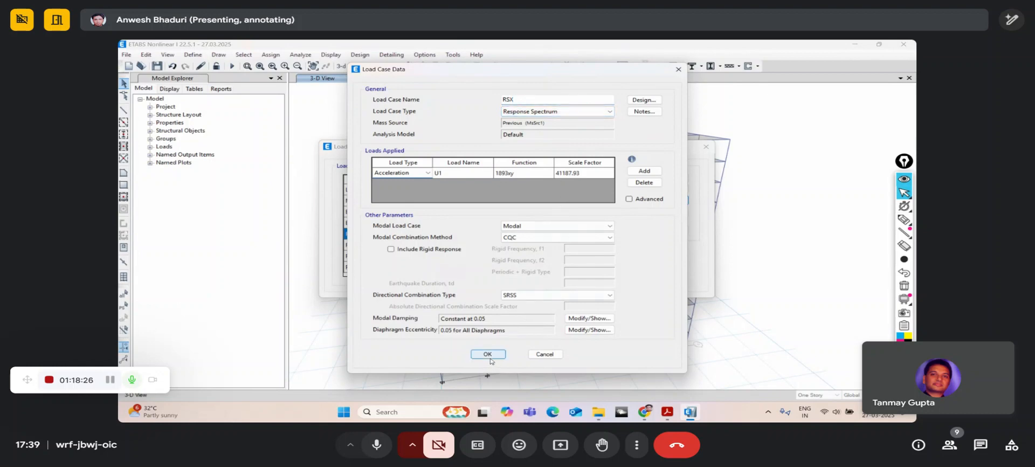
click(569, 330)
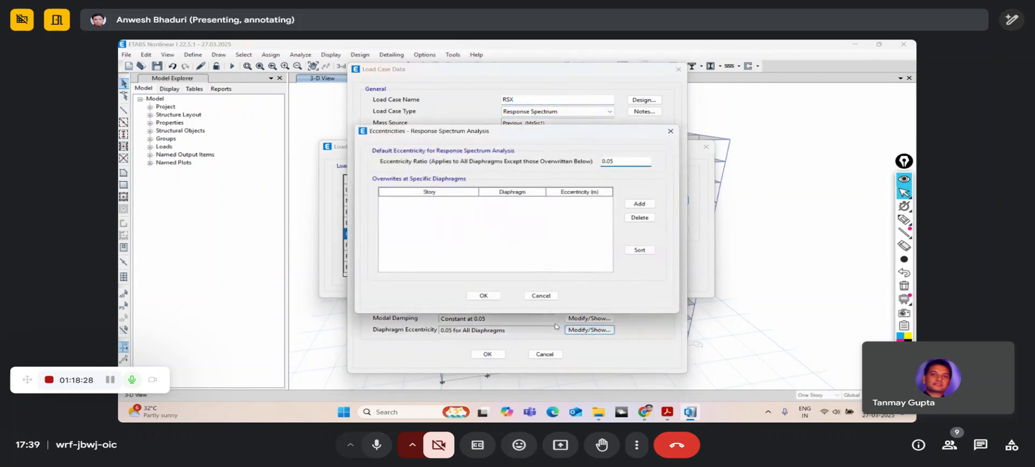
click(485, 296)
click(489, 354)
- Delete the RSX(X-Y+Z) response spectrum load case
scroll(530, 244, up, 3)
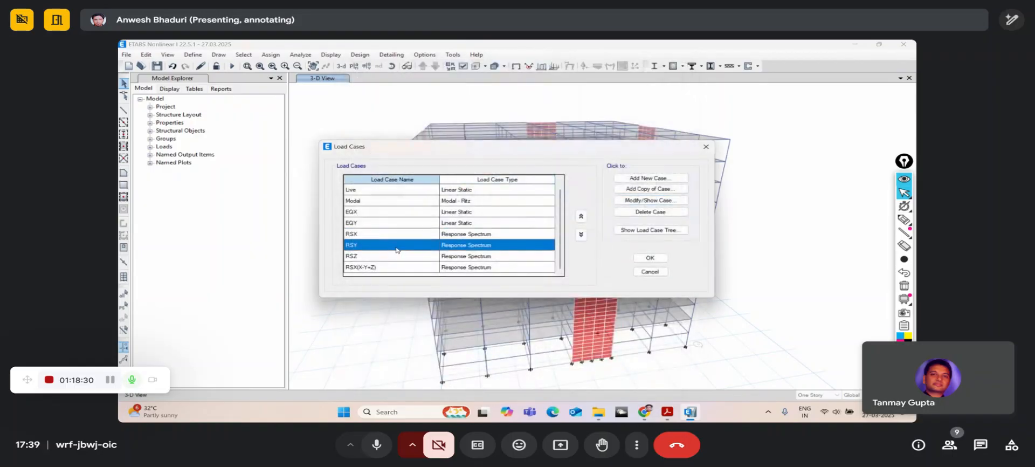
click(627, 213)
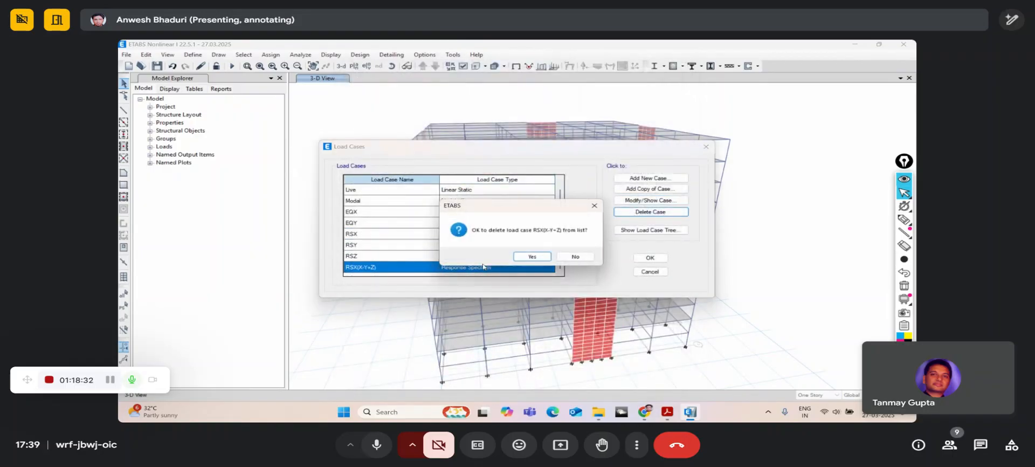
click(531, 258)
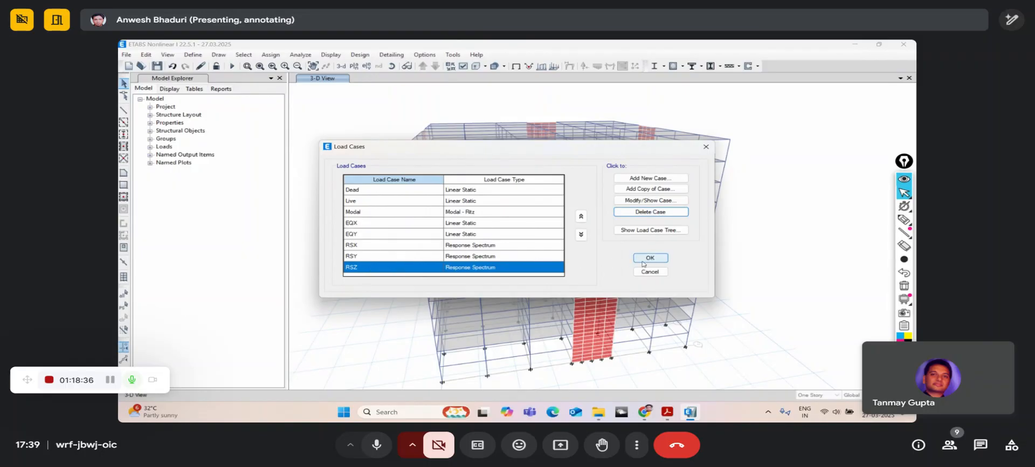
- Check the RSY response spectrum load case without changing it, and accept the edited list of load cases
click(497, 258)
click(627, 201)
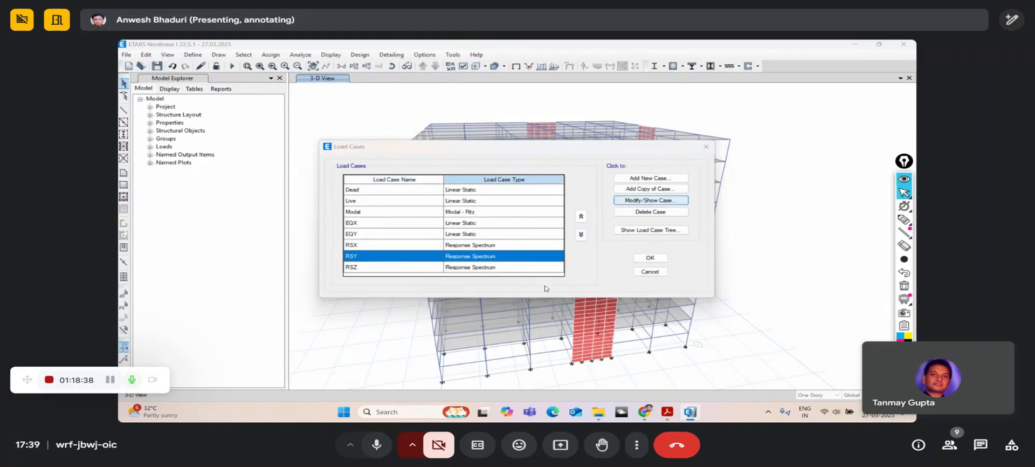
click(546, 354)
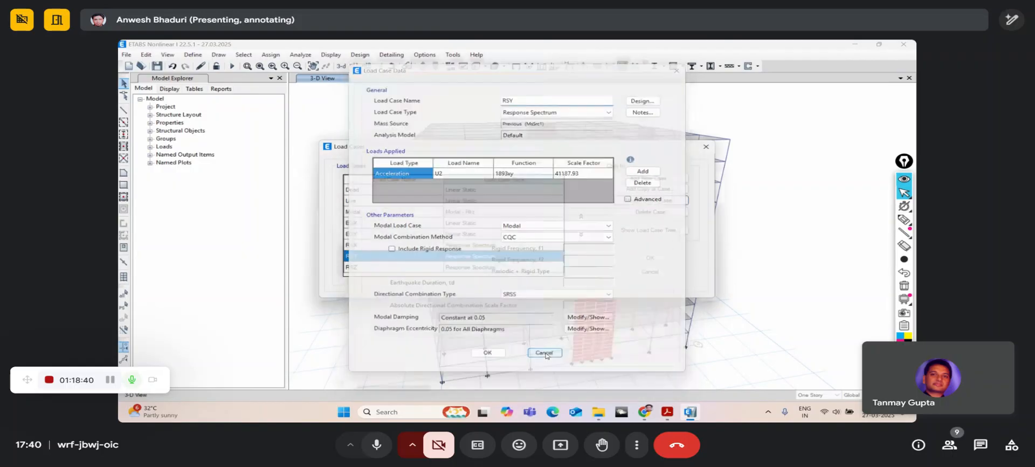
click(650, 261)
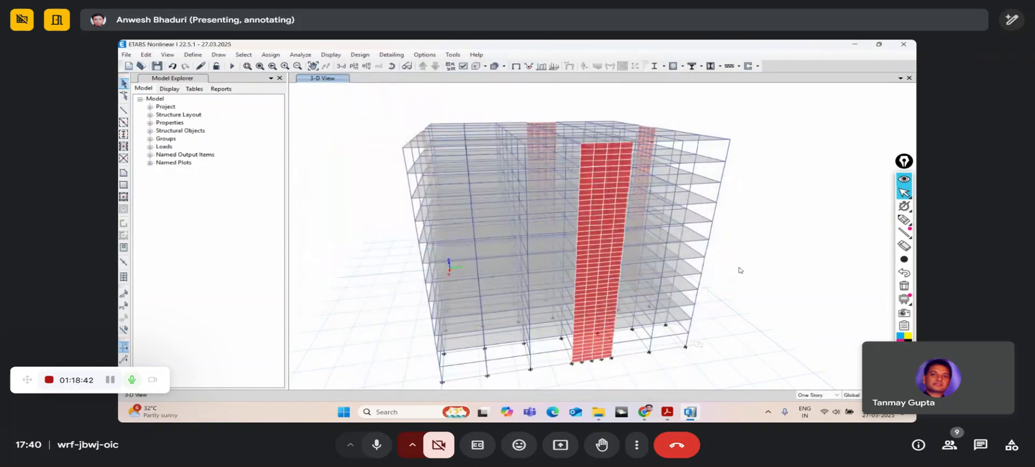
- Review the concrete frame design load combinations, taking DConS2 out of the design combinations and adding it back, and accept the selection
click(683, 67)
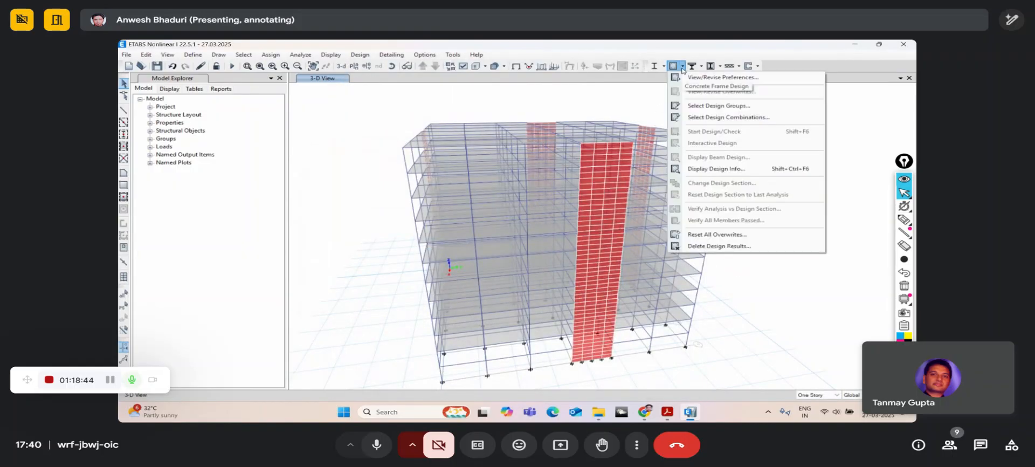
click(690, 120)
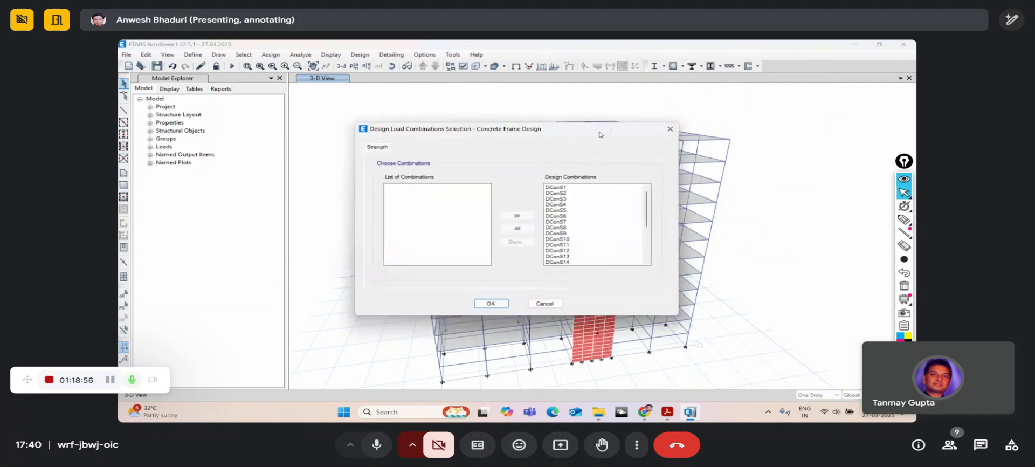
drag(600, 134, 473, 103)
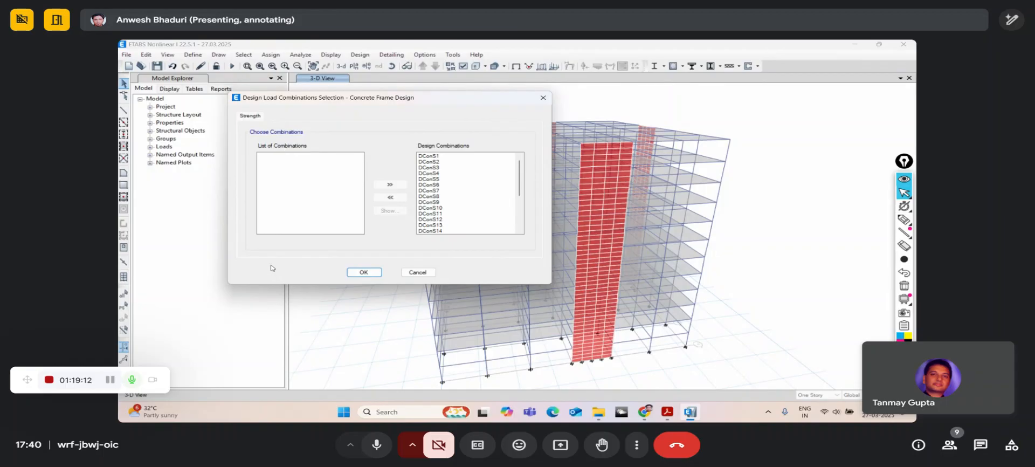
click(429, 162)
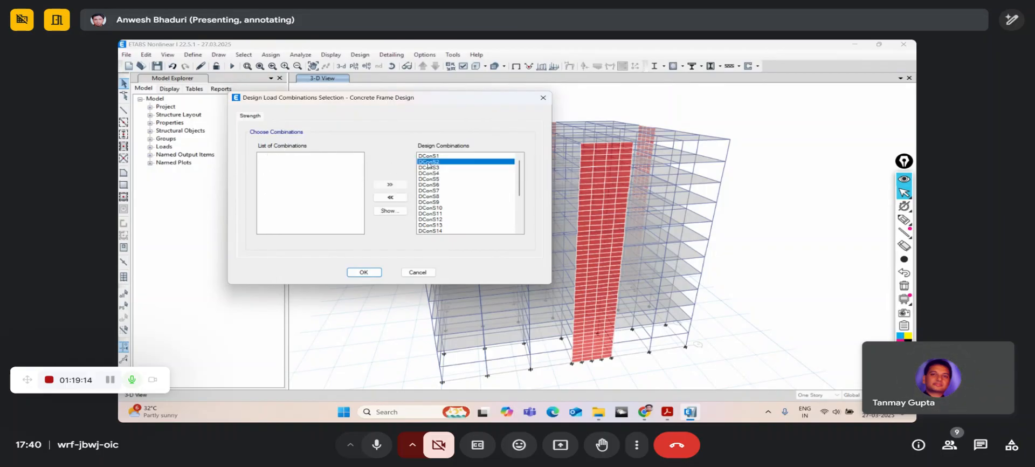
click(391, 197)
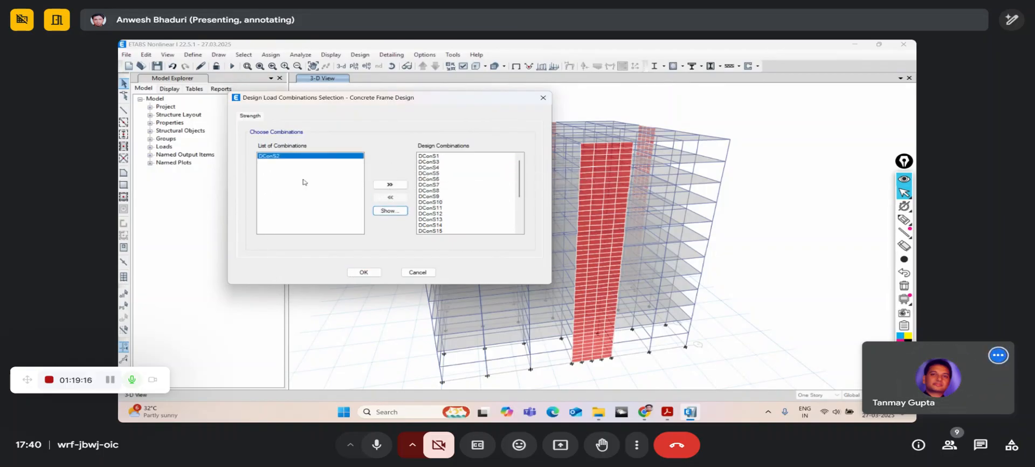
click(390, 184)
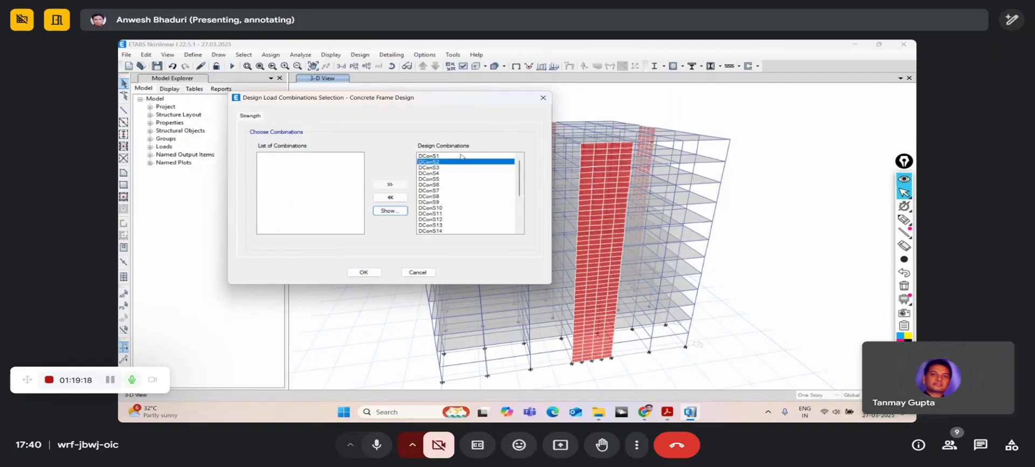
click(364, 272)
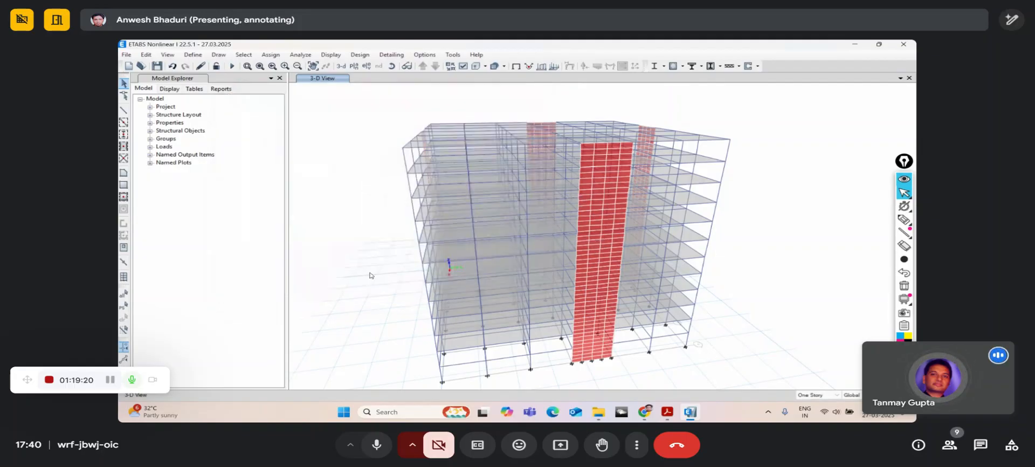
- Run the analysis and try to start the concrete frame design with the current load case run settings
middle_drag(797, 204, 785, 177)
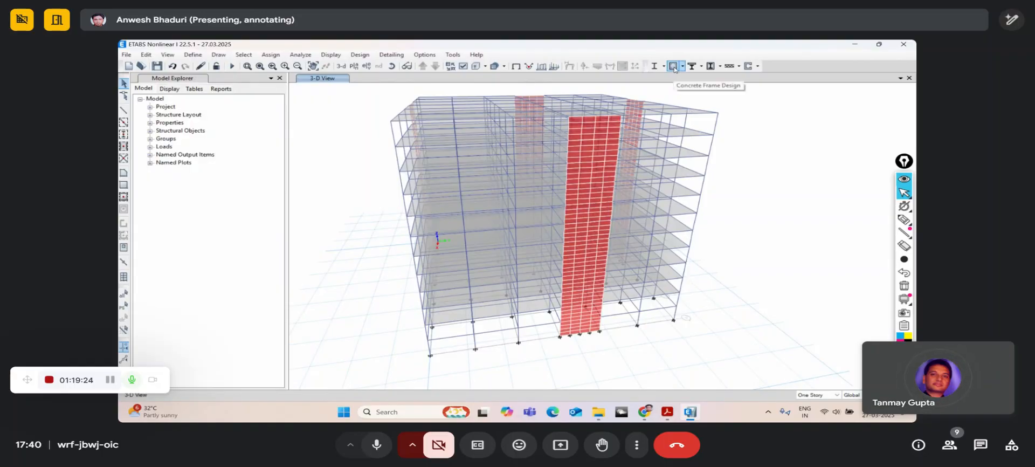
click(289, 56)
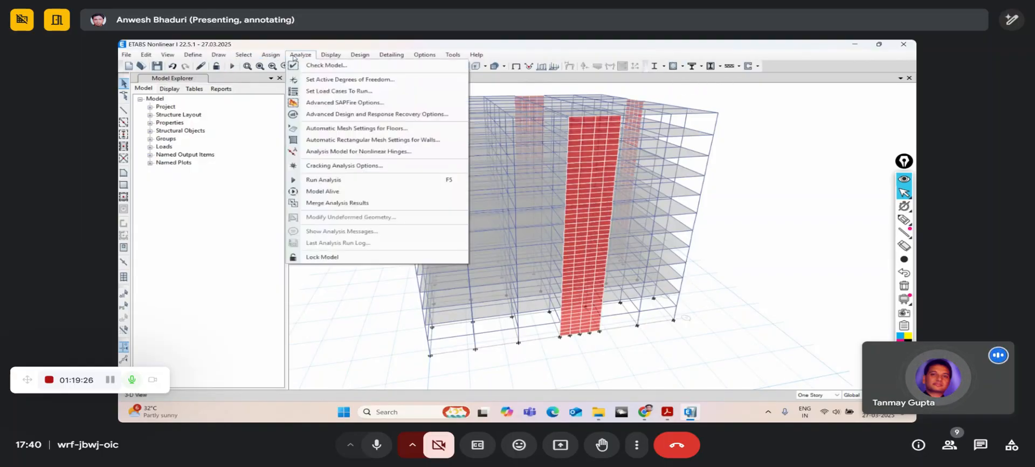
click(313, 183)
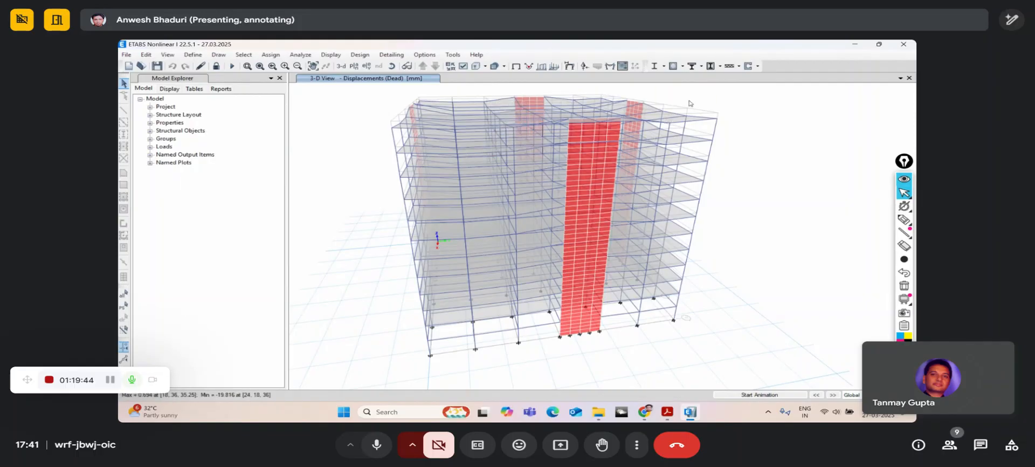
click(673, 66)
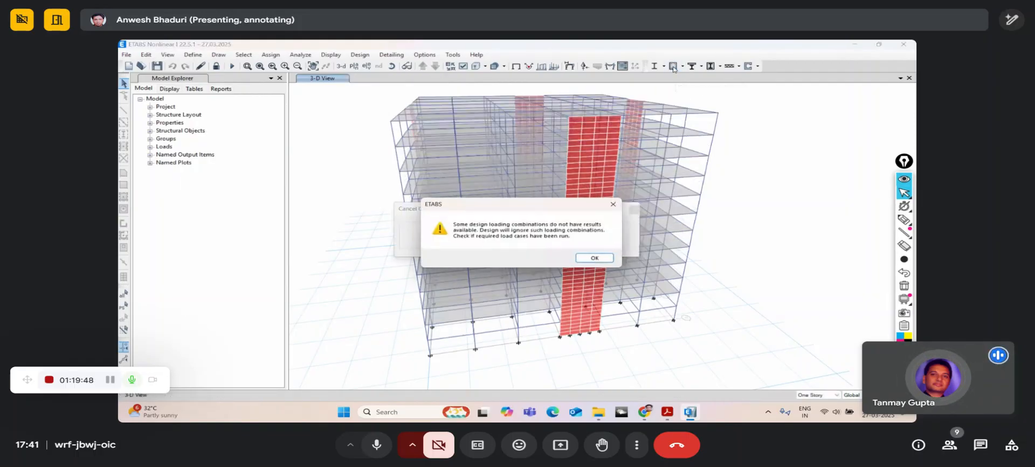
click(594, 259)
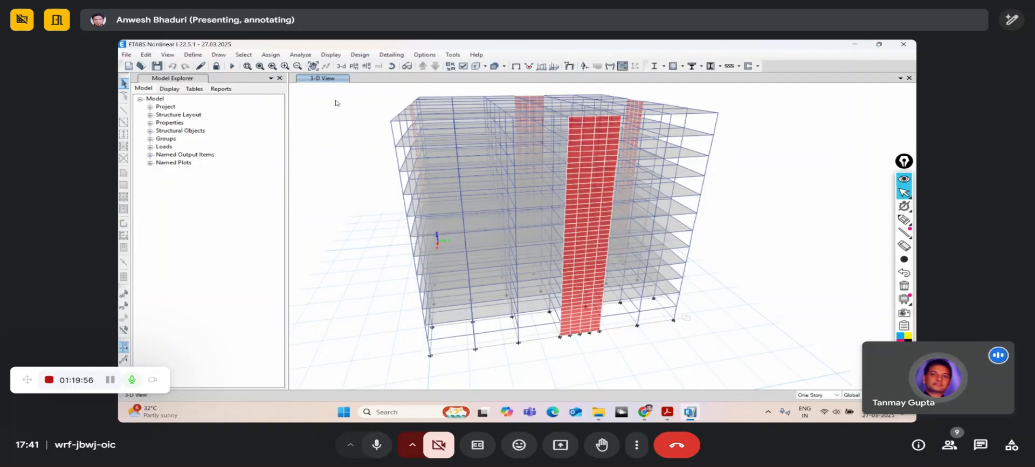
click(530, 258)
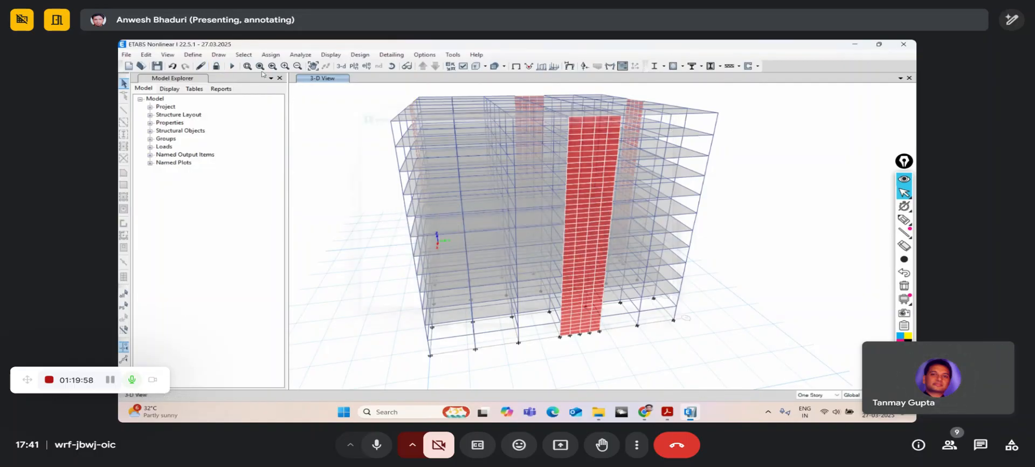
- Set all load cases to run and run the analysis
click(301, 54)
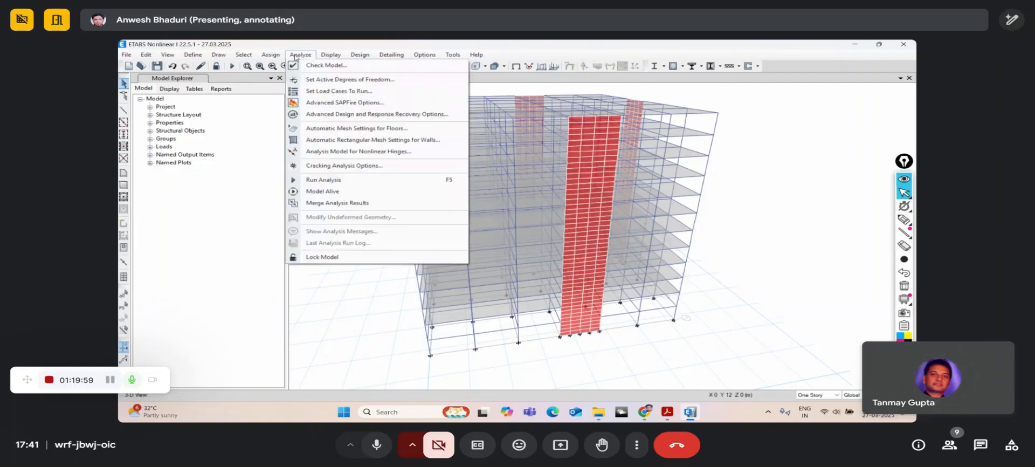
click(334, 89)
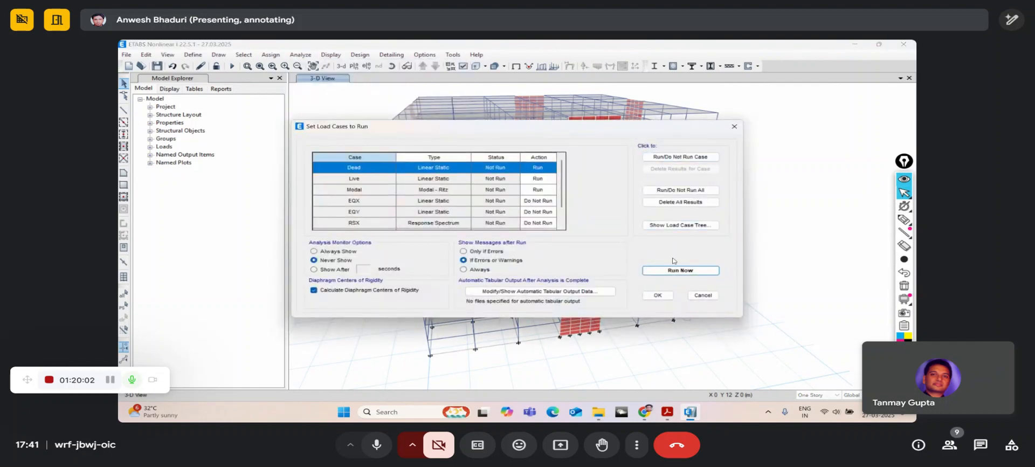
click(674, 186)
click(674, 186)
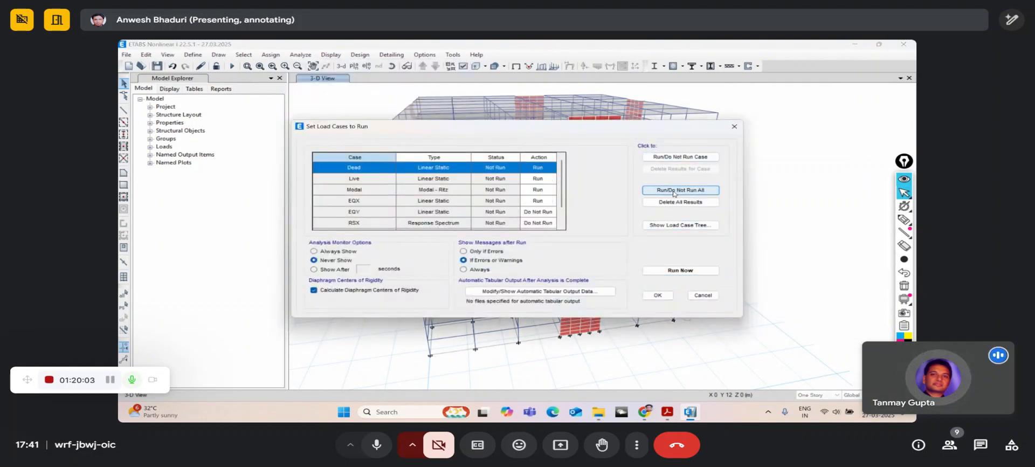
click(674, 271)
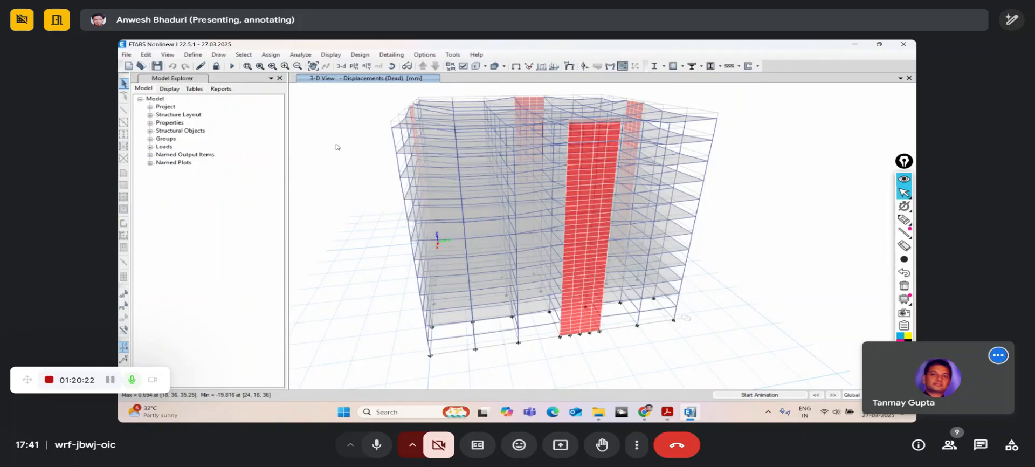
- Run the concrete frame design and examine the longitudinal reinforcing on the building's upper corner columns
click(674, 69)
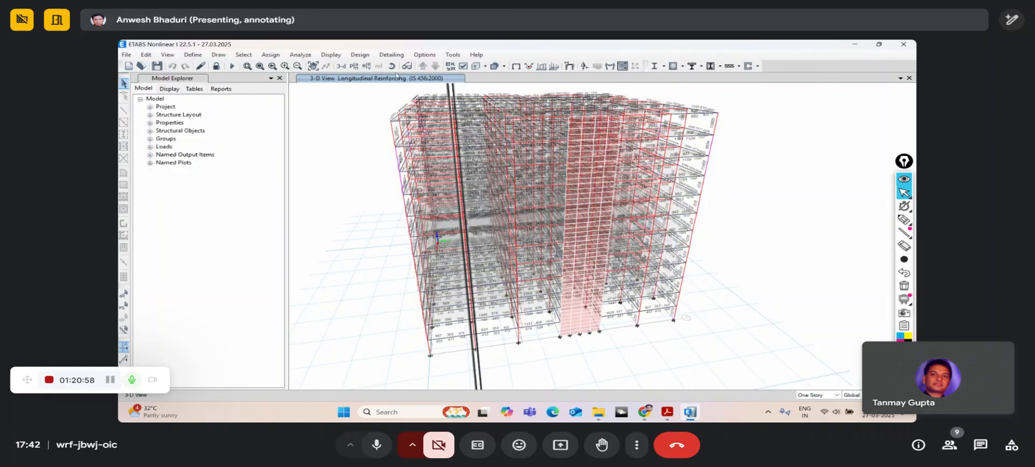
click(391, 65)
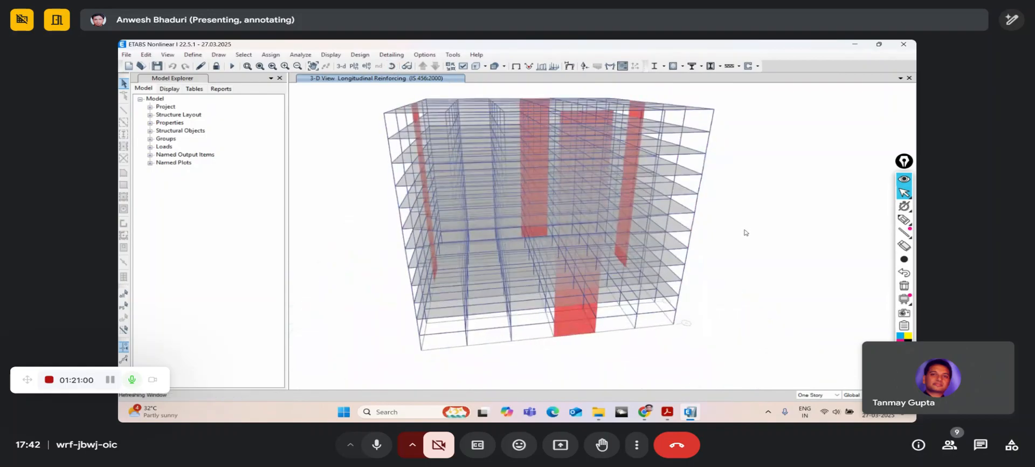
scroll(706, 184, up, 5)
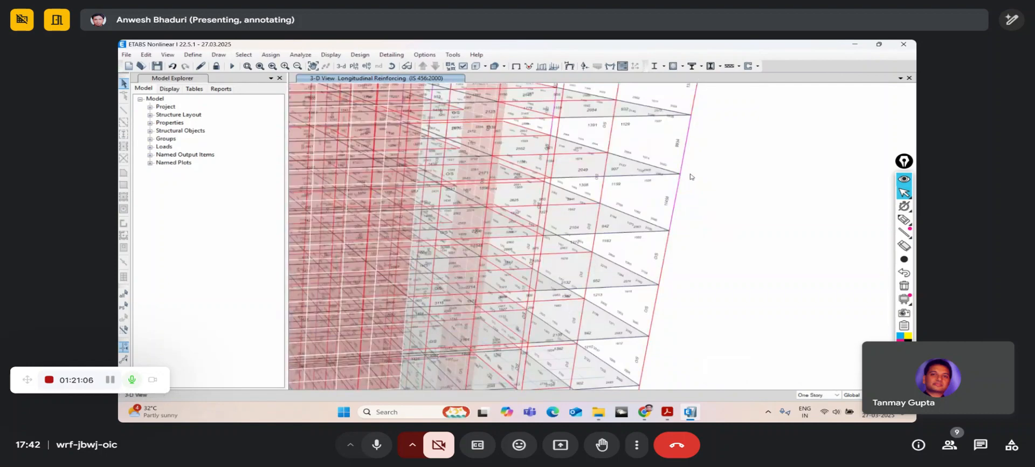
middle_drag(686, 146, 681, 196)
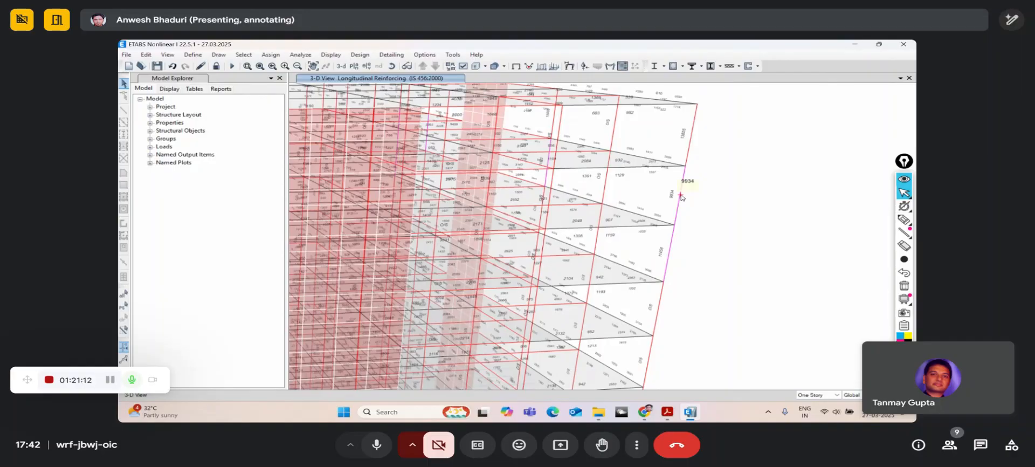
- Open the design information of column C49 on Story11 and review its IS 456:2000 overwrites without changing them
right_click(681, 197)
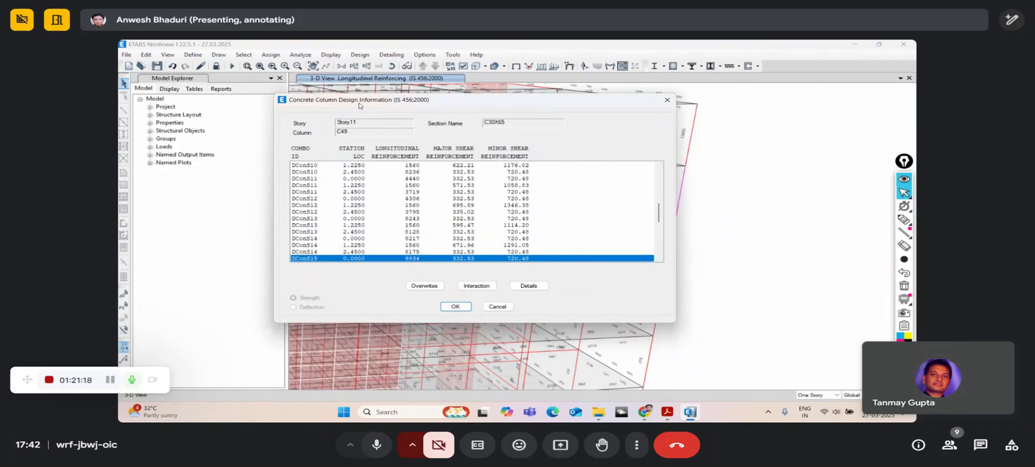
click(424, 285)
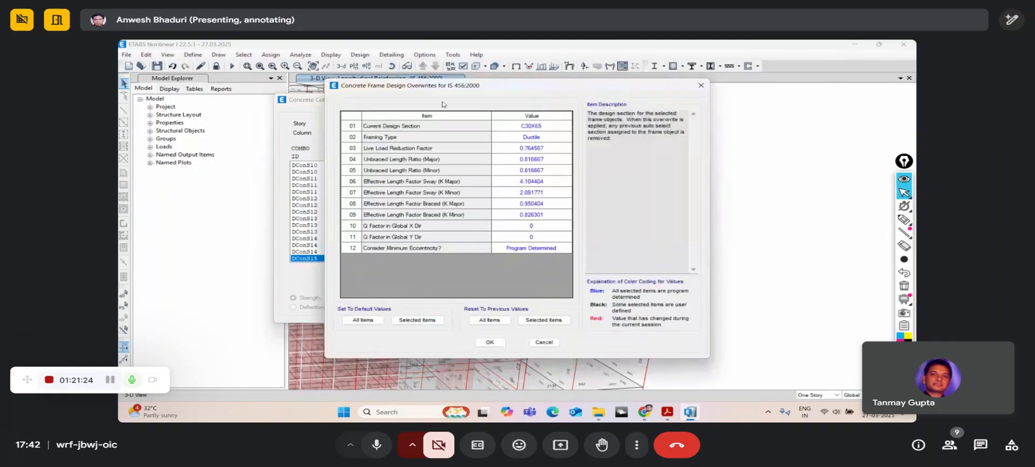
drag(376, 85, 341, 72)
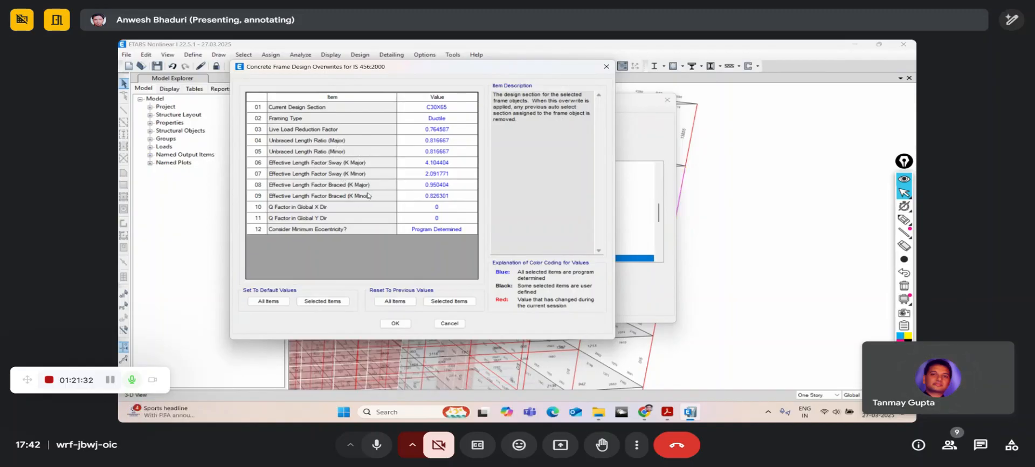
click(395, 323)
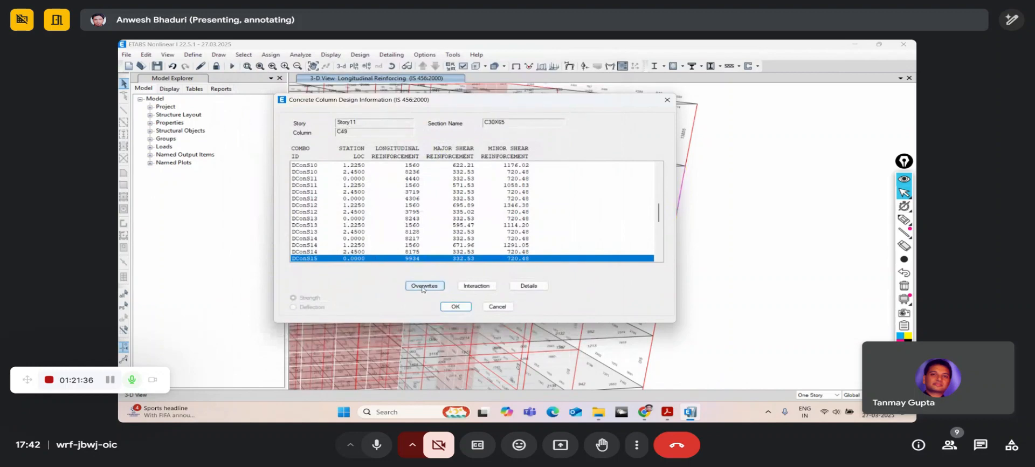
- Examine the interaction surface and curve data for column C49's C30X65 section
click(477, 286)
drag(433, 106, 419, 101)
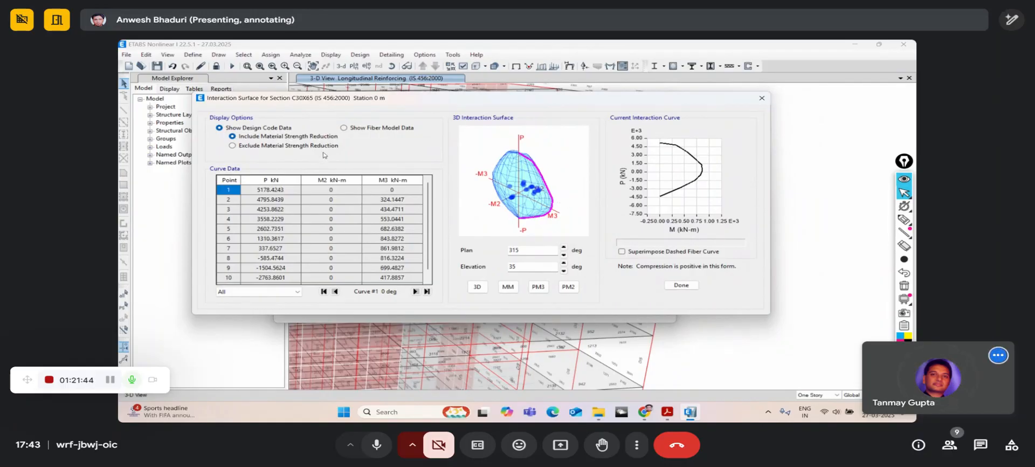
click(680, 285)
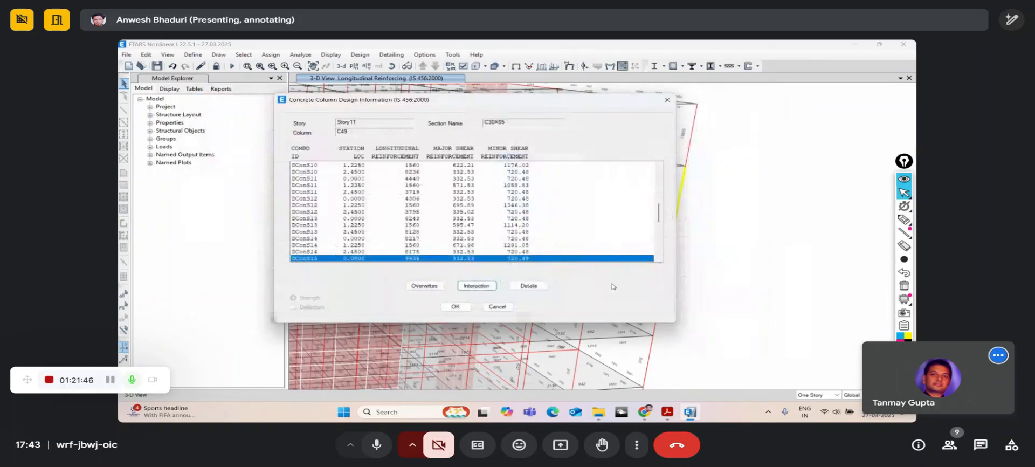
- Open column C49's design details in a maximized window at 100% zoom and read the summary report
click(530, 285)
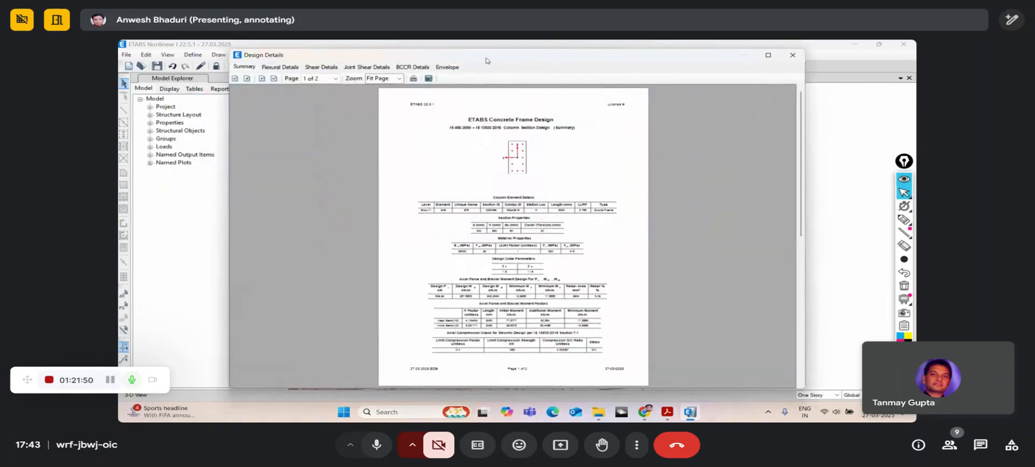
double_click(486, 61)
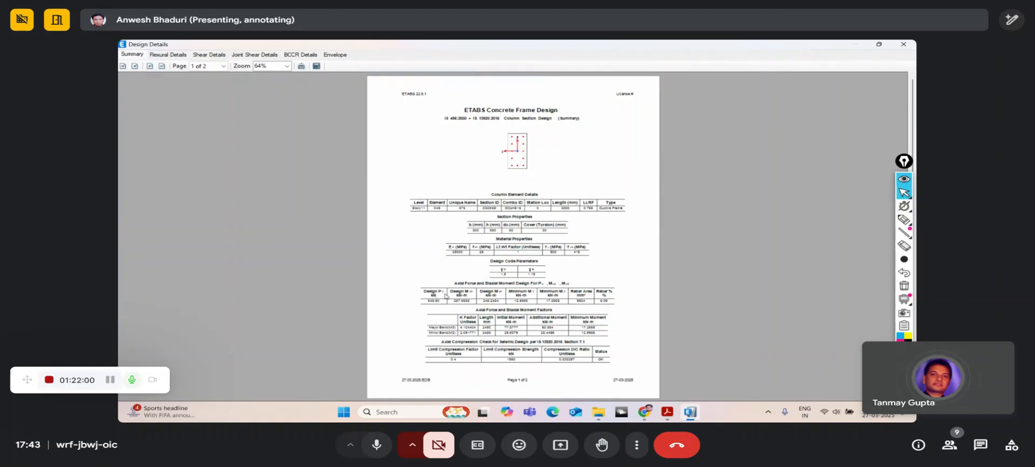
click(274, 66)
text(1)
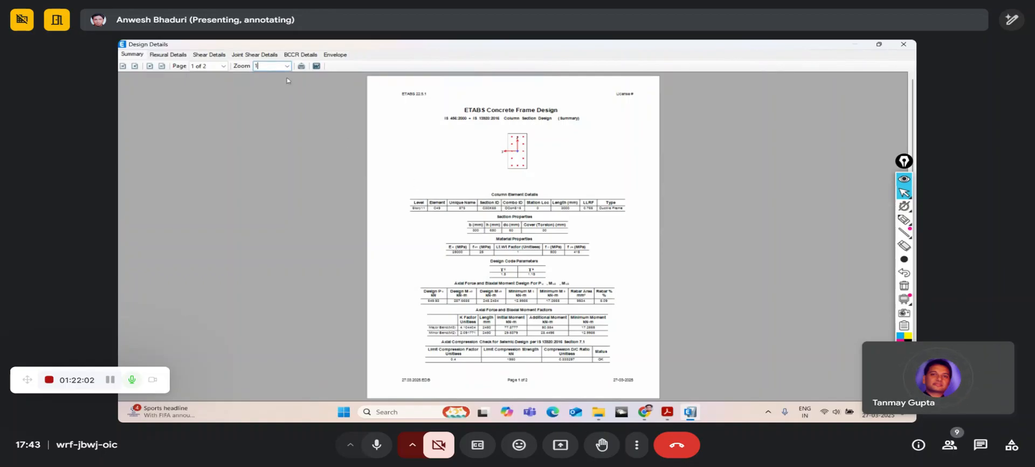
text(00)
key(Return)
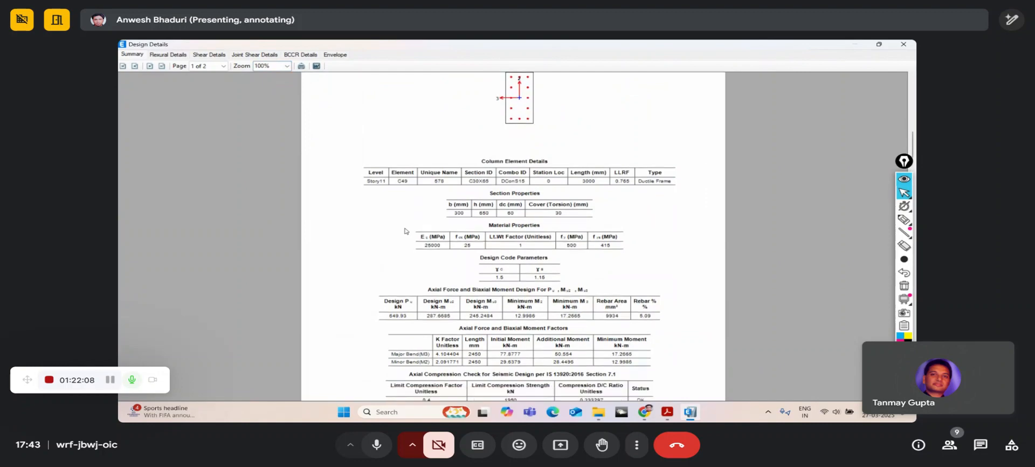
scroll(406, 231, up, 3)
scroll(406, 231, down, 3)
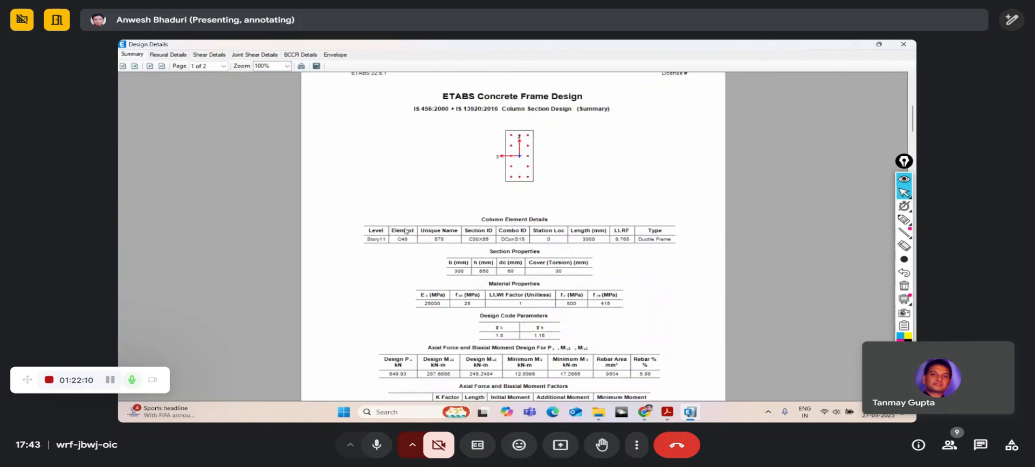
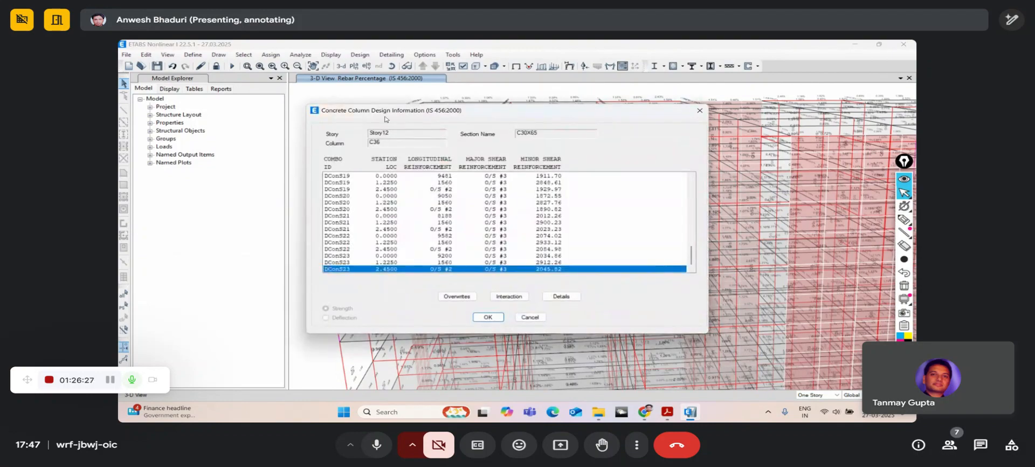
- Open the design details report for column C36 on Story12
drag(384, 117, 361, 104)
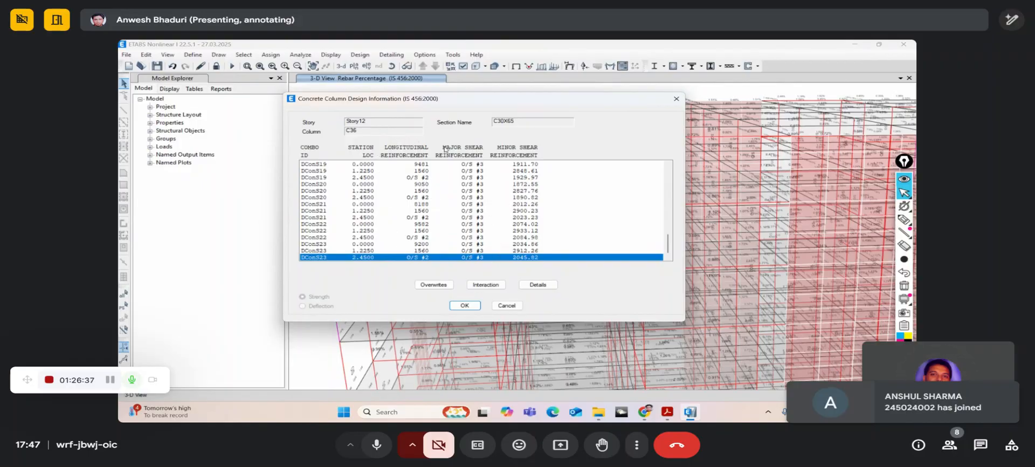
click(537, 284)
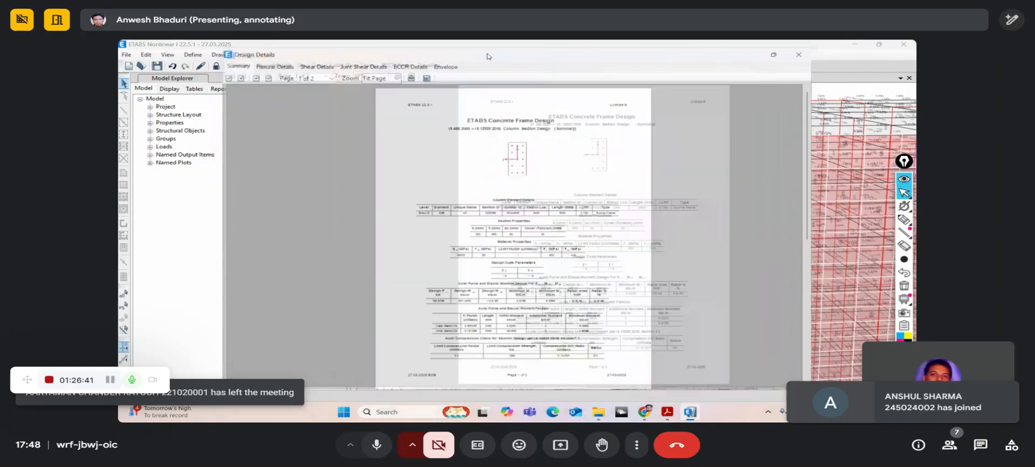
- Read both pages of column C36's design summary at 100% zoom and close the report and its design information
text(100)
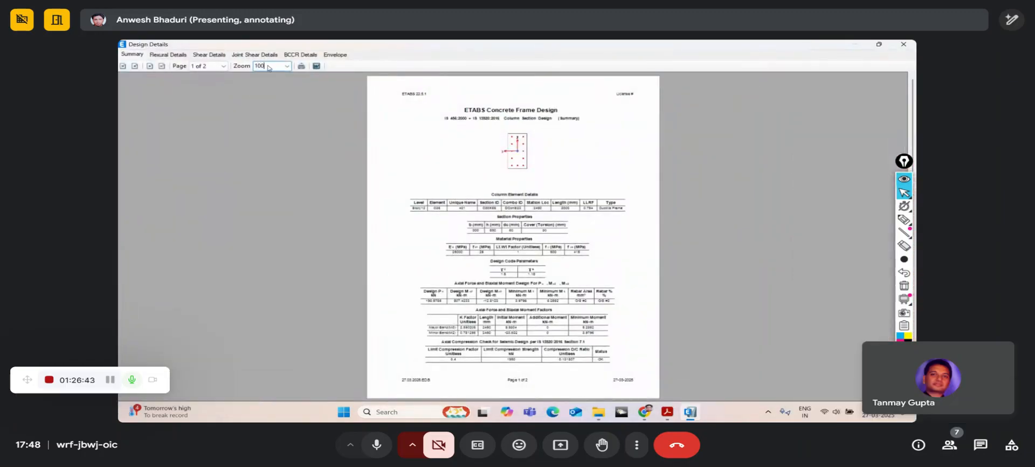
key(Return)
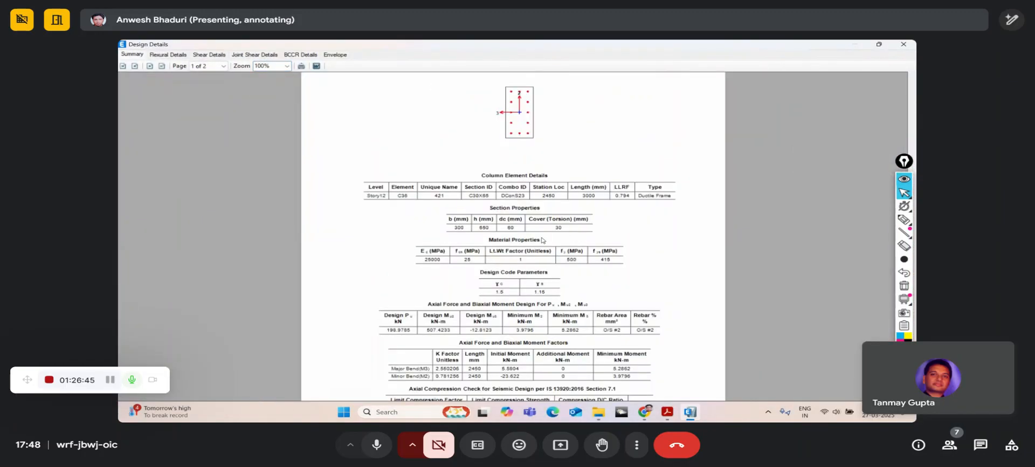
scroll(542, 239, down, 10)
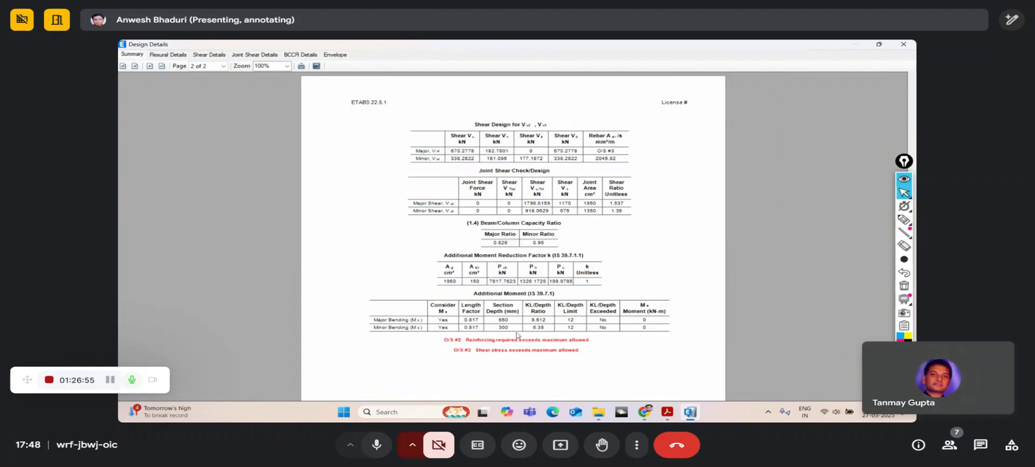
scroll(517, 335, up, 10)
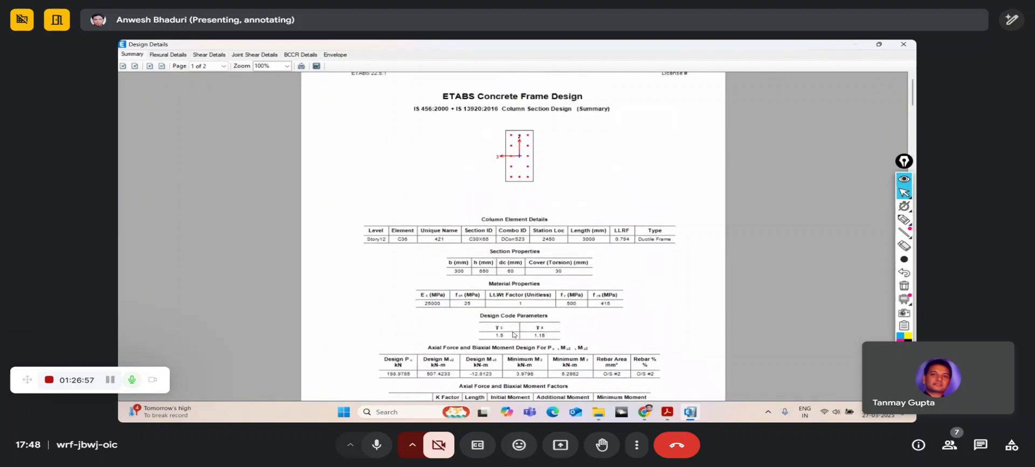
scroll(513, 335, up, 1)
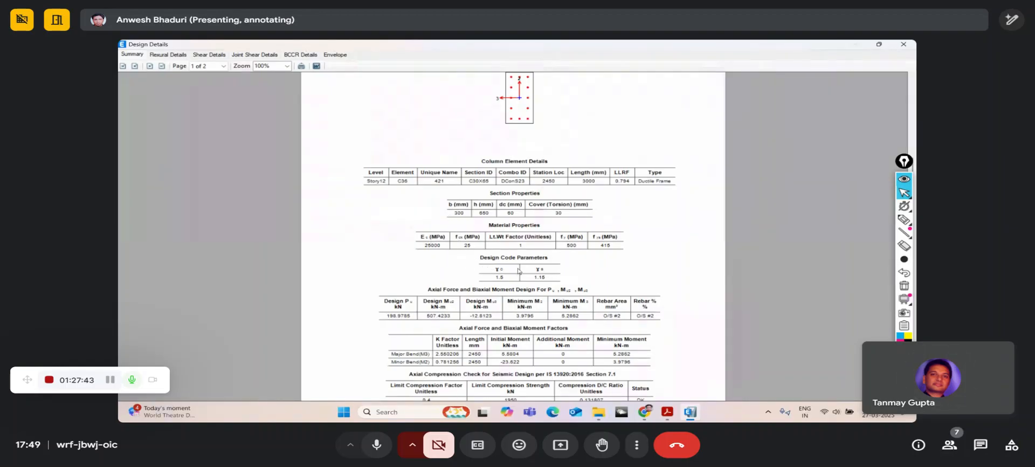
scroll(519, 271, up, 2)
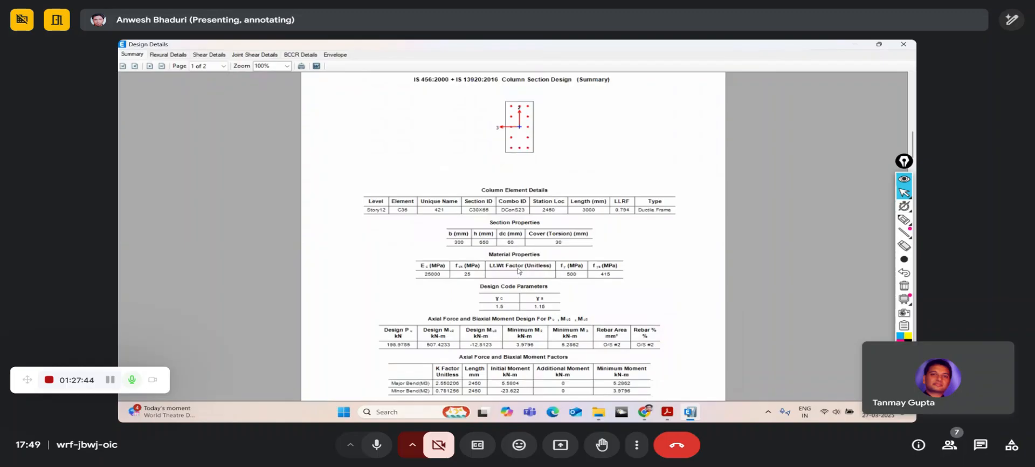
click(910, 43)
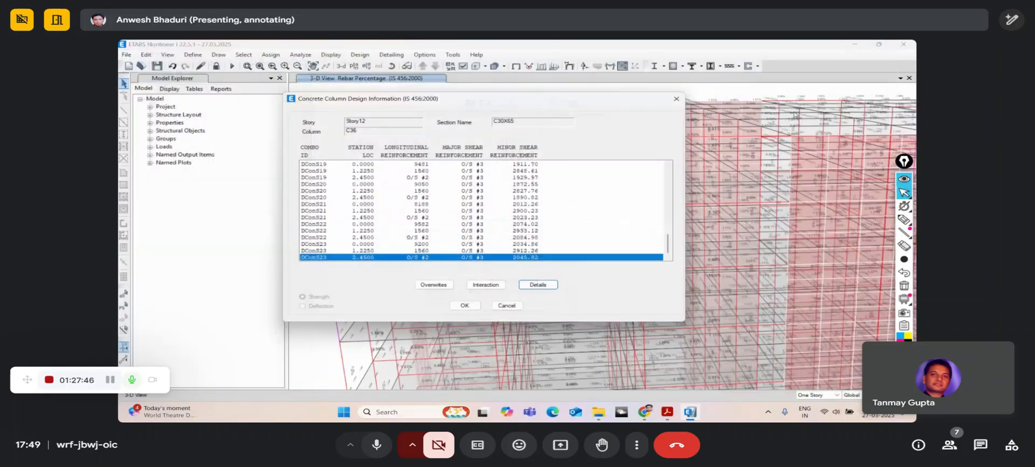
click(510, 308)
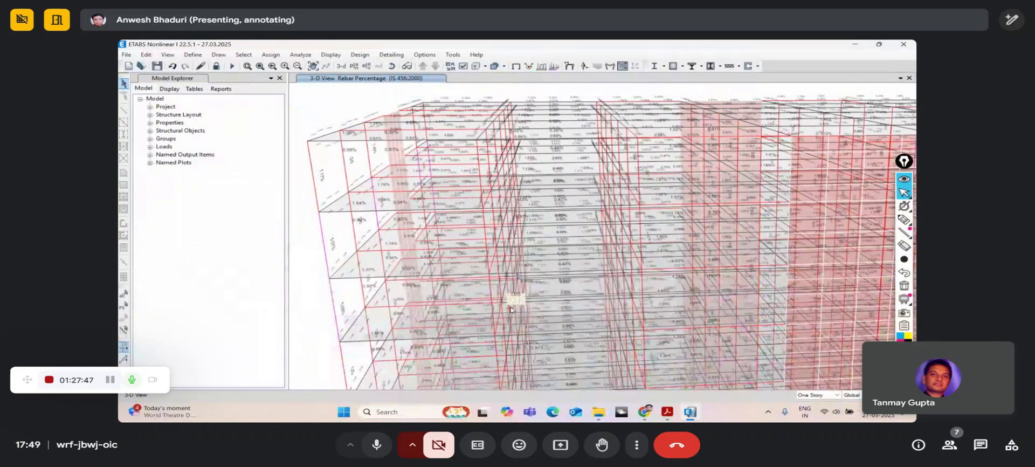
- Open the IS 456:2000 design information of beam B7 on Story12 from the 3D rebar percentage view
click(388, 69)
drag(365, 164, 388, 235)
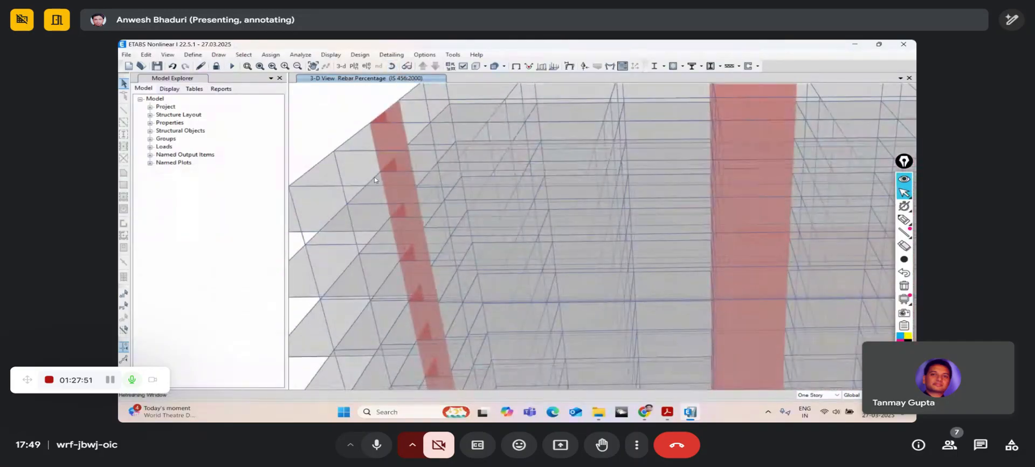
middle_drag(379, 162, 345, 231)
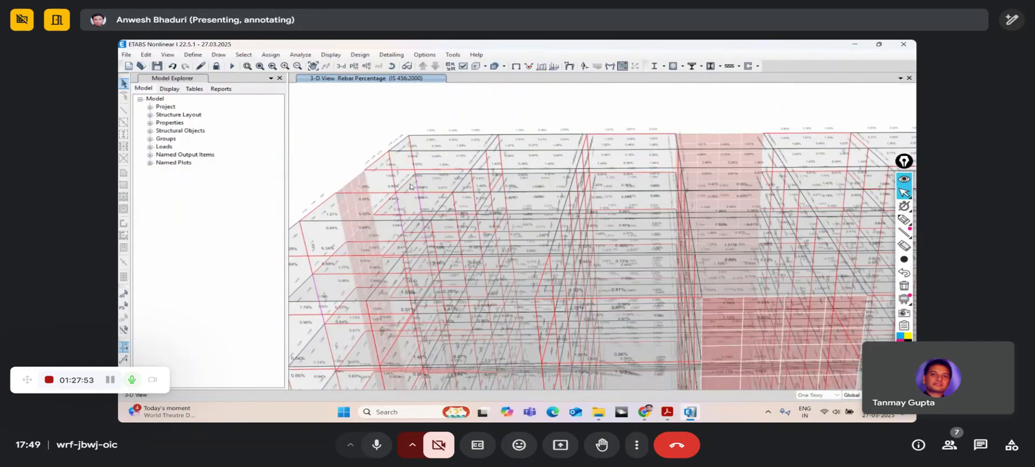
mouse_move(427, 171)
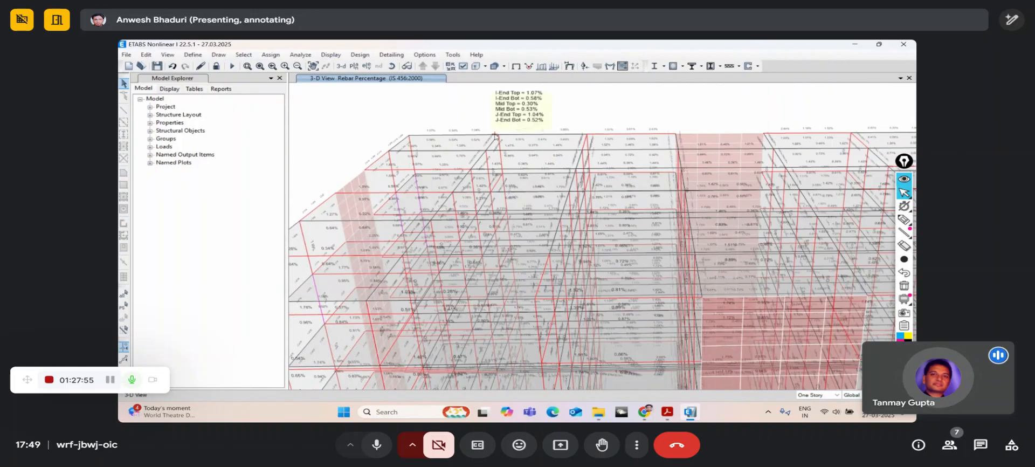
scroll(436, 127, up, 3)
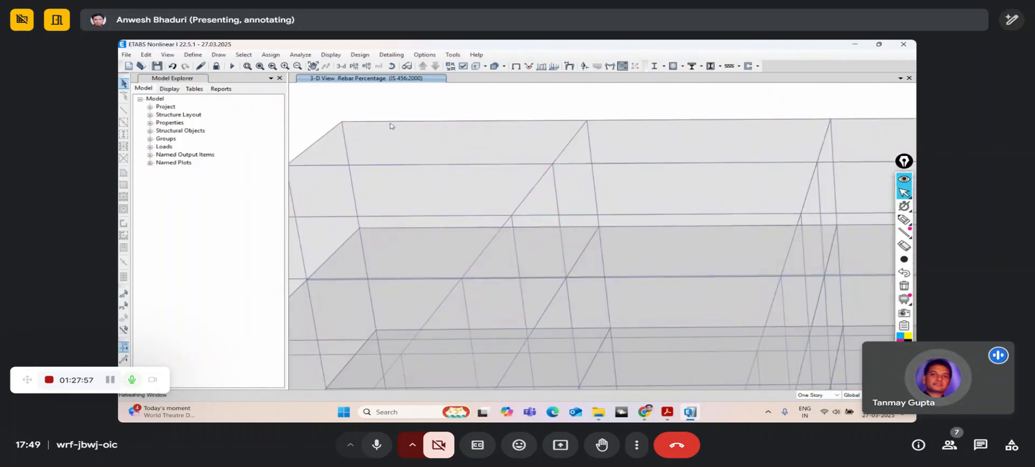
mouse_move(363, 125)
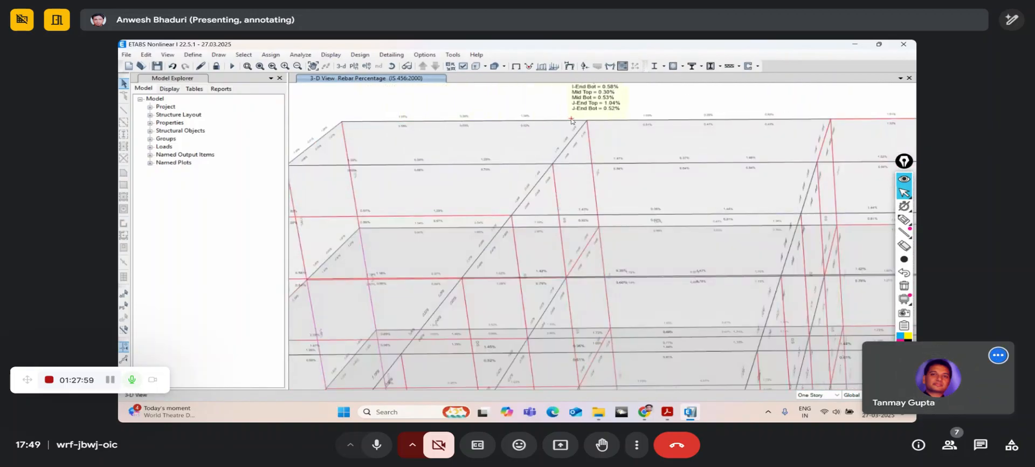
middle_drag(402, 126, 411, 161)
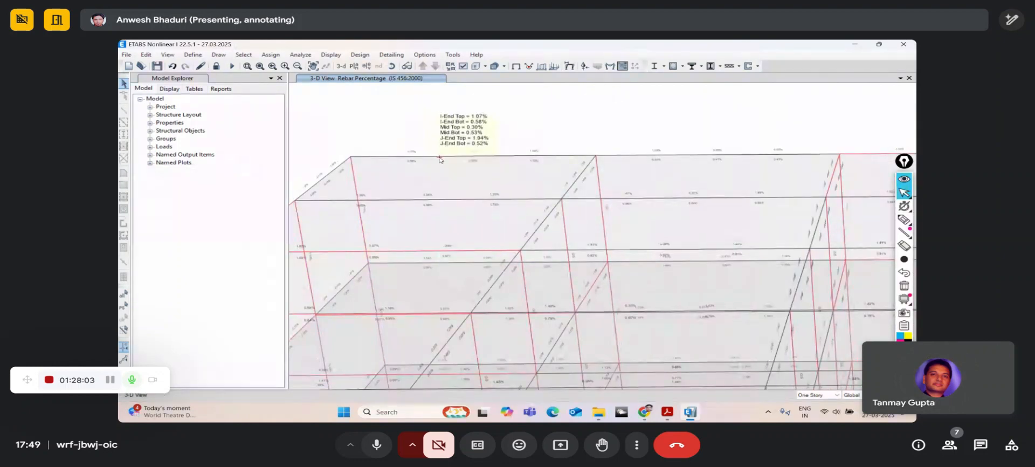
middle_drag(434, 202, 476, 178)
mouse_move(450, 177)
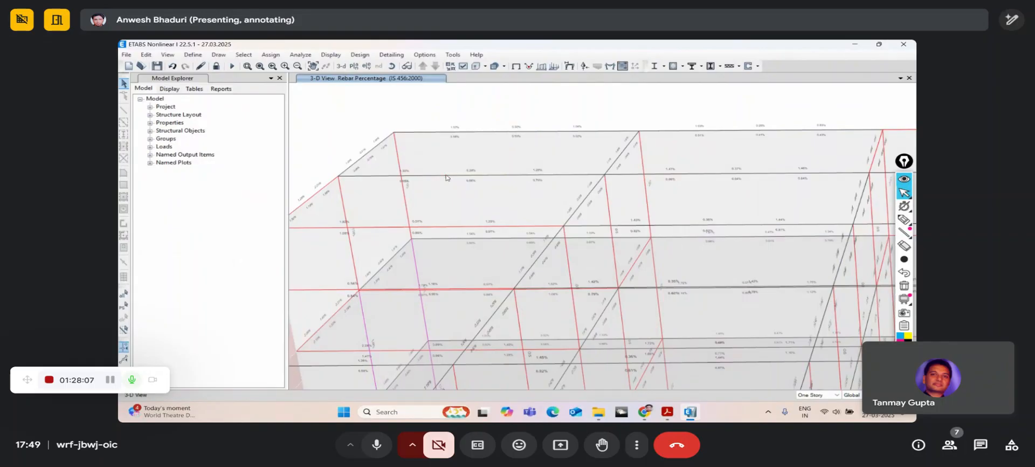
right_click(450, 177)
drag(501, 115, 482, 103)
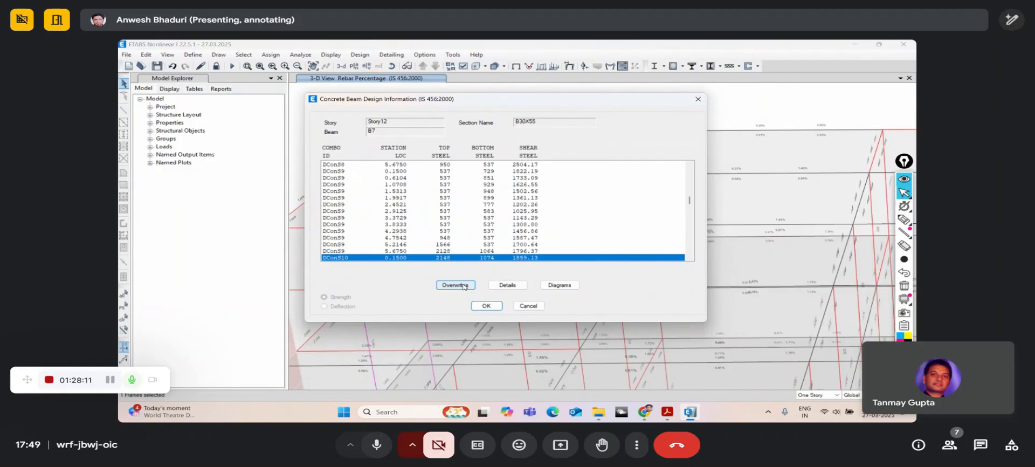
- Open beam B7's design details in a maximized window at 100% zoom
click(519, 288)
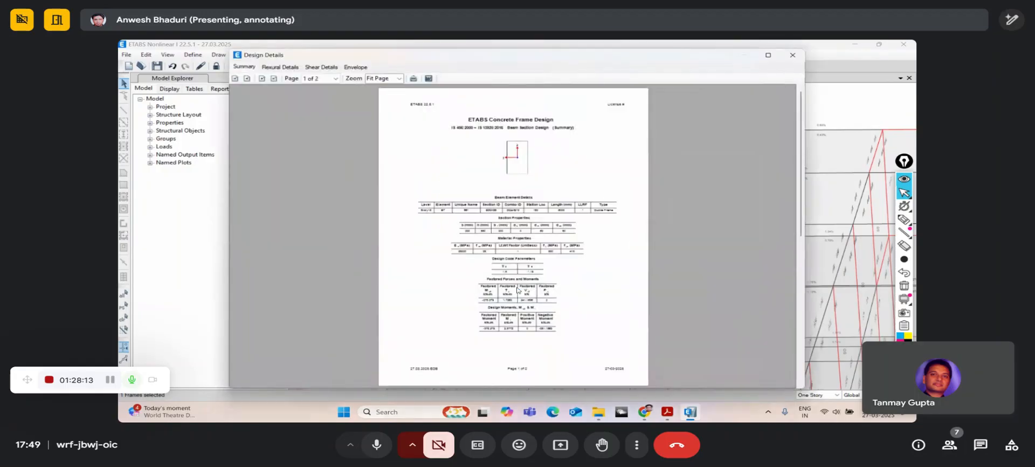
double_click(530, 60)
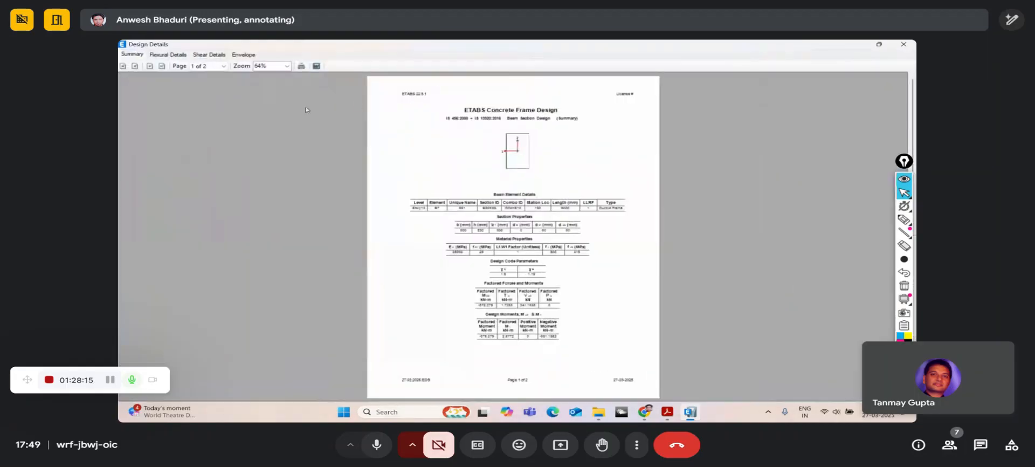
click(275, 68)
text(100)
key(Return)
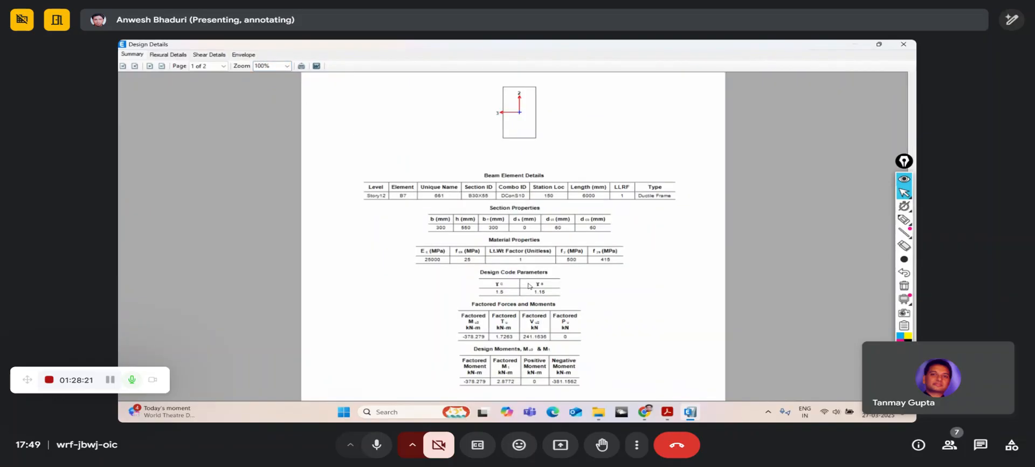
- Read beam B7's factored forces, design moments and flexural, shear and torsion reinforcement, and close its design dialogs
scroll(563, 307, down, 1)
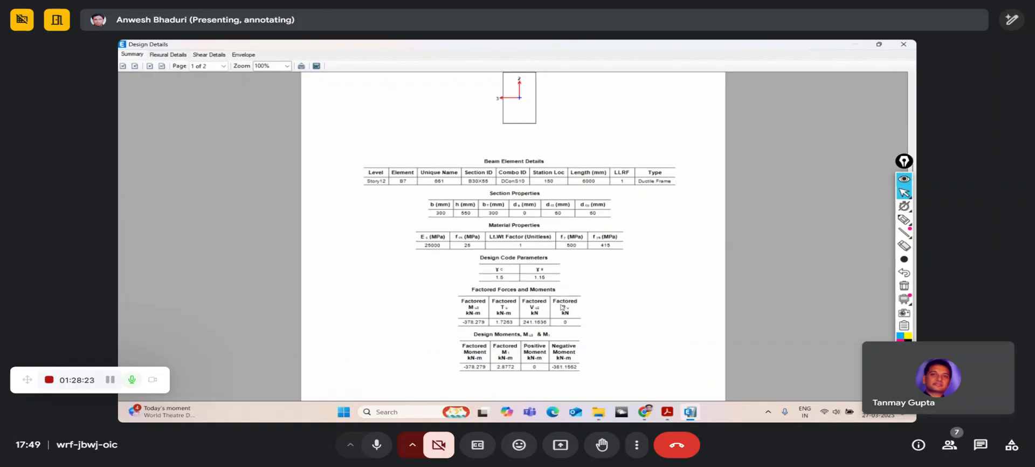
scroll(562, 307, down, 4)
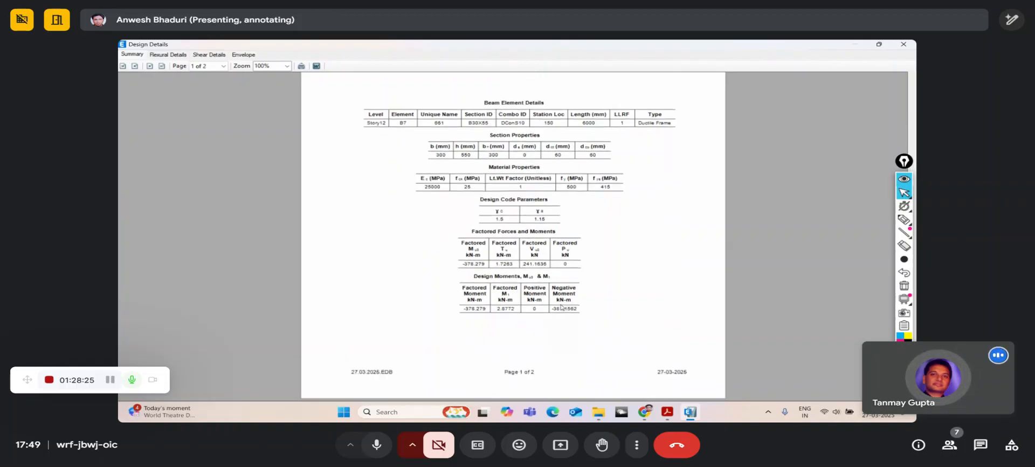
scroll(562, 307, down, 3)
scroll(561, 308, up, 10)
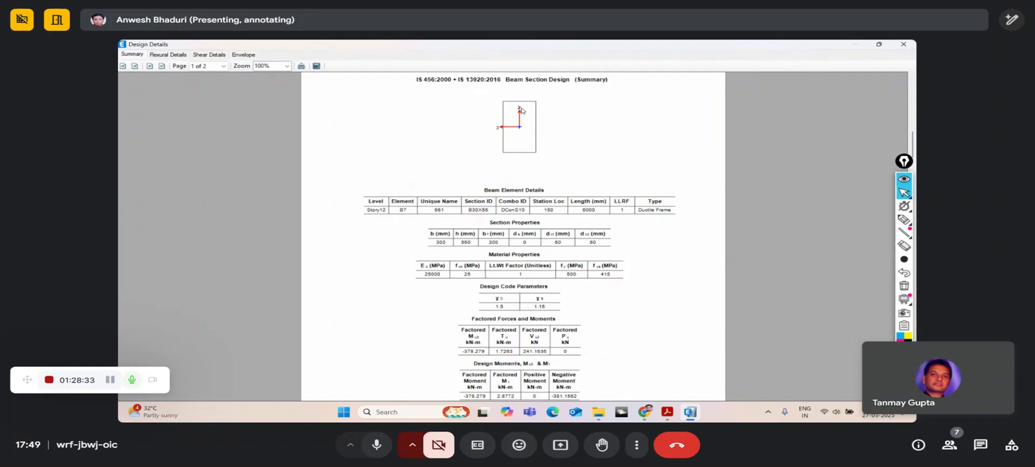
scroll(474, 278, down, 1)
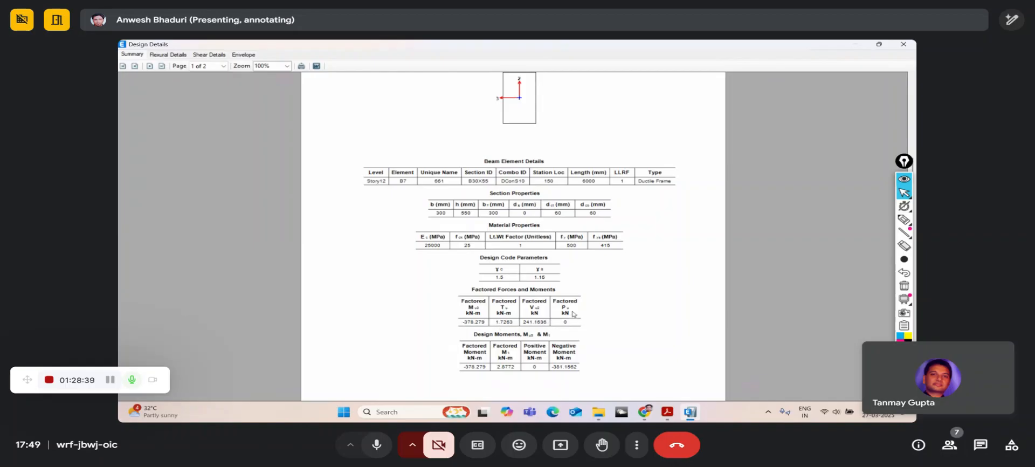
scroll(567, 282, down, 1)
scroll(566, 281, down, 1)
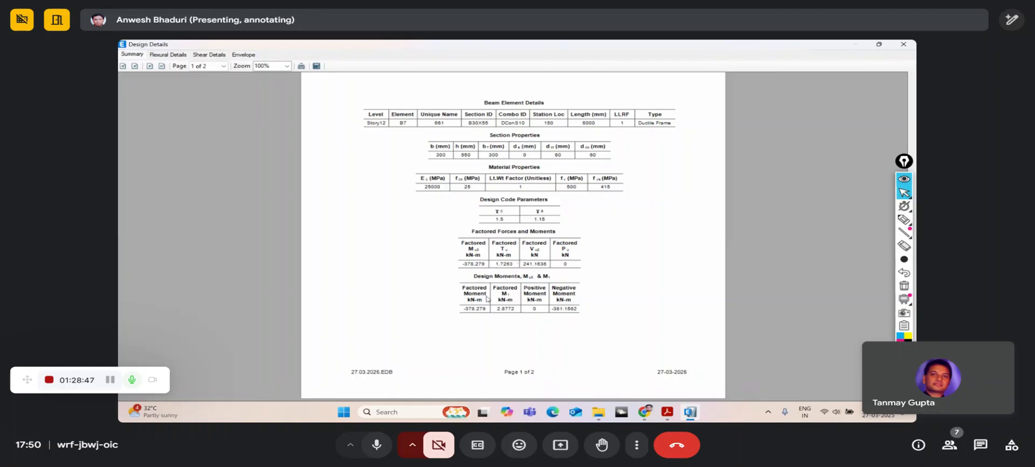
scroll(486, 298, down, 1)
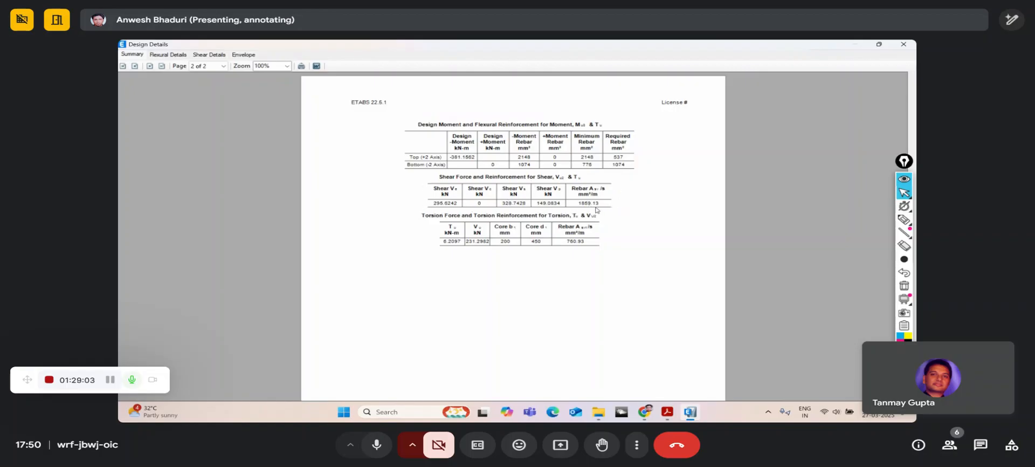
scroll(597, 210, up, 5)
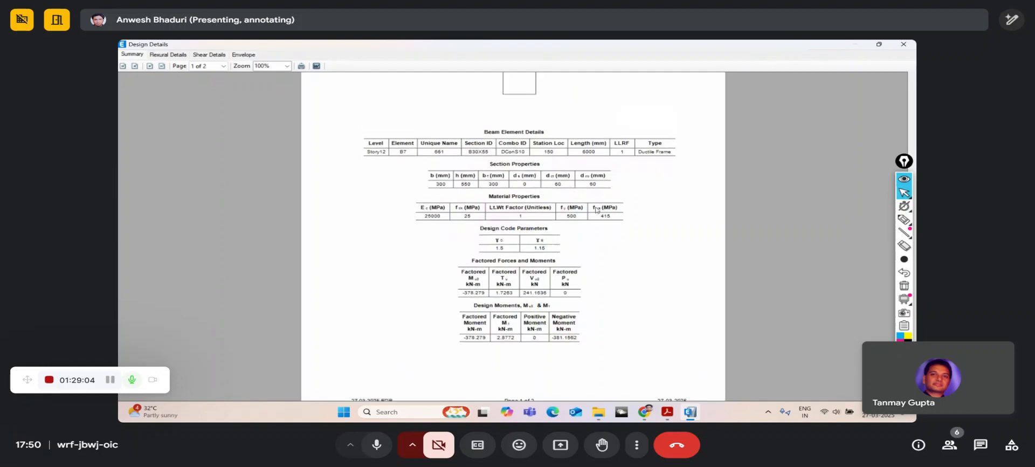
click(904, 43)
click(698, 99)
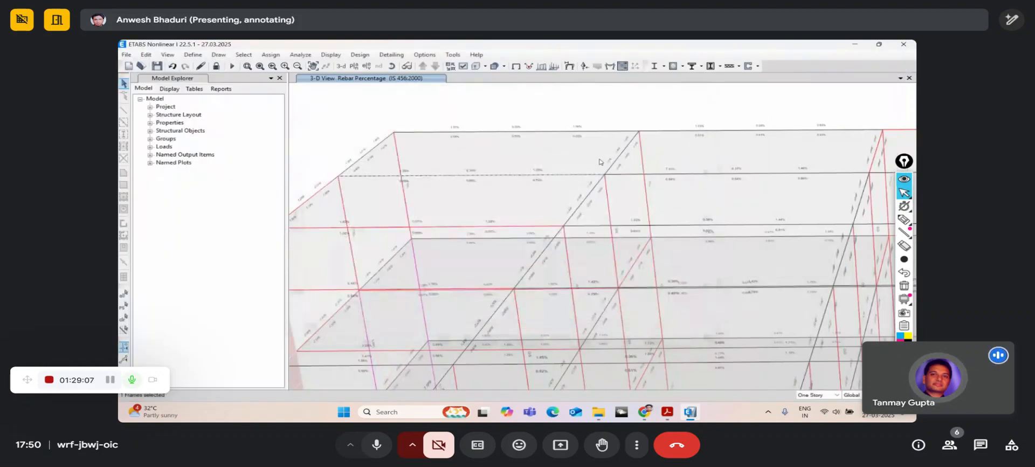
- Check the steel results in the design information of the overstressed beam B13 on Story12 and close it
click(480, 175)
middle_drag(471, 190, 557, 138)
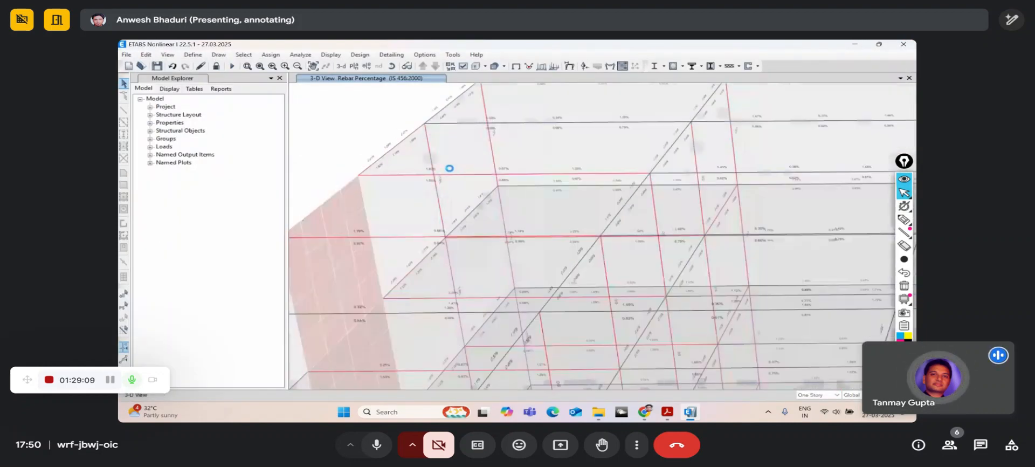
click(426, 177)
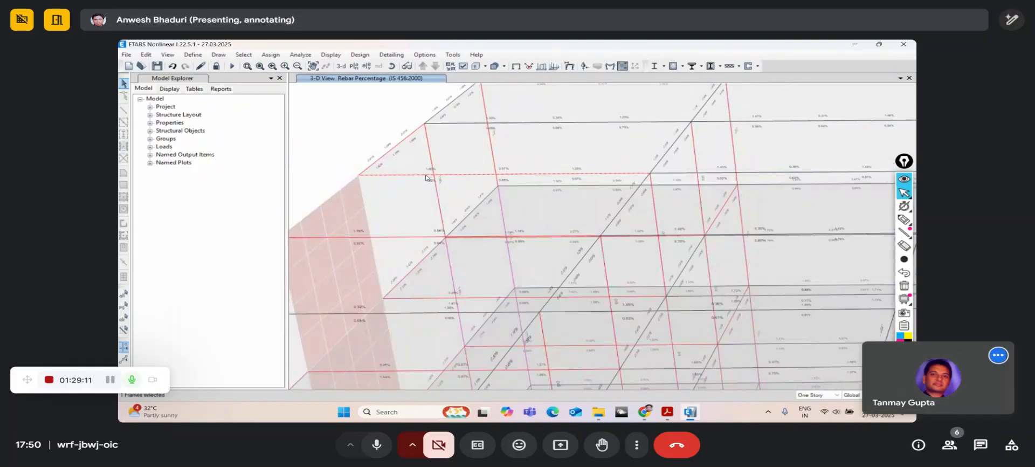
right_click(426, 176)
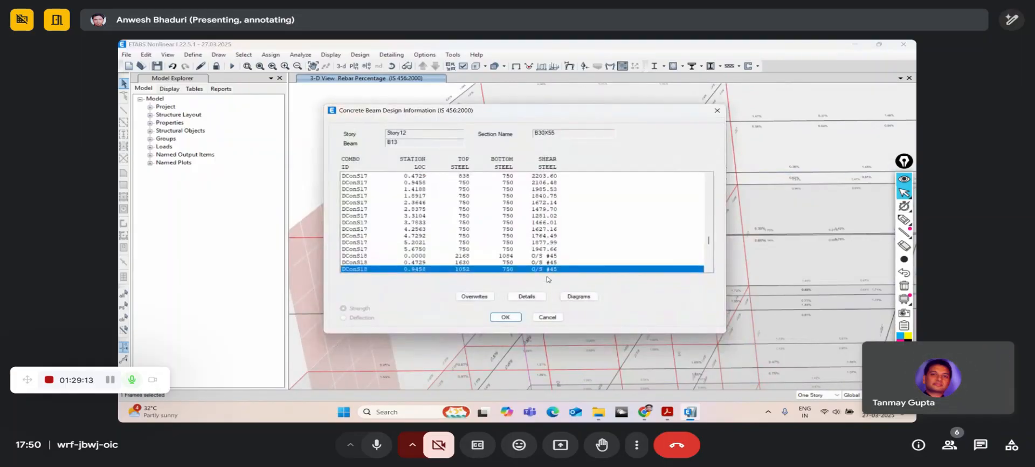
click(717, 110)
- Switch to the Story12 plan view of rebar percentages and focus on the outer beam between grids A and B
middle_drag(573, 157, 536, 226)
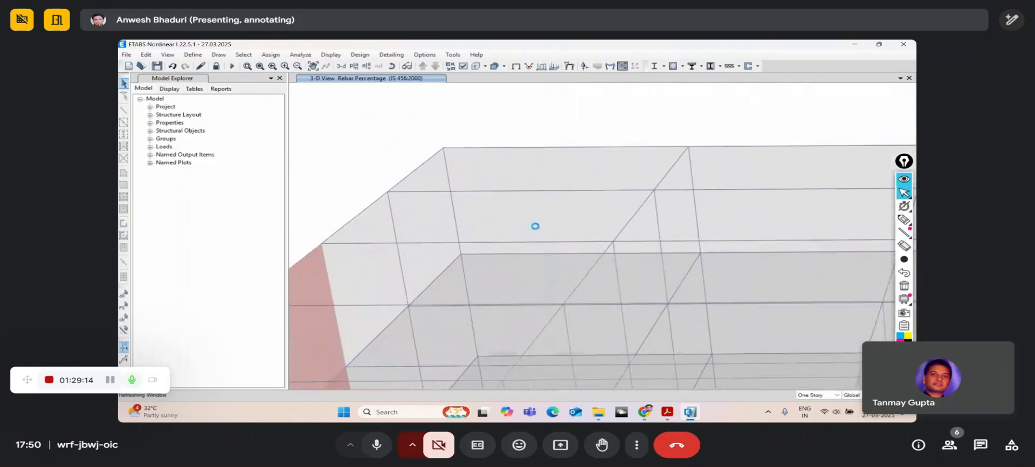
click(506, 243)
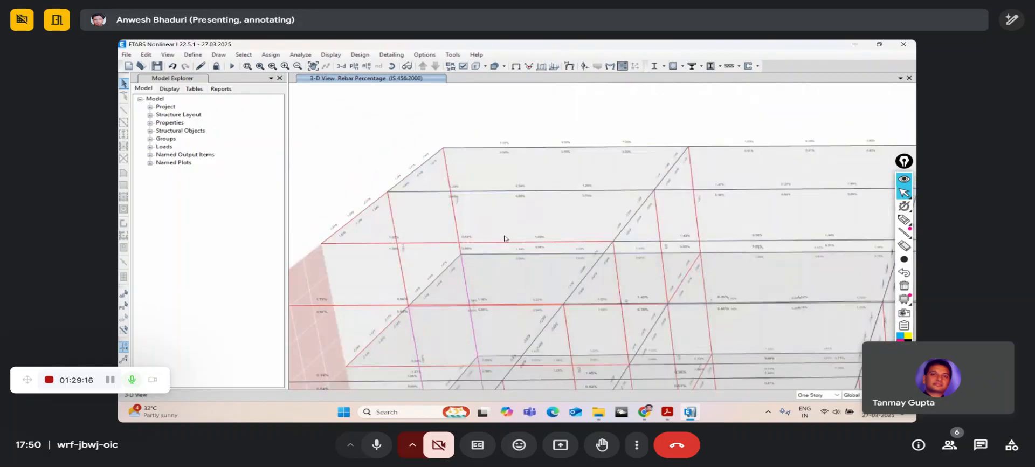
click(354, 66)
click(483, 331)
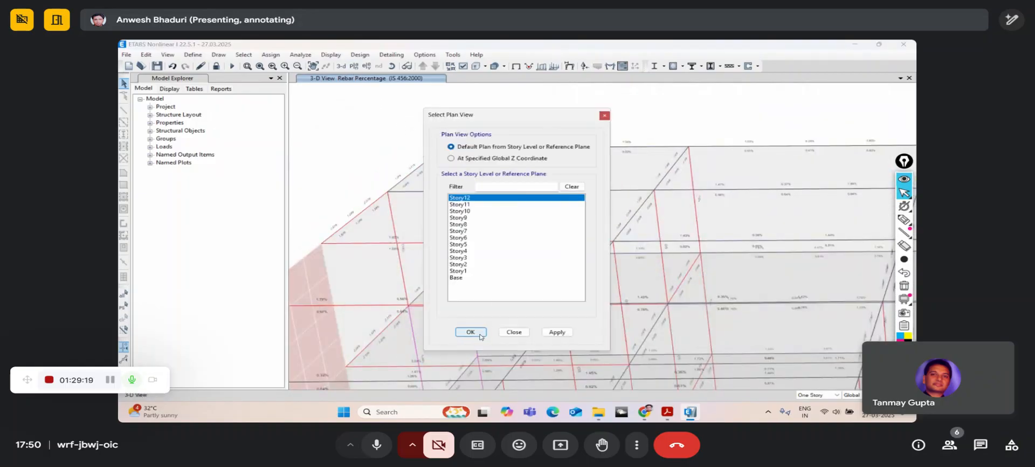
scroll(474, 167, up, 5)
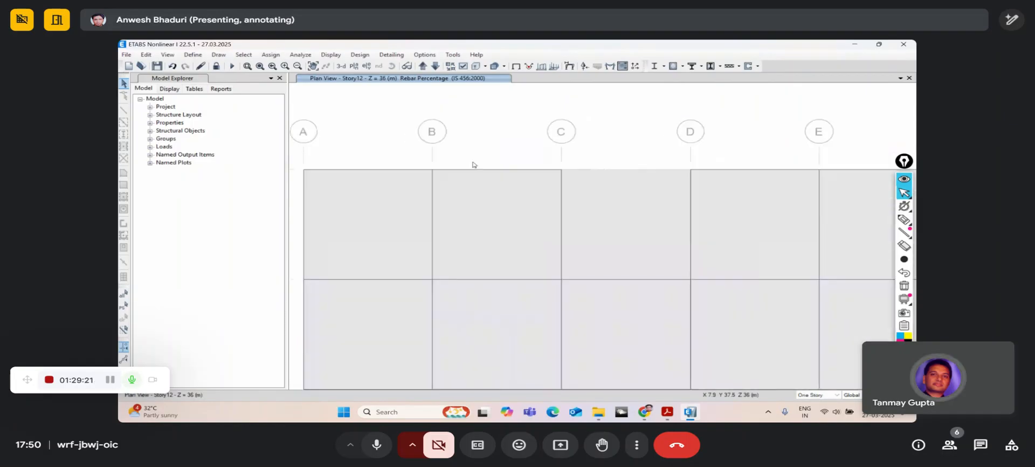
middle_drag(422, 177, 481, 177)
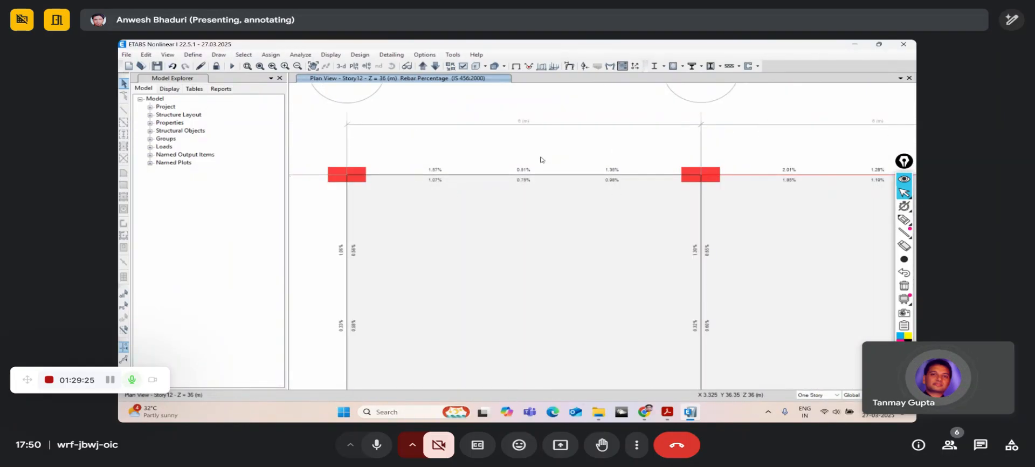
- Display the total longitudinal reinforcing on the Story12 plan and check the outer beam between grids A and B
click(683, 67)
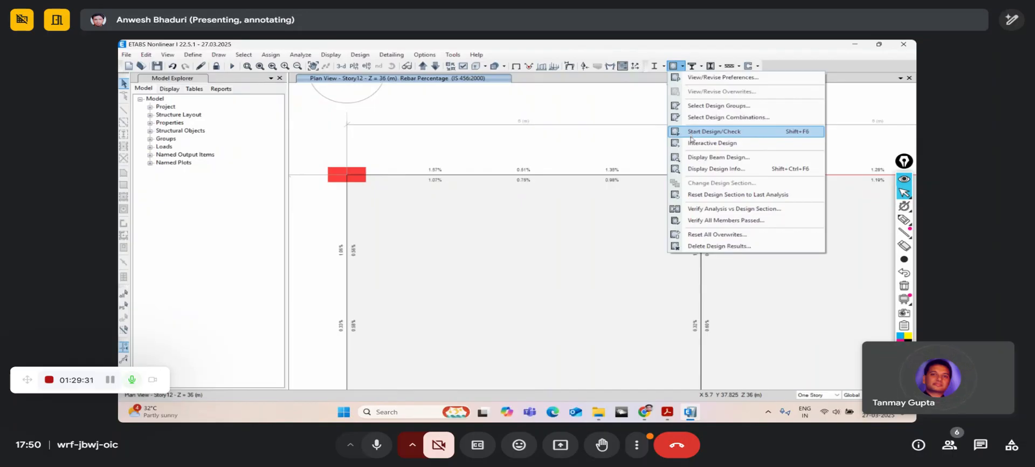
click(701, 157)
click(561, 192)
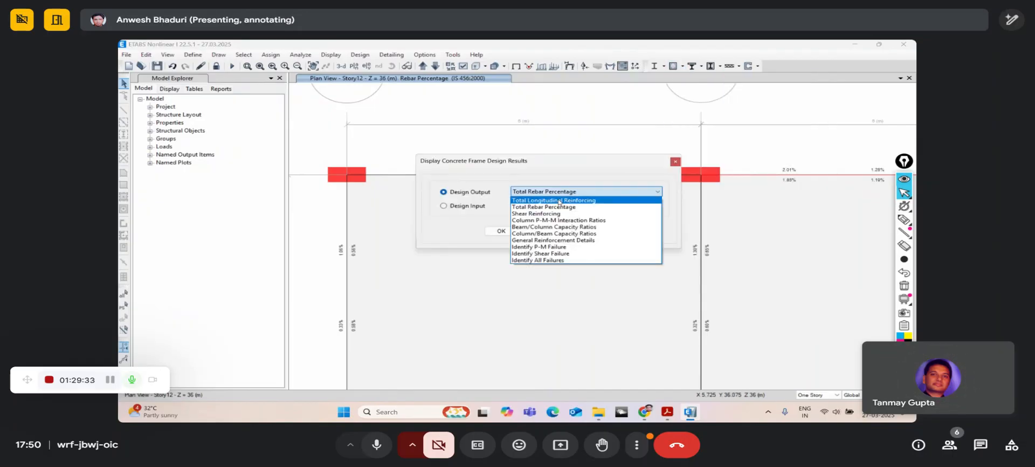
click(560, 201)
click(505, 231)
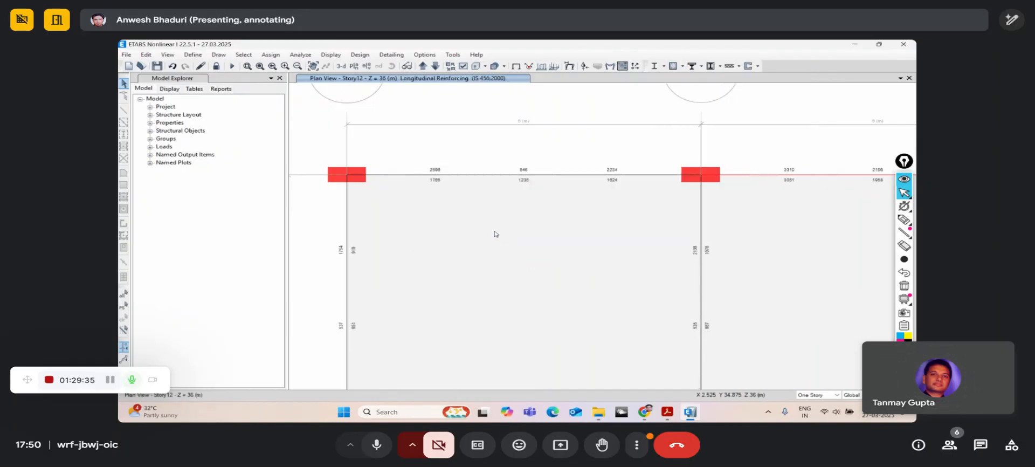
middle_drag(444, 202, 432, 207)
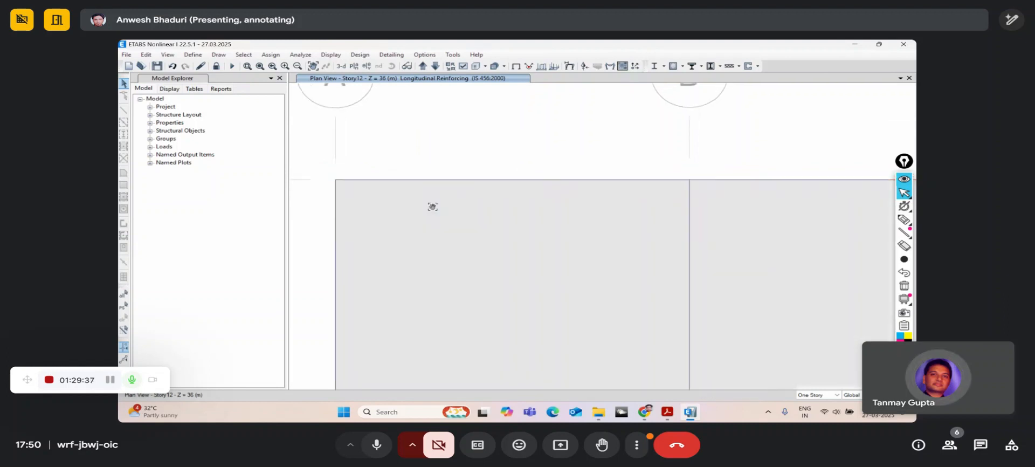
mouse_move(427, 180)
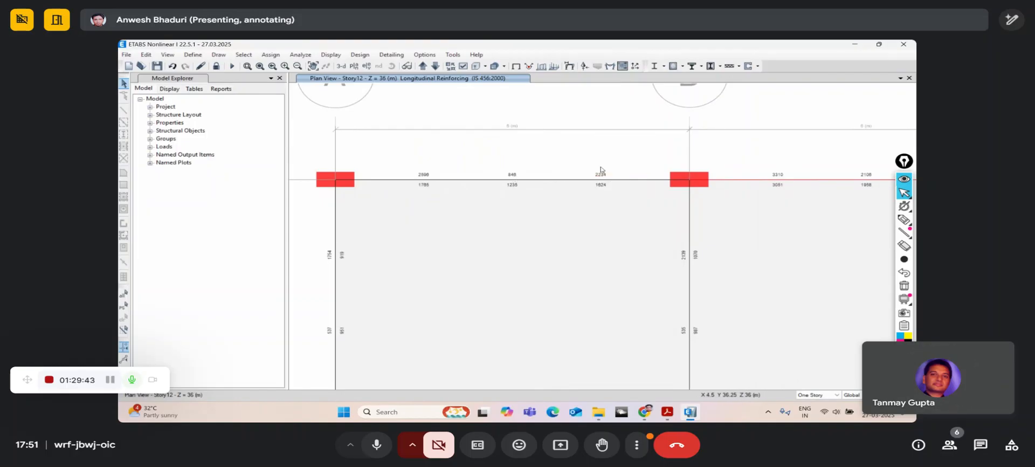
mouse_move(673, 182)
mouse_move(543, 182)
- Switch the Story12 plan's concrete frame design output to Shear Reinforcing
click(684, 67)
click(710, 169)
click(606, 140)
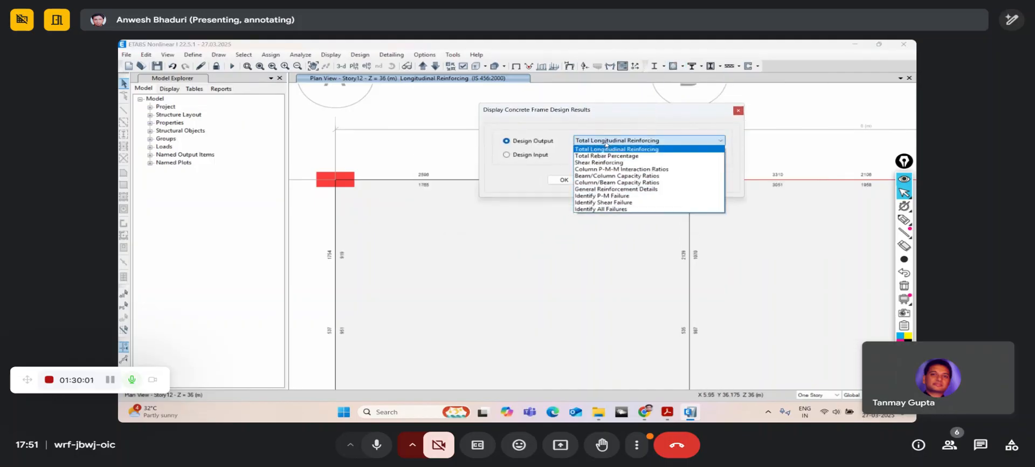
click(606, 162)
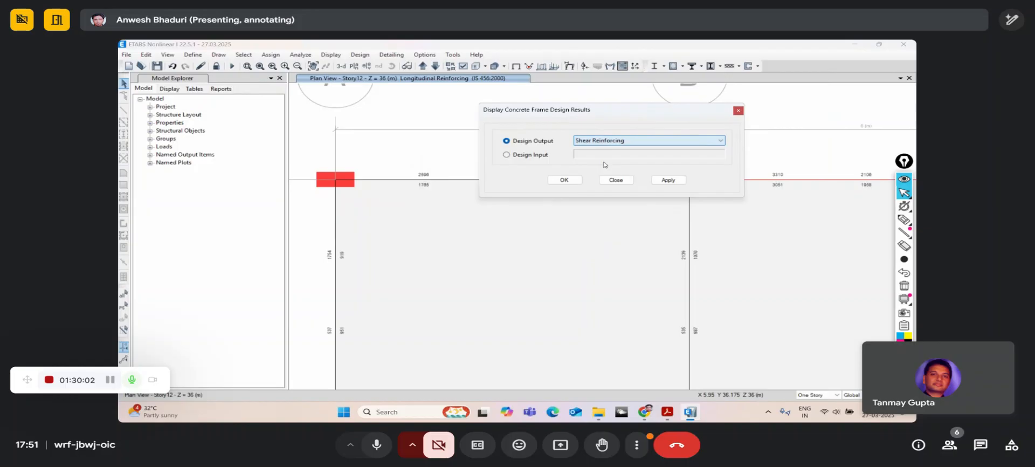
click(565, 180)
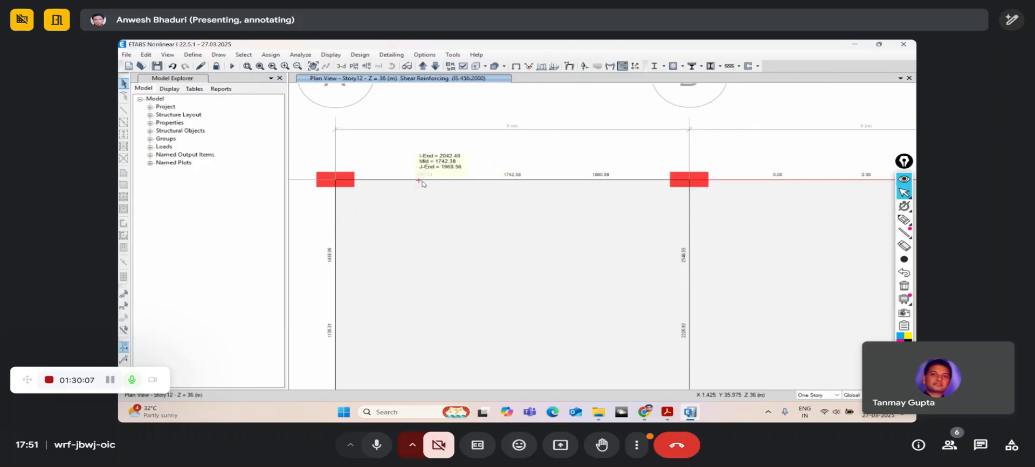
- Open the design details of beam B79 between grids A and B, maximized at 100% zoom
right_click(440, 180)
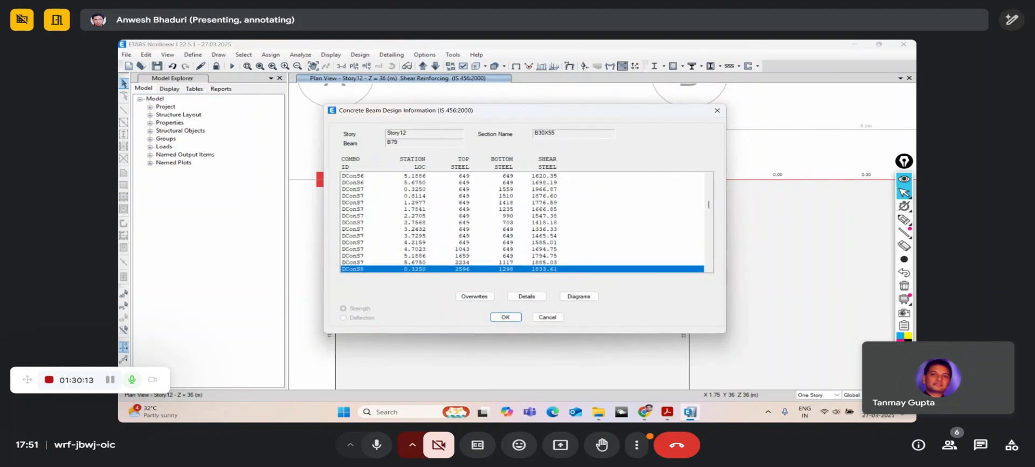
drag(485, 110, 479, 88)
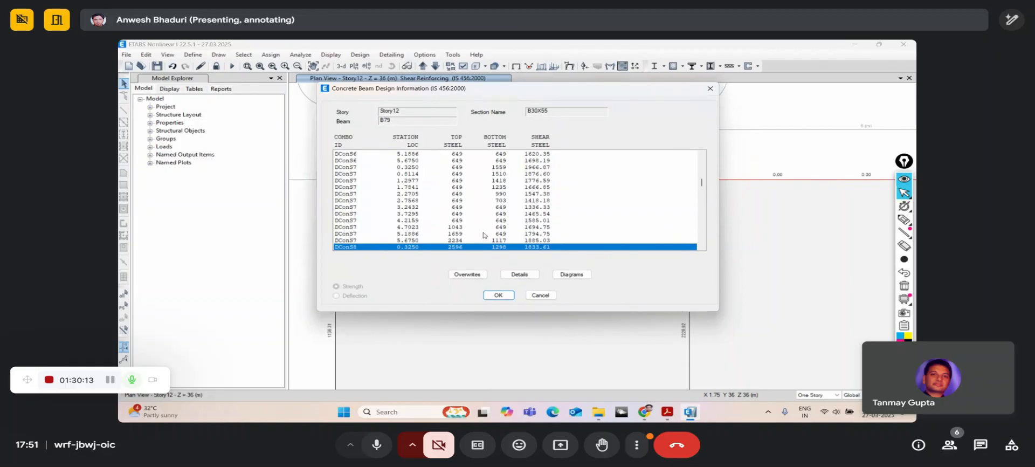
click(519, 274)
double_click(388, 56)
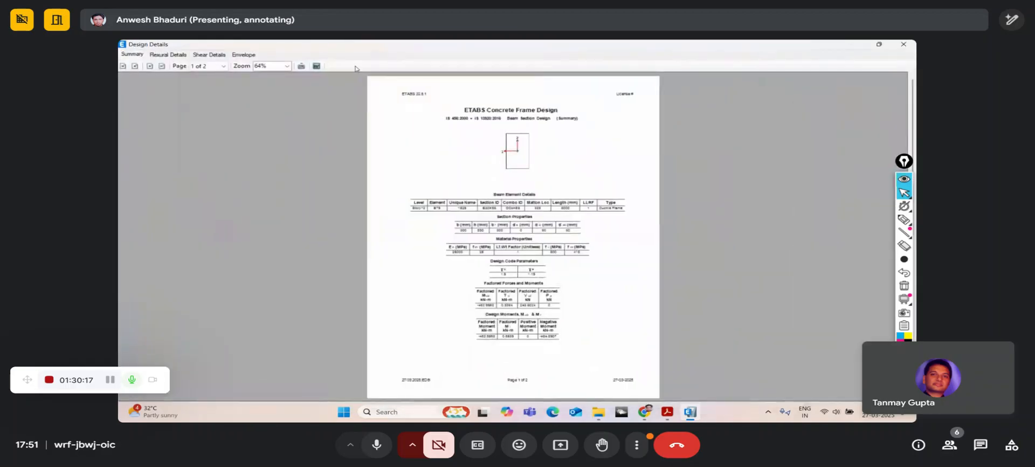
text(100)
key(Return)
- Read beam B79's factored forces and flexural, shear and torsion reinforcement, close its design dialogs, and recheck its shear reinforcing on the plan
scroll(439, 222, down, 3)
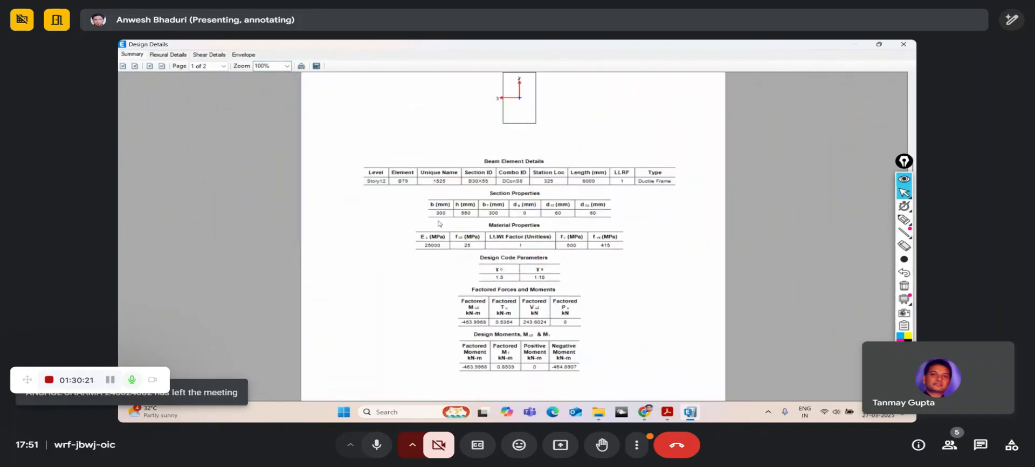
scroll(440, 223, down, 1)
scroll(438, 223, down, 3)
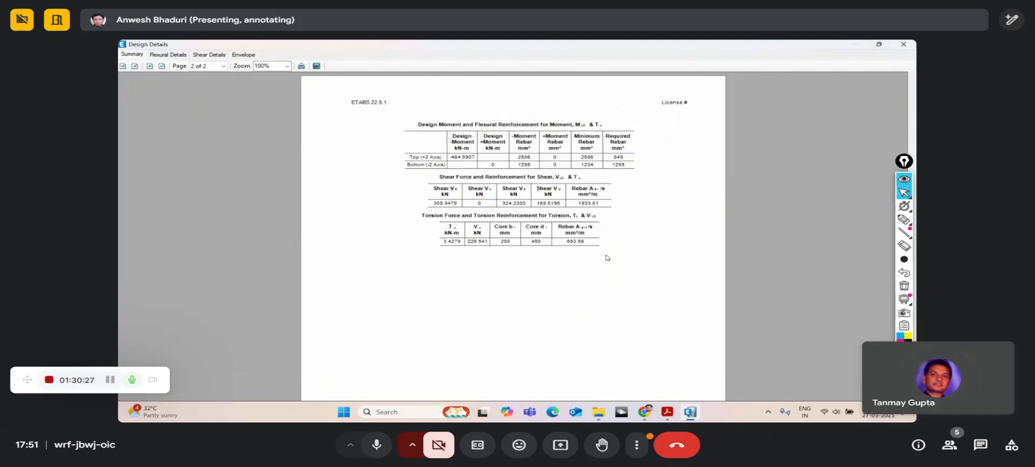
click(903, 43)
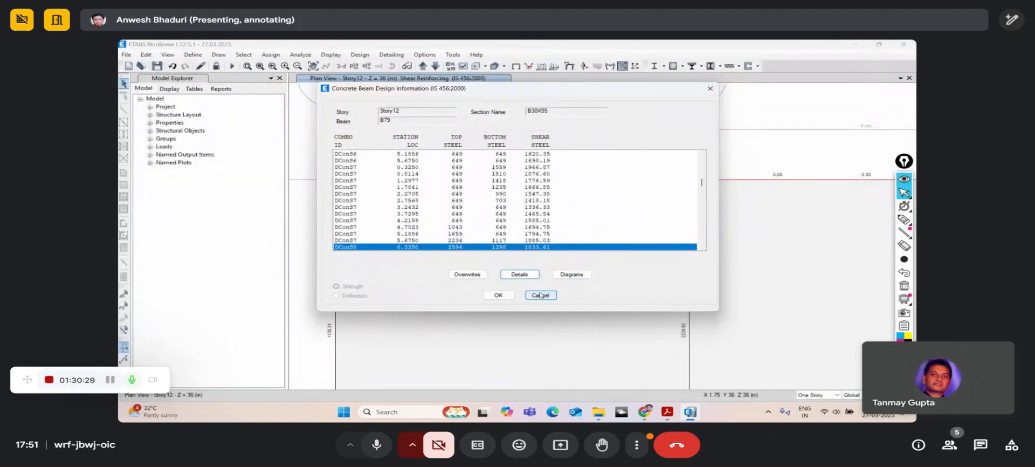
click(540, 296)
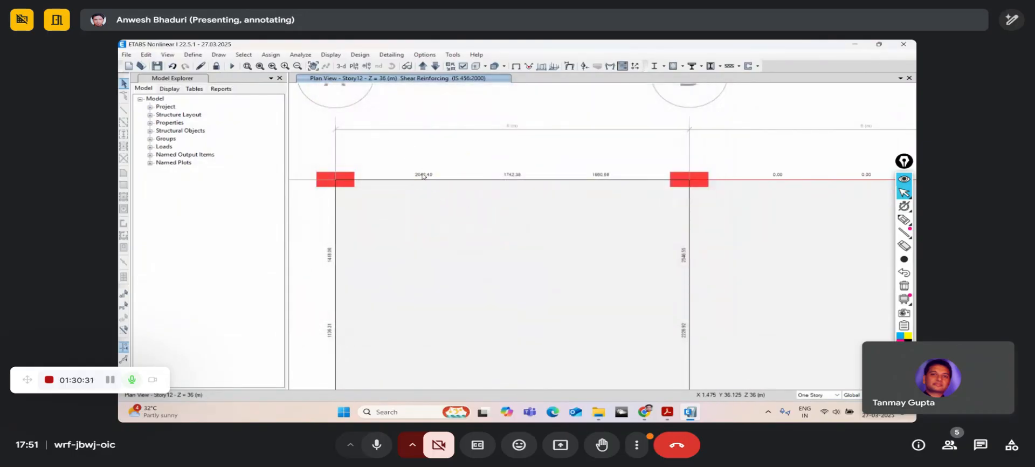
mouse_move(421, 182)
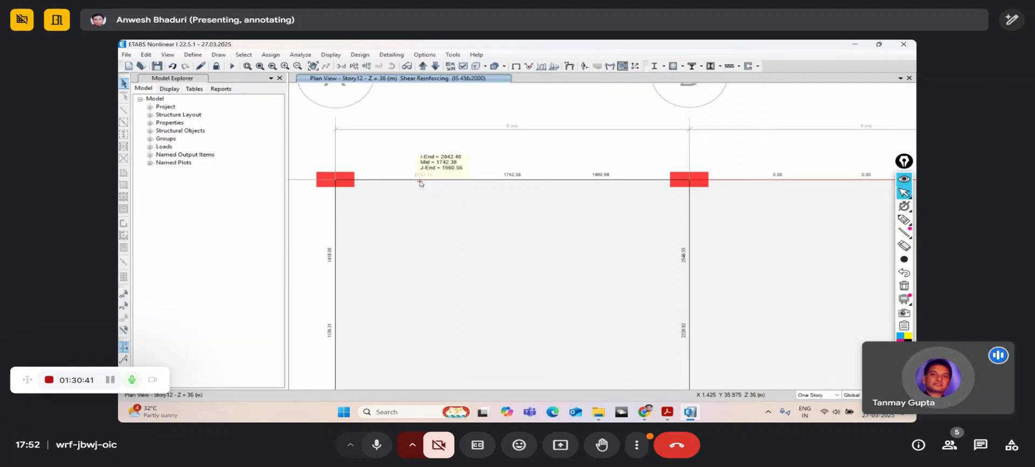
- Open the design information of the overstressed beam B80 between grids B and C and review its steel results by combination
scroll(421, 183, down, 2)
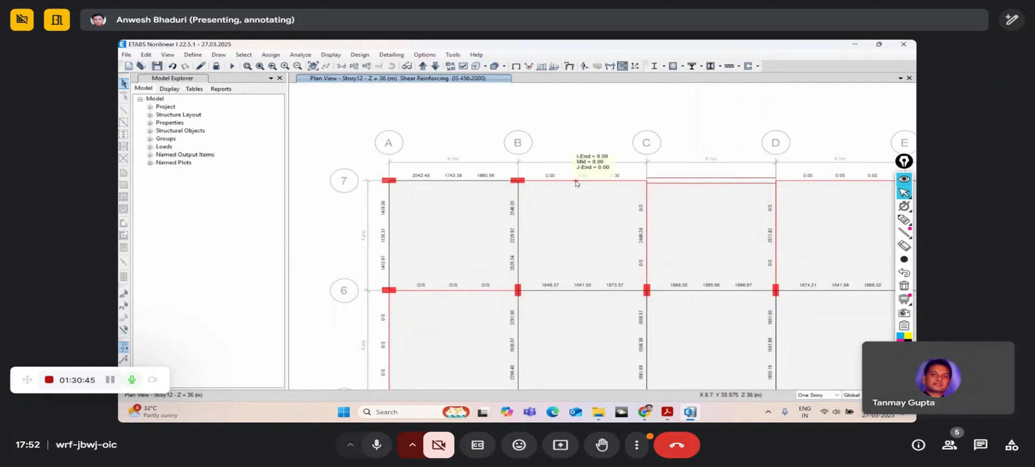
scroll(576, 183, up, 3)
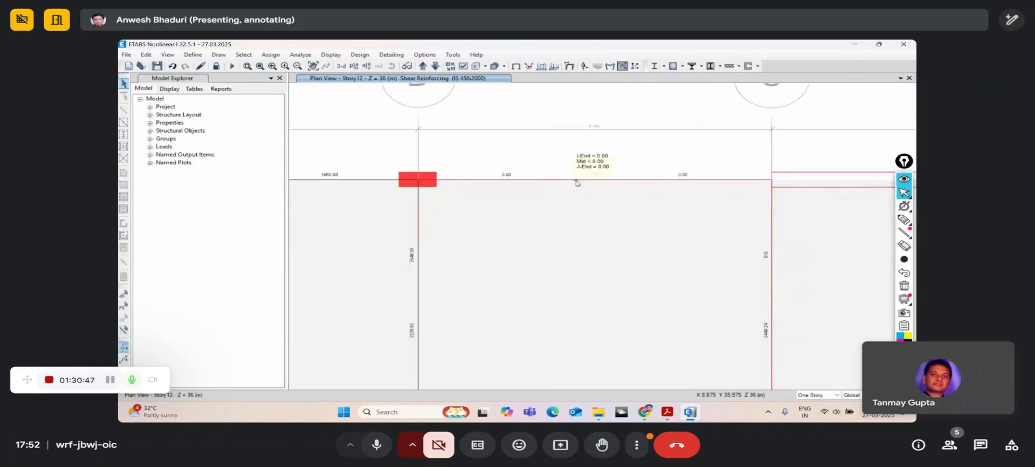
click(576, 181)
right_click(576, 183)
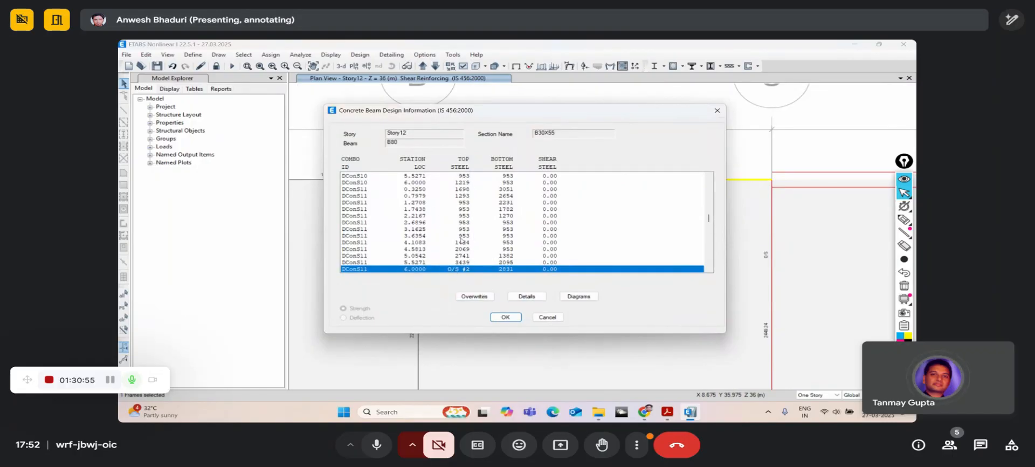
scroll(461, 241, up, 4)
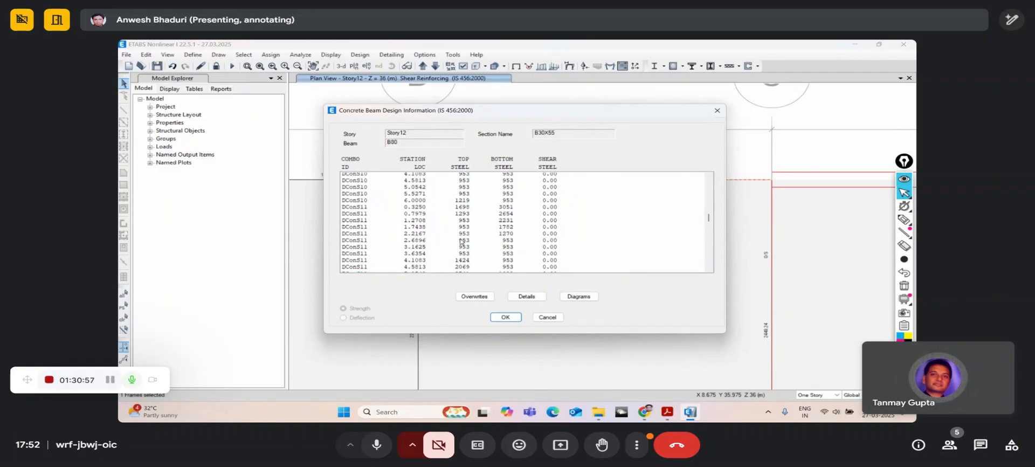
scroll(461, 241, down, 7)
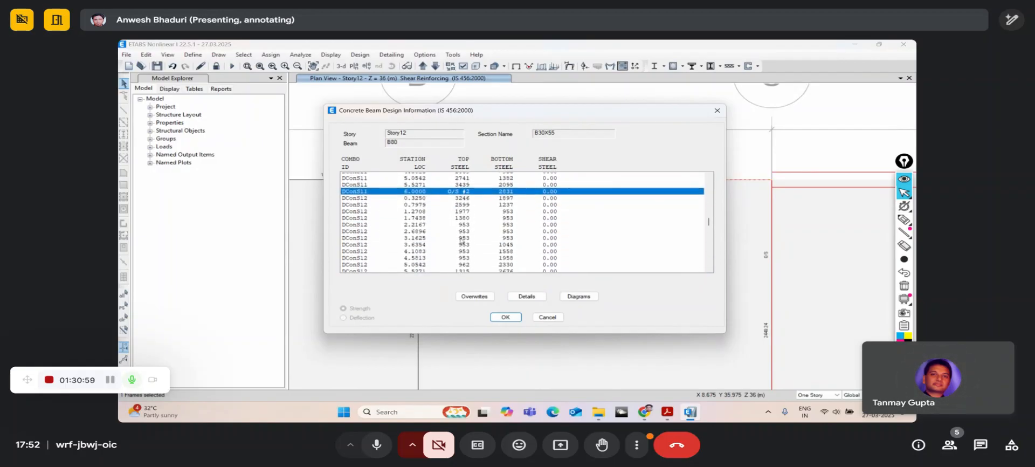
- Open beam B80's design details at 100% zoom and examine the reinforcement tables on page 2
click(525, 296)
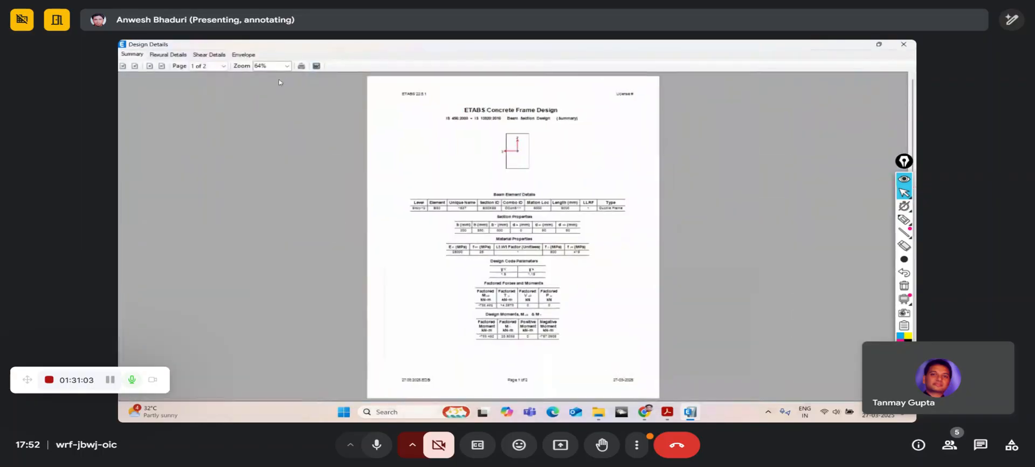
click(285, 67)
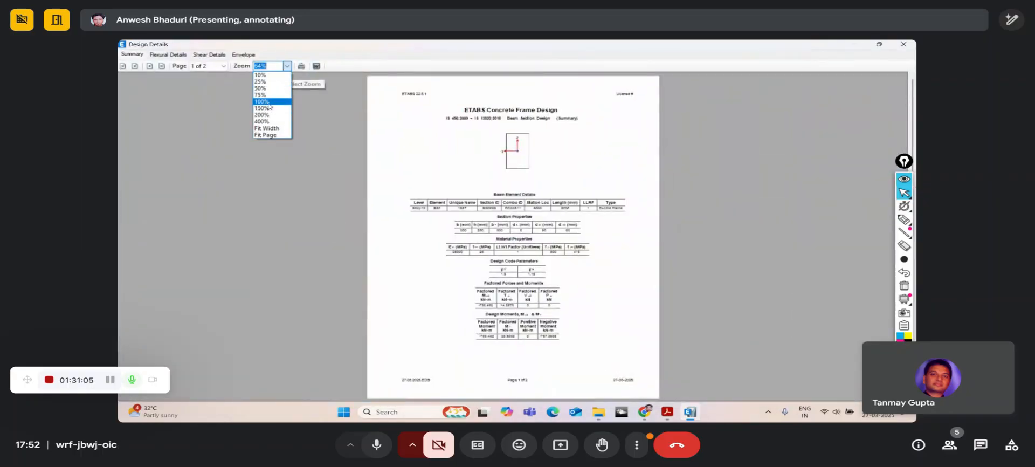
click(270, 104)
scroll(472, 217, down, 5)
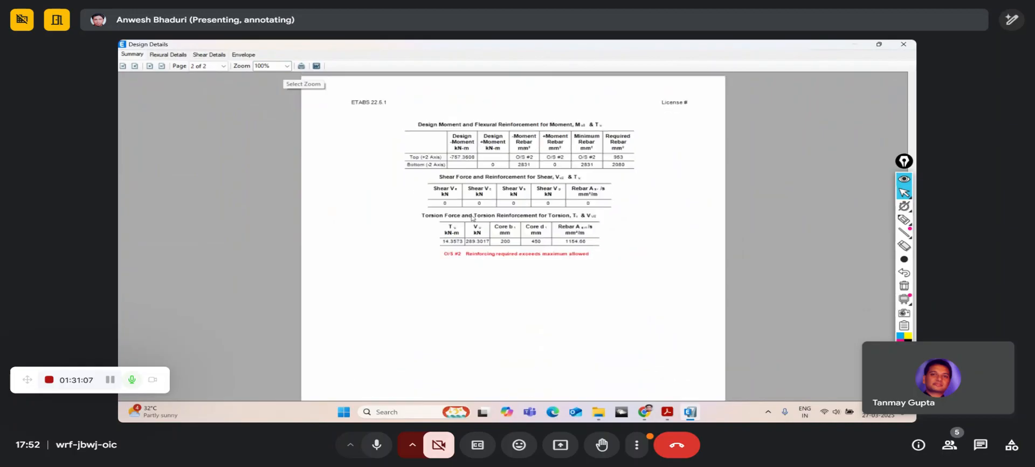
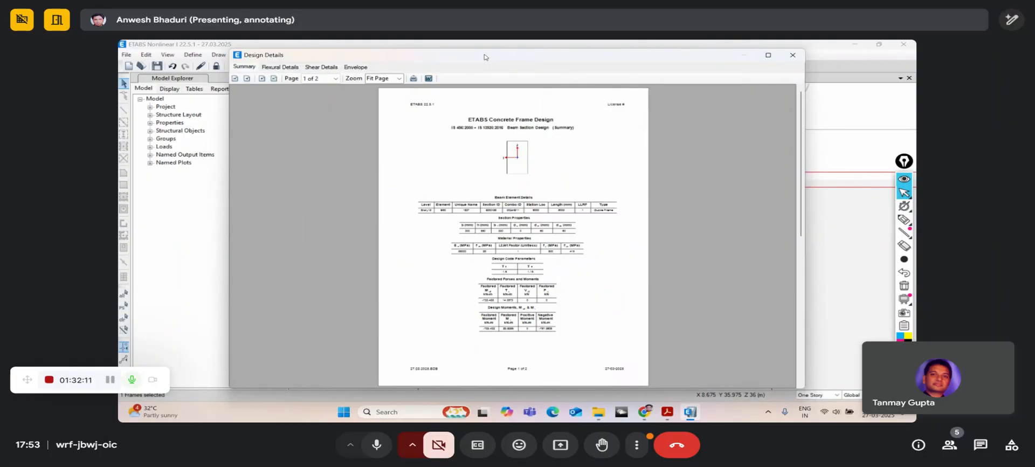
- Maximize the design details window of beam B80 and set its zoom to 100%
double_click(485, 55)
click(287, 66)
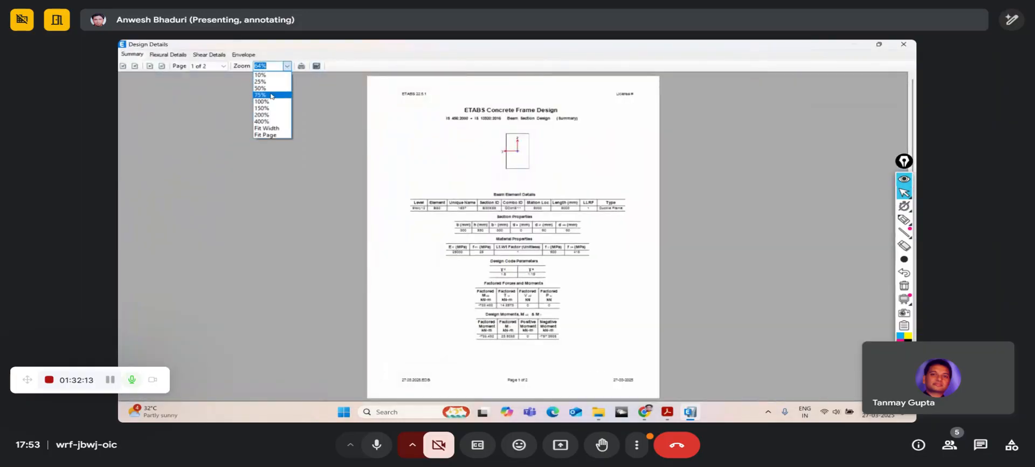
click(270, 95)
click(287, 66)
click(269, 102)
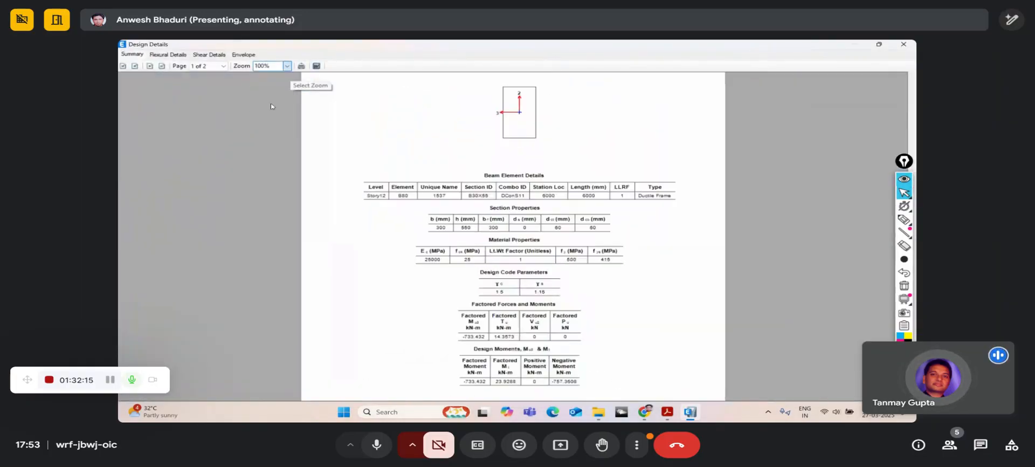
- Compare beam B80's factored forces and design moments with its shear and torsion reinforcement, and close its design dialogs
scroll(511, 257, down, 1)
scroll(511, 257, down, 5)
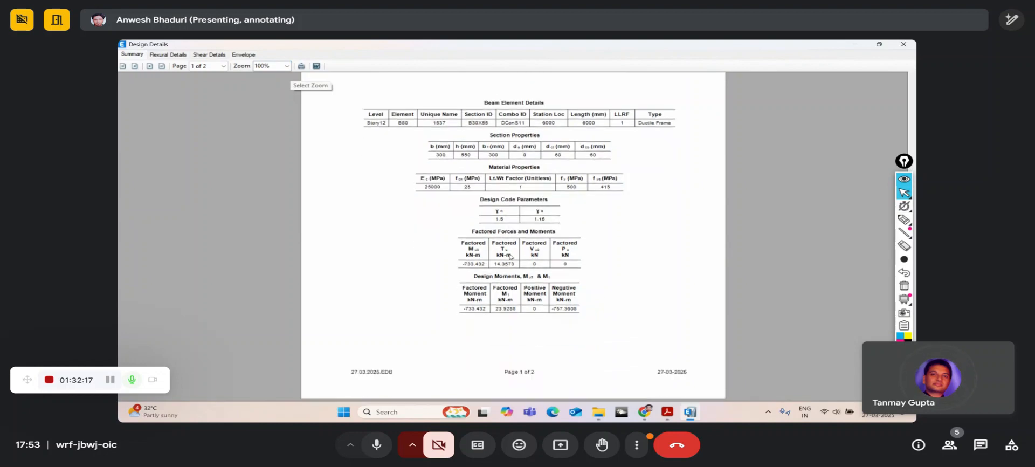
scroll(496, 253, up, 2)
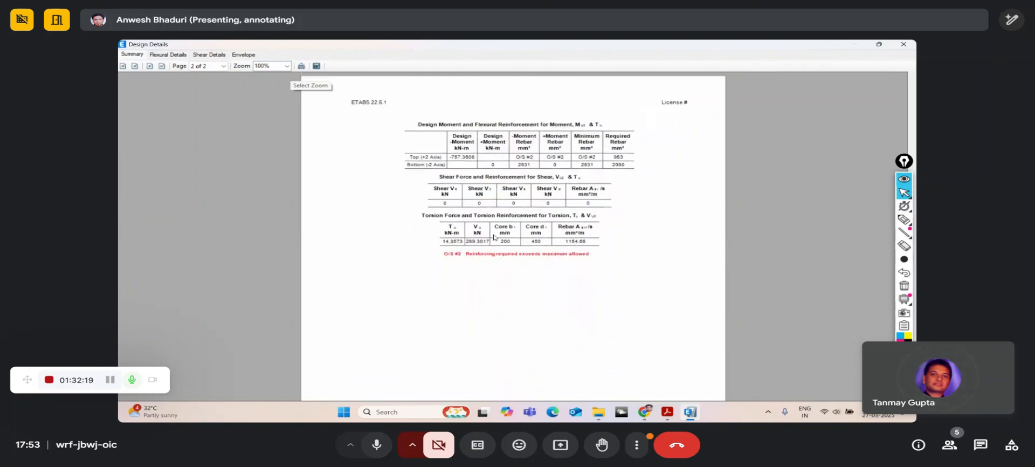
scroll(493, 236, up, 5)
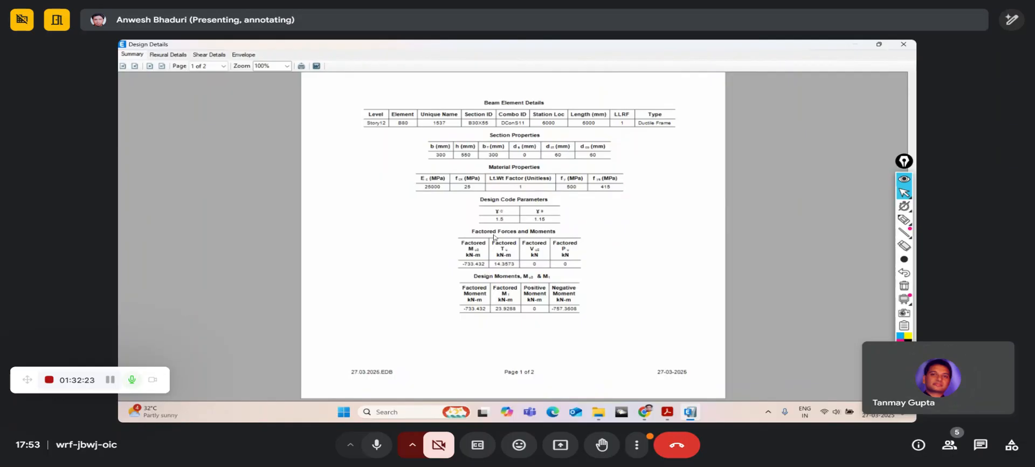
scroll(494, 236, up, 2)
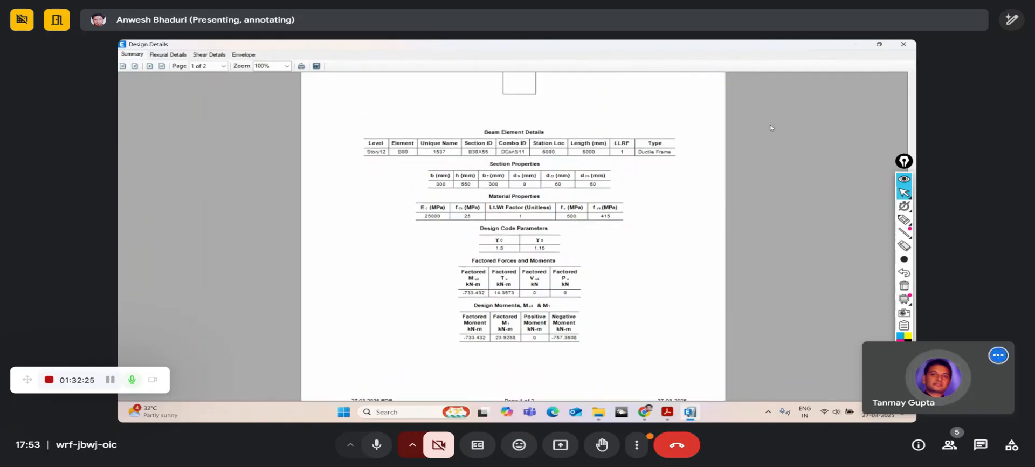
click(903, 44)
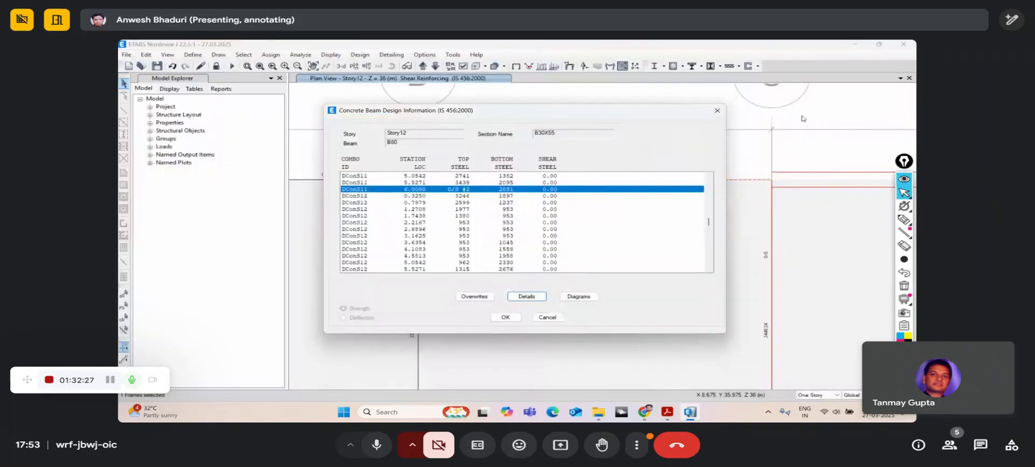
click(717, 110)
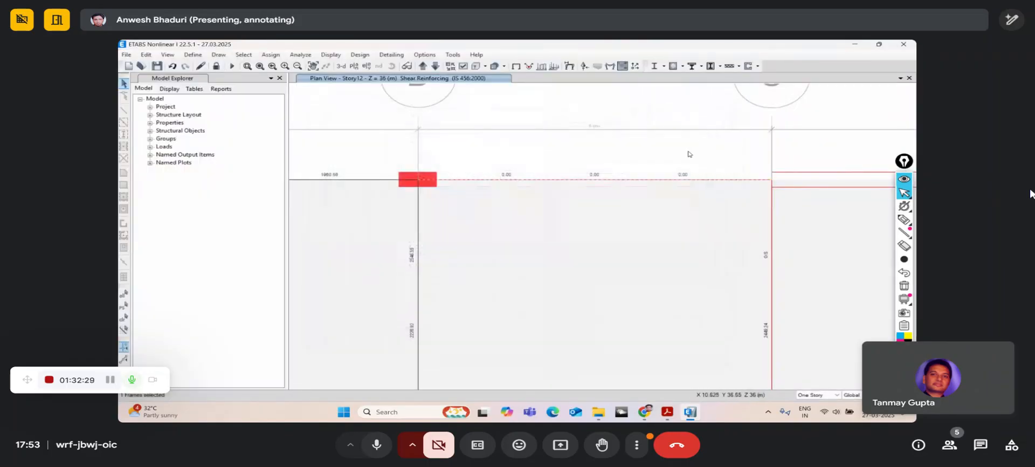
- Examine the shear reinforcing of the Story12 beams across grids A to E on the plan
mouse_move(549, 182)
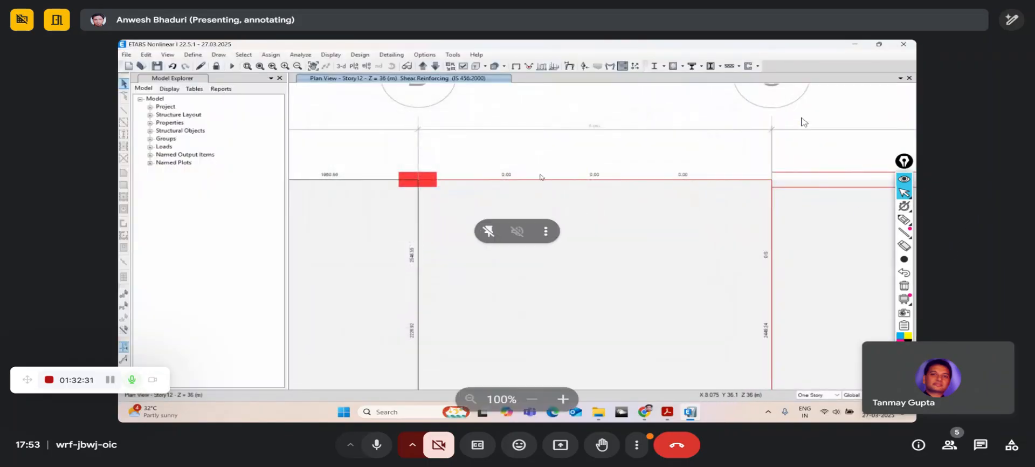
scroll(534, 171, down, 3)
middle_drag(642, 203, 607, 183)
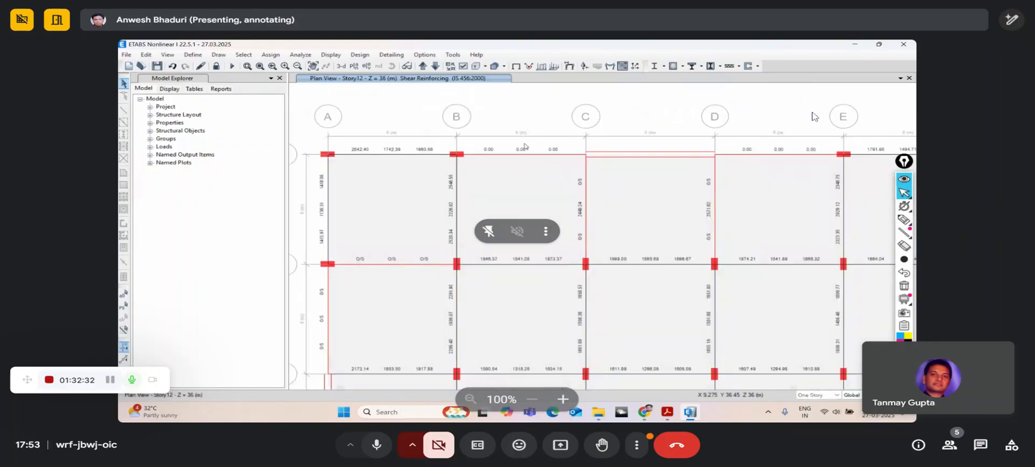
- Open the concrete frame design overwrites of the Story12 beam on grid 7 between grids A and B
scroll(516, 120, down, 3)
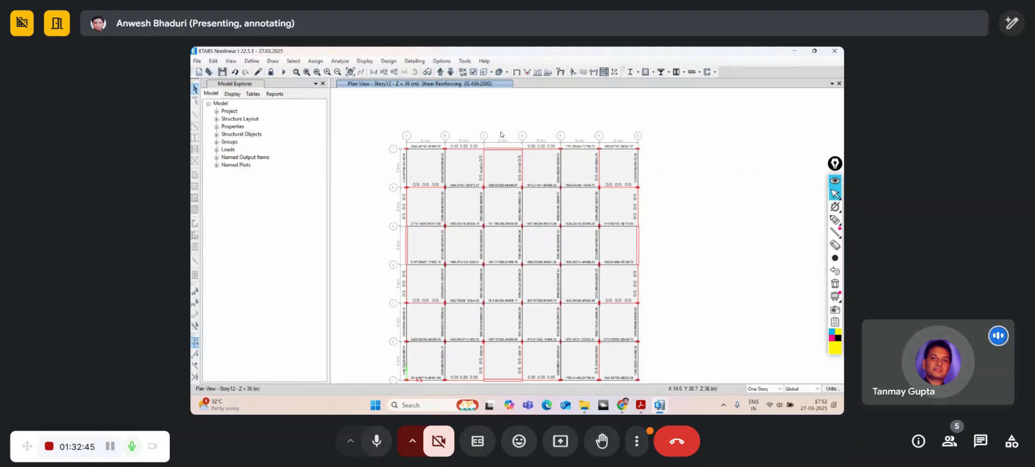
mouse_move(561, 246)
mouse_move(428, 151)
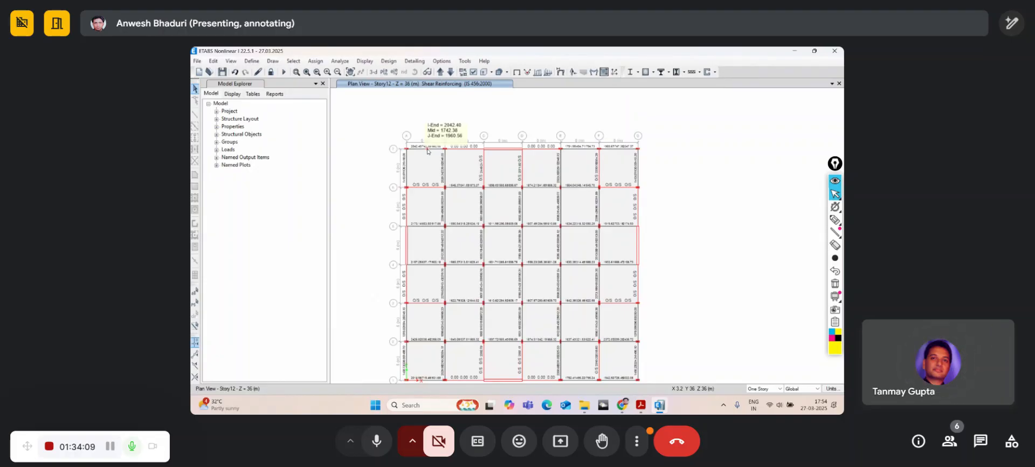
scroll(428, 151, up, 3)
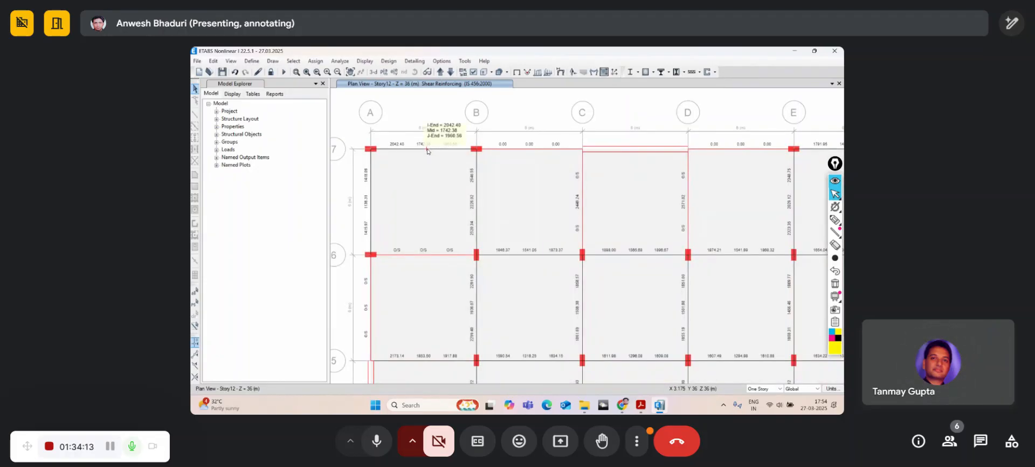
right_click(428, 151)
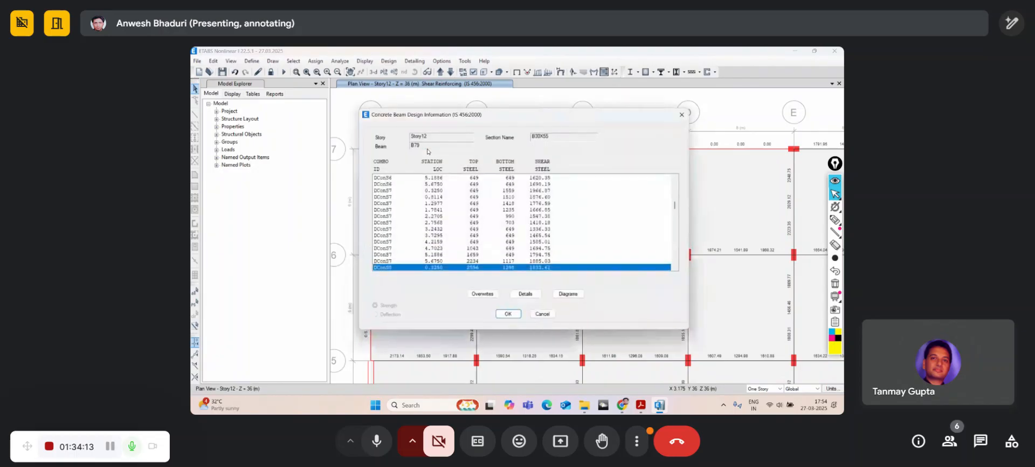
click(484, 293)
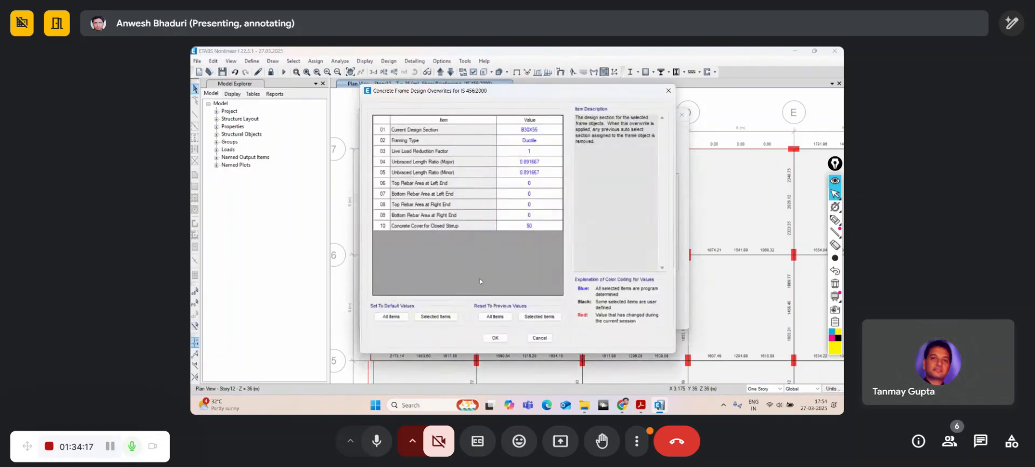
- Review the design sections available for the beam's current design section, then cancel the overwrites and the beam design information
click(530, 132)
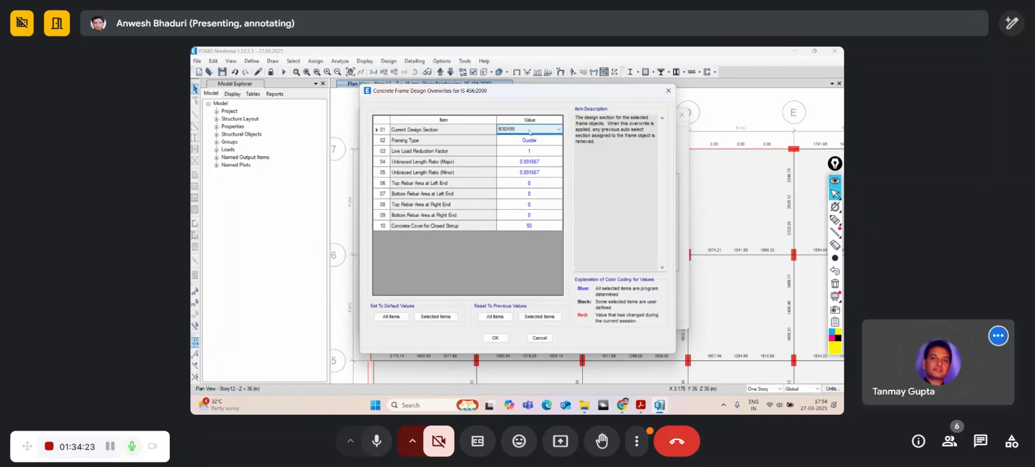
click(530, 132)
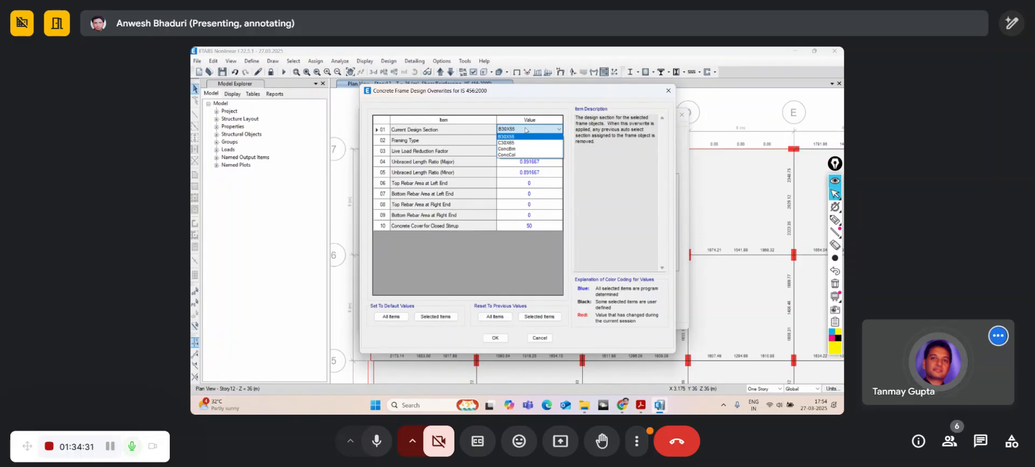
click(530, 101)
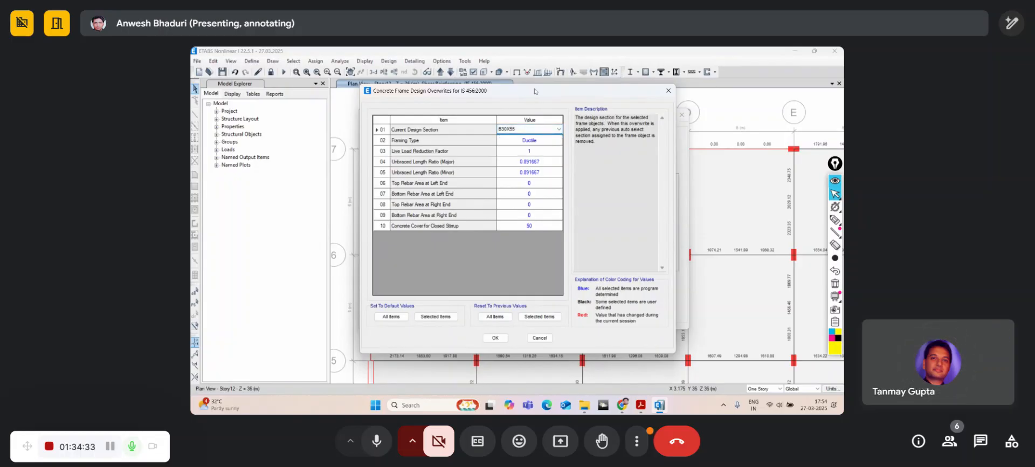
drag(534, 93, 453, 90)
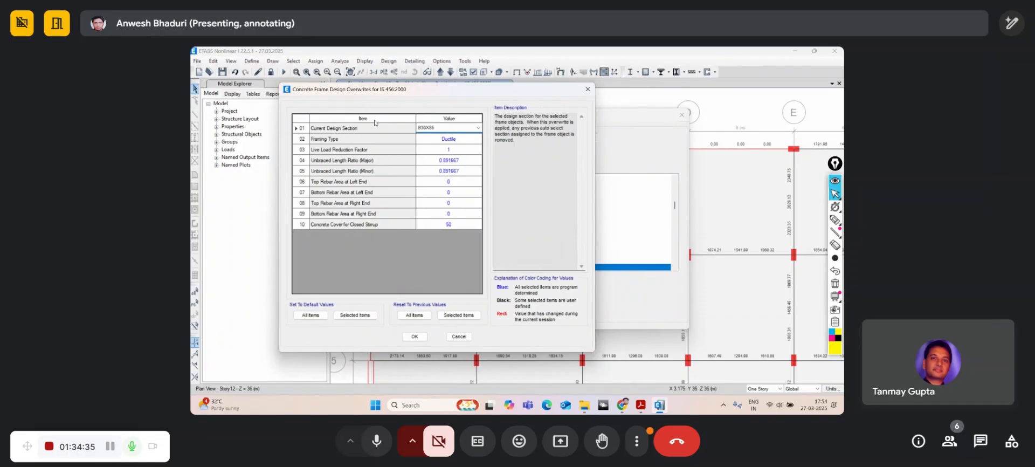
click(420, 127)
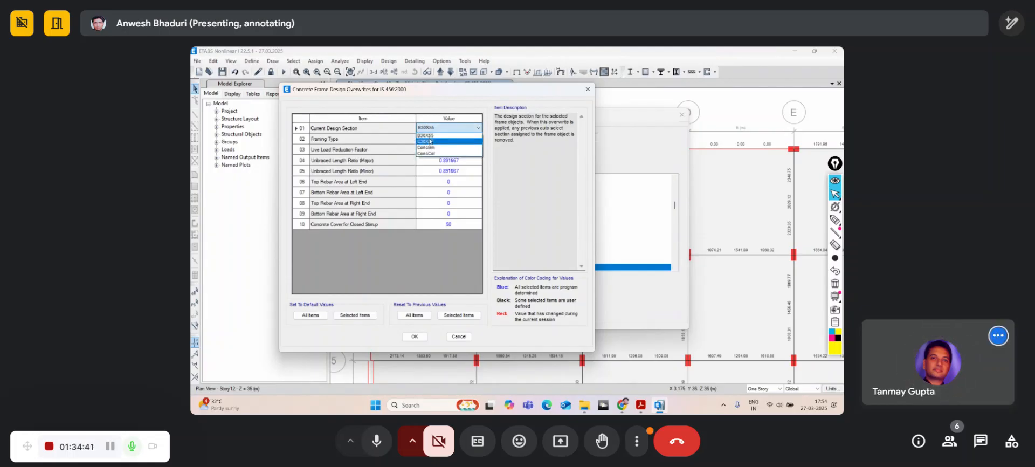
click(439, 134)
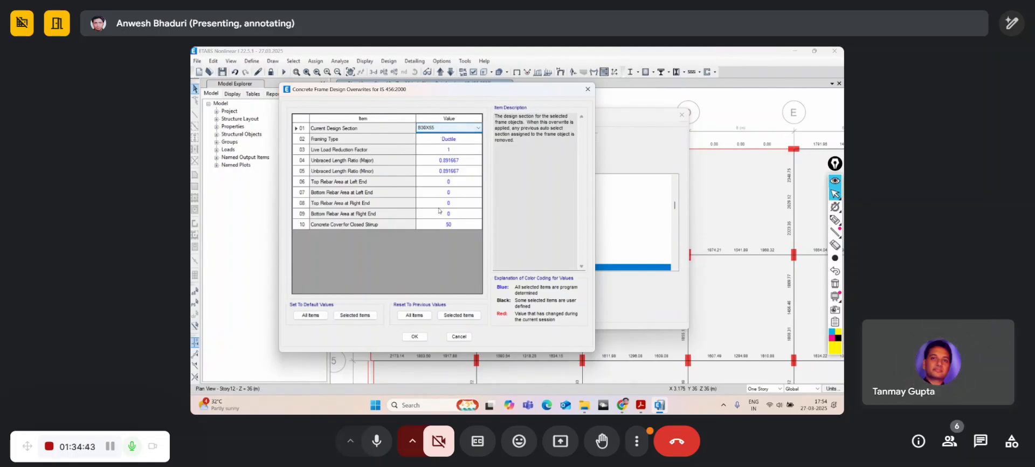
click(465, 338)
click(539, 314)
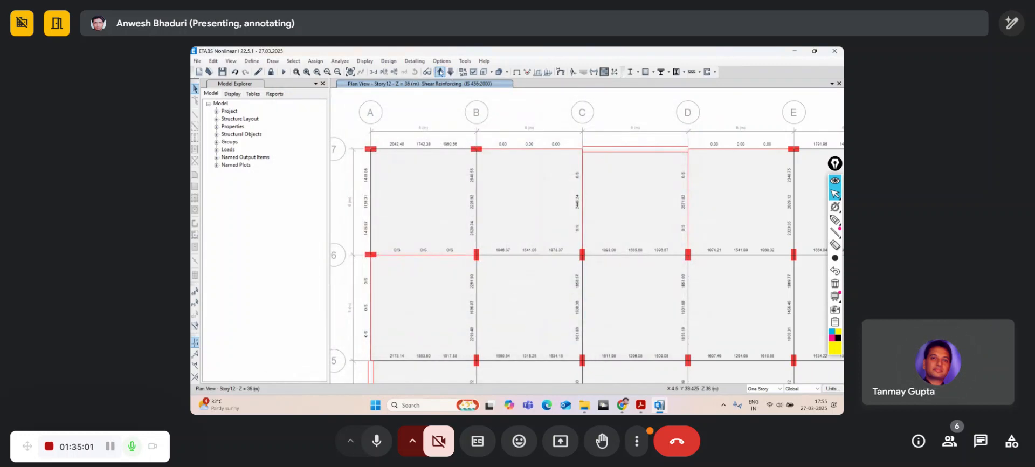
click(415, 61)
mouse_move(421, 71)
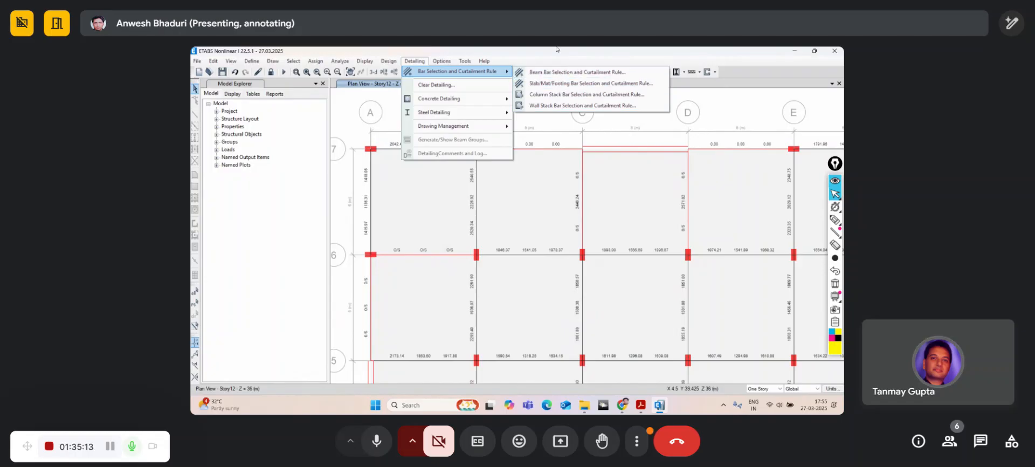
mouse_move(480, 131)
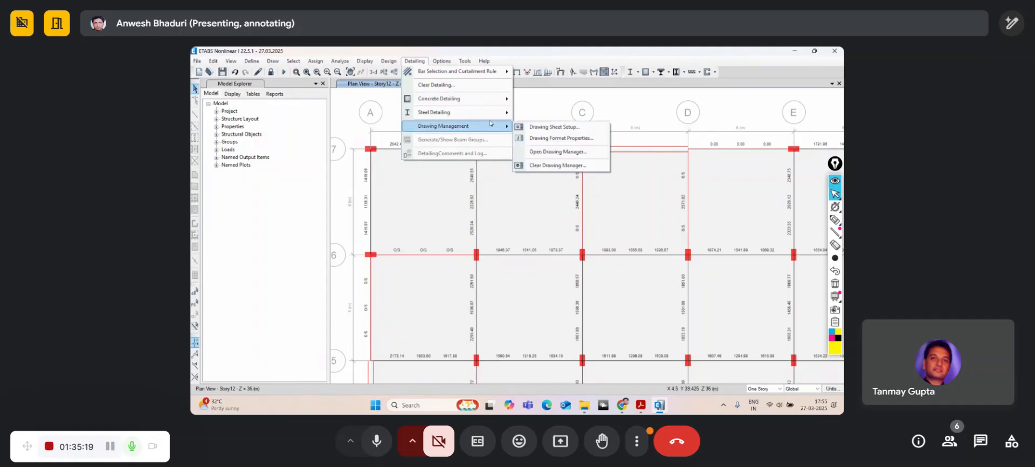
mouse_move(488, 72)
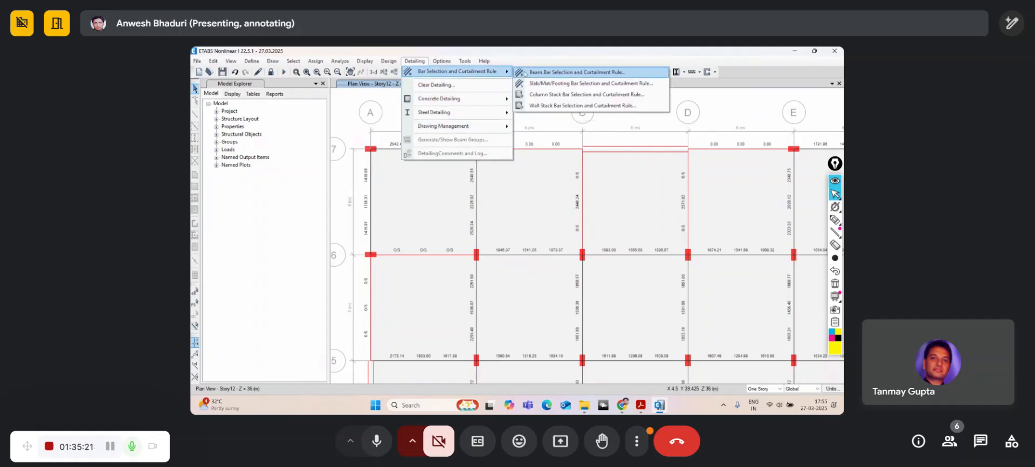
click(549, 50)
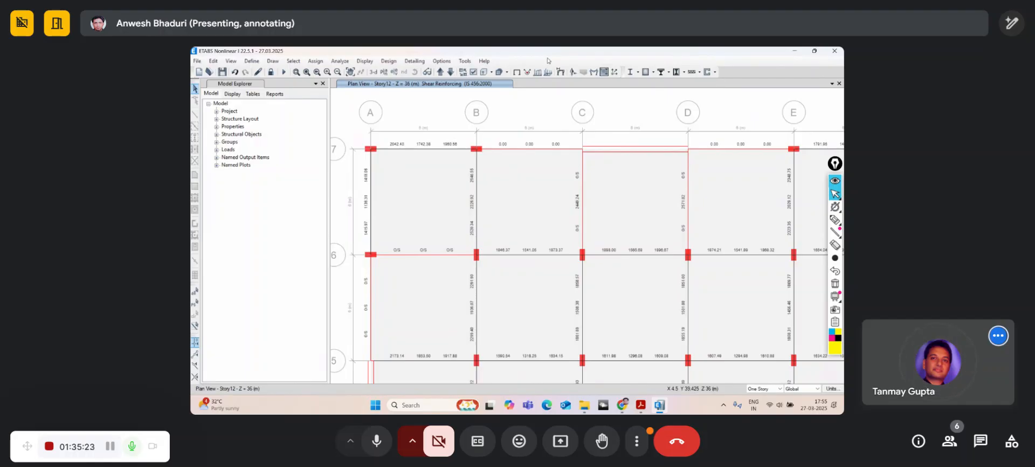